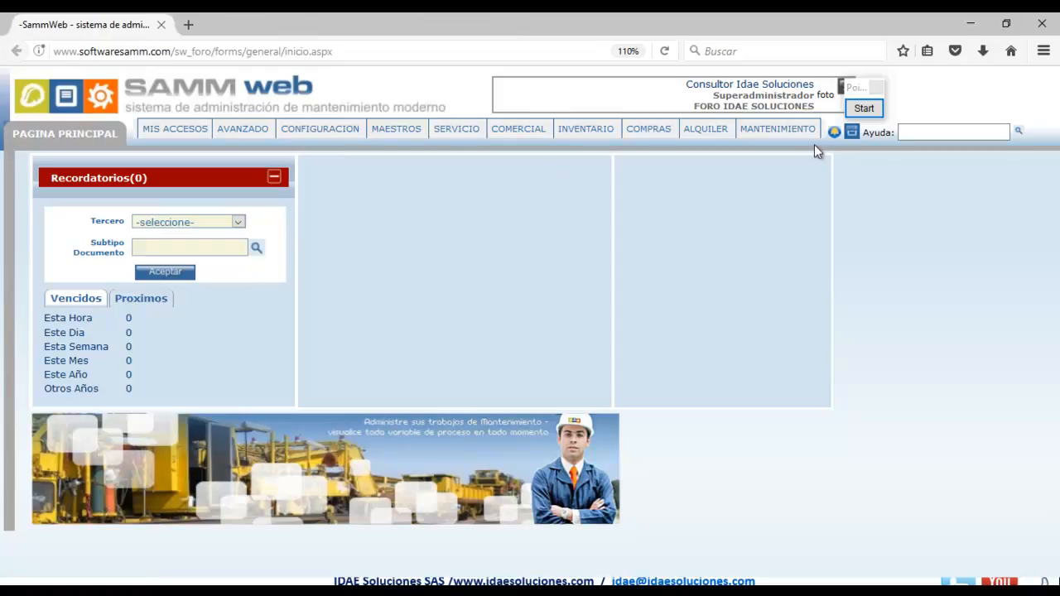
# Close the Recordatorios Vencidos overdue reminders pop-up with its X.
pyautogui.click(854, 309)
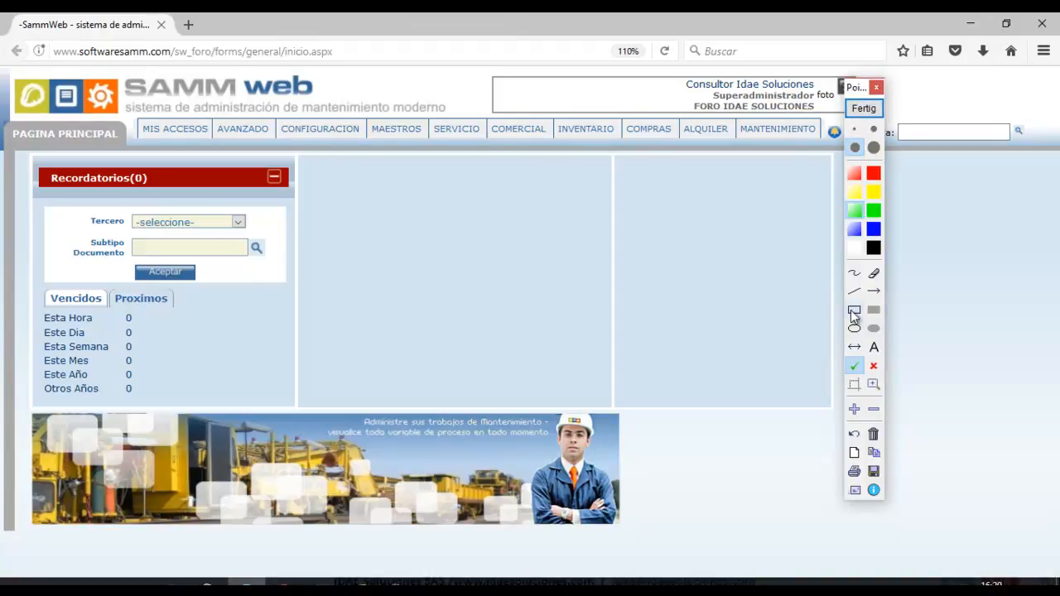
pyautogui.moveTo(539, 96); pyautogui.dragTo(643, 157)
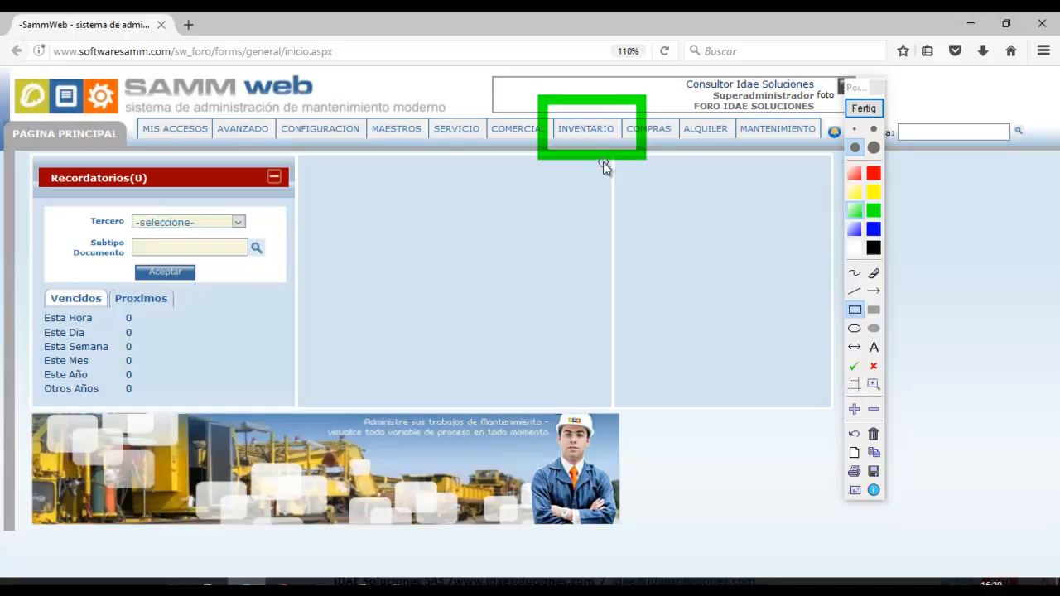
pyautogui.click(863, 108)
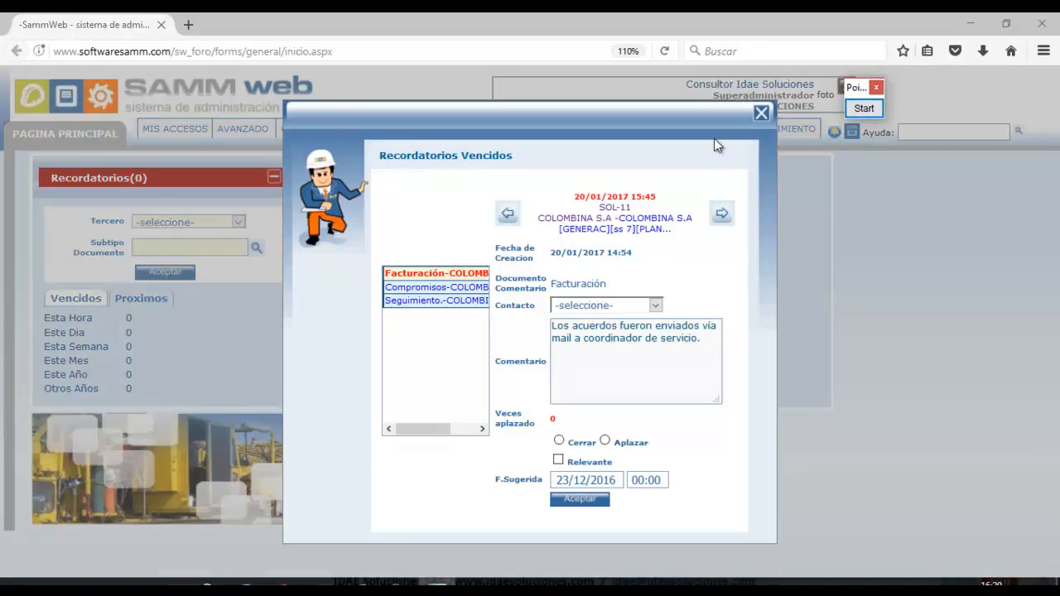
pyautogui.click(762, 113)
# Open Parametros generales, show the Catalogo tab and keep Ultimo Costo as cost strategy.
pyautogui.moveTo(319, 130)
pyautogui.moveTo(332, 193)
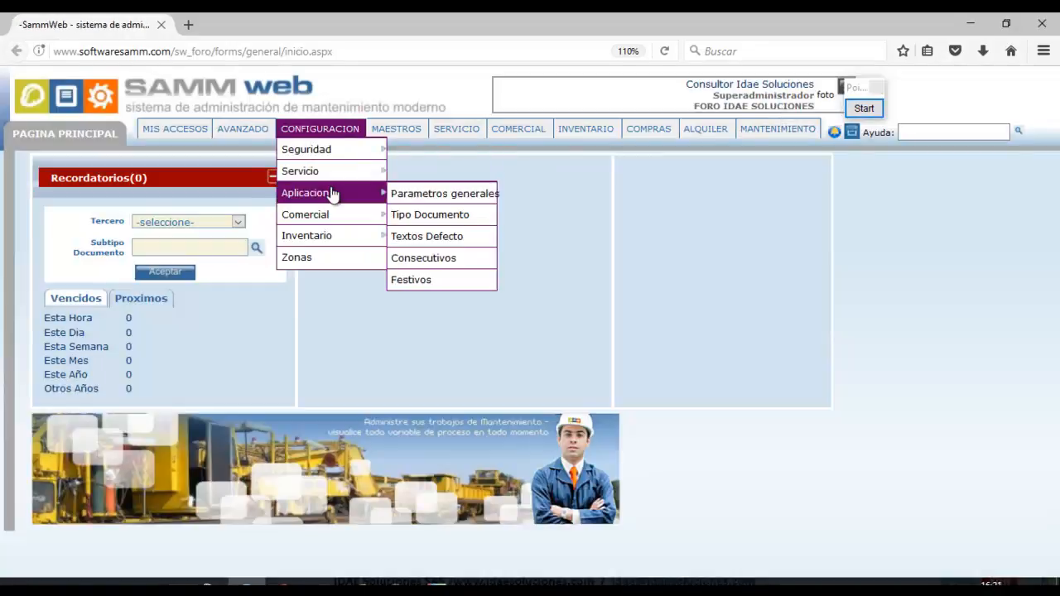
pyautogui.click(409, 199)
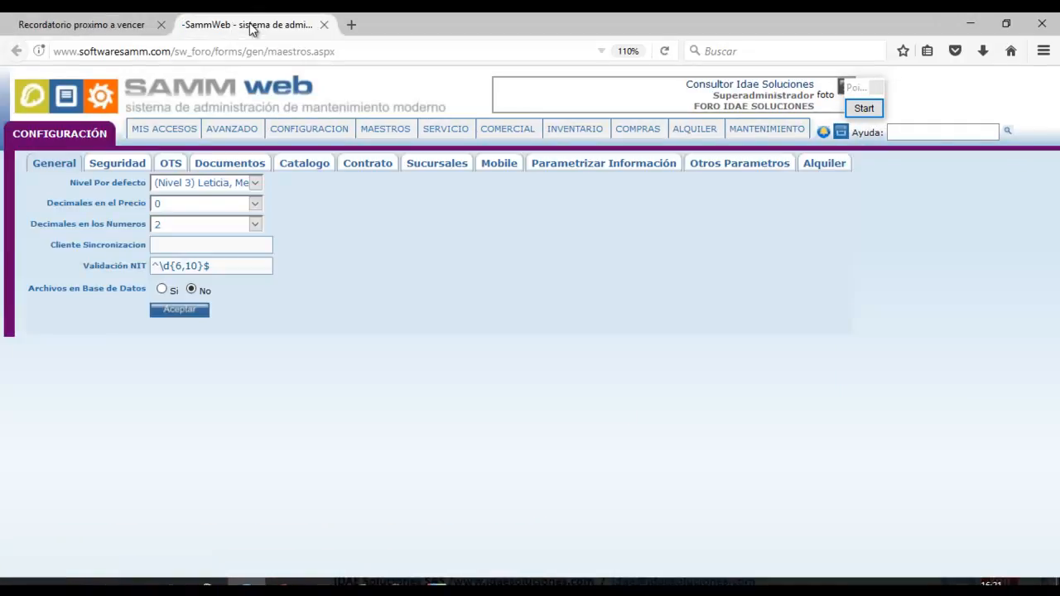
pyautogui.moveTo(291, 130)
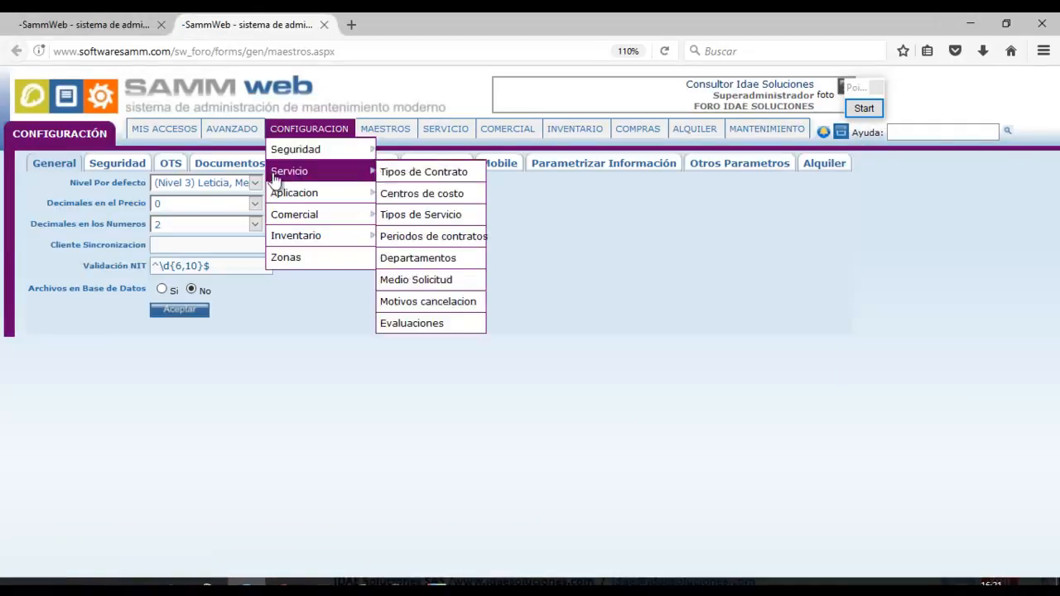
pyautogui.click(290, 164)
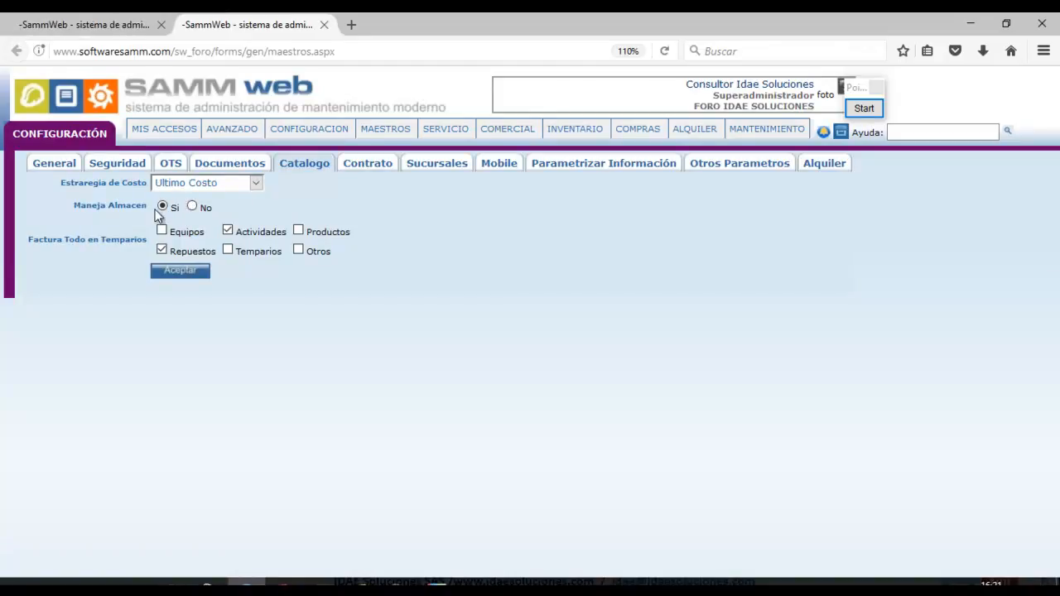
pyautogui.click(256, 187)
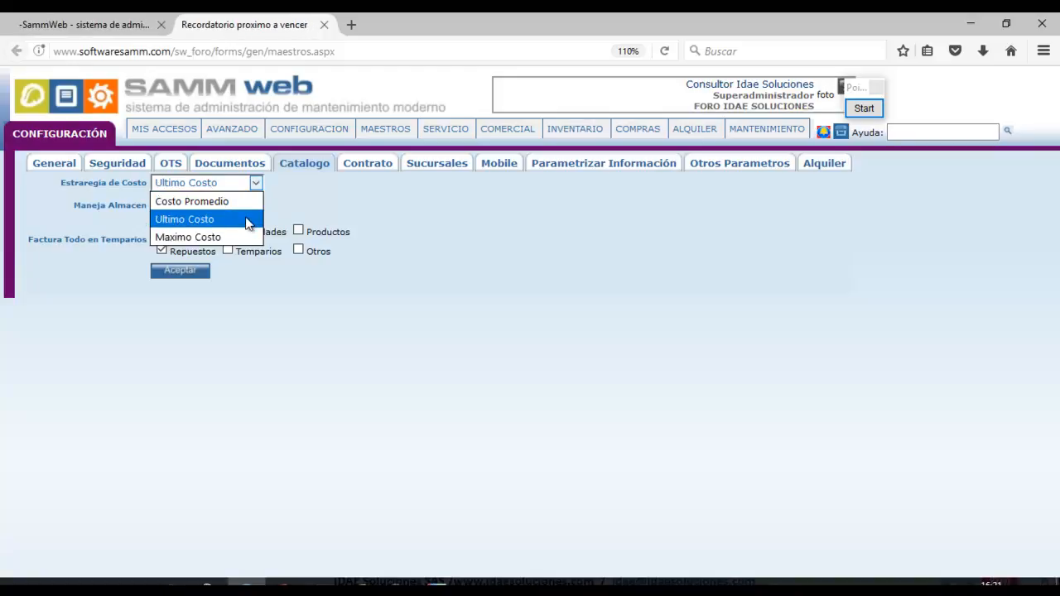
pyautogui.click(246, 221)
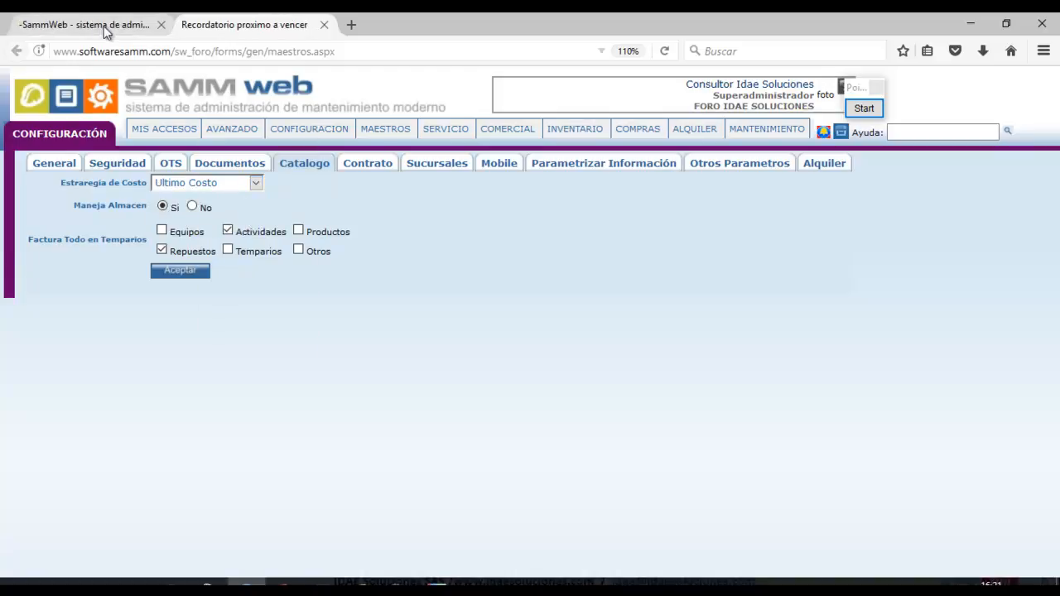
# Close the Configuración tab and go to CONFIGURACION > Inventario > Bodegas.
pyautogui.click(325, 25)
pyautogui.moveTo(329, 133)
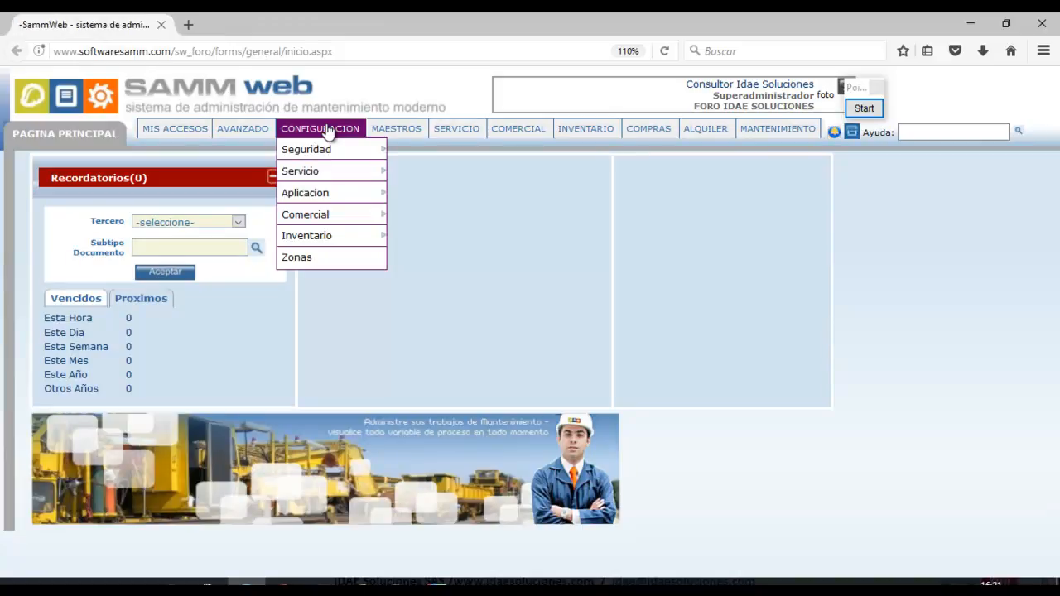
pyautogui.moveTo(336, 239)
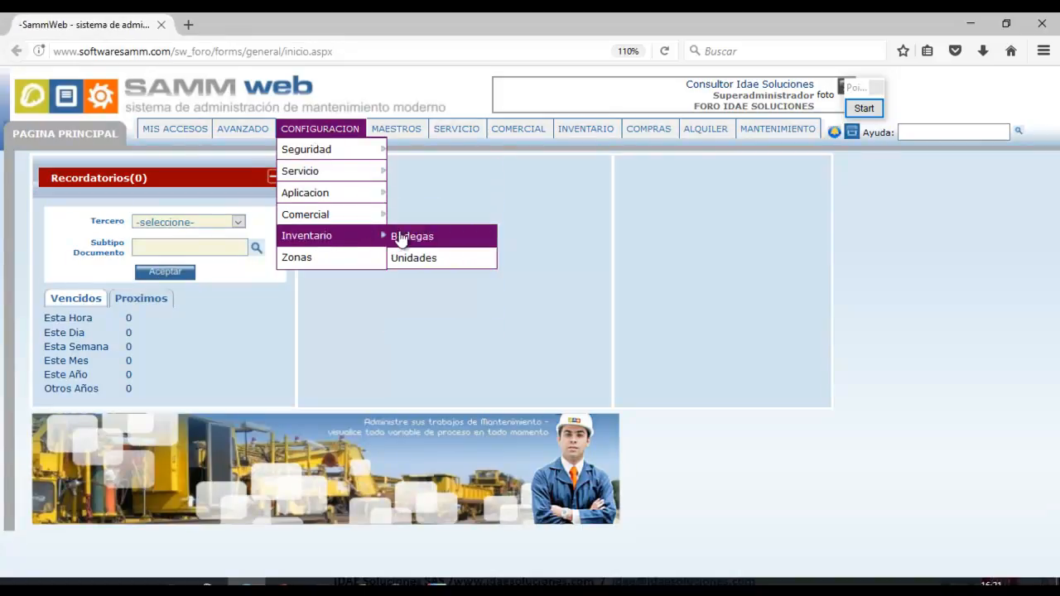
pyautogui.click(399, 237)
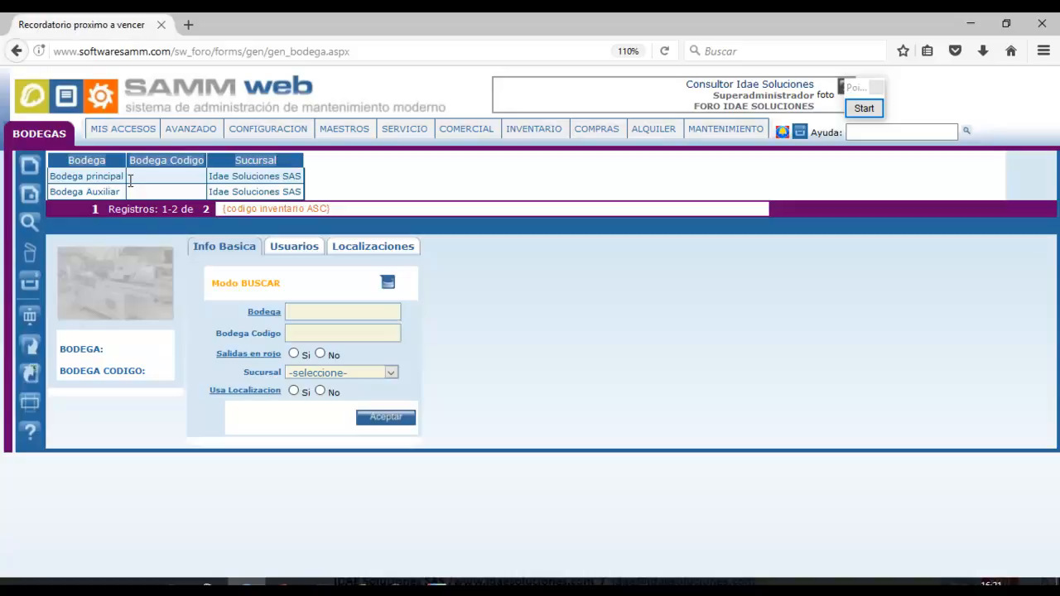
# Select the Bodega principal row so it loads in Modo EDICION.
pyautogui.click(865, 108)
pyautogui.click(855, 328)
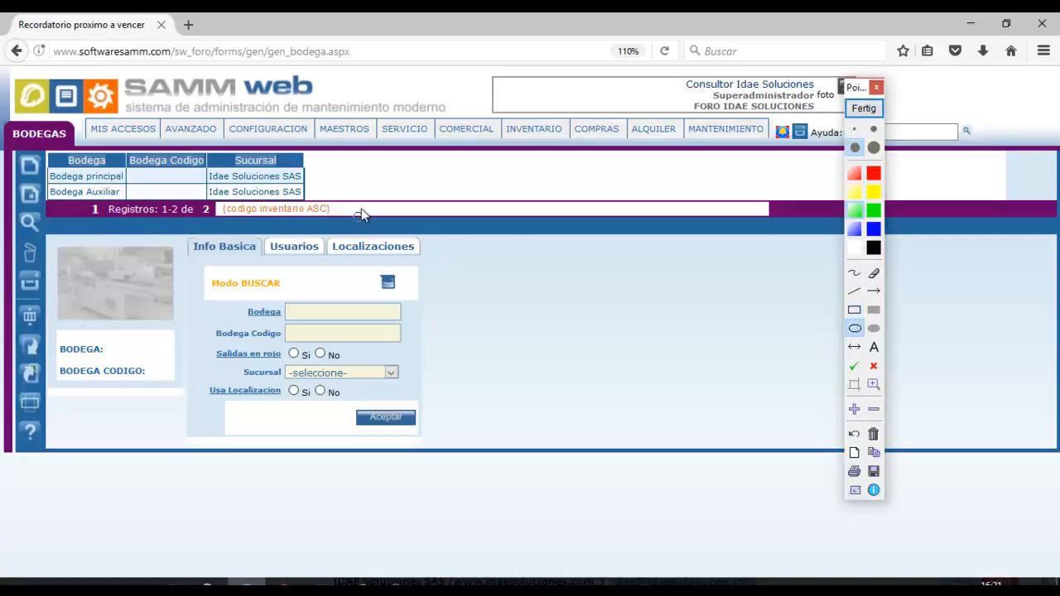
pyautogui.moveTo(7, 141); pyautogui.dragTo(58, 192)
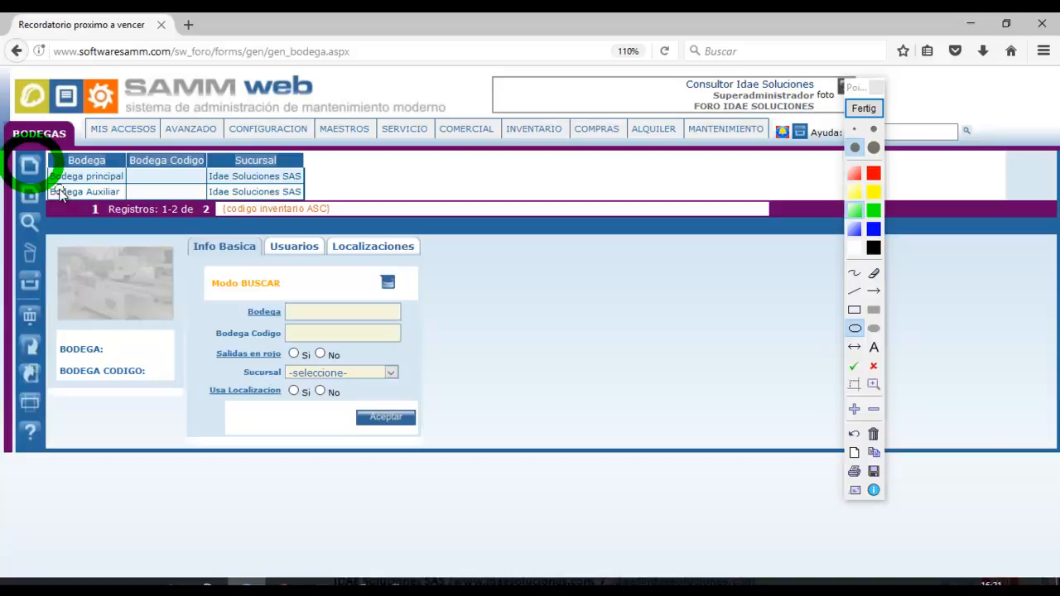
pyautogui.click(864, 109)
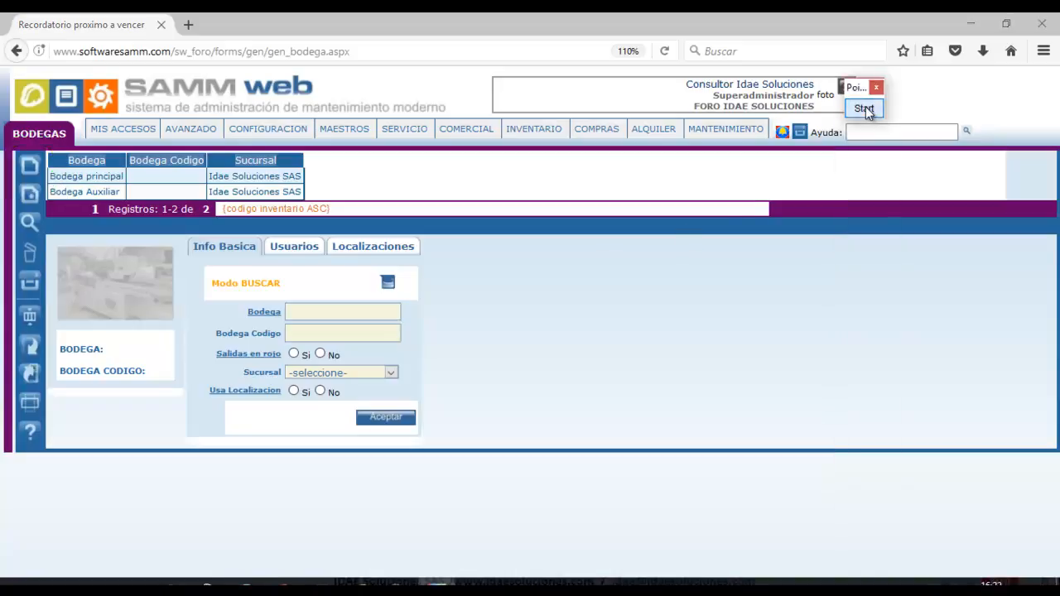
pyautogui.click(143, 175)
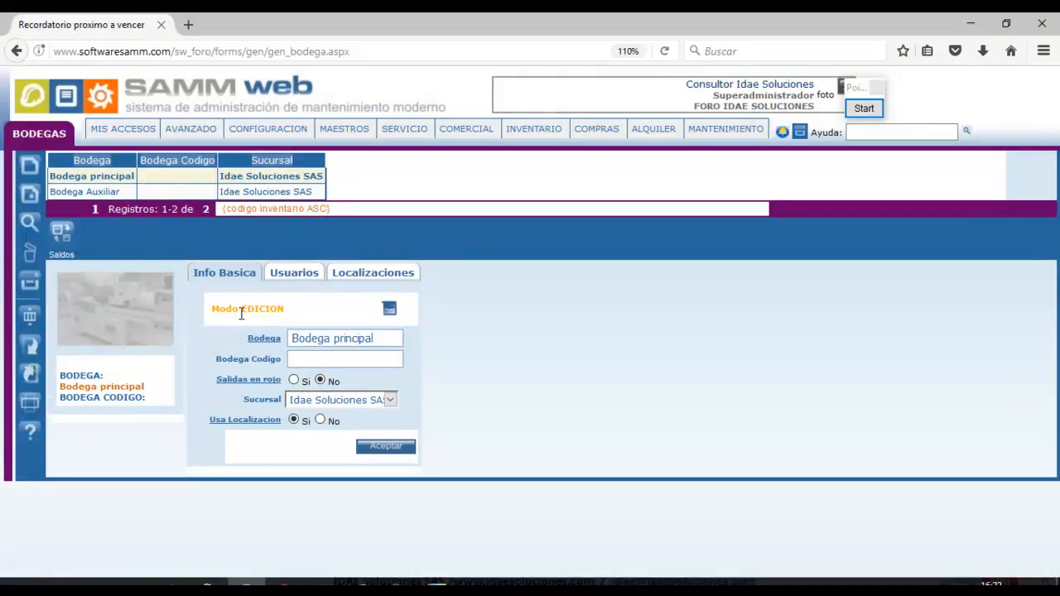
pyautogui.click(869, 109)
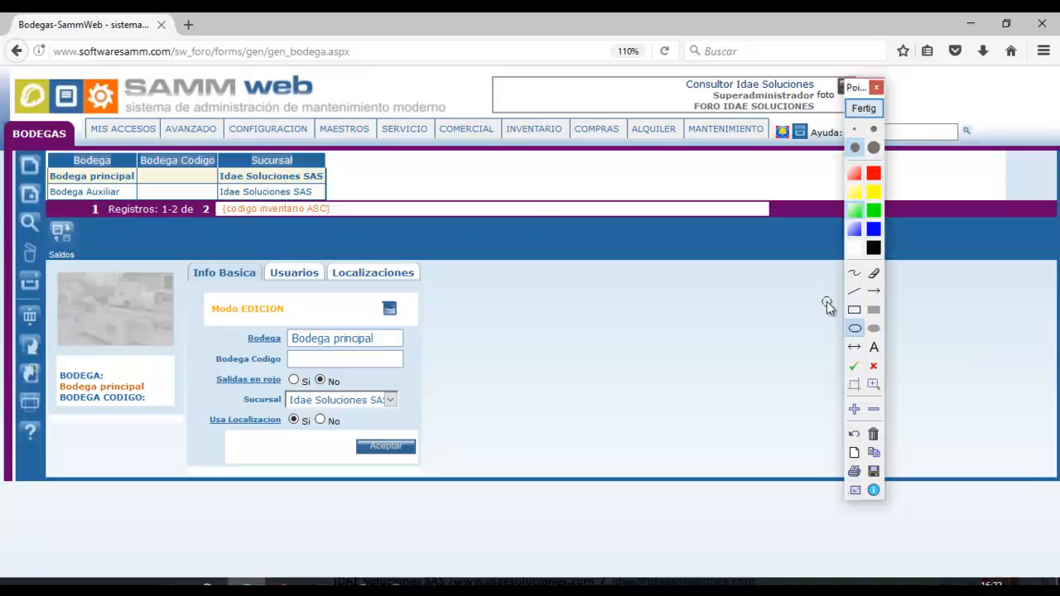
pyautogui.click(854, 366)
pyautogui.click(373, 419)
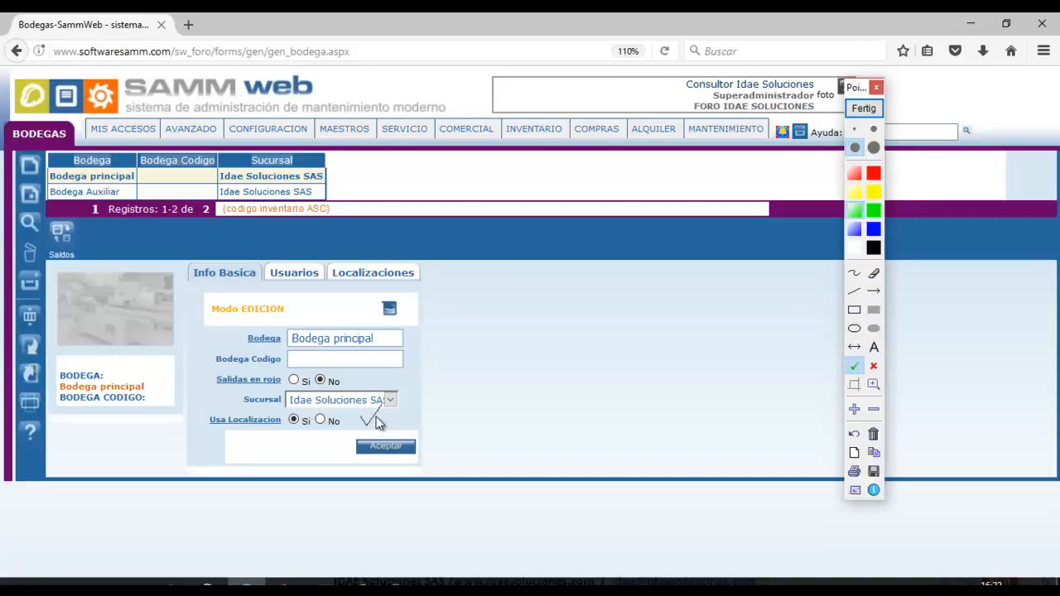
pyautogui.click(368, 383)
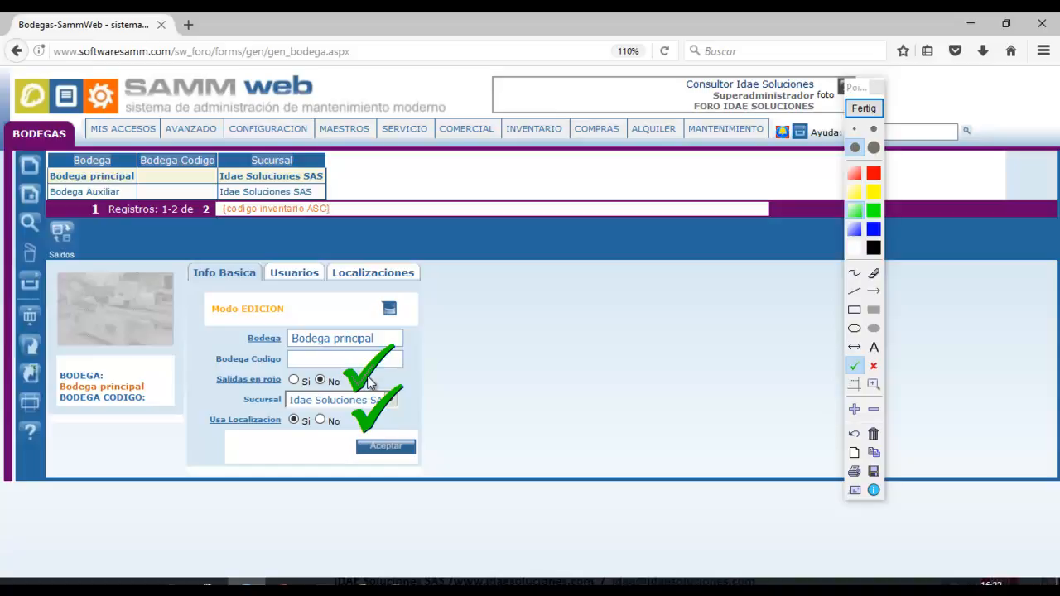
pyautogui.click(849, 108)
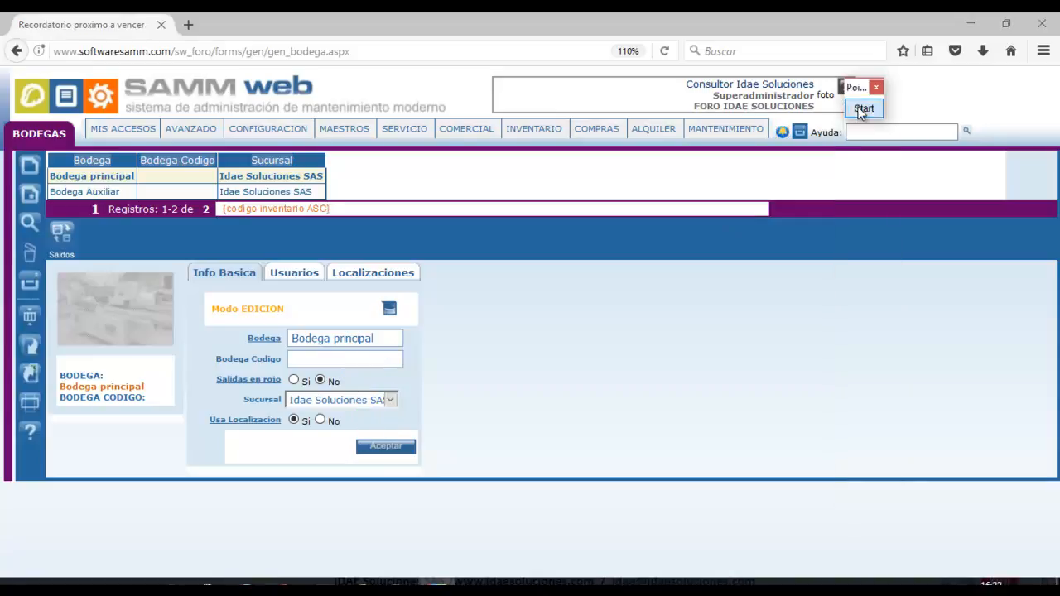
pyautogui.click(860, 110)
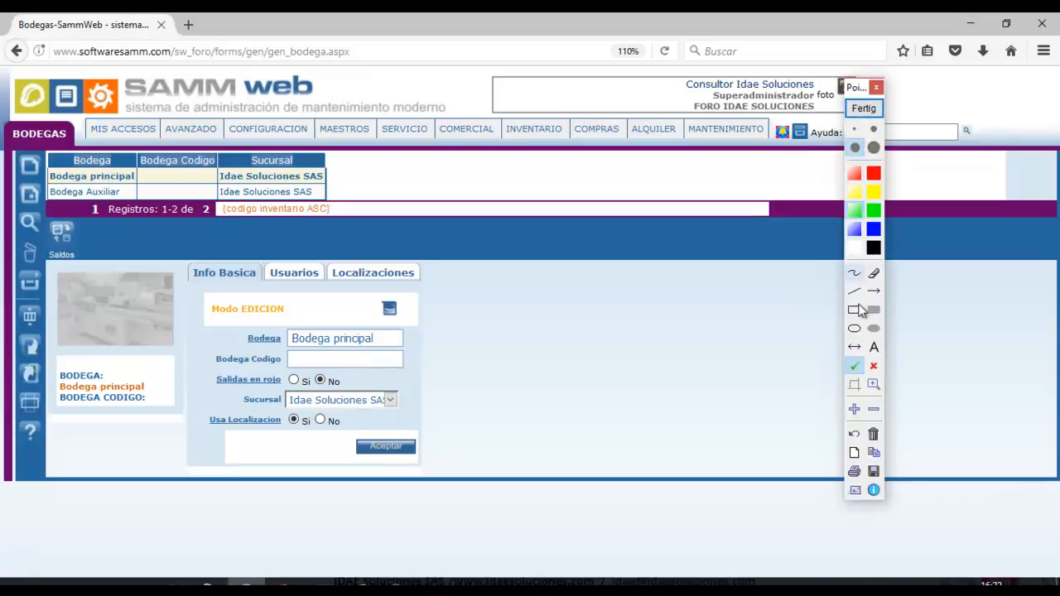
pyautogui.click(855, 329)
pyautogui.moveTo(229, 378); pyautogui.dragTo(430, 423)
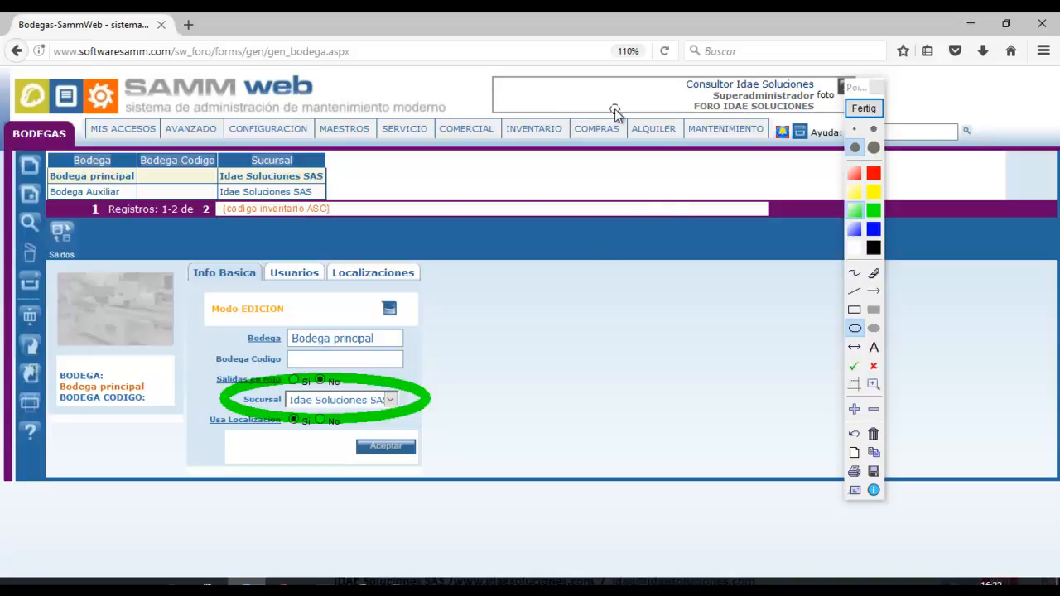
pyautogui.moveTo(486, 99); pyautogui.dragTo(589, 160)
pyautogui.moveTo(611, 101); pyautogui.dragTo(704, 155)
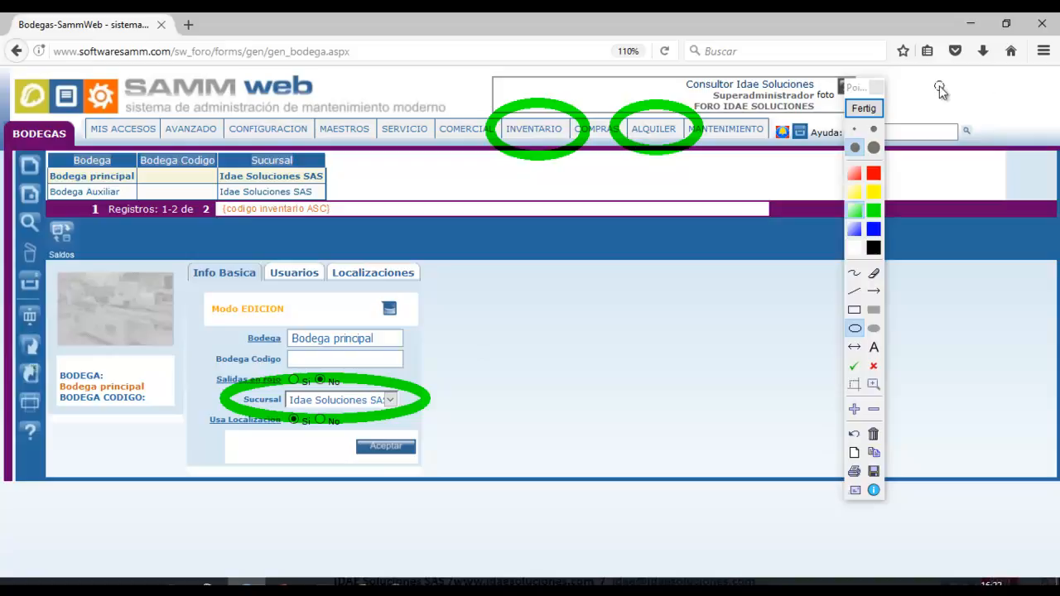
pyautogui.click(864, 109)
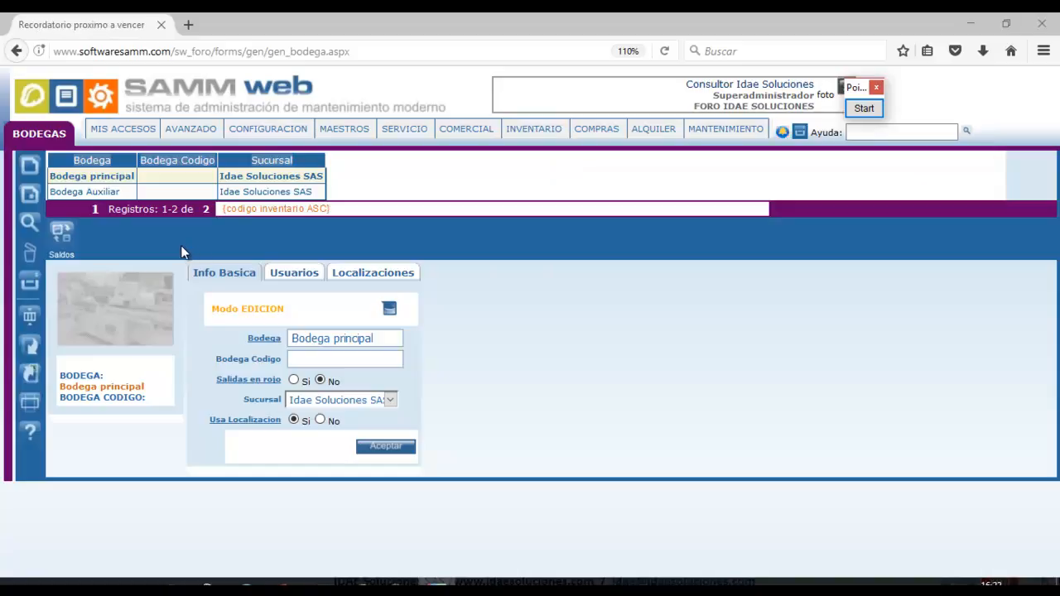
# Attach cargueInicial.xls in the Saldos import window, then show the 10-02 INVENTARIO folder.
pyautogui.click(61, 232)
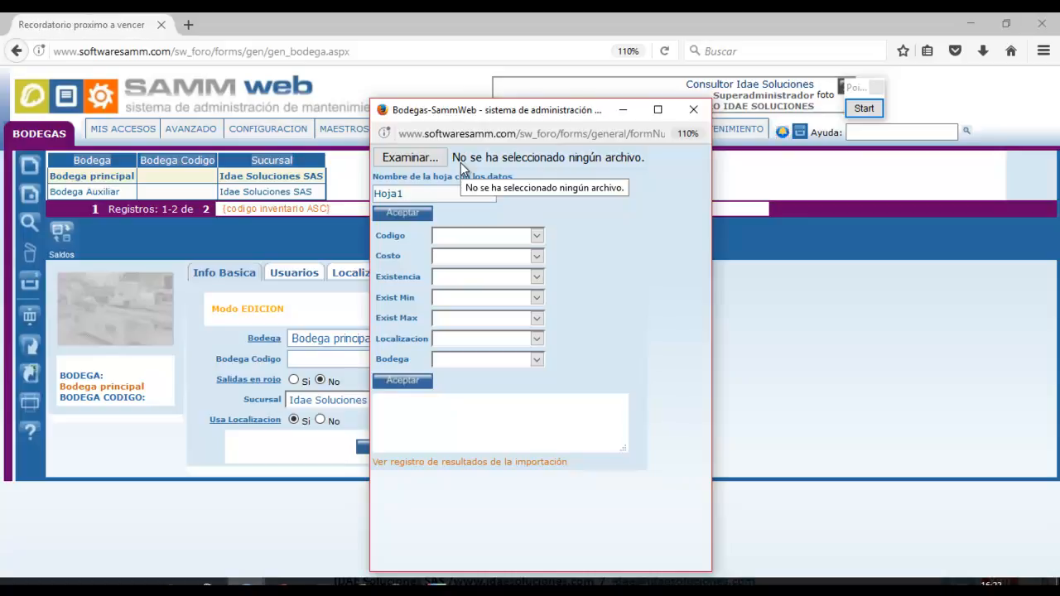
pyautogui.click(432, 157)
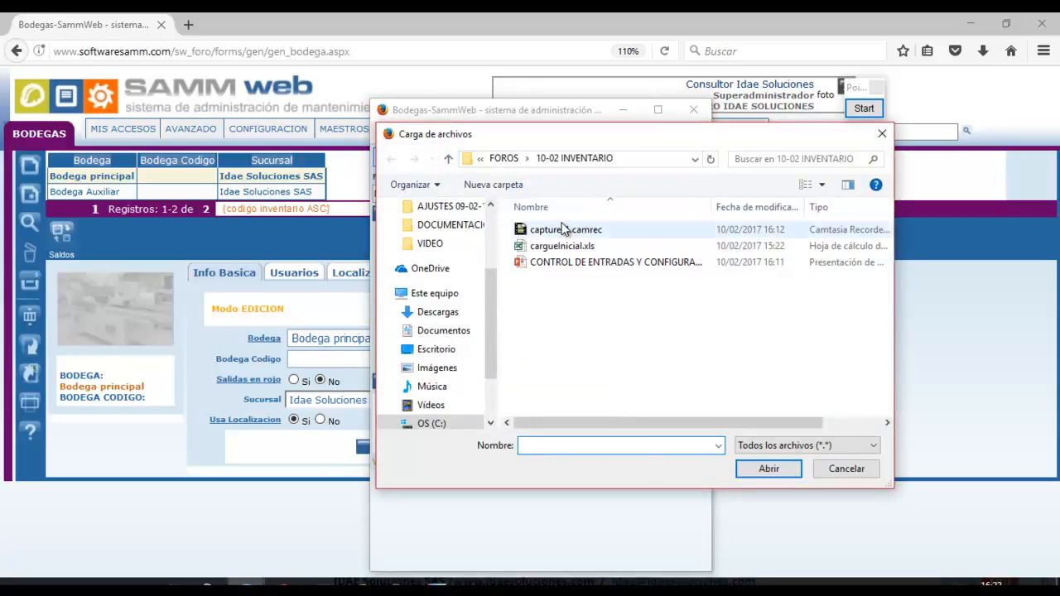
pyautogui.click(563, 246)
pyautogui.click(770, 473)
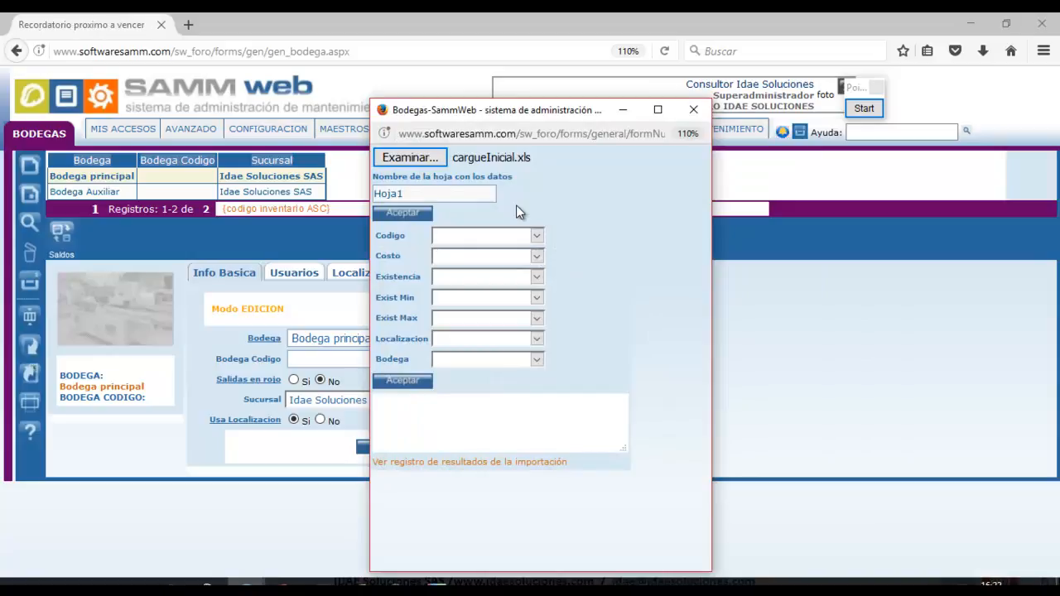
pyautogui.click(433, 193)
pyautogui.click(133, 582)
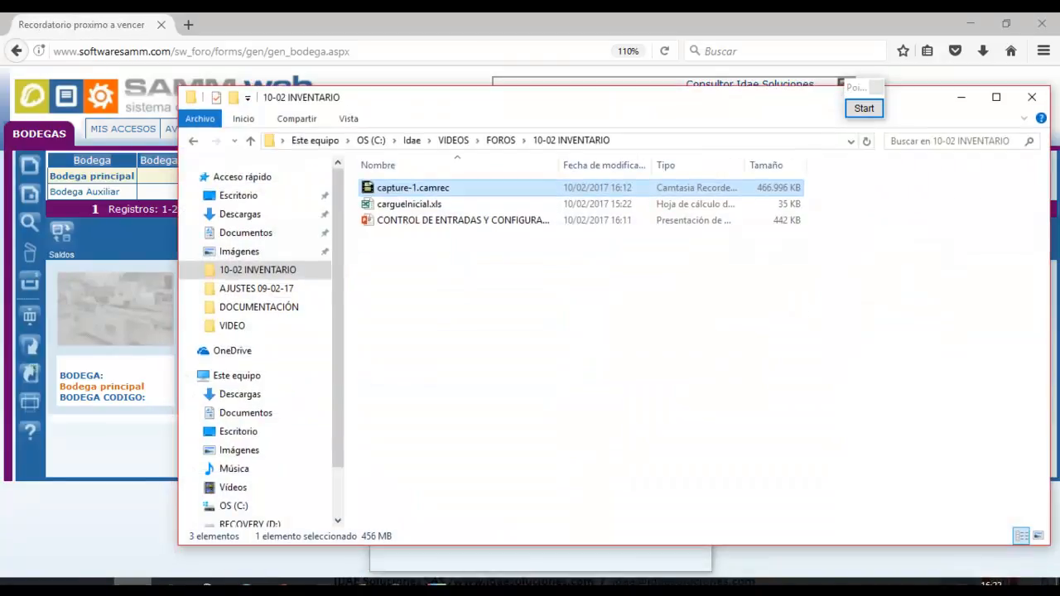
# Open cargueInicial.xls in Excel, dismiss document recovery, and bring the SAMM import form forward.
pyautogui.click(428, 206)
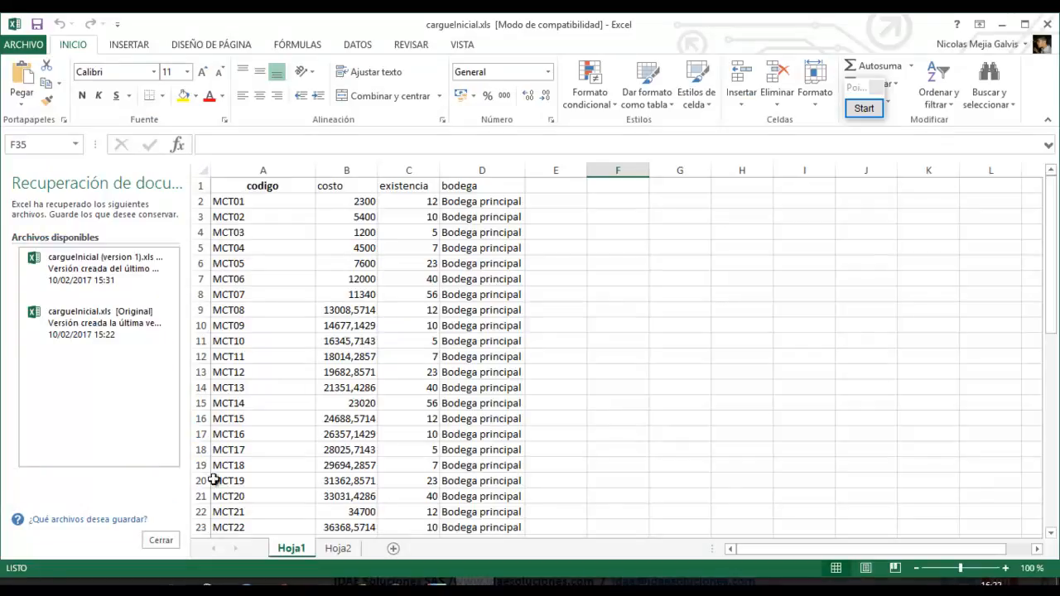
pyautogui.click(162, 539)
pyautogui.click(410, 254)
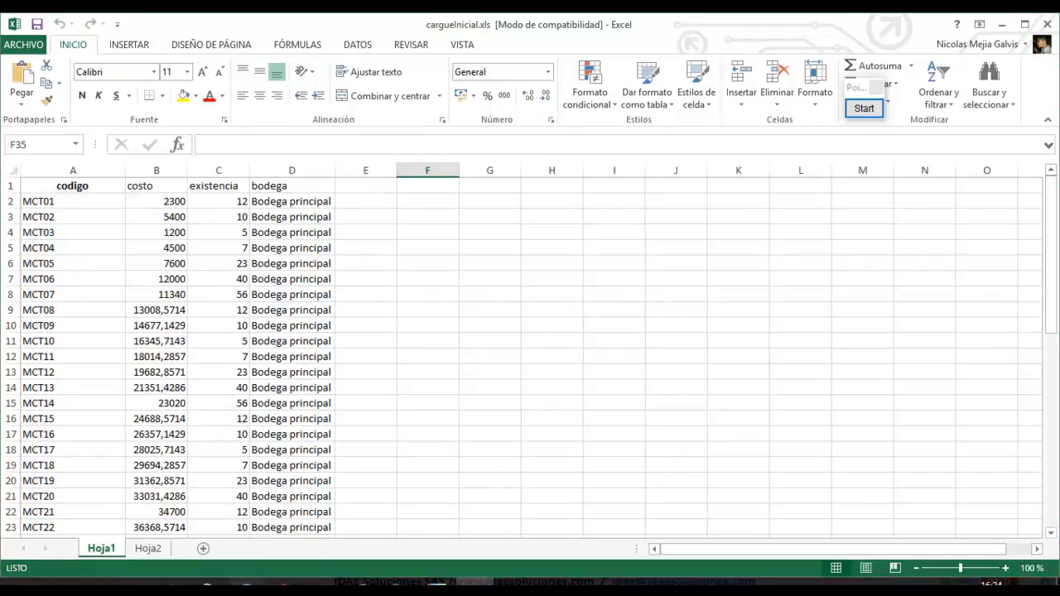
pyautogui.click(323, 556)
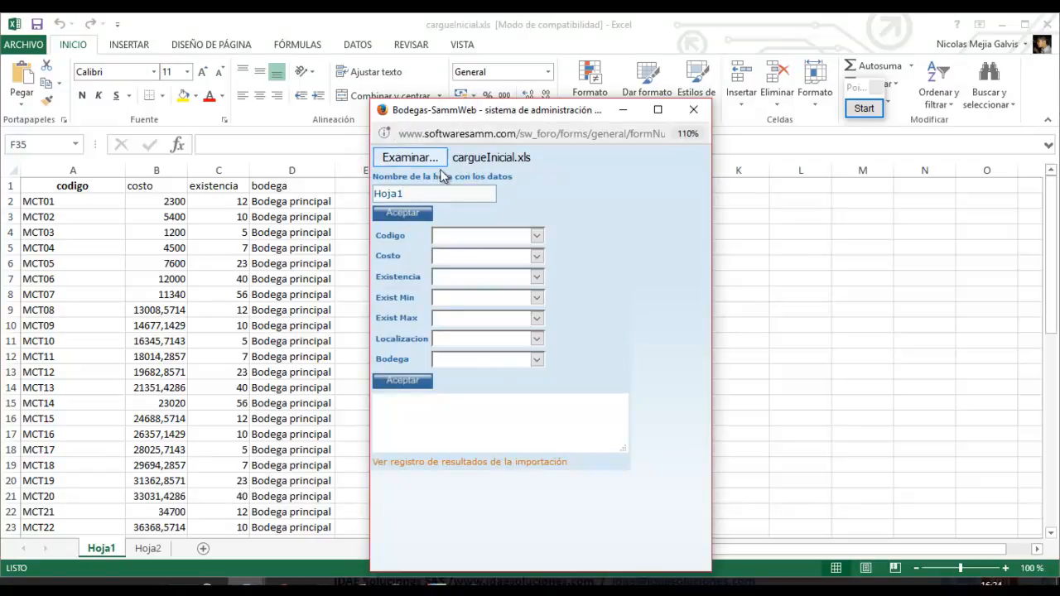
# Submit sheet name 'Hoj 1' and enlarge the results box to show the invalid-name error.
pyautogui.click(401, 193)
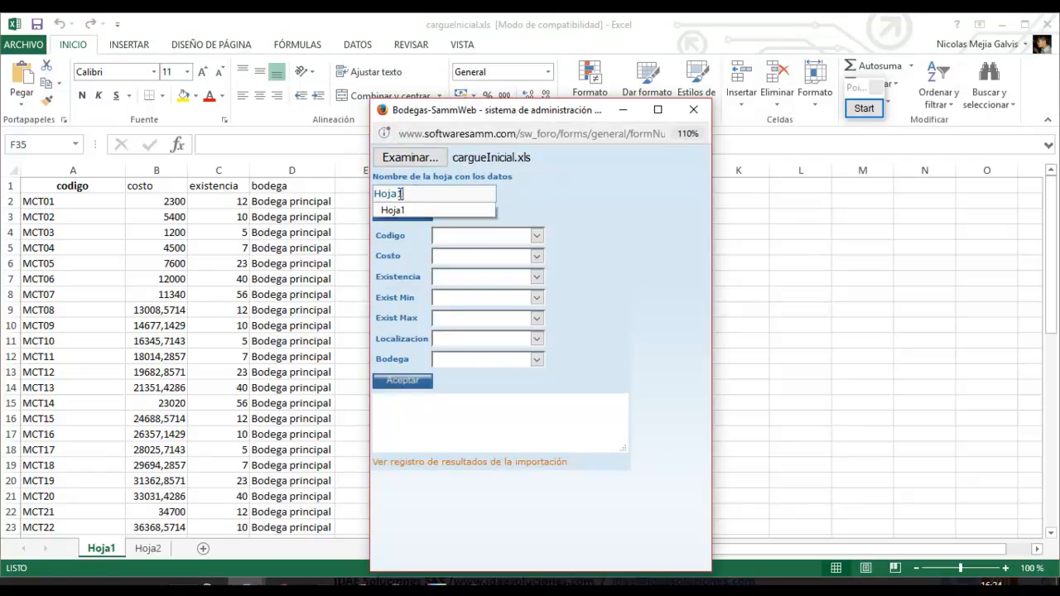
pyautogui.click(864, 107)
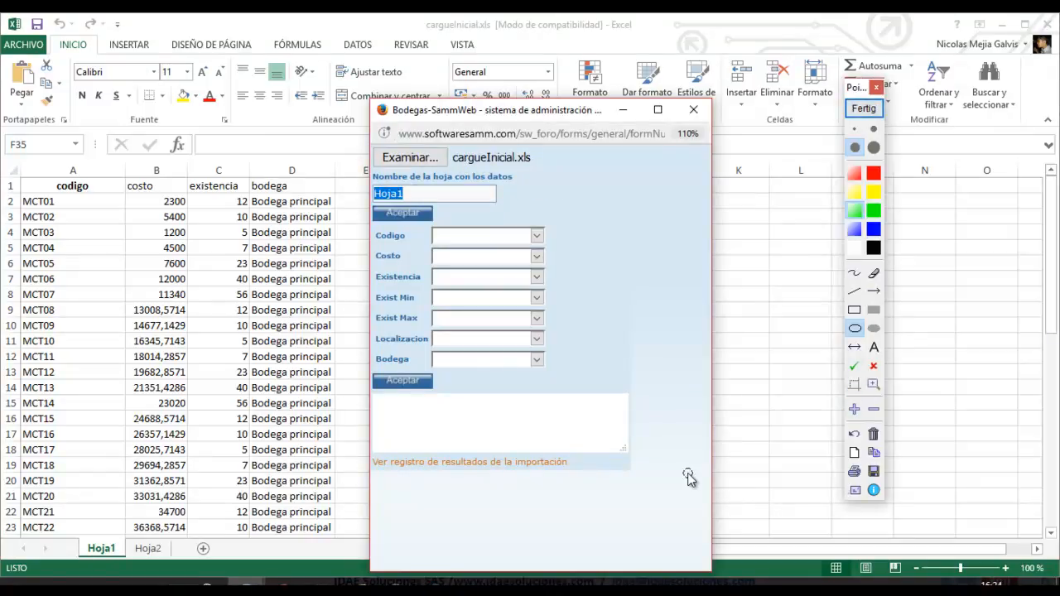
pyautogui.moveTo(55, 525); pyautogui.dragTo(139, 571)
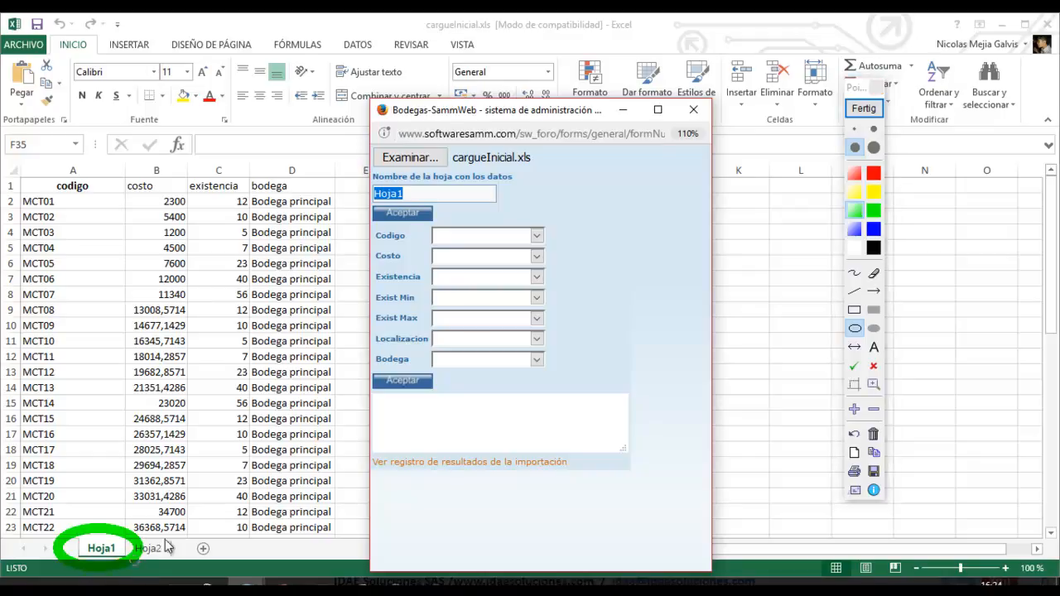
pyautogui.click(864, 109)
pyautogui.click(399, 194)
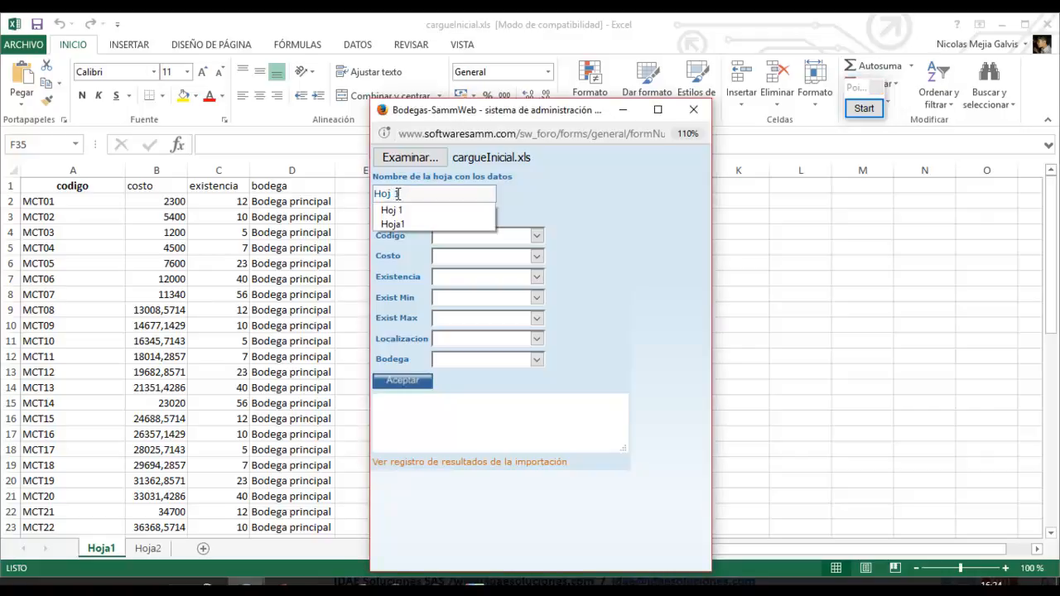
pyautogui.click(530, 194)
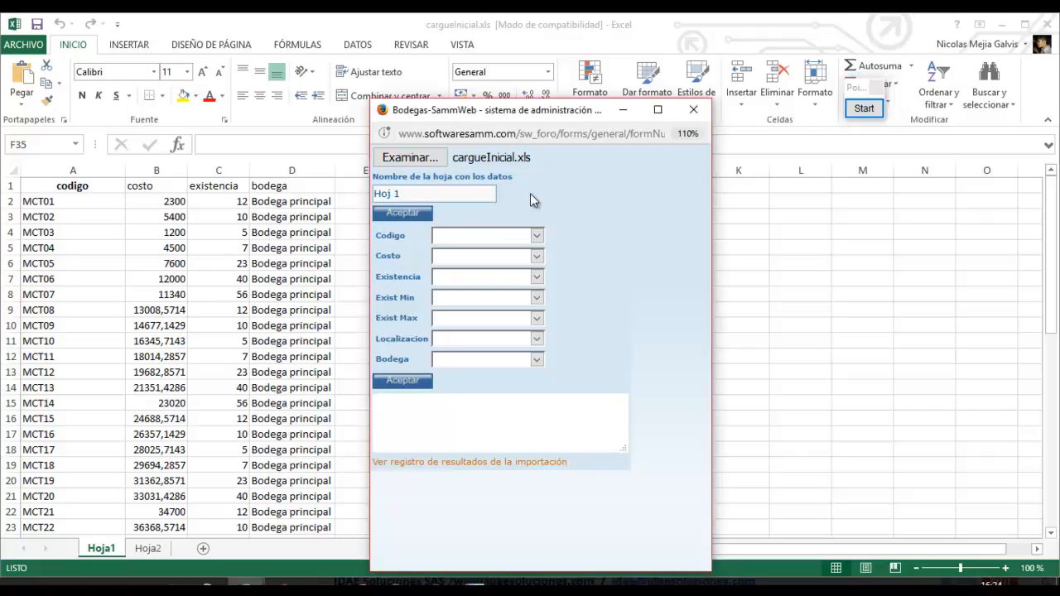
pyautogui.click(414, 218)
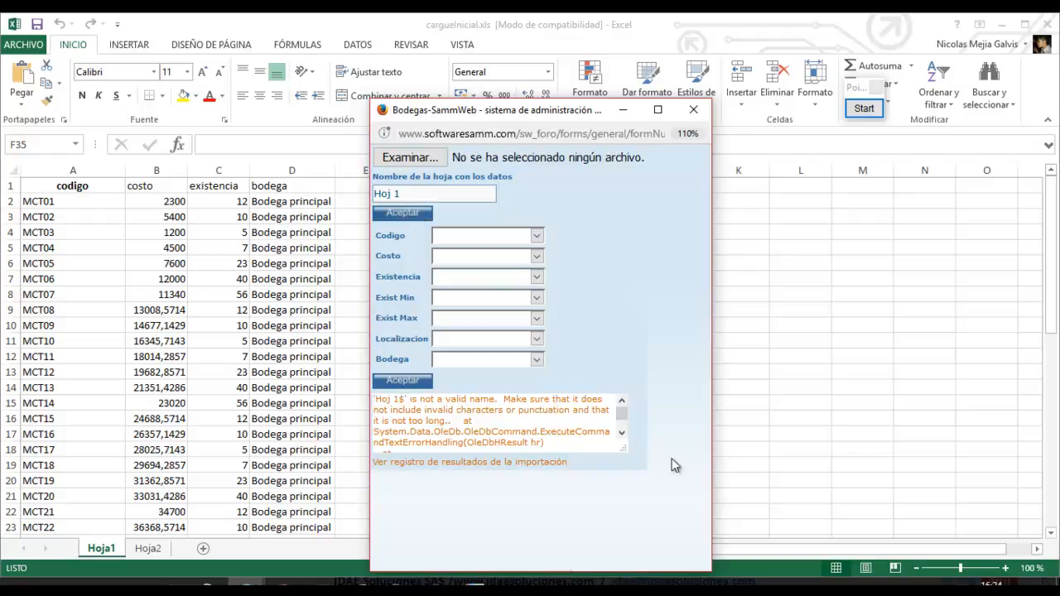
pyautogui.moveTo(622, 447); pyautogui.dragTo(676, 507)
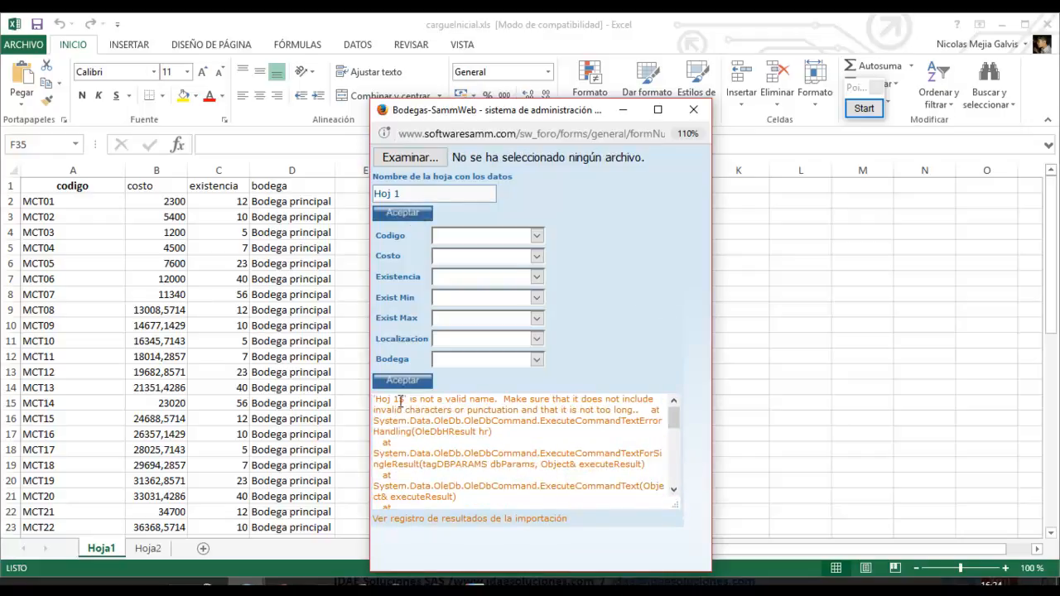
pyautogui.moveTo(407, 400); pyautogui.dragTo(496, 403)
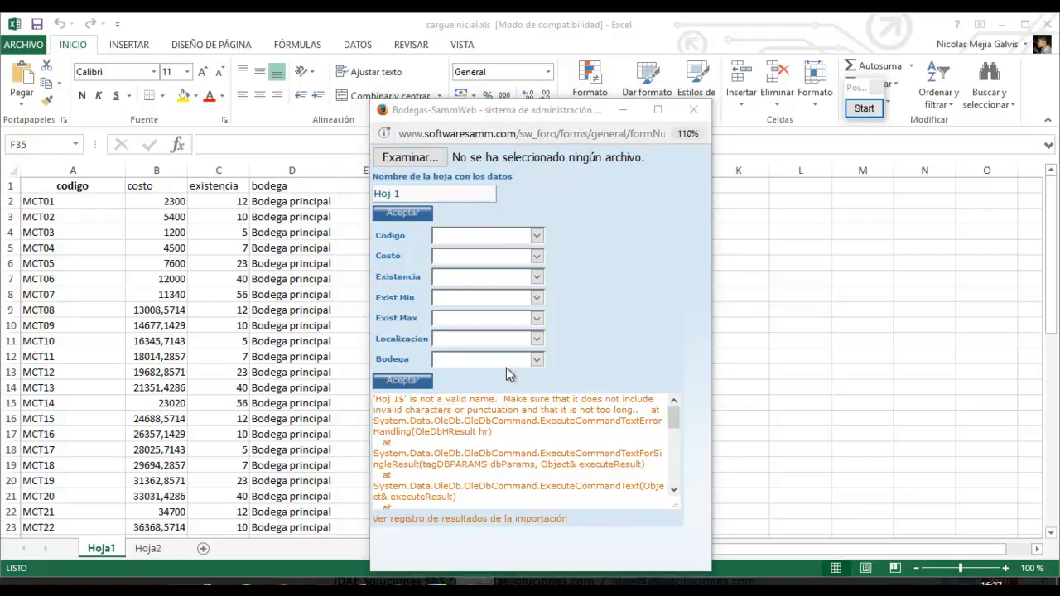
# Reattach cargueInicial.xls, correct the sheet name to Hoja1 and load its columns.
pyautogui.click(440, 165)
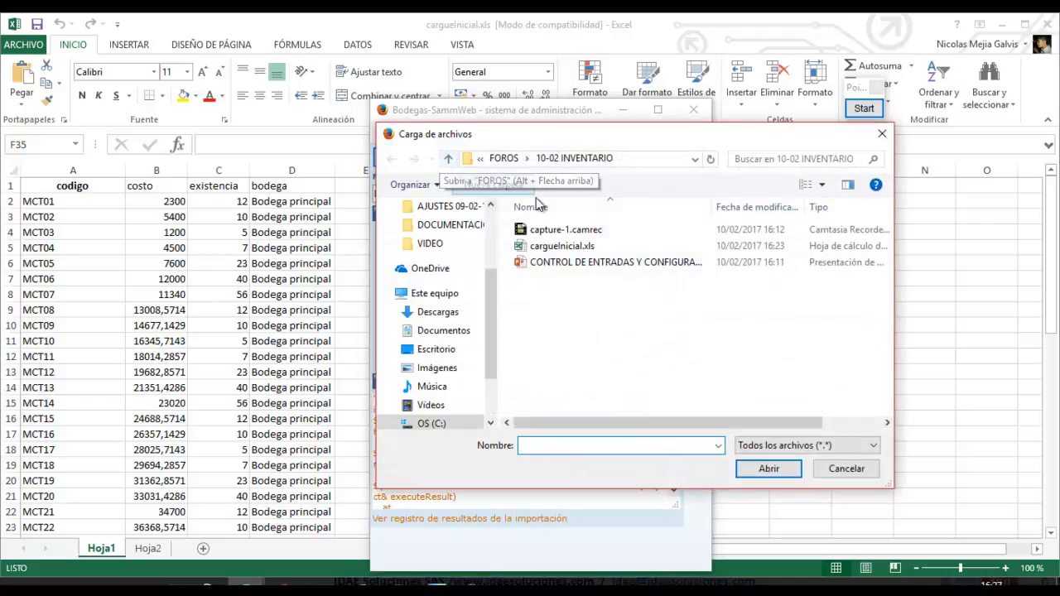
pyautogui.click(558, 251)
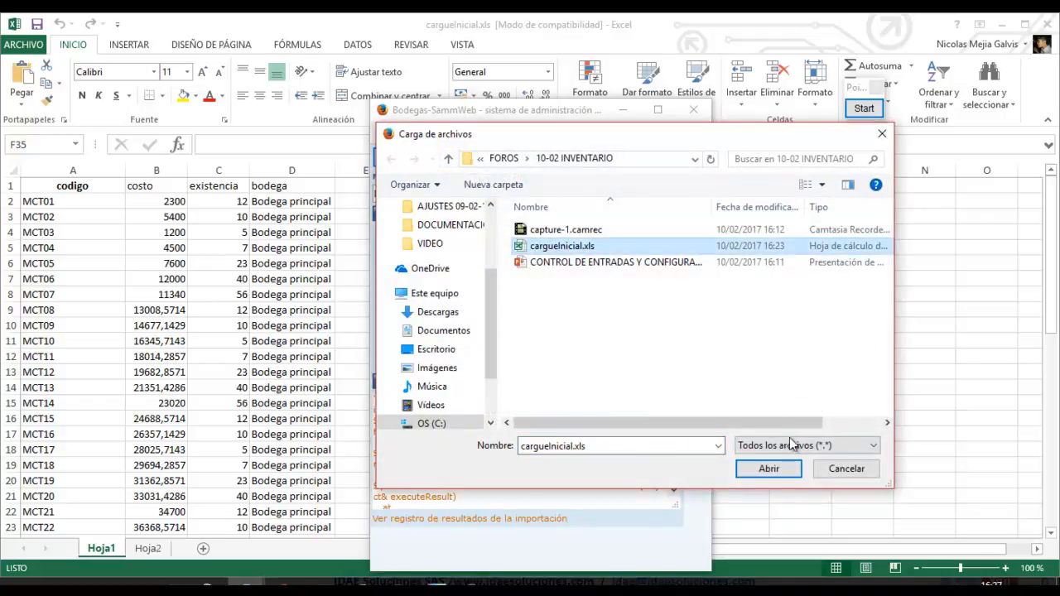
pyautogui.click(769, 469)
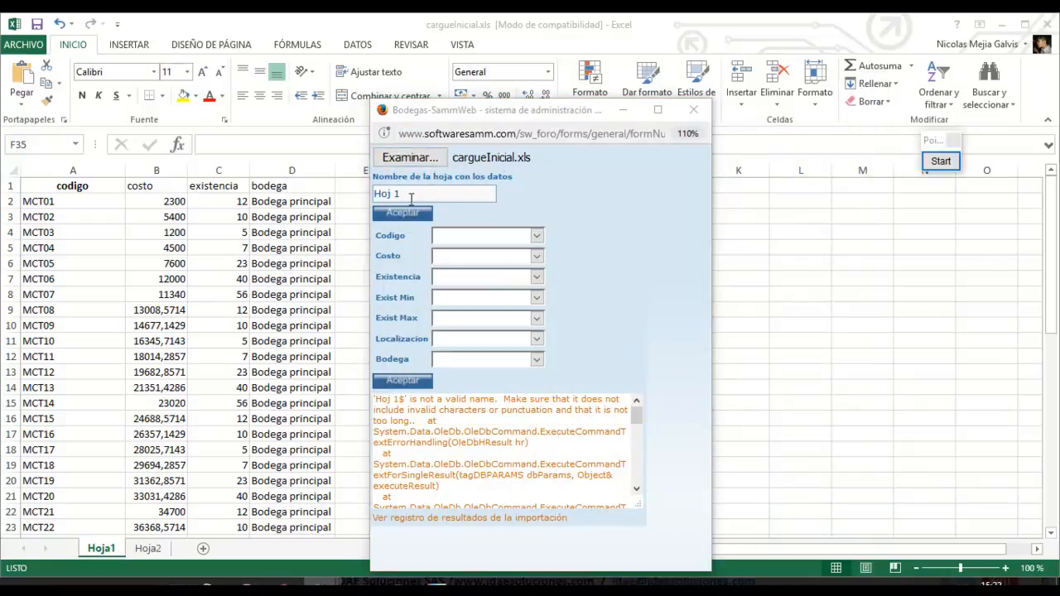
pyautogui.click(409, 192)
pyautogui.press('BackSpace')
pyautogui.press('BackSpace')
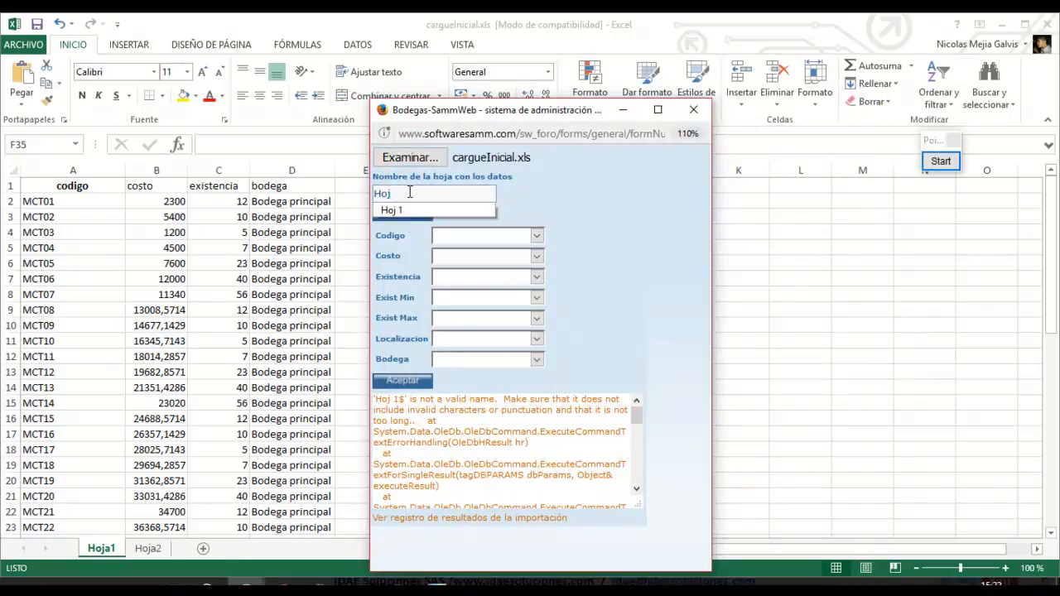
pyautogui.write('a1')
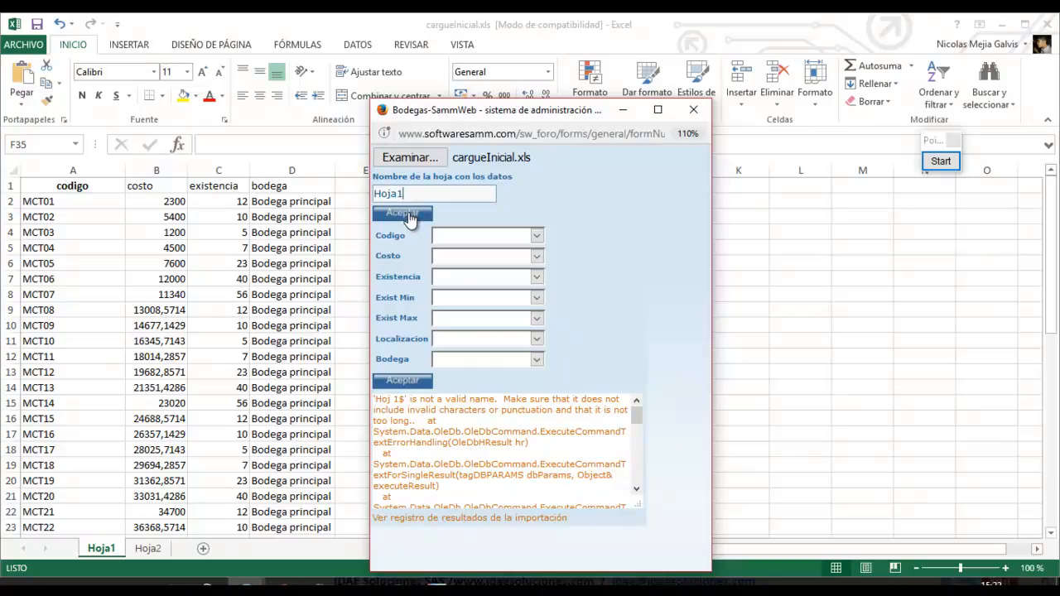
pyautogui.click(406, 215)
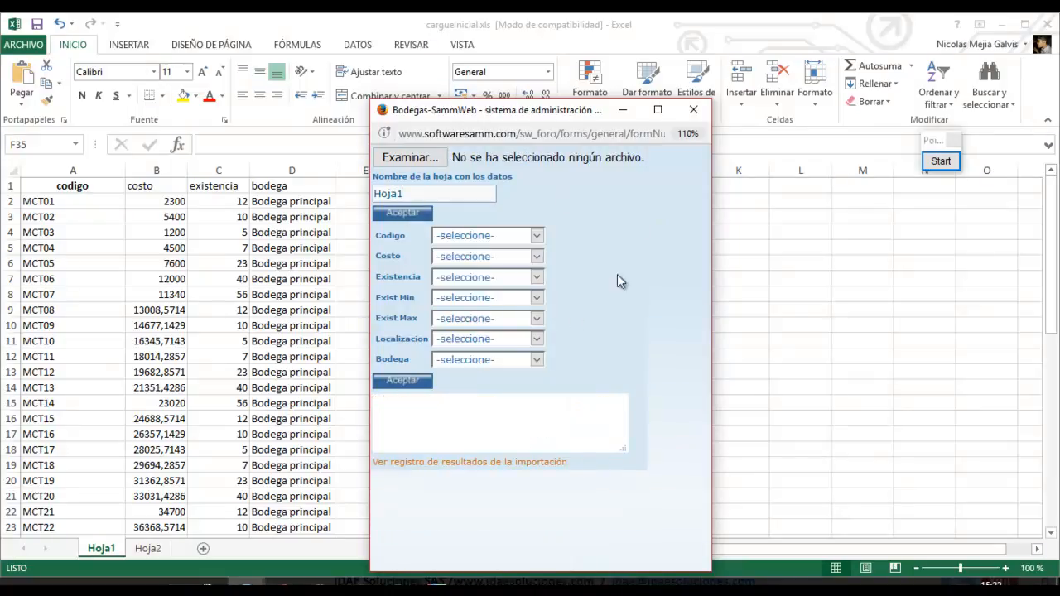
# Map Codigo, Costo and Existencia to the codigo, costo and existencia columns.
pyautogui.click(941, 160)
pyautogui.click(934, 365)
pyautogui.moveTo(372, 225)
pyautogui.mouseDown()
pyautogui.moveTo(506, 368)
pyautogui.moveTo(558, 370)
pyautogui.mouseUp()
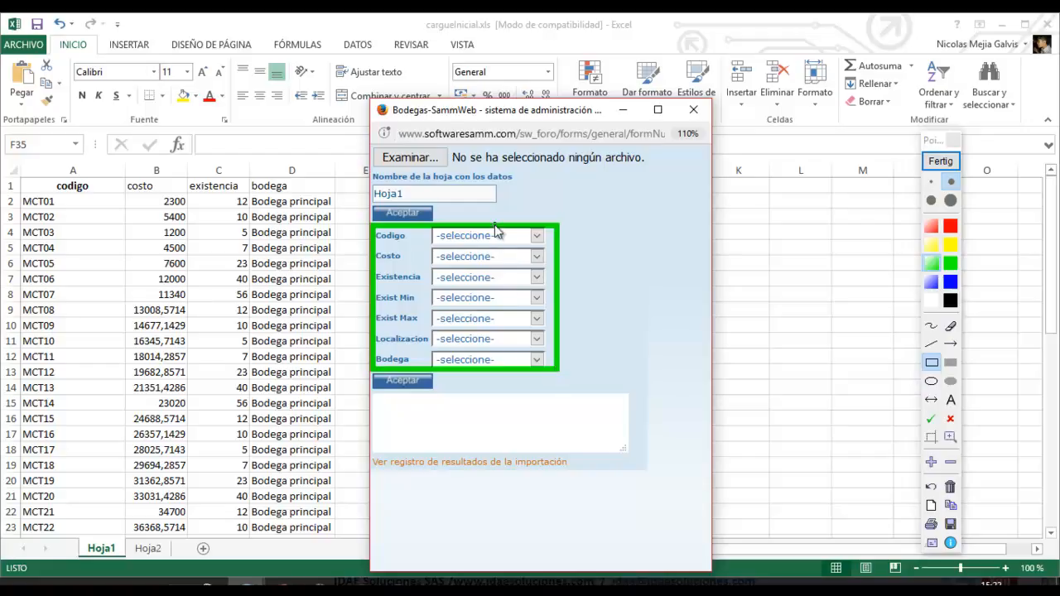
pyautogui.click(941, 162)
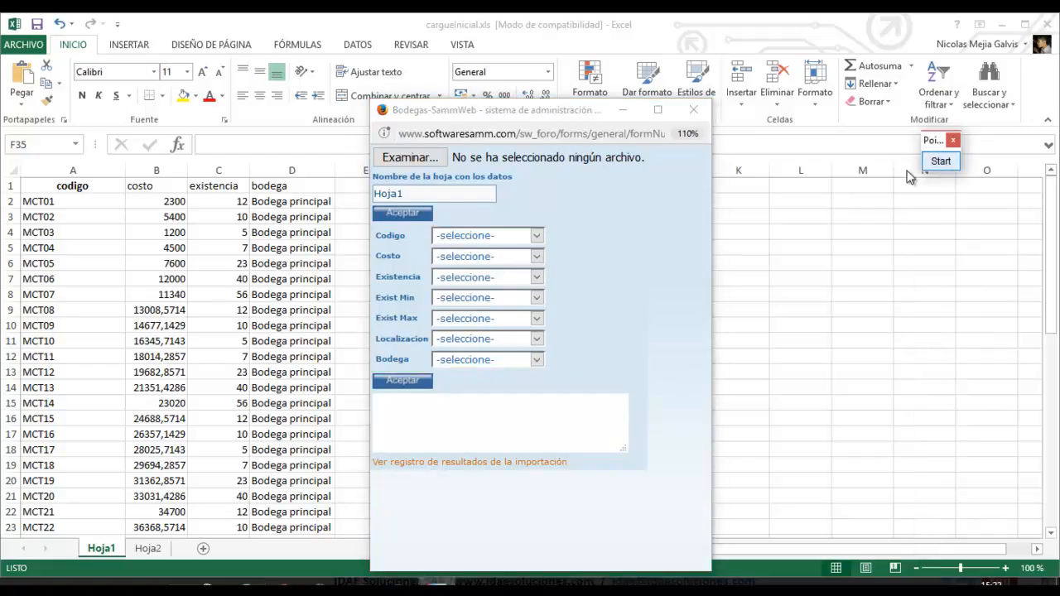
pyautogui.click(539, 236)
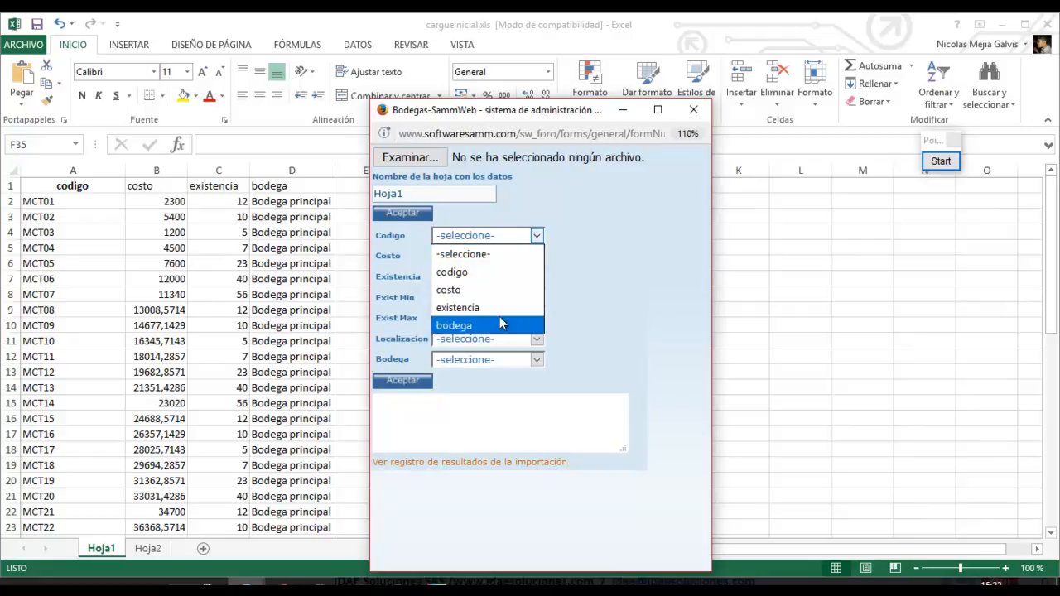
pyautogui.click(446, 273)
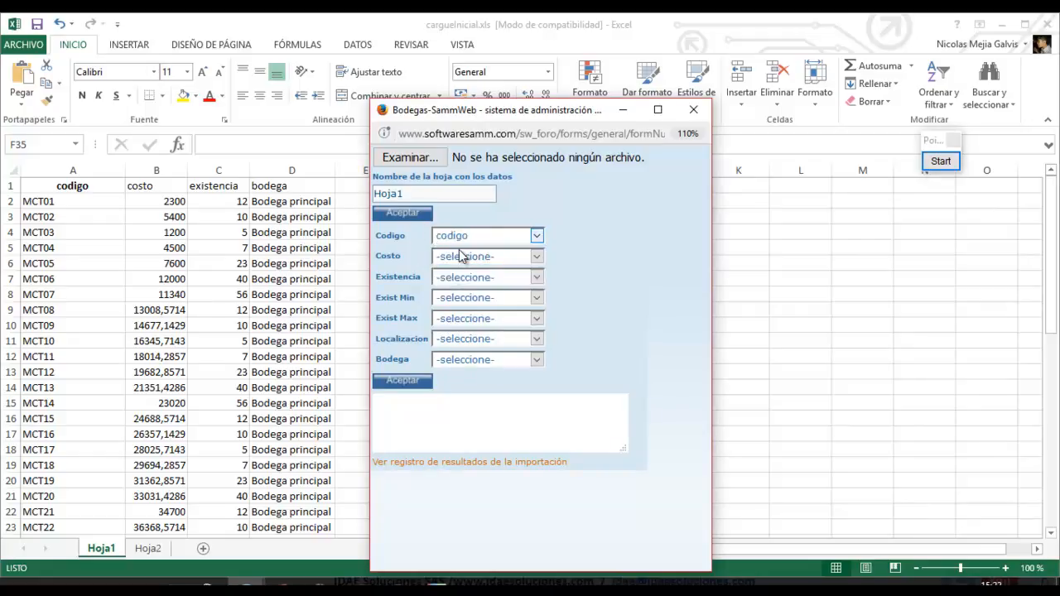
pyautogui.click(464, 258)
pyautogui.click(462, 313)
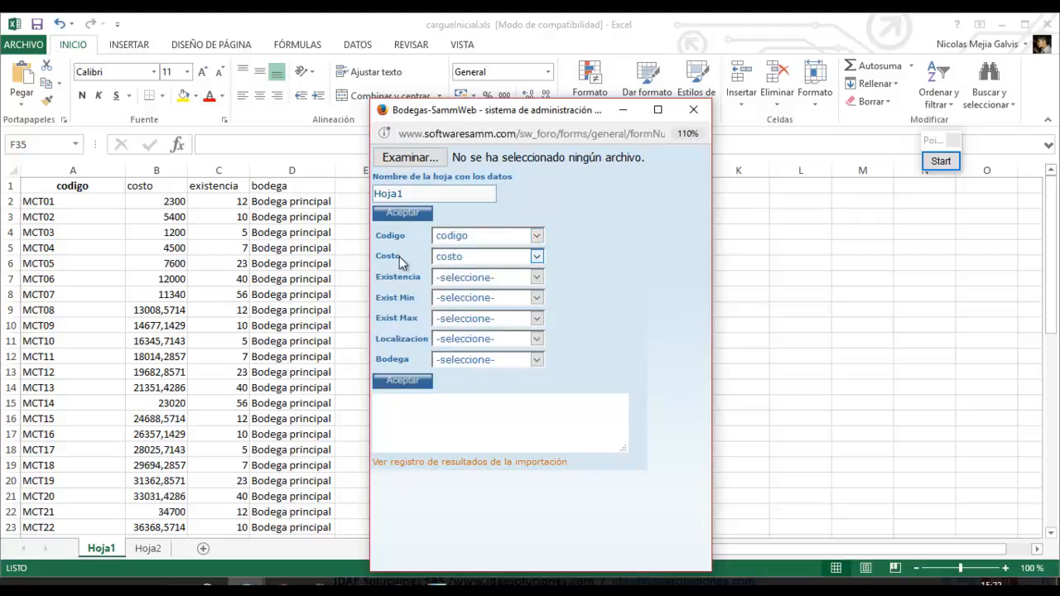
pyautogui.click(462, 281)
pyautogui.click(467, 350)
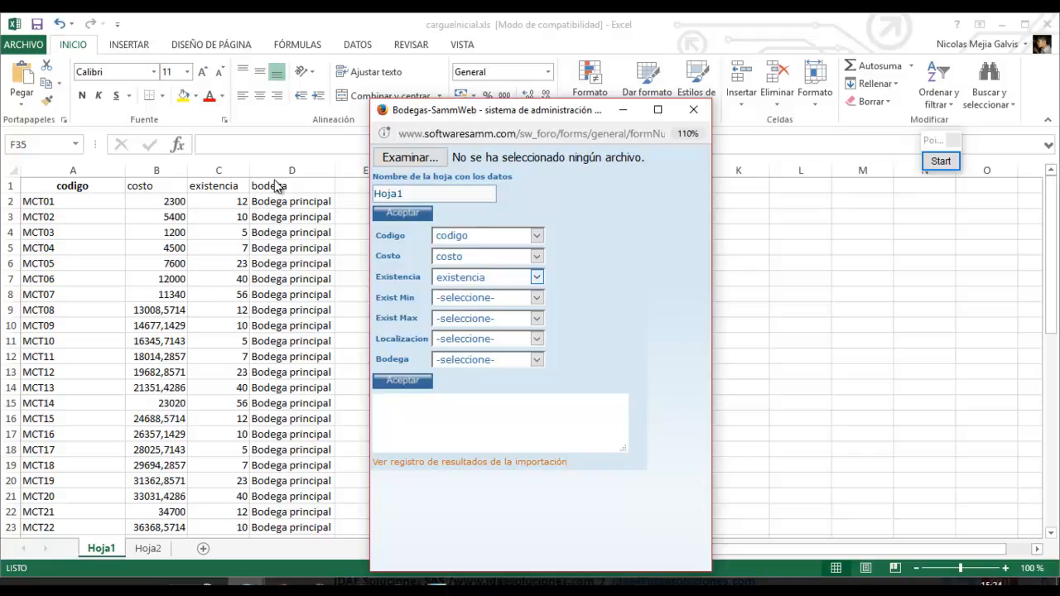
pyautogui.moveTo(246, 580)
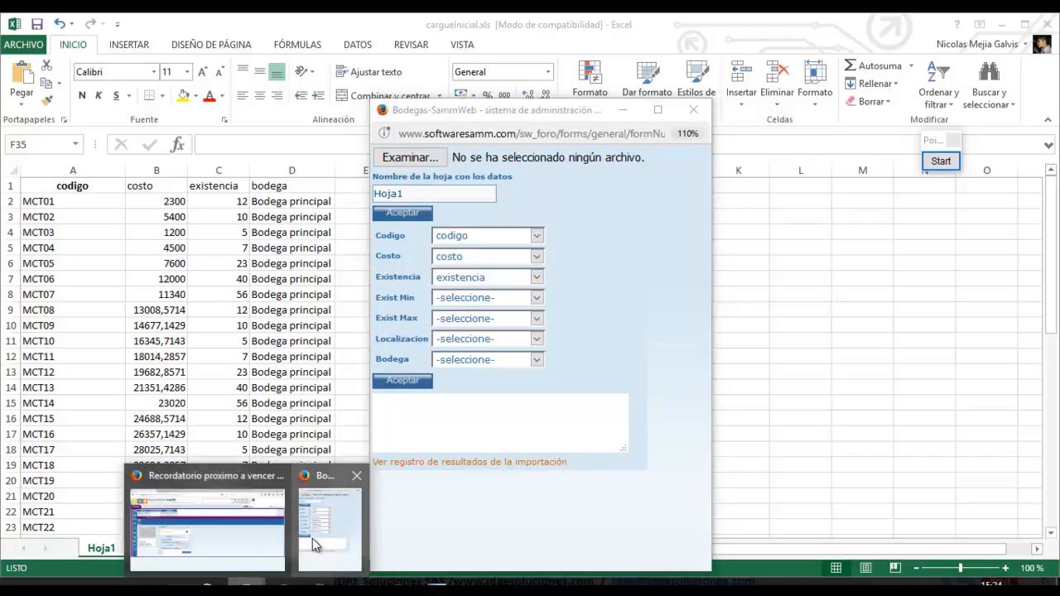
pyautogui.click(263, 540)
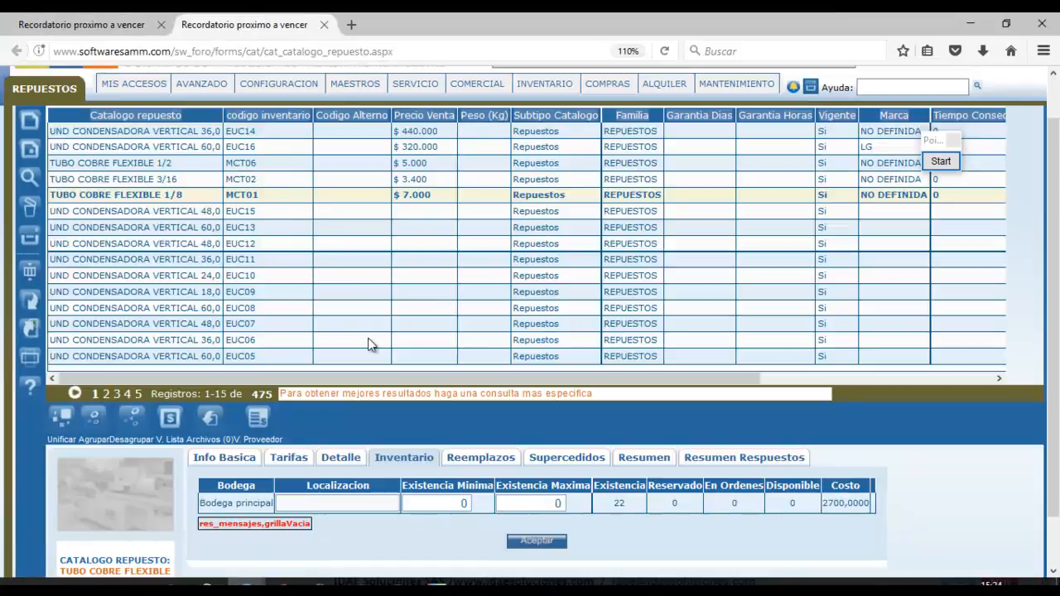
pyautogui.click(481, 507)
pyautogui.click(557, 504)
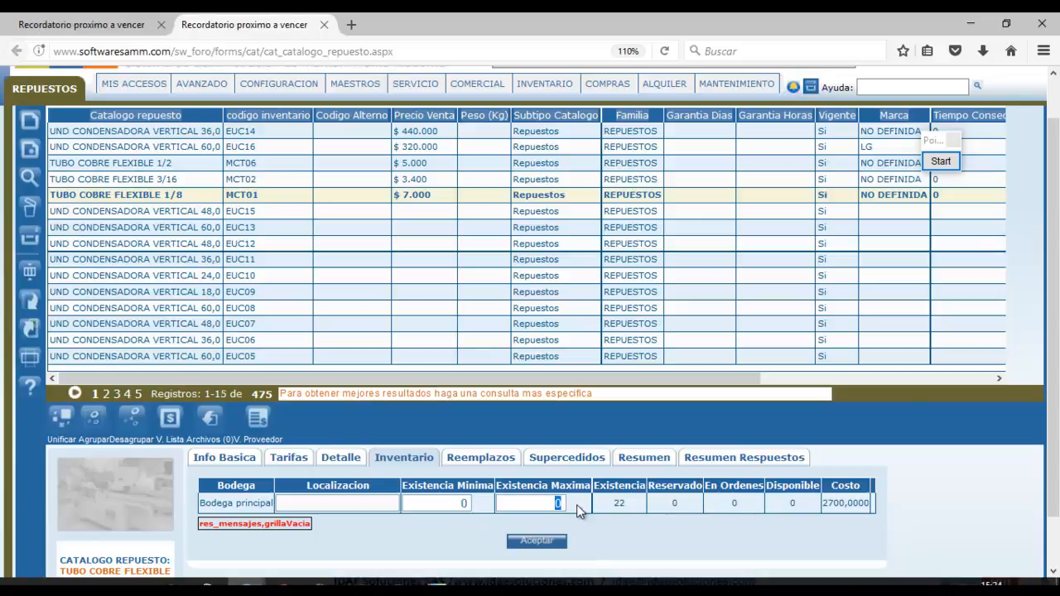
pyautogui.click(623, 503)
pyautogui.click(640, 538)
pyautogui.click(388, 437)
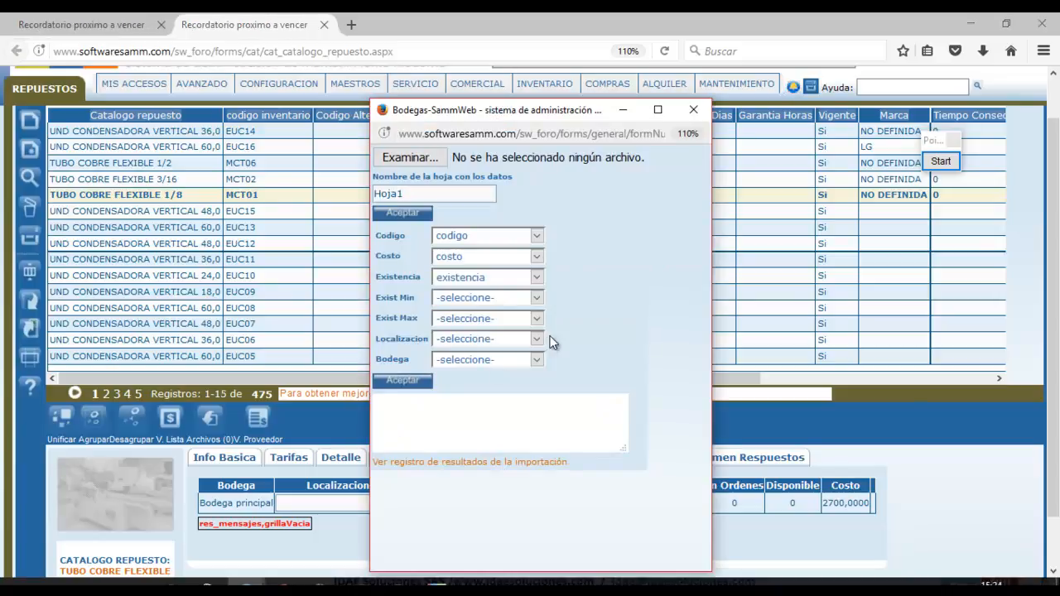
pyautogui.hotkey('alt', 'Tab')
pyautogui.hotkey('alt', 'Tab')
pyautogui.click(399, 585)
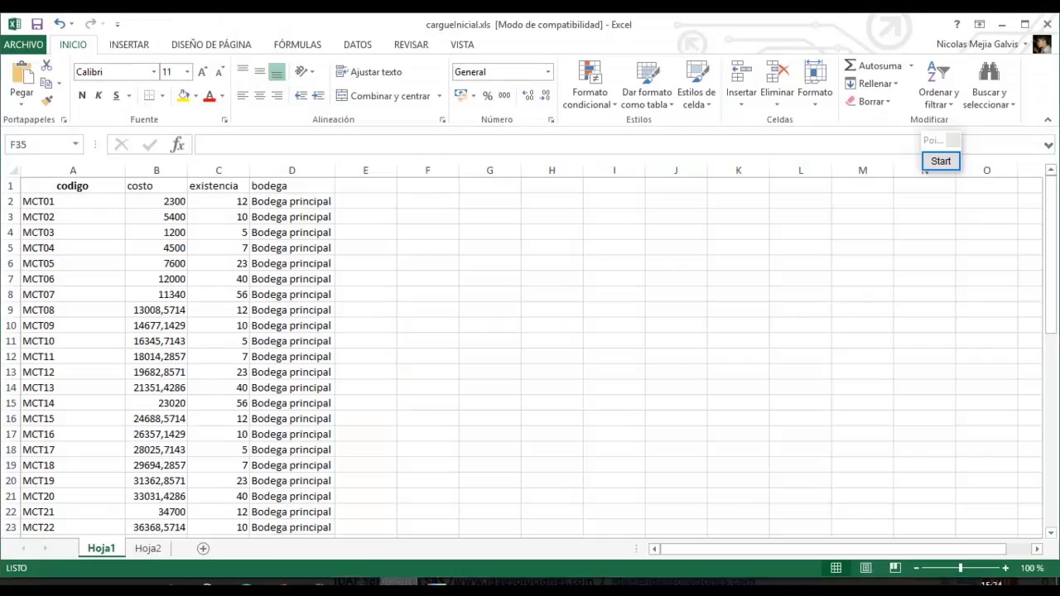
pyautogui.hotkey('alt', 'Tab')
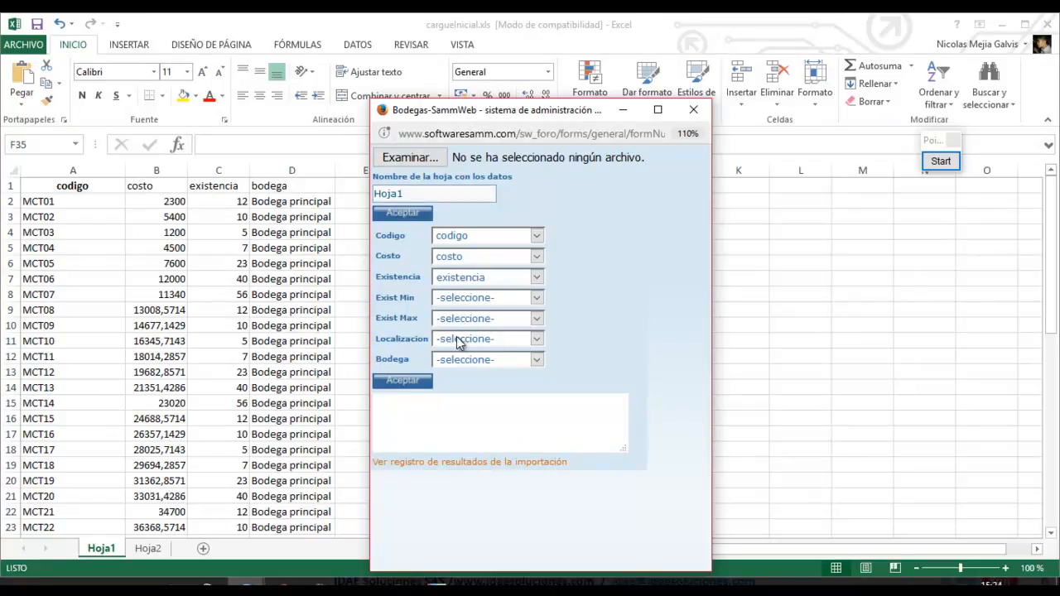
# Map Bodega to the bodega column and bring the import window back to front.
pyautogui.click(537, 360)
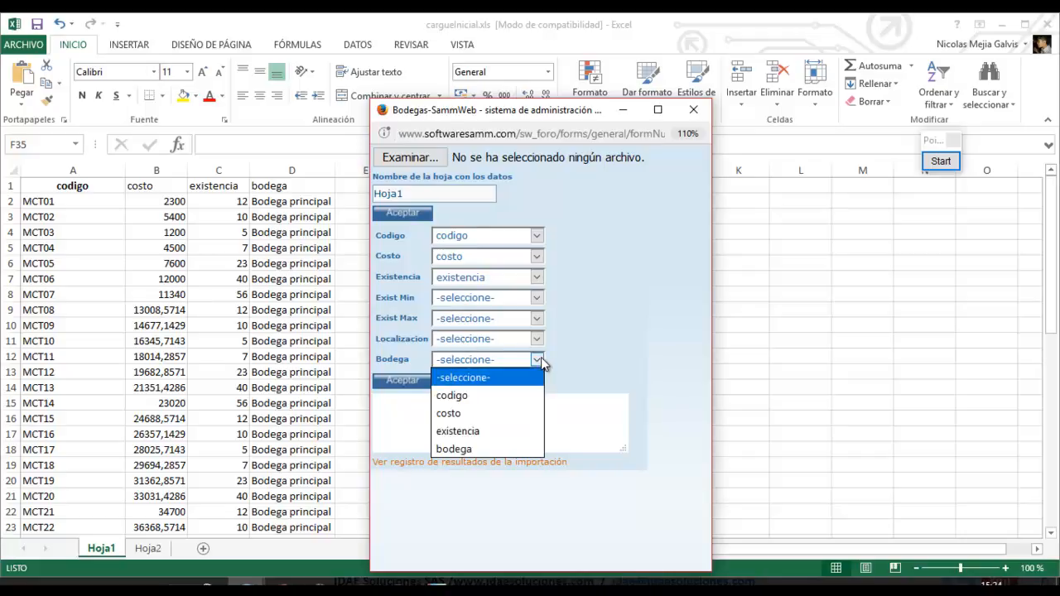
pyautogui.click(490, 448)
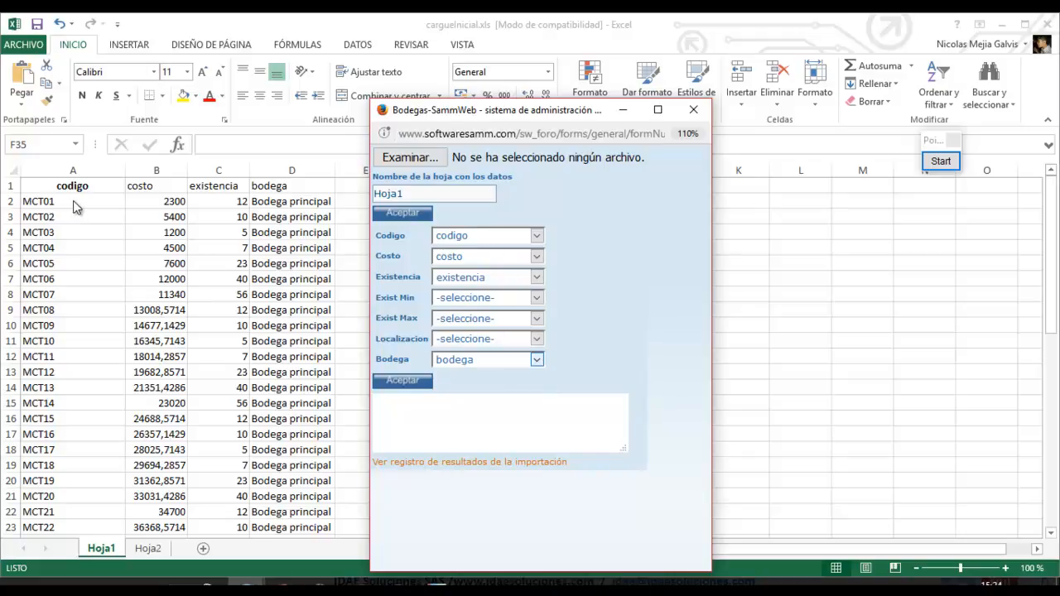
pyautogui.hotkey('alt', 'Tab')
pyautogui.hotkey('alt', 'Tab')
pyautogui.hotkey('alt', 'Tab')
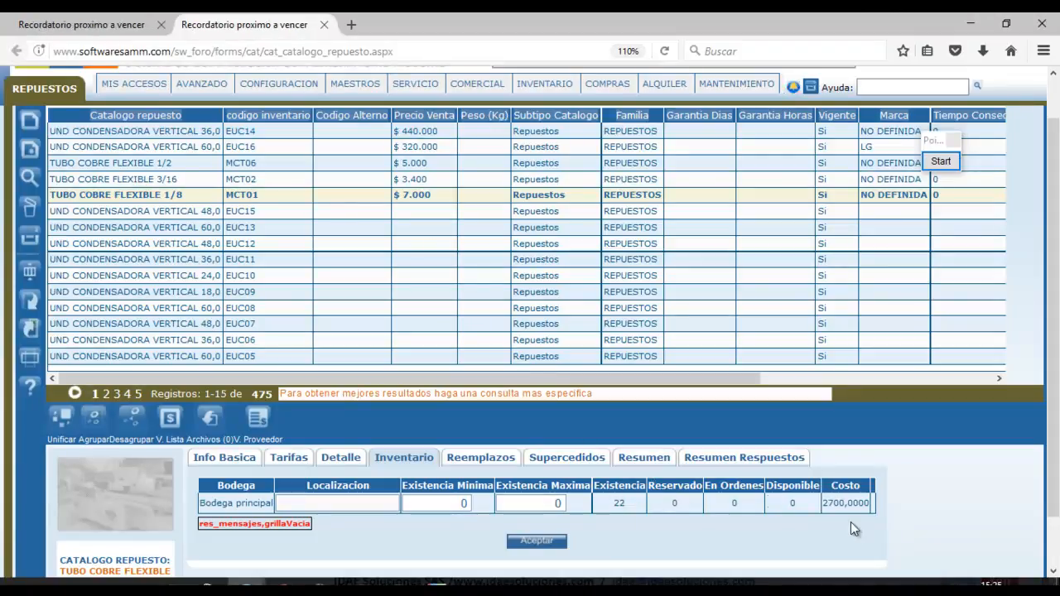
pyautogui.hotkey('alt', 'Tab')
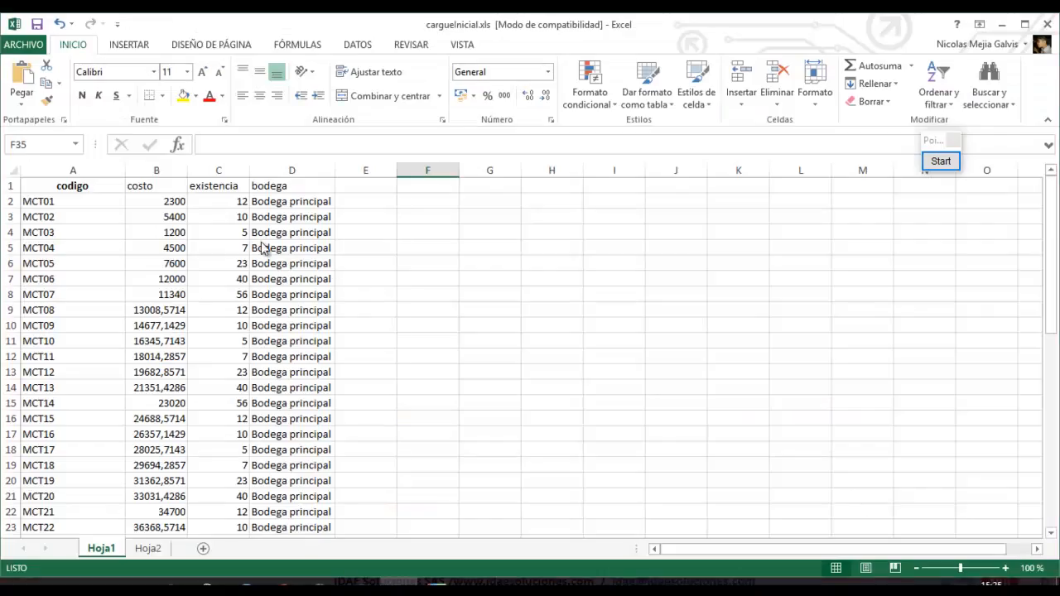
pyautogui.hotkey('alt', 'Tab')
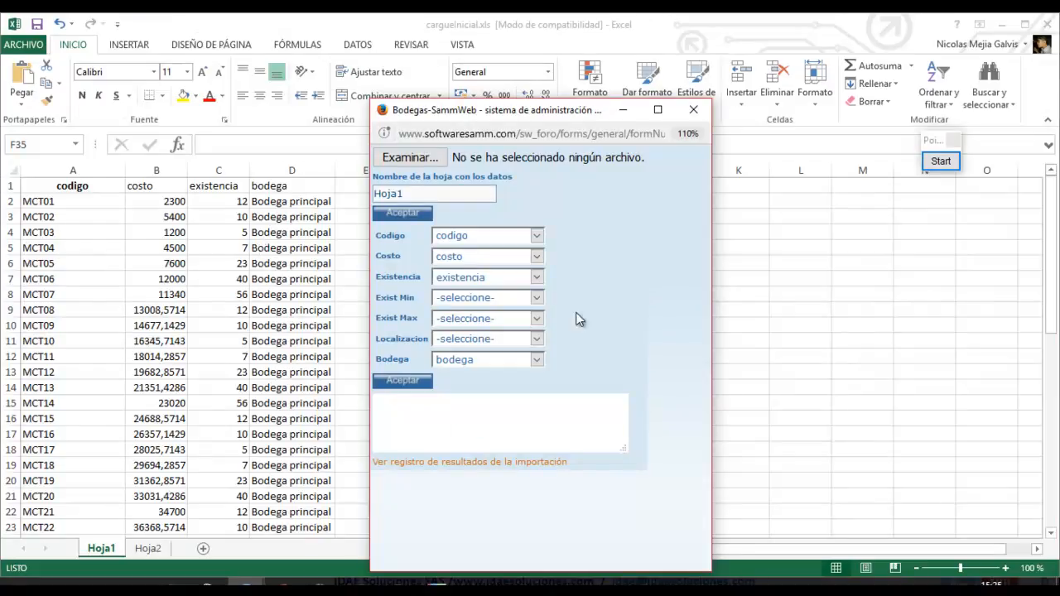
# Run the Hoja1 import and open the import results log.
pyautogui.click(406, 382)
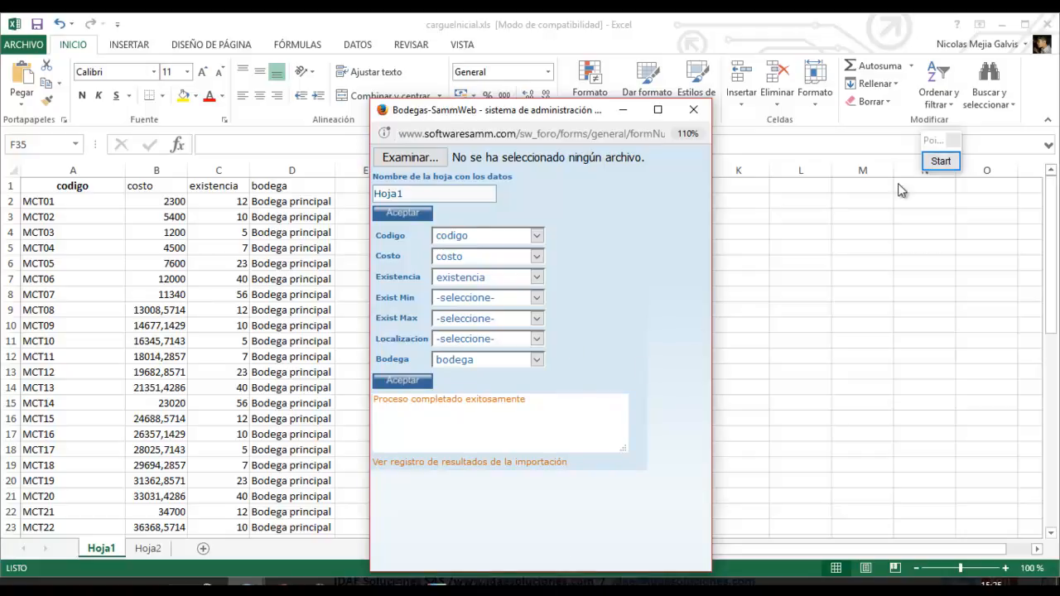
pyautogui.moveTo(526, 404); pyautogui.dragTo(376, 397)
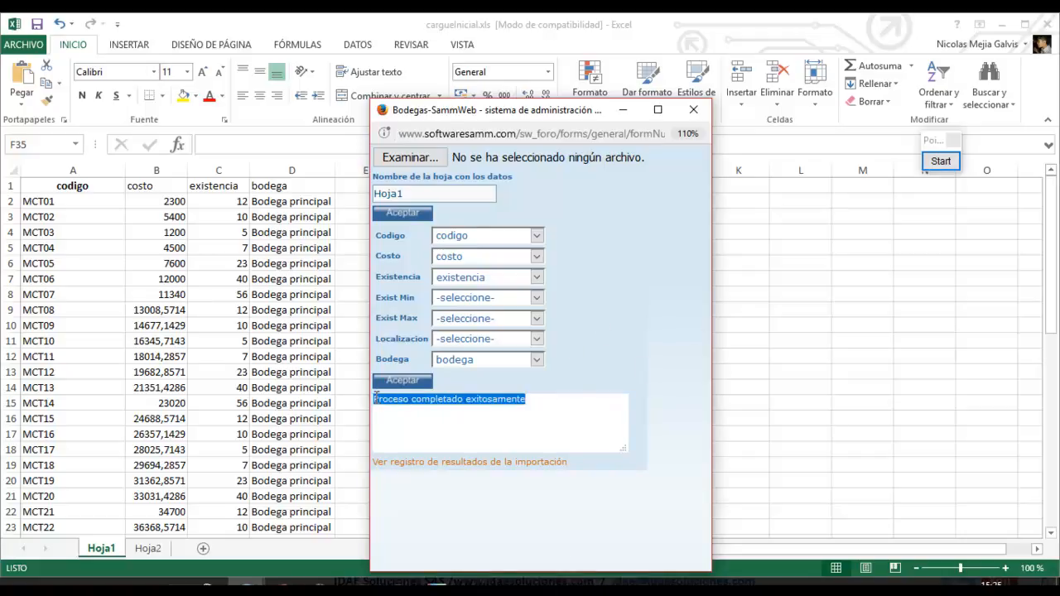
pyautogui.click(461, 466)
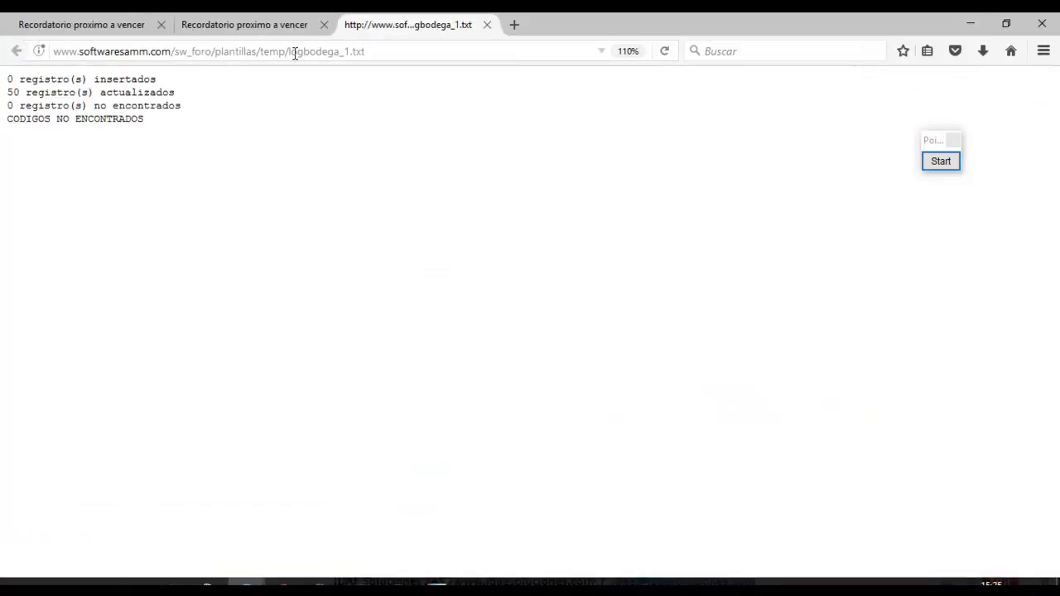
# Highlight the logbodega_1.txt name, summary, updated and 0 inserted lines.
pyautogui.moveTo(289, 53); pyautogui.dragTo(371, 52)
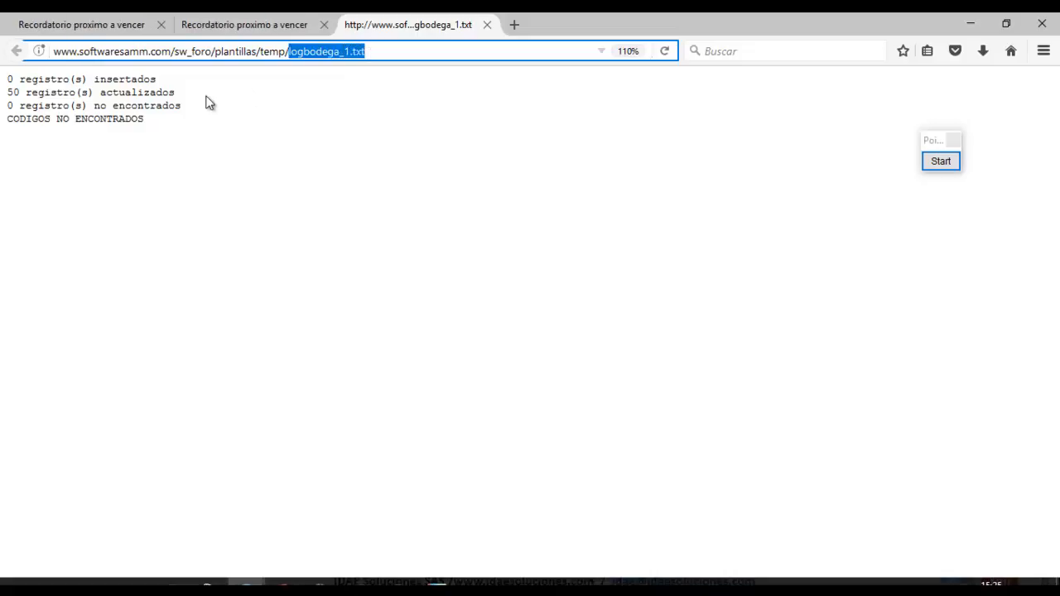
pyautogui.moveTo(184, 111); pyautogui.dragTo(5, 78)
pyautogui.click(163, 134)
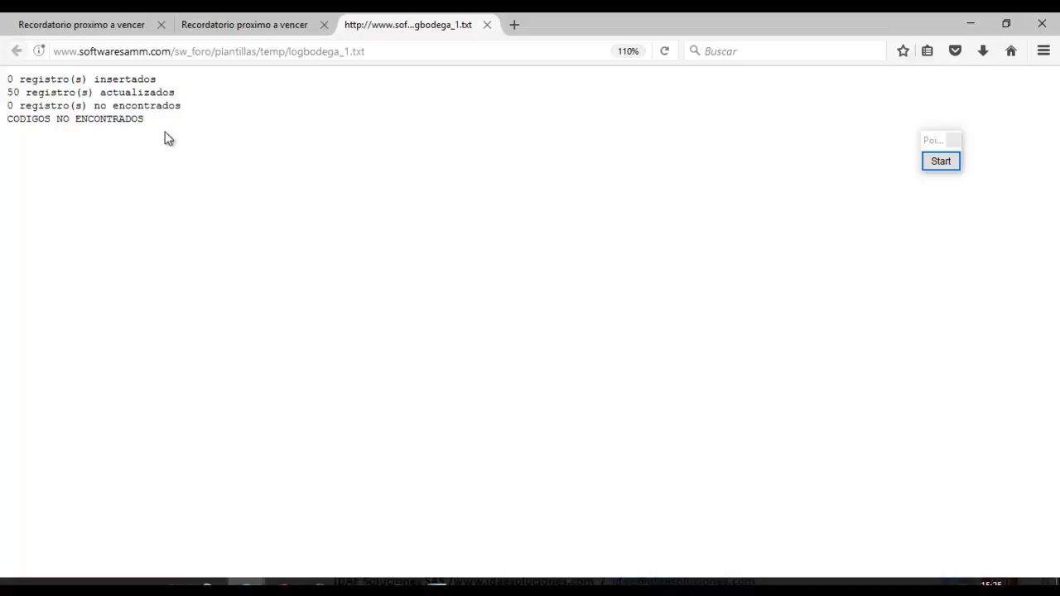
pyautogui.moveTo(180, 101); pyautogui.dragTo(7, 87)
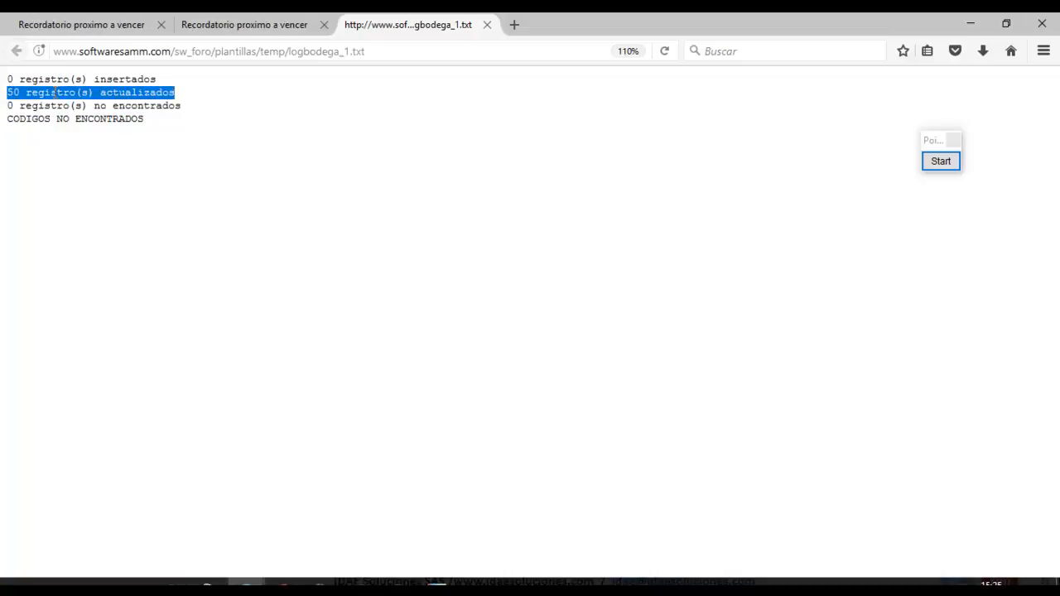
pyautogui.click(100, 93)
pyautogui.moveTo(100, 93); pyautogui.dragTo(180, 100)
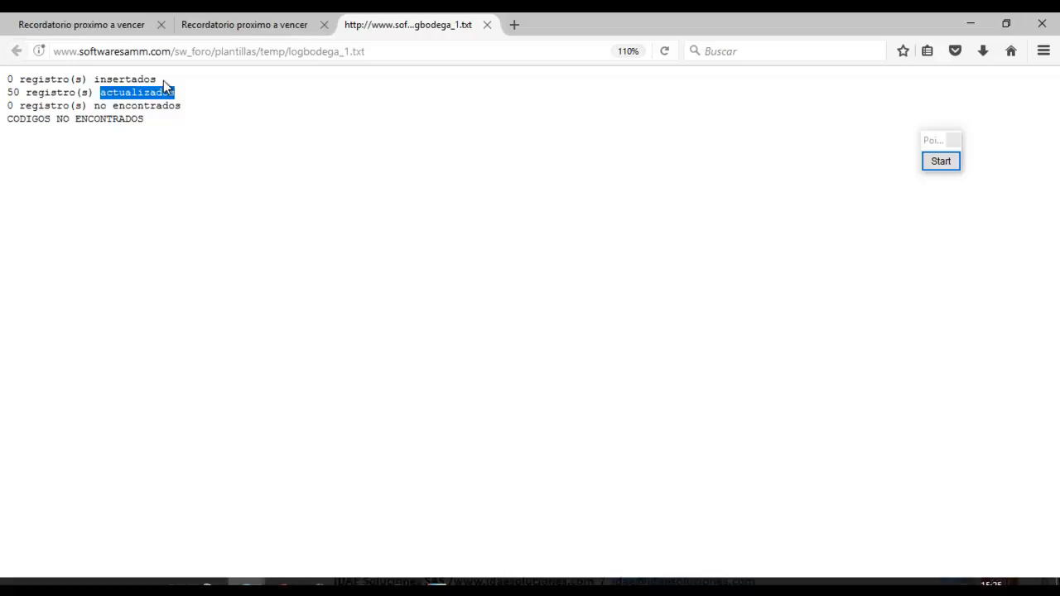
pyautogui.click(163, 81)
pyautogui.moveTo(163, 80); pyautogui.dragTo(5, 85)
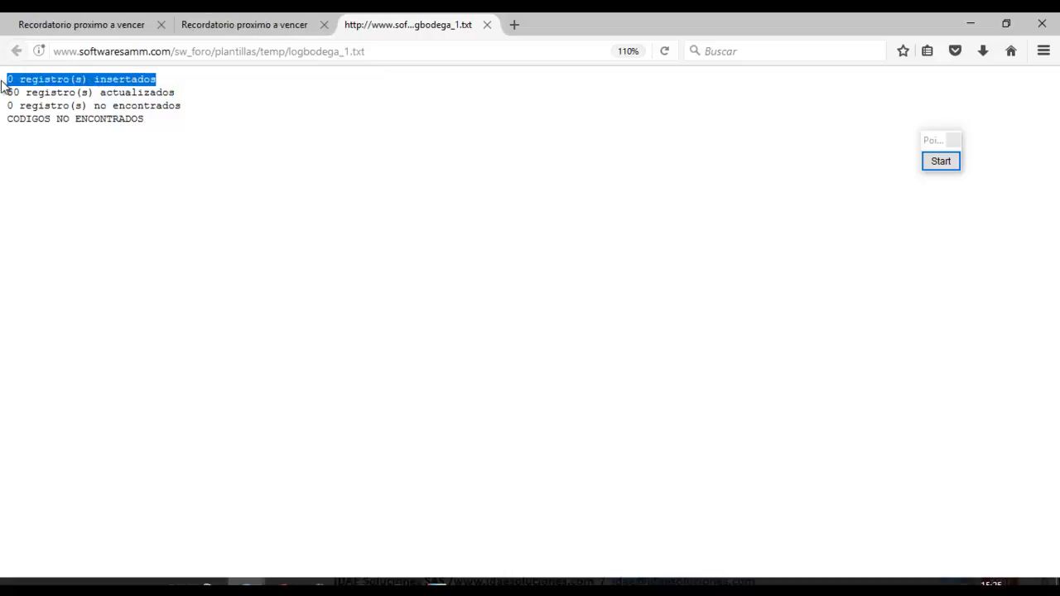
pyautogui.click(188, 105)
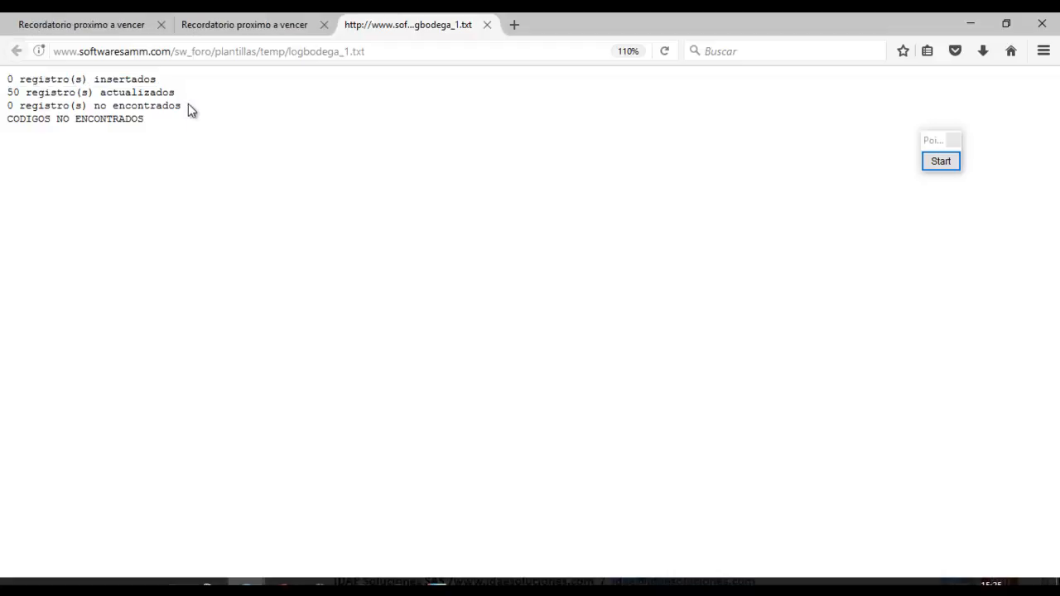
# Highlight the not-found and 50 updated lines, then return to the Excel workbook.
pyautogui.moveTo(188, 104); pyautogui.dragTo(9, 106)
pyautogui.moveTo(9, 131); pyautogui.dragTo(70, 197)
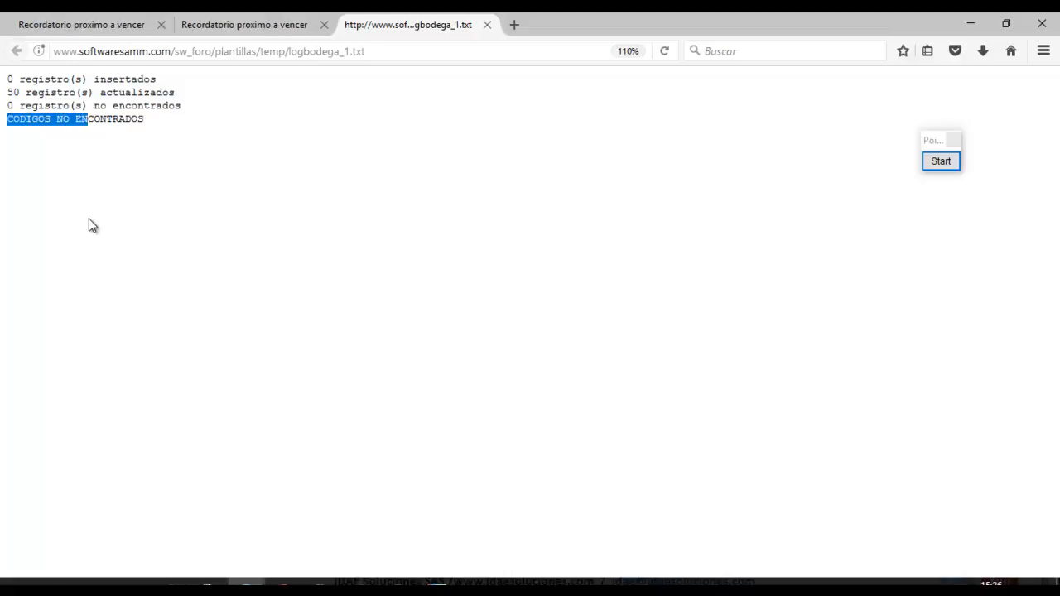
pyautogui.click(166, 187)
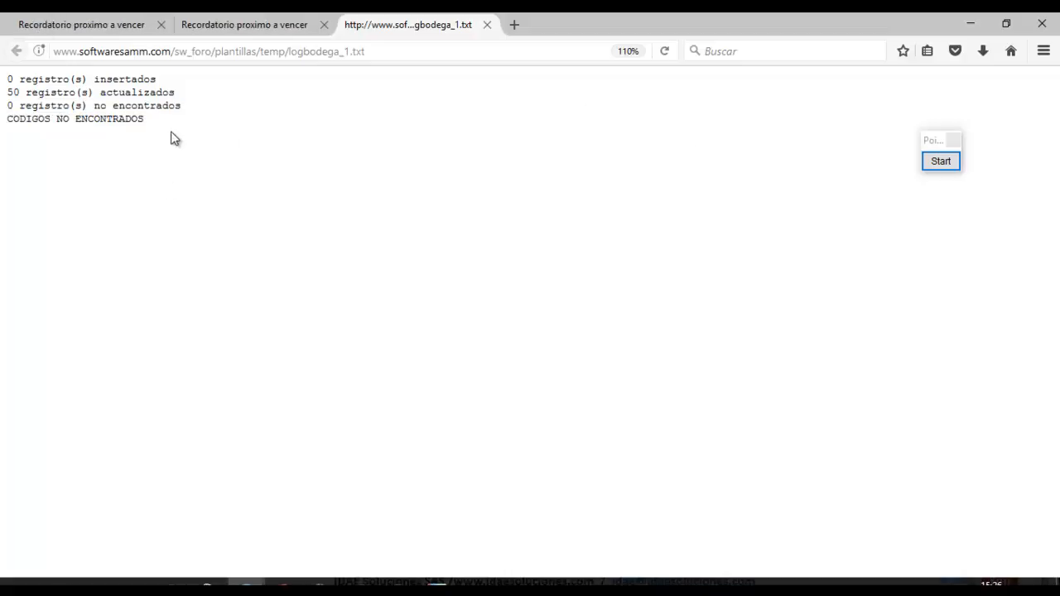
pyautogui.moveTo(184, 94); pyautogui.dragTo(8, 98)
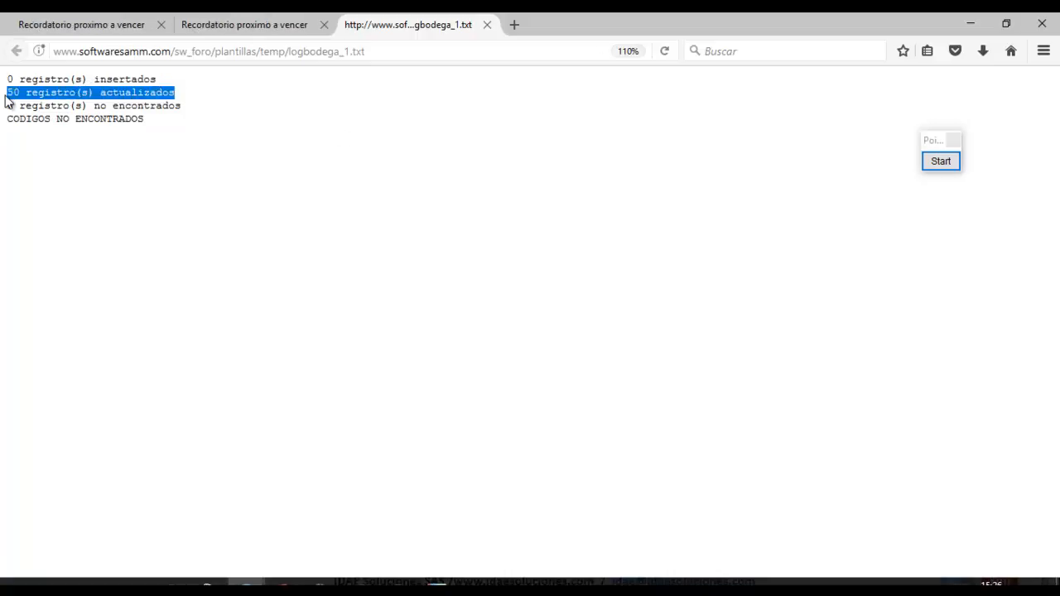
pyautogui.click(399, 583)
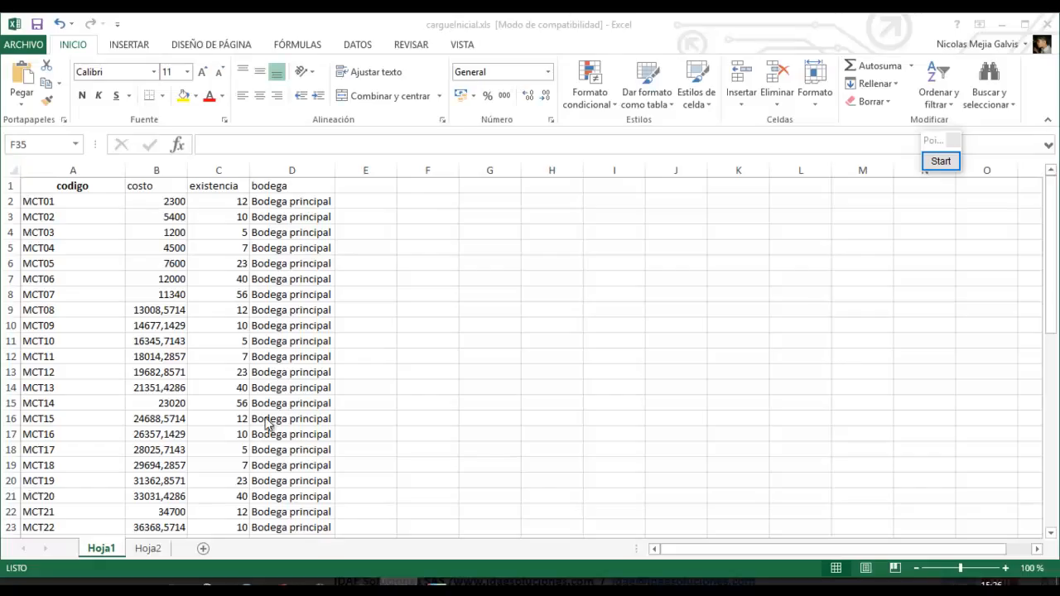
# Select the product codes A2:A51 and circle the status-bar count of 50.
pyautogui.click(93, 201)
pyautogui.hotkey('ctrl', 'shift', 'Down')
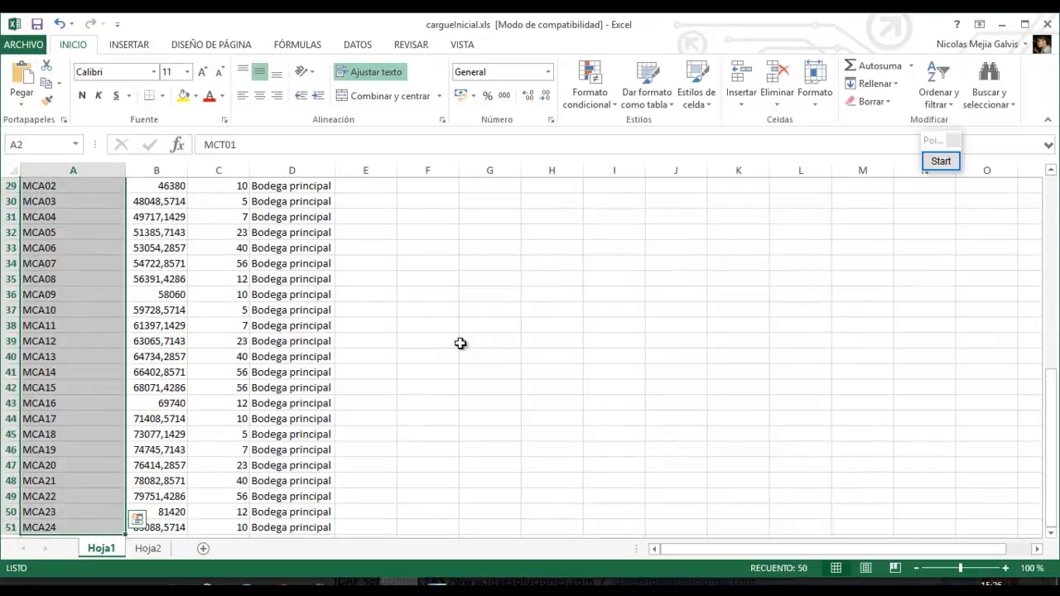
pyautogui.click(940, 161)
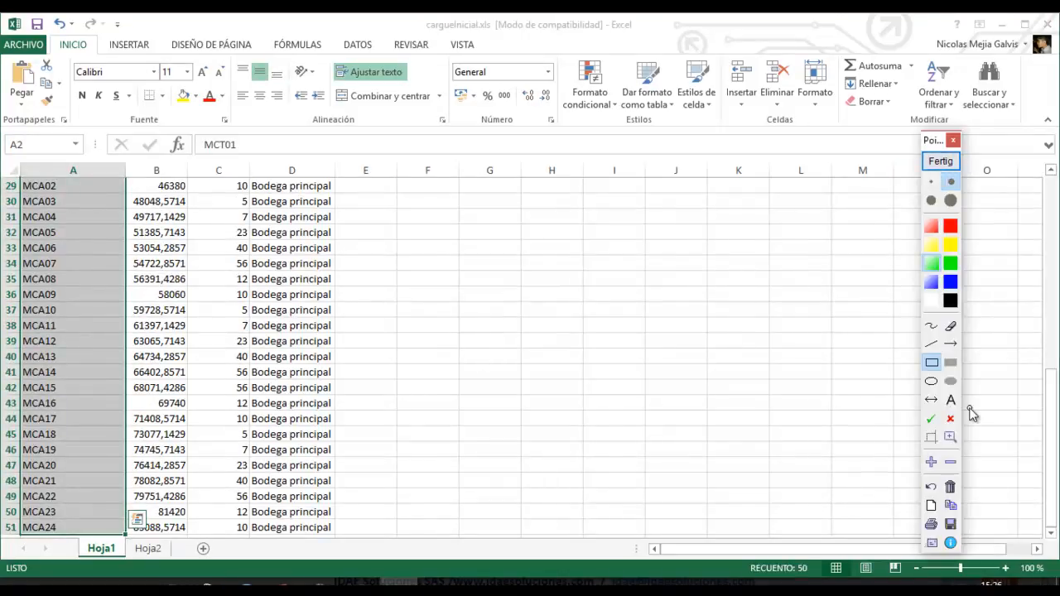
pyautogui.click(932, 382)
pyautogui.moveTo(762, 536); pyautogui.dragTo(819, 585)
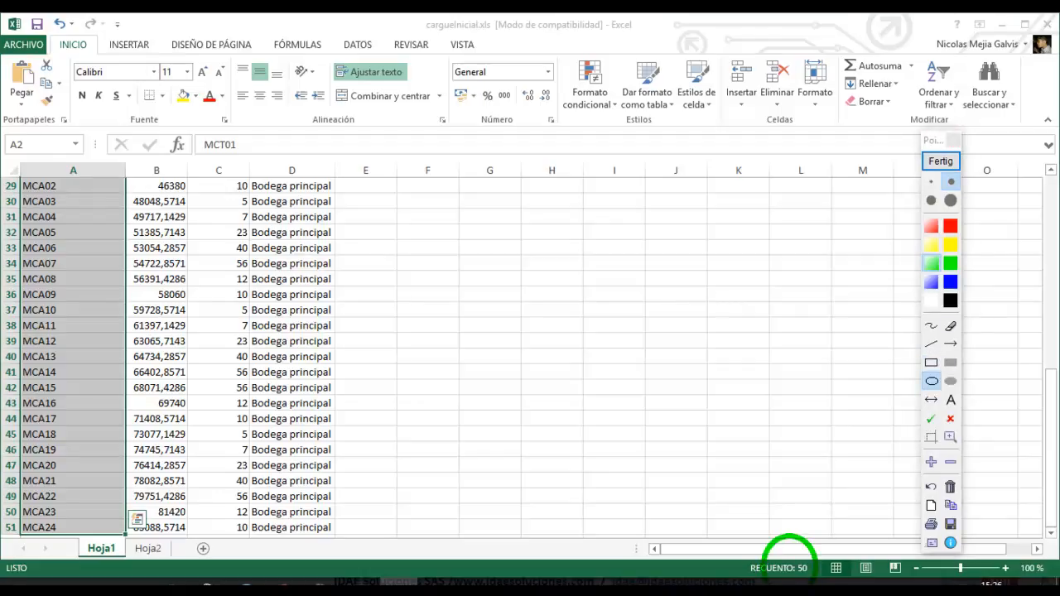
# Clear the annotation and return to the Repuestos catalogue in Firefox.
pyautogui.click(945, 161)
pyautogui.hotkey('alt', 'Tab')
pyautogui.hotkey('alt', 'Tab')
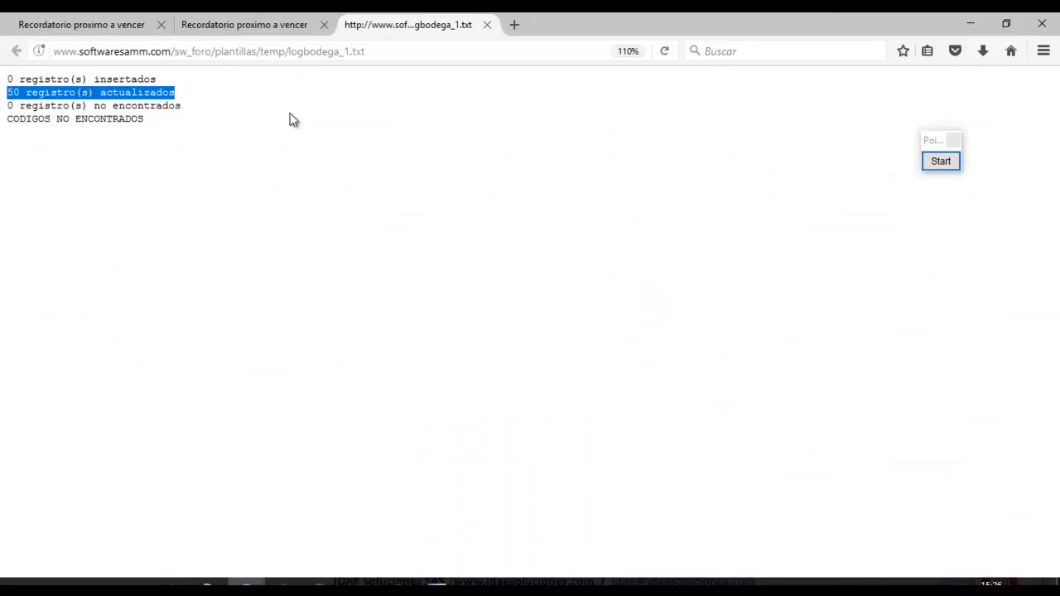
pyautogui.click(246, 25)
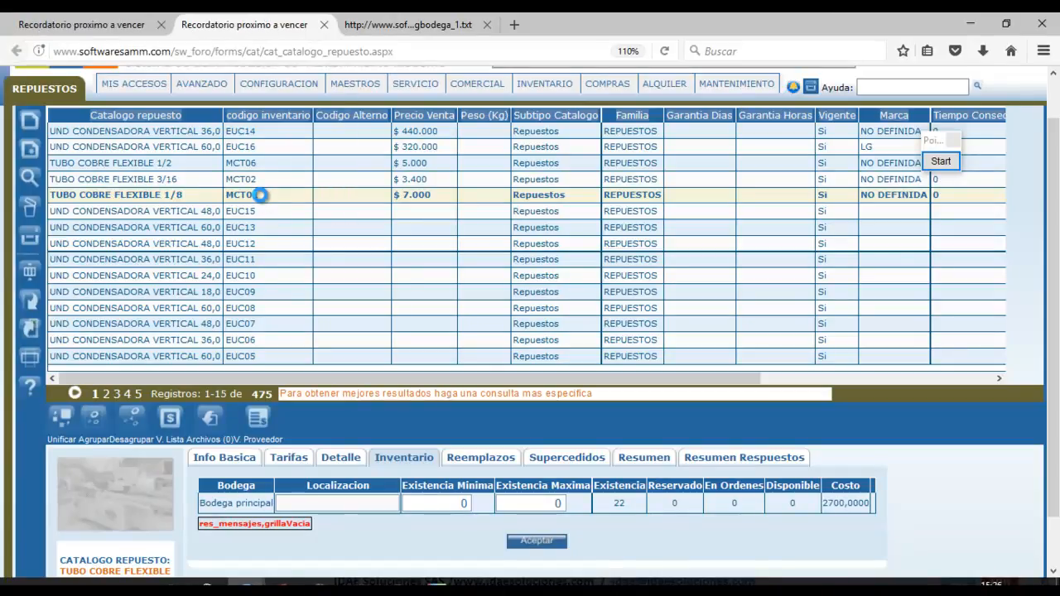
# Reload MCT01's inventory details and check the Bodegas Saldos warehouse balances.
pyautogui.click(260, 195)
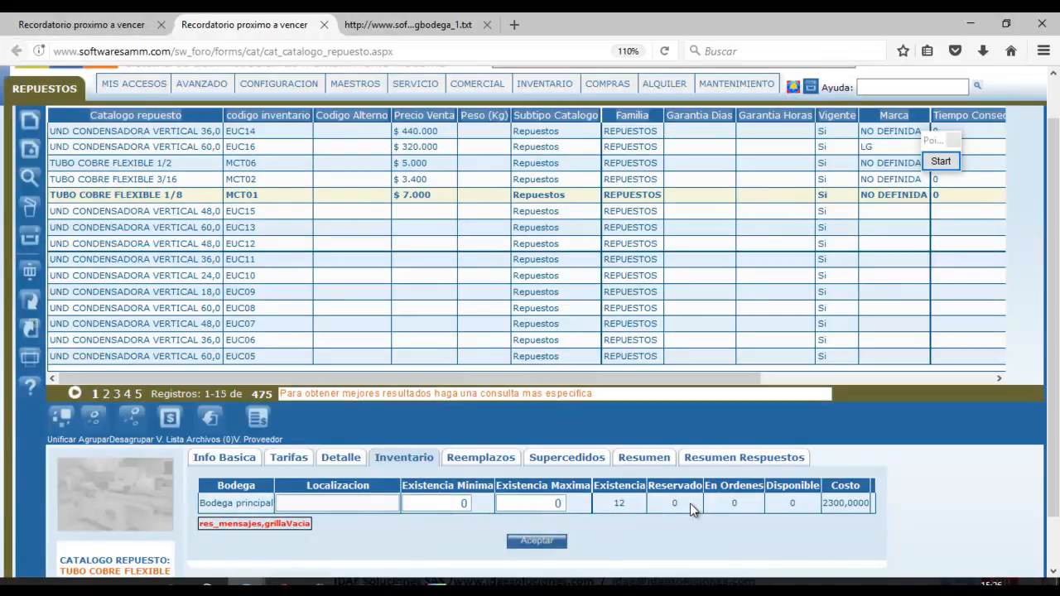
pyautogui.moveTo(181, 88)
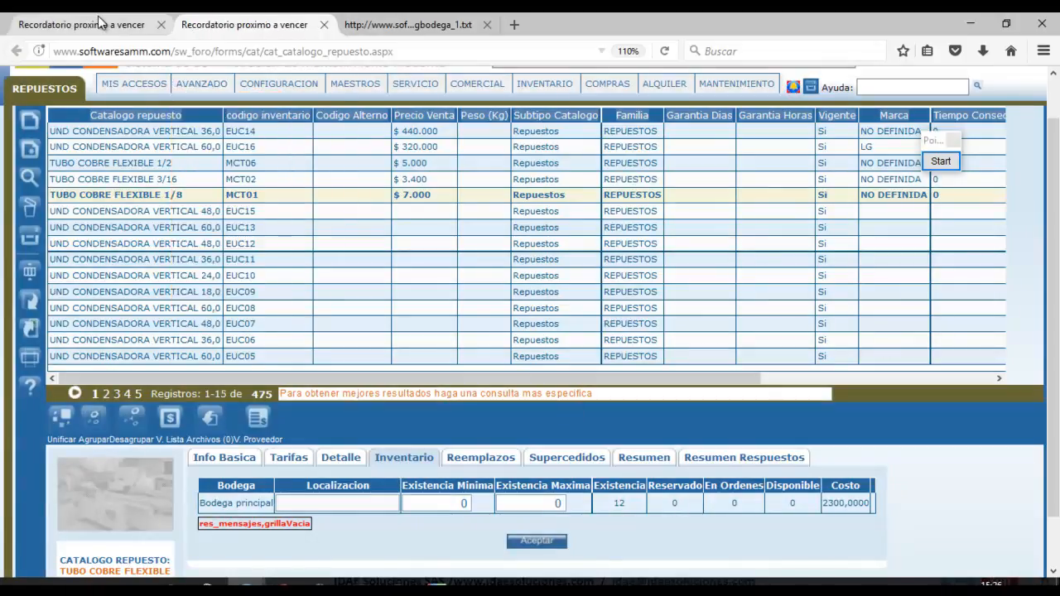
pyautogui.click(102, 24)
pyautogui.click(67, 235)
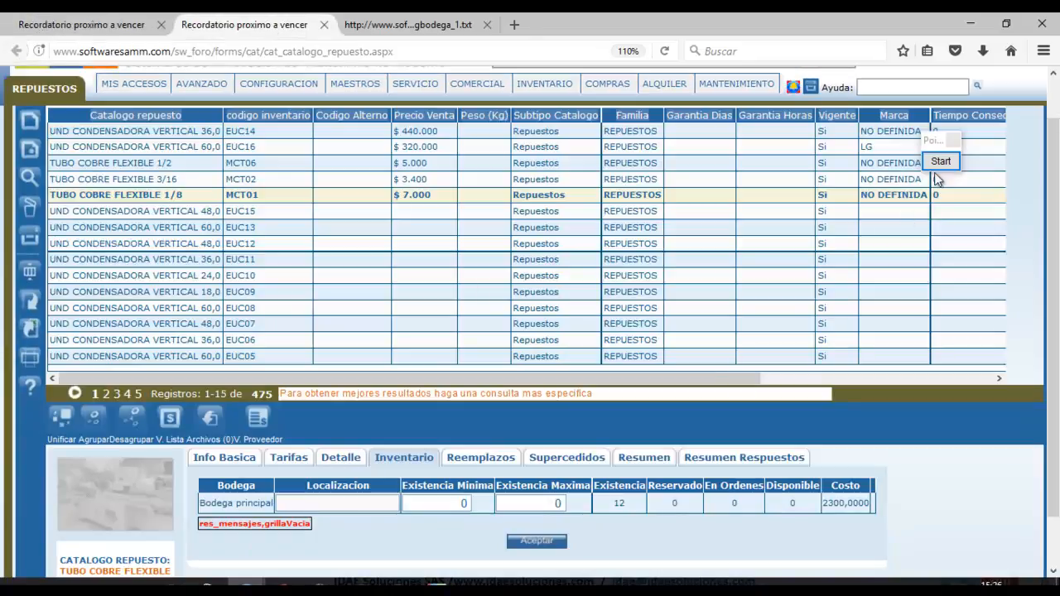
# Frame MCT01's inventory panel and tick the Existencia 12, Costo and Existencia Maxima values.
pyautogui.click(949, 162)
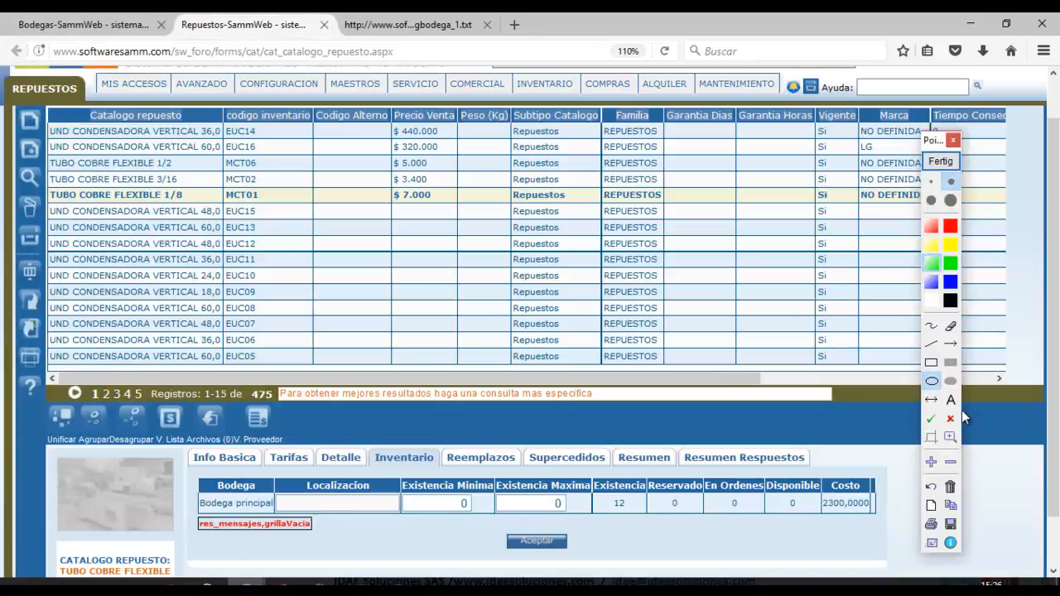
pyautogui.click(932, 365)
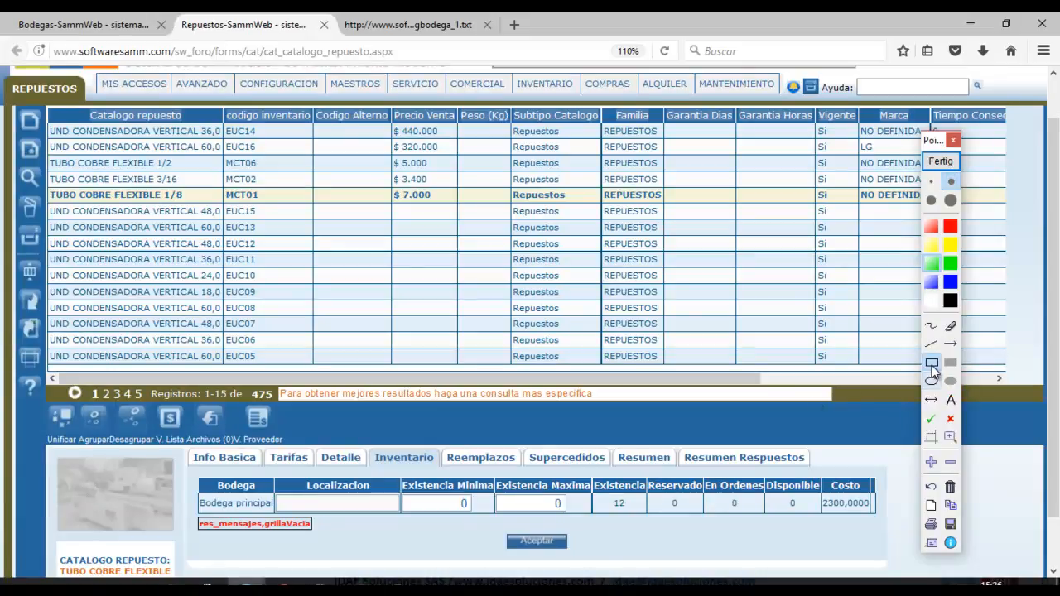
pyautogui.moveTo(174, 444)
pyautogui.mouseDown()
pyautogui.moveTo(464, 570)
pyautogui.moveTo(680, 580)
pyautogui.moveTo(883, 563)
pyautogui.mouseUp()
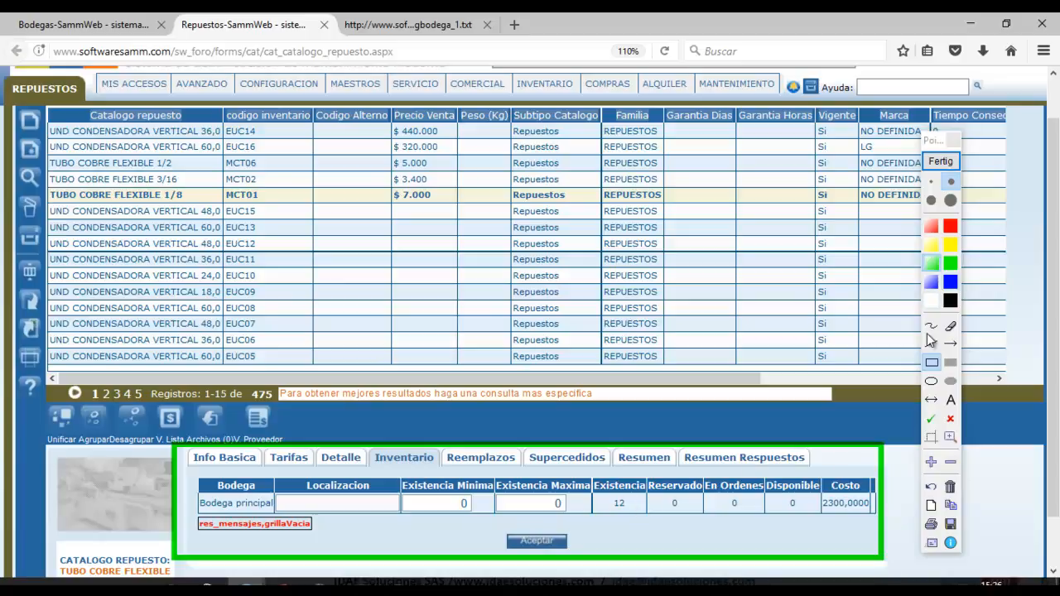
pyautogui.click(931, 418)
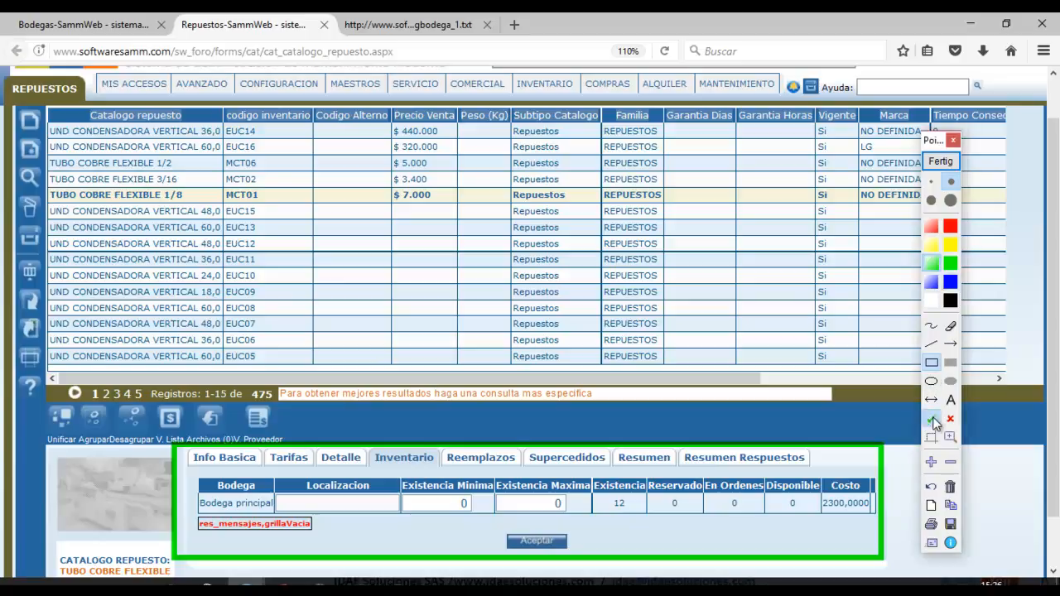
pyautogui.click(642, 504)
pyautogui.click(865, 487)
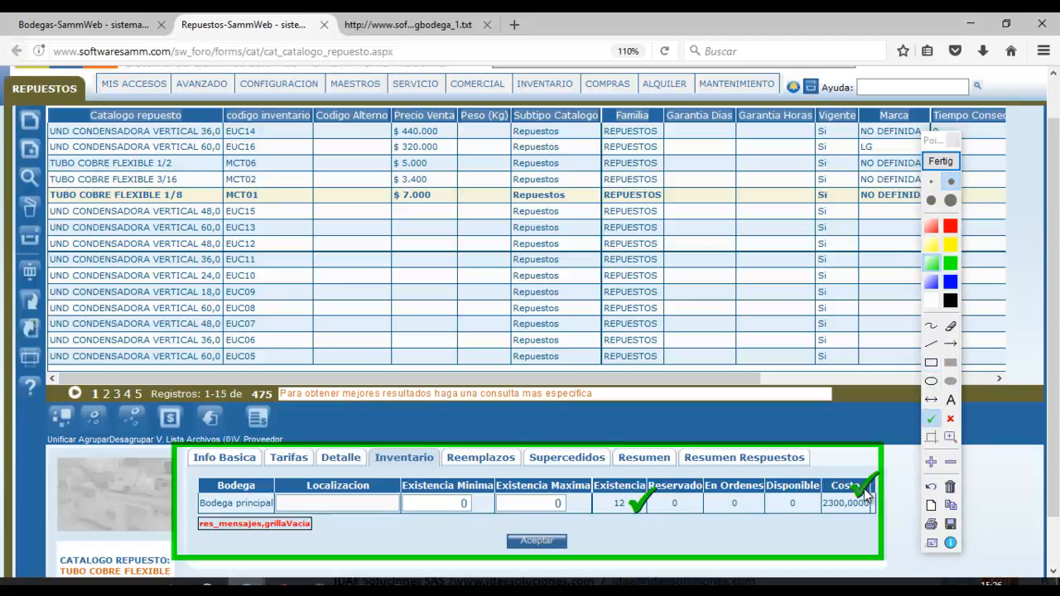
pyautogui.click(531, 504)
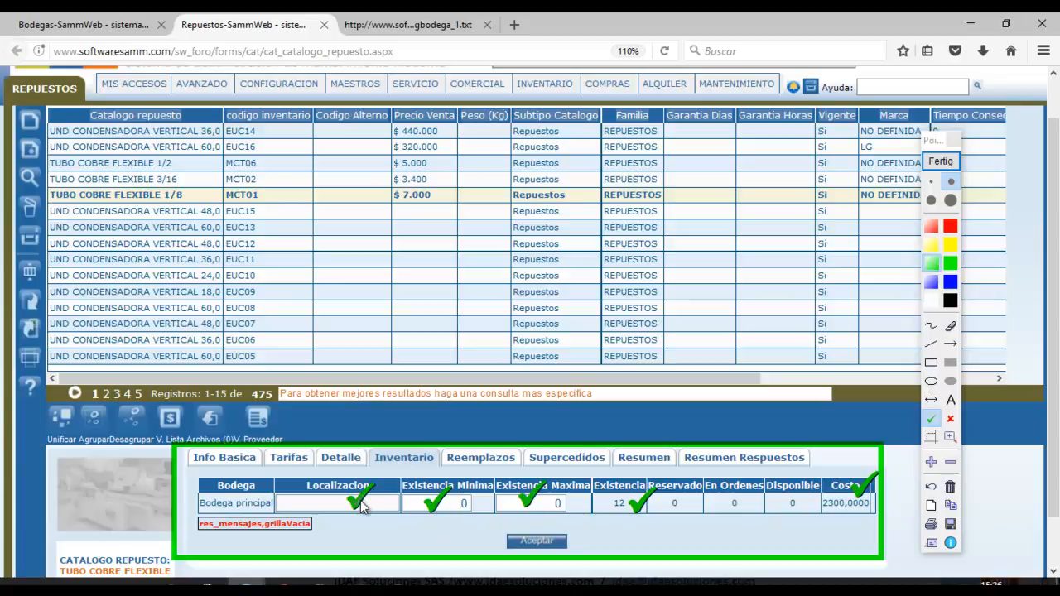
pyautogui.click(955, 161)
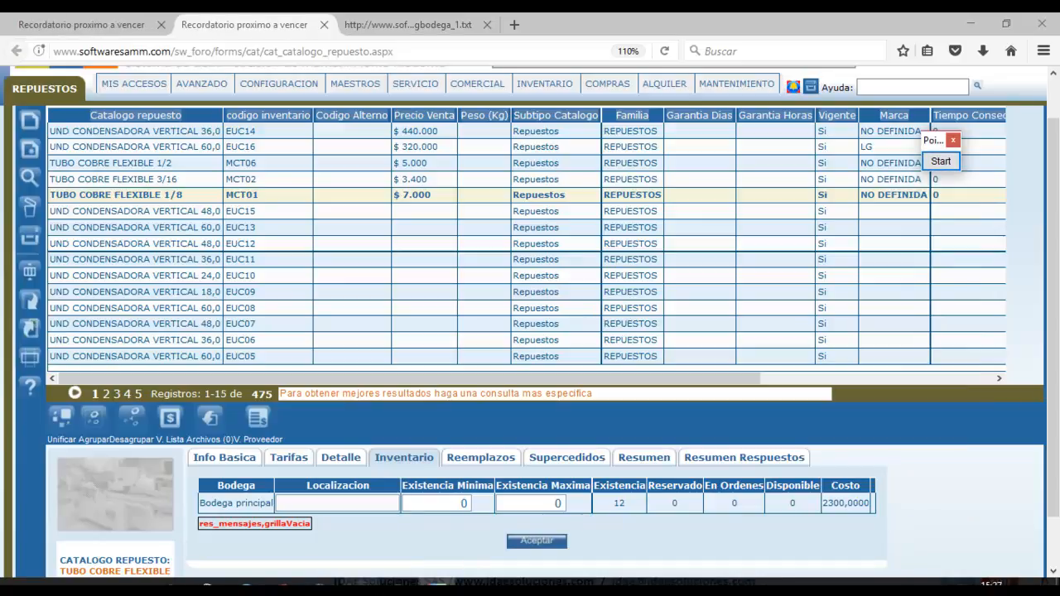
pyautogui.click(361, 582)
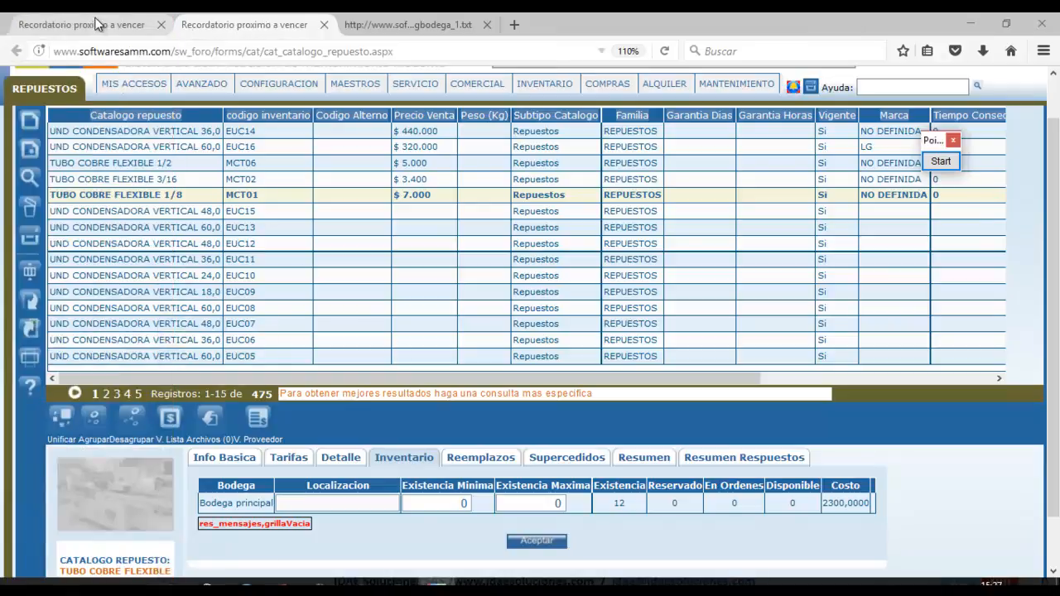
# Switch to the Bodegas-SammWeb tab showing Bodega Auxiliar in edit mode.
pyautogui.hotkey('ctrl', 'pageup')
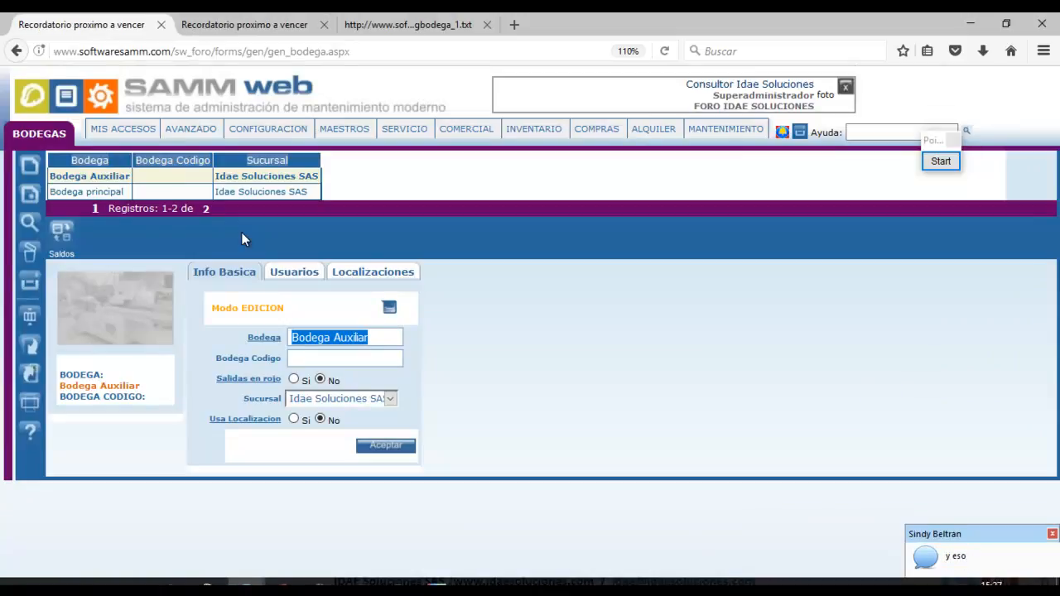
pyautogui.moveTo(4, 457)
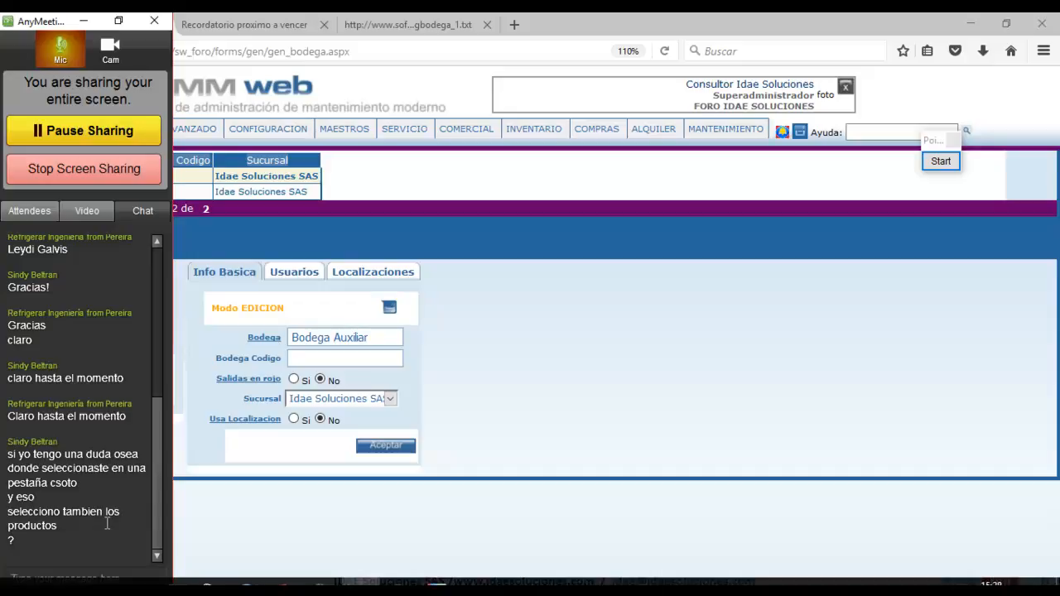
# Review the AnyMeeting attendees and chat, then show cargueInicial.xls at the top of Hoja1.
pyautogui.click(29, 210)
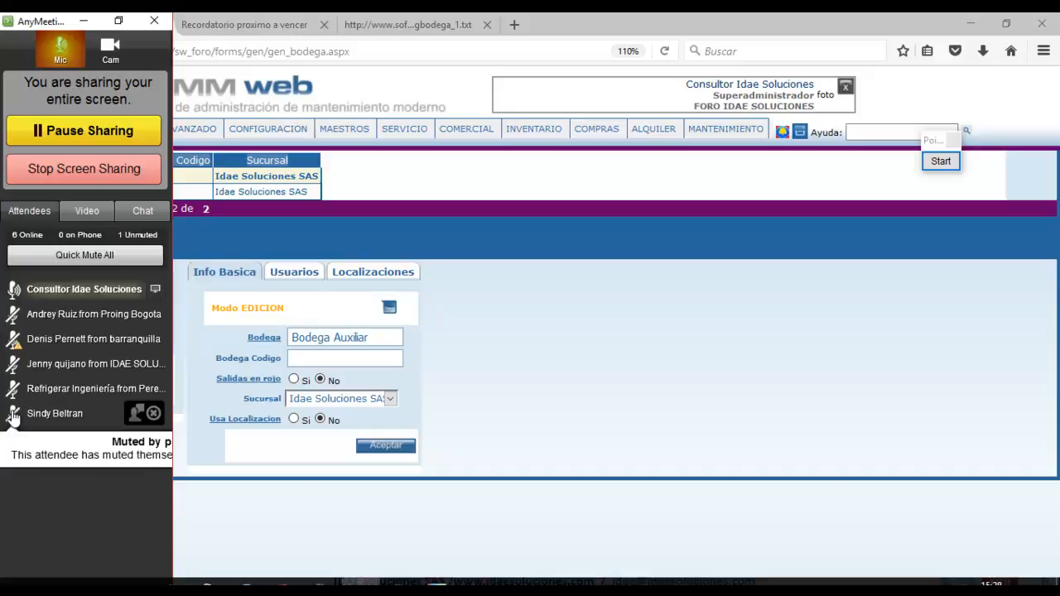
pyautogui.click(154, 211)
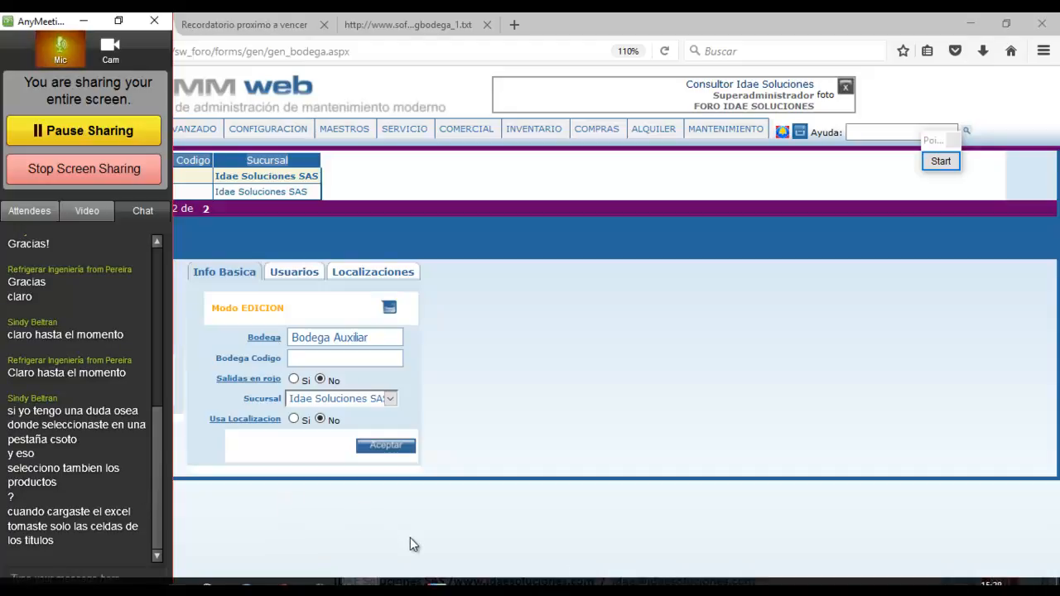
pyautogui.click(400, 585)
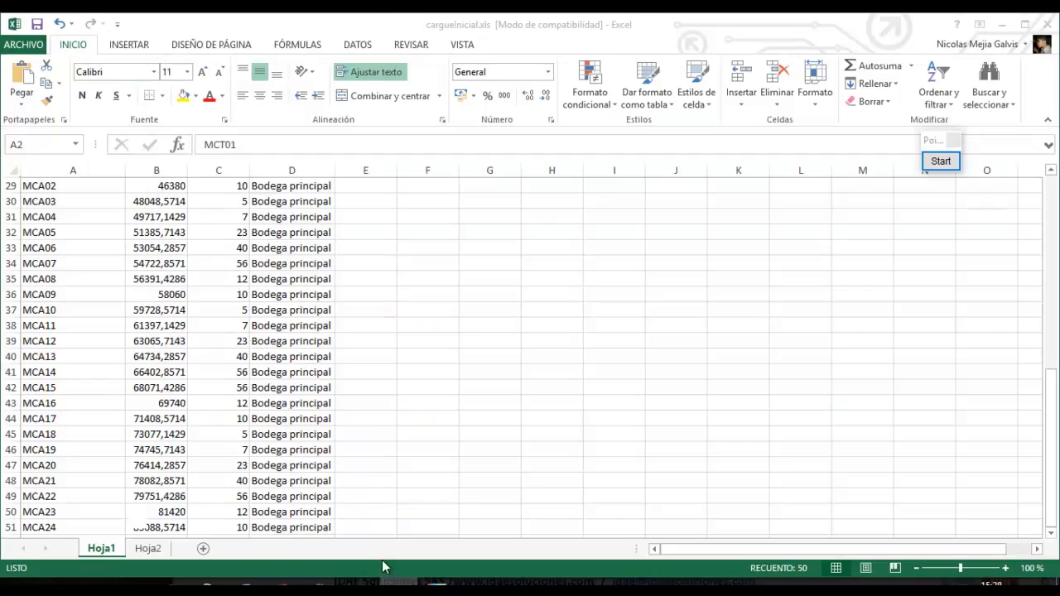
pyautogui.moveTo(1052, 414); pyautogui.dragTo(1050, 207)
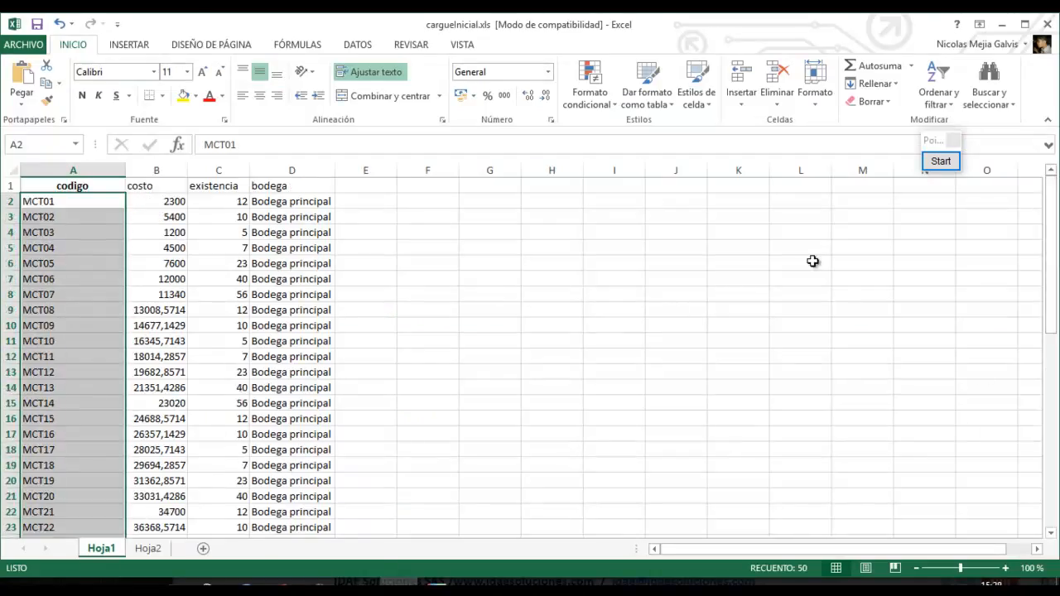
pyautogui.click(109, 202)
pyautogui.click(101, 188)
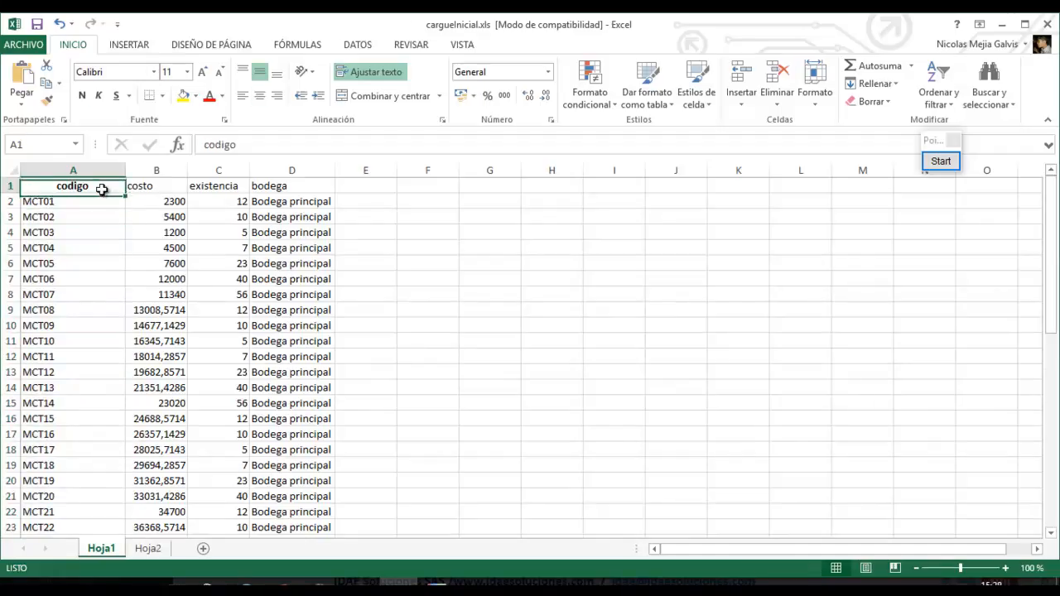
pyautogui.click(145, 182)
pyautogui.click(209, 186)
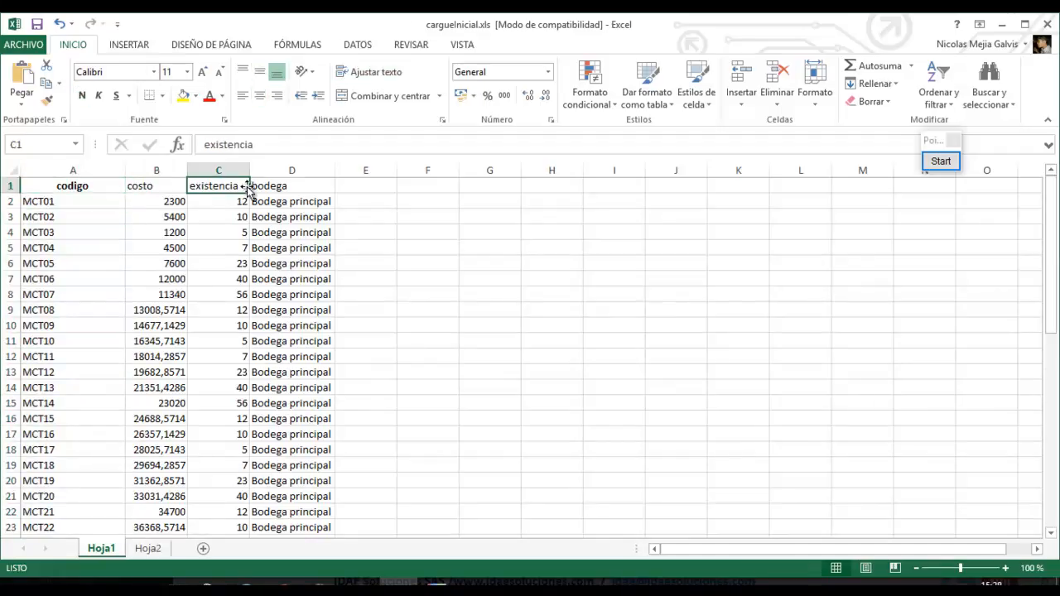
pyautogui.click(256, 187)
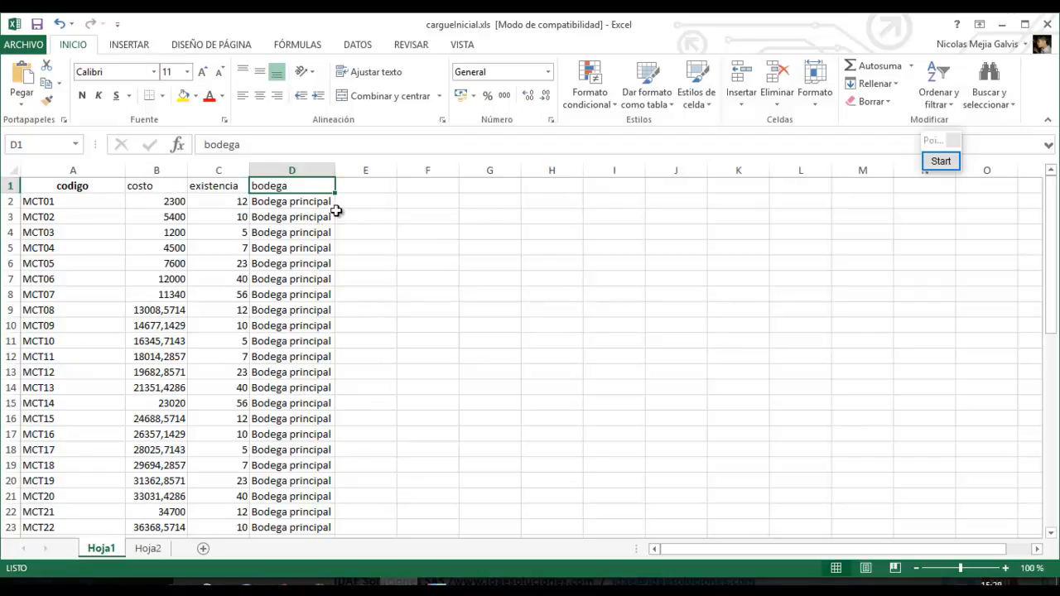
pyautogui.click(12, 217)
pyautogui.rightClick(14, 219)
pyautogui.click(60, 327)
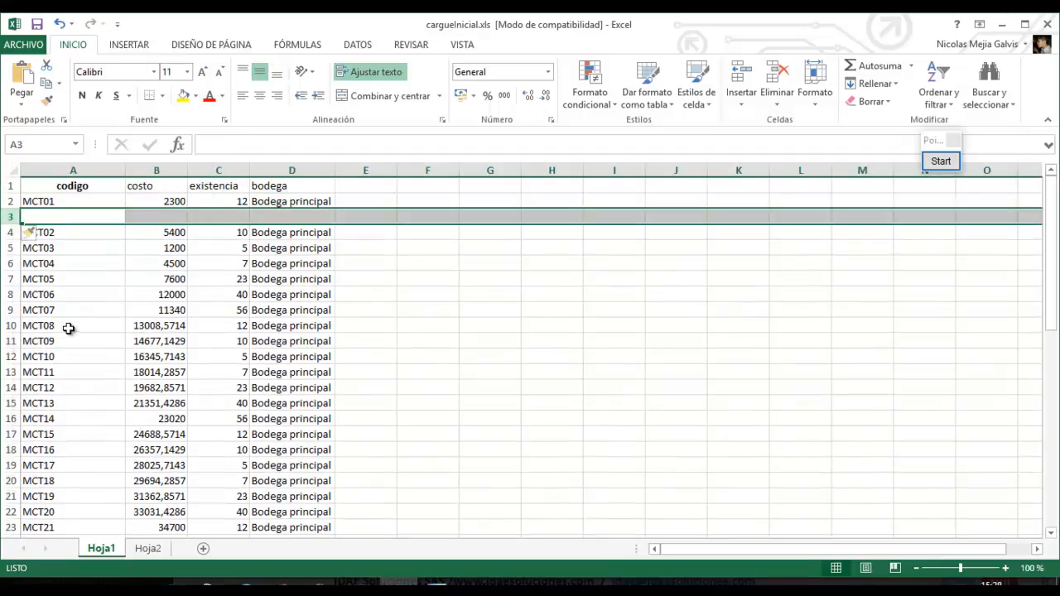
pyautogui.click(106, 247)
pyautogui.moveTo(86, 219); pyautogui.dragTo(259, 219)
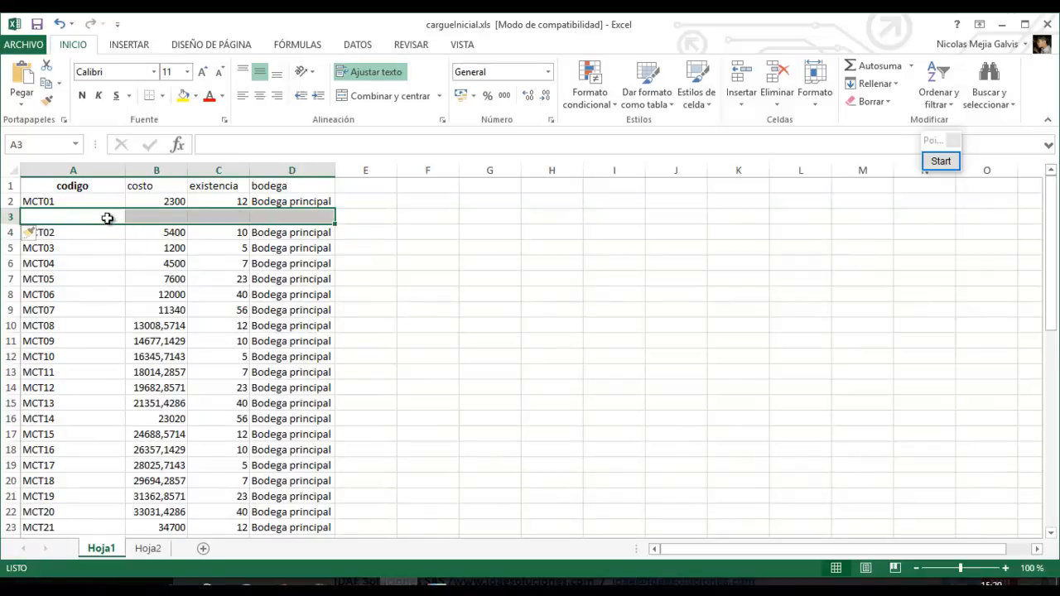
pyautogui.click(138, 218)
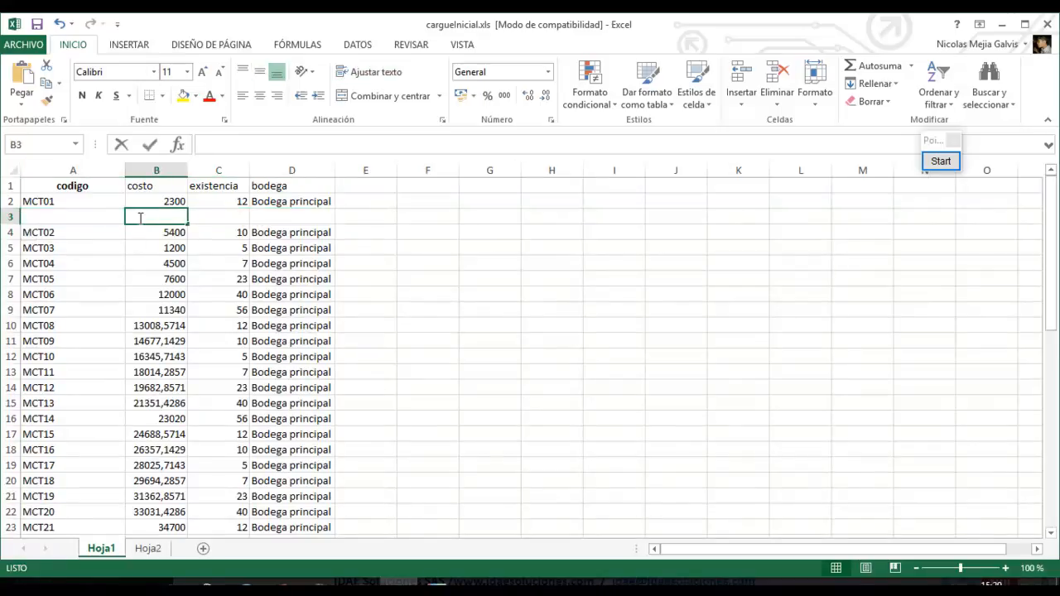
pyautogui.write('2300')
pyautogui.click(218, 231)
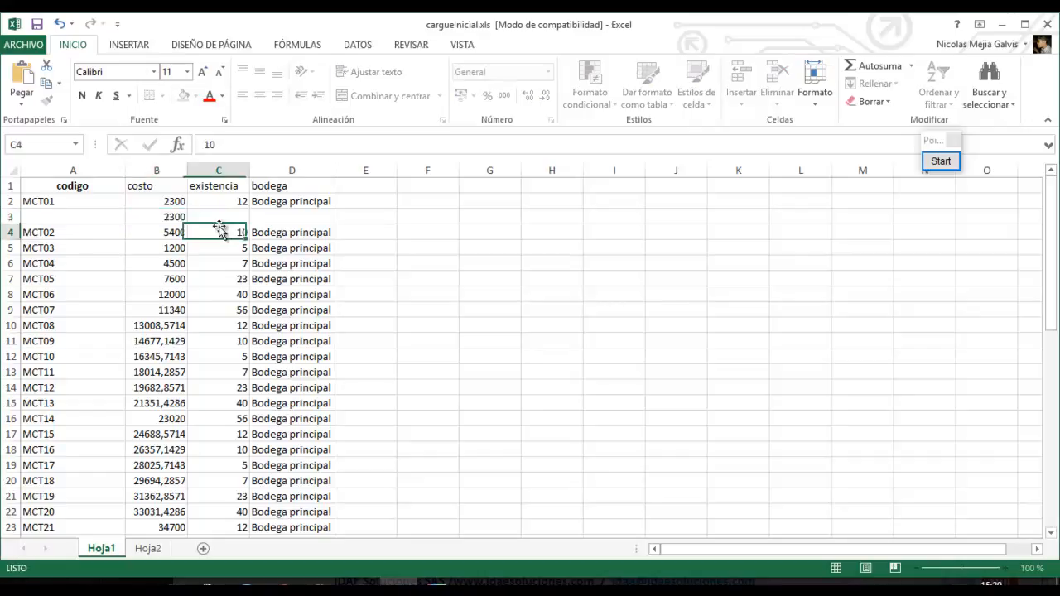
pyautogui.click(225, 216)
pyautogui.write('12')
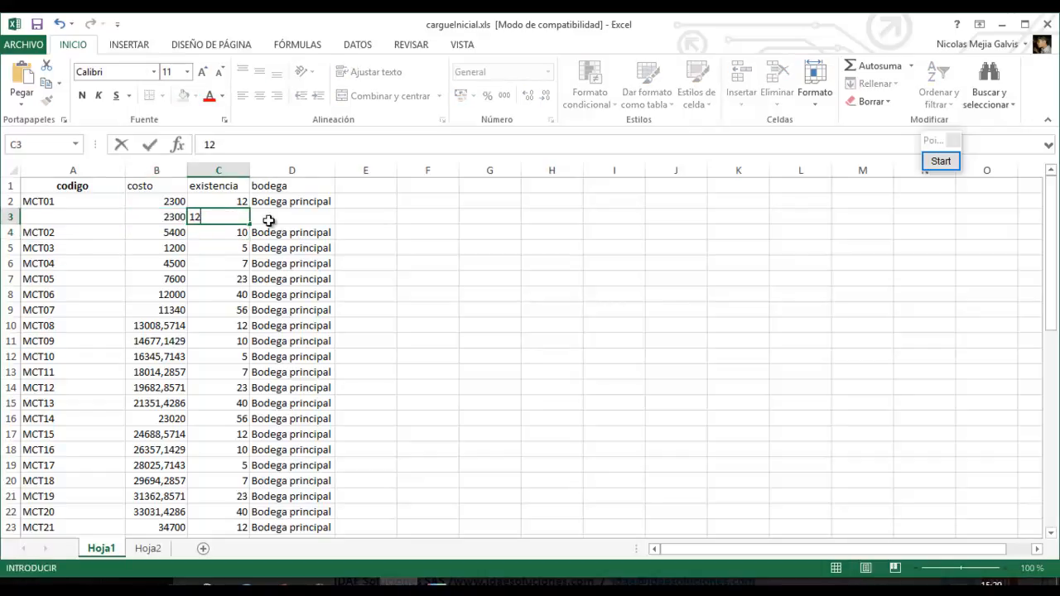
pyautogui.click(270, 219)
pyautogui.click(61, 219)
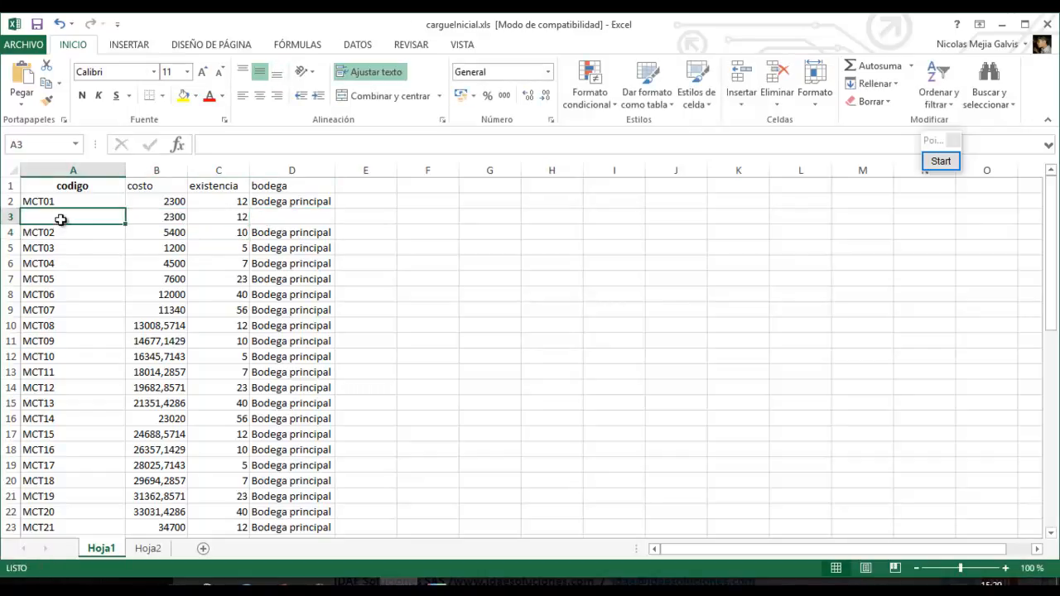
pyautogui.rightClick(11, 216)
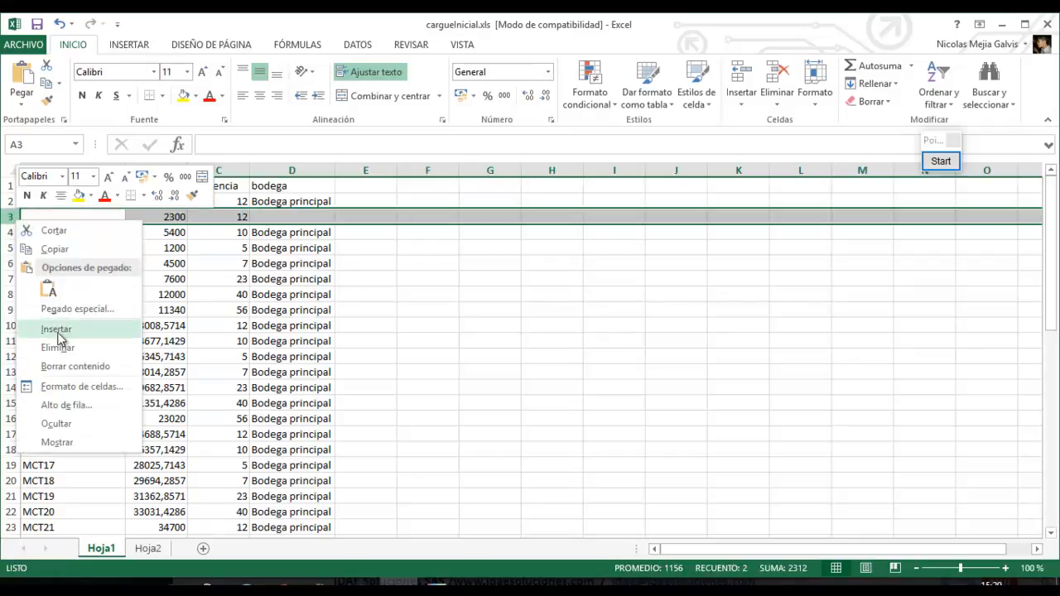
pyautogui.click(58, 332)
pyautogui.moveTo(7, 217); pyautogui.dragTo(8, 233)
pyautogui.rightClick(7, 233)
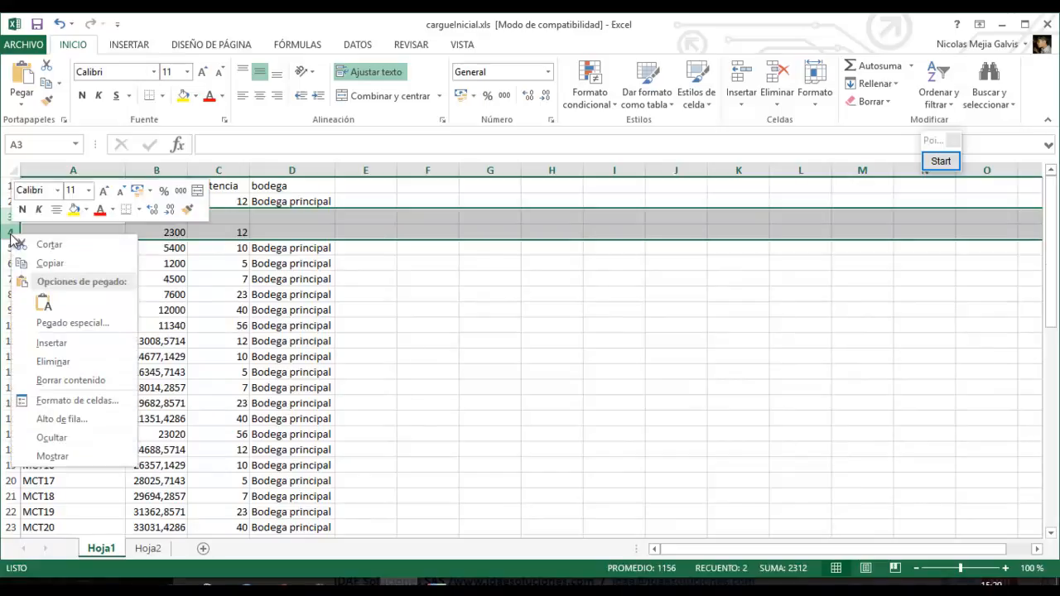
pyautogui.click(58, 364)
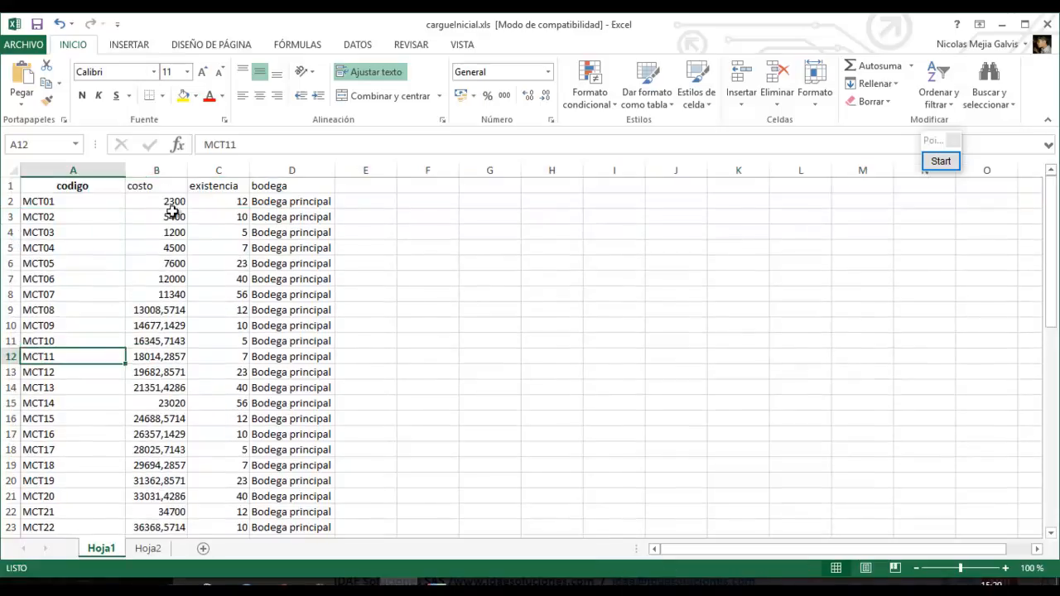
pyautogui.click(114, 203)
# Select the data range A2:D51 and point out the codigo and costo column headings.
pyautogui.hotkey('ctrl', 'shift', 'Right')
pyautogui.hotkey('ctrl', 'shift', 'Down')
pyautogui.moveTo(1051, 433); pyautogui.dragTo(1053, 440)
pyautogui.moveTo(1049, 394); pyautogui.dragTo(1036, 245)
pyautogui.click(1032, 236)
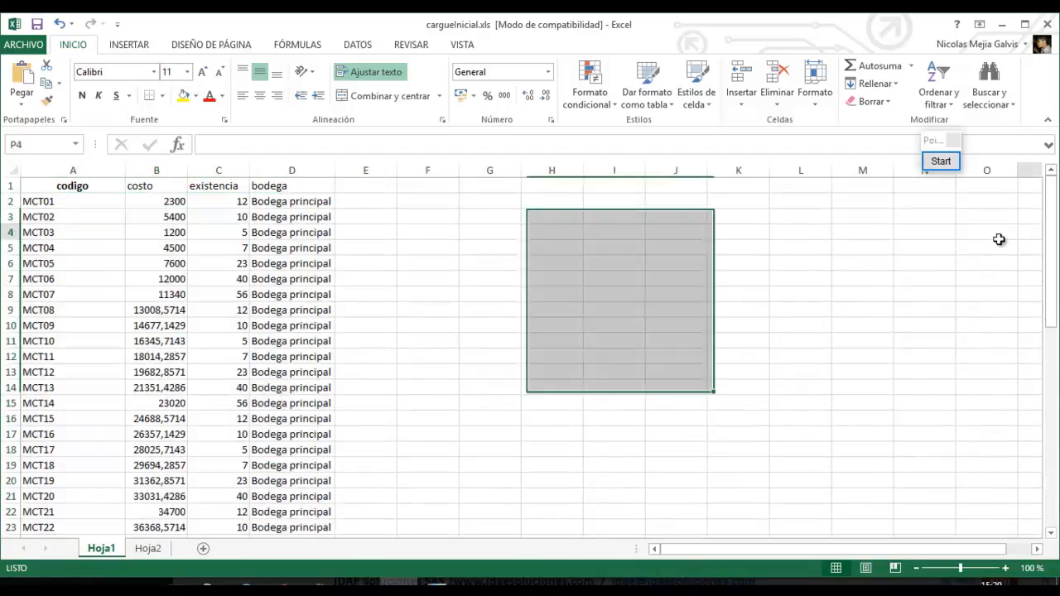
pyautogui.click(359, 260)
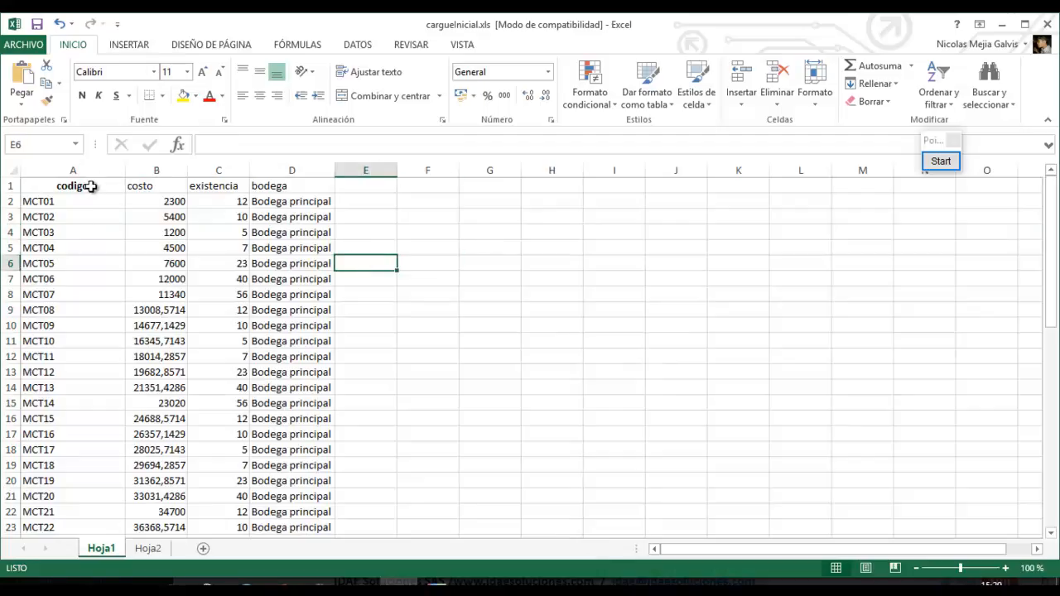
pyautogui.click(92, 185)
pyautogui.click(170, 187)
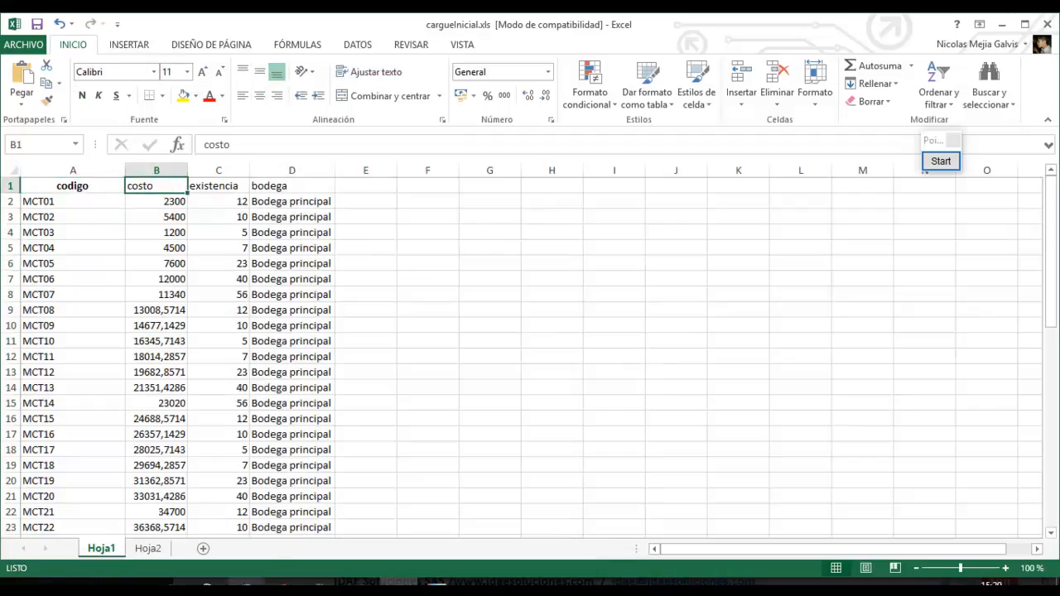
# Hide the meeting panel, close the finished warehouse import window, and return to the browser.
pyautogui.click(361, 584)
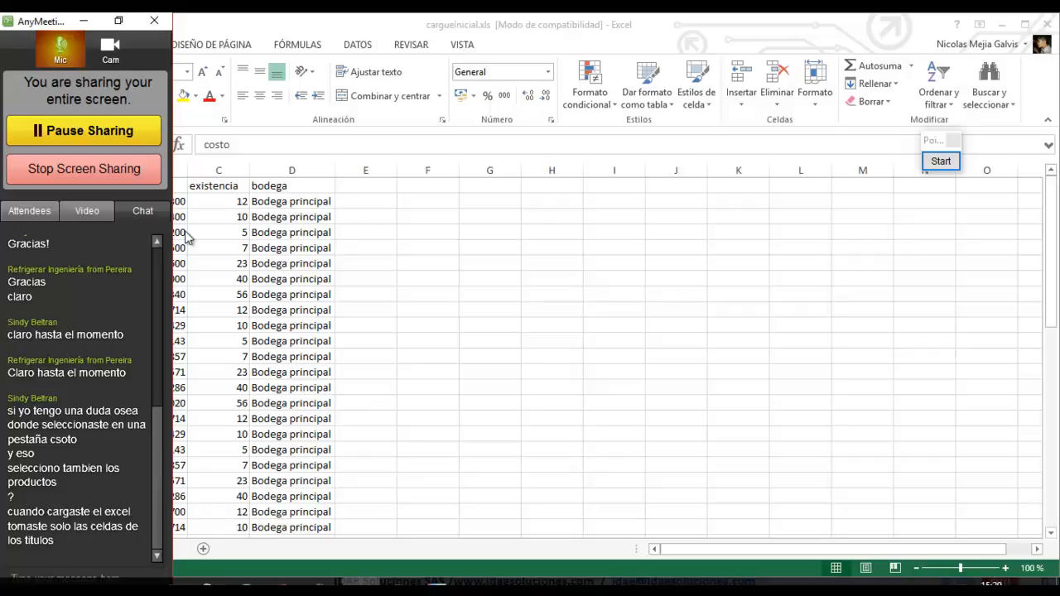
pyautogui.click(83, 20)
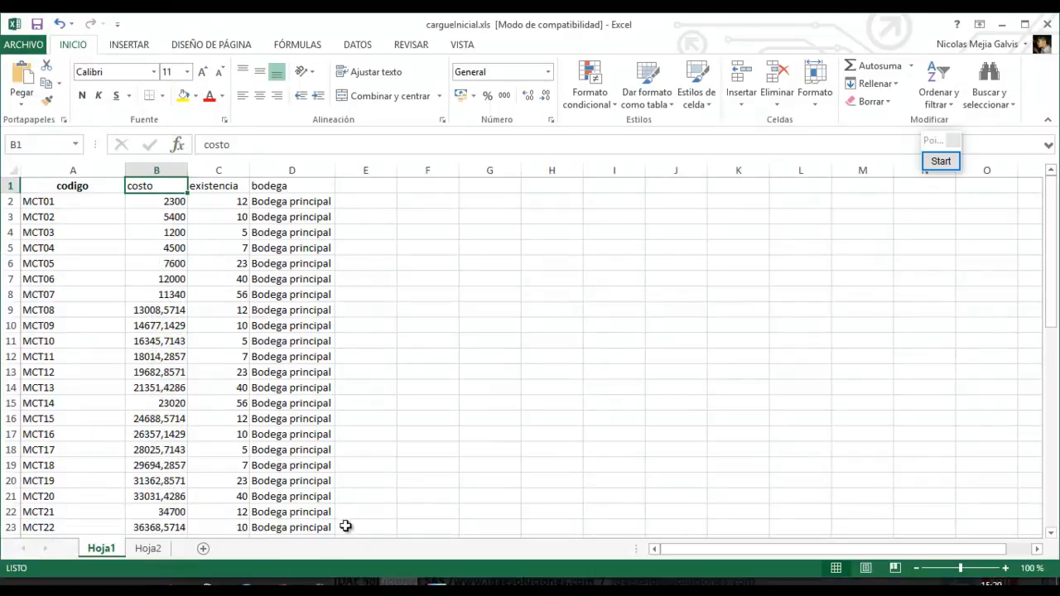
pyautogui.moveTo(247, 584)
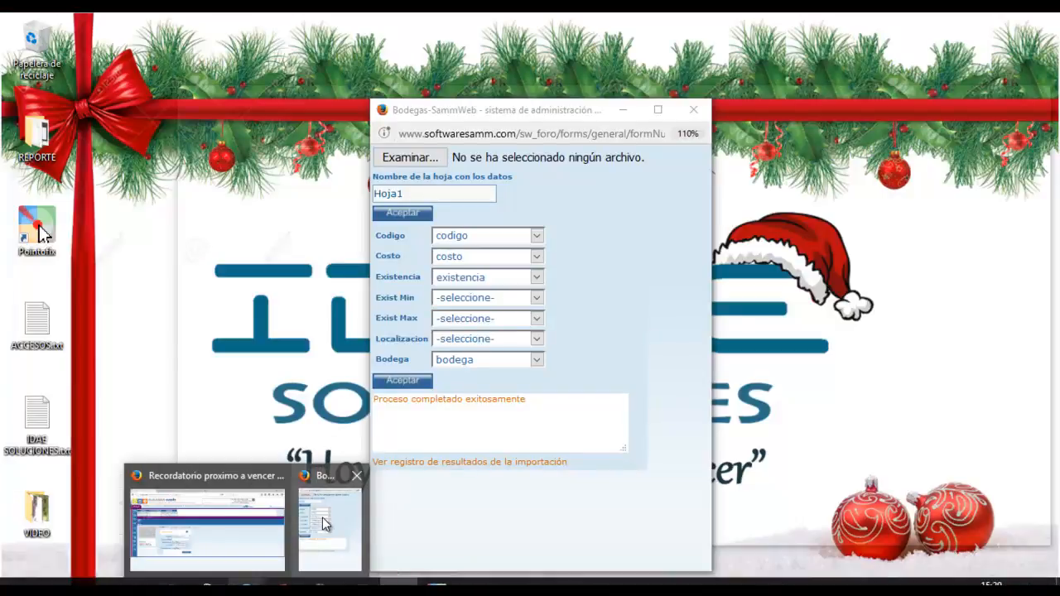
pyautogui.click(329, 497)
pyautogui.click(694, 109)
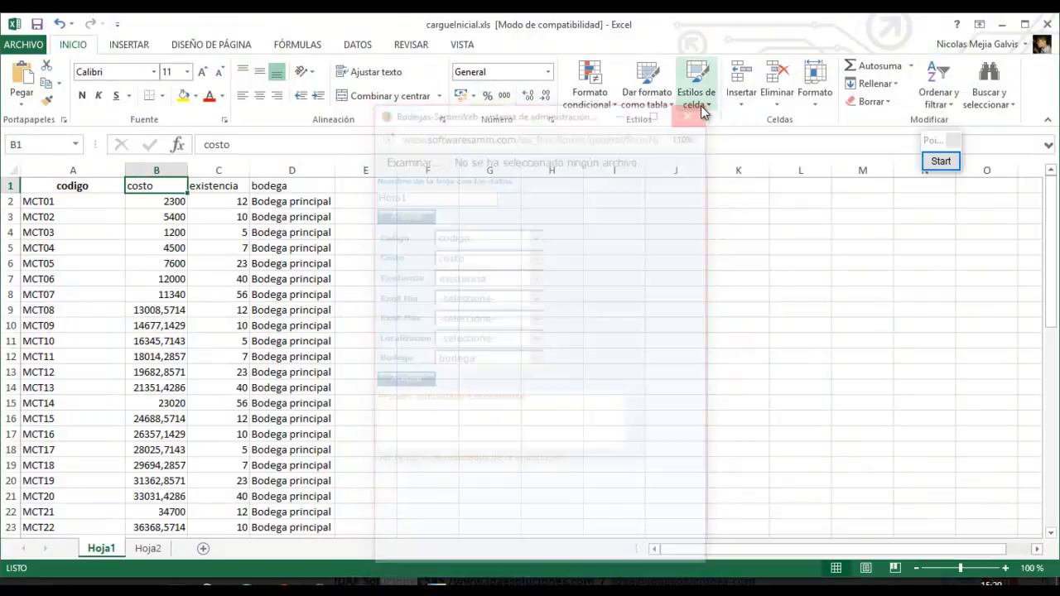
pyautogui.click(247, 583)
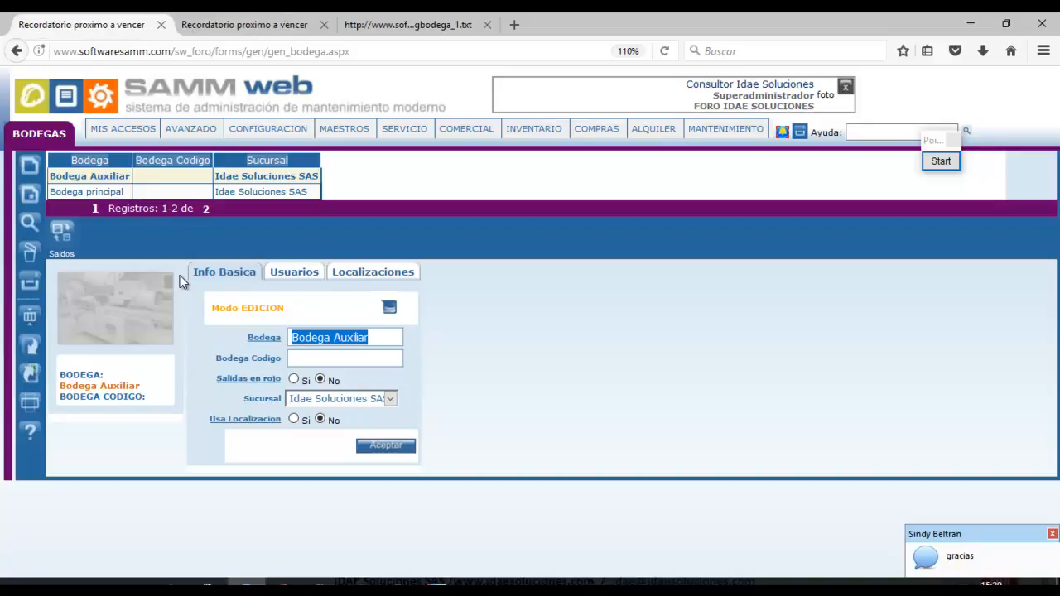
# Open the stock import form for Bodega Auxiliar and check its rows on sheet Hoja2.
pyautogui.click(114, 175)
pyautogui.click(63, 234)
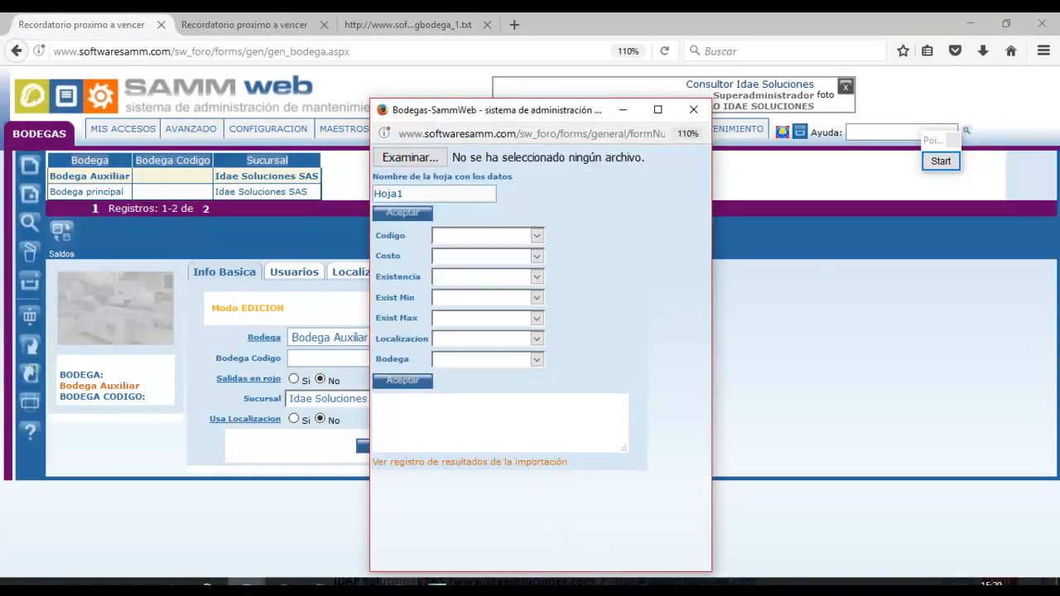
pyautogui.click(399, 583)
pyautogui.click(149, 549)
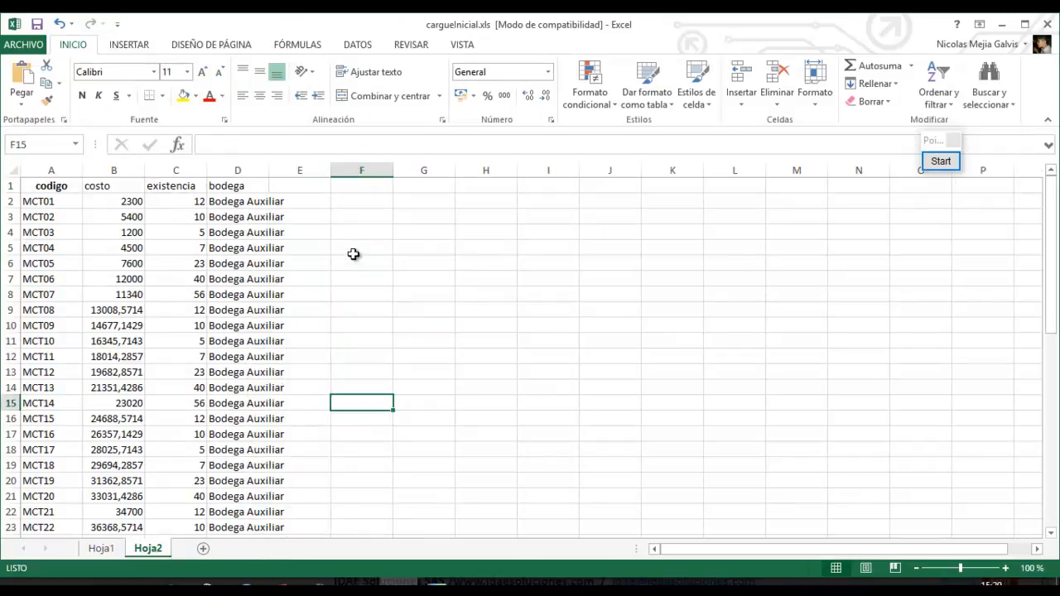
pyautogui.hotkey('alt', 'Tab')
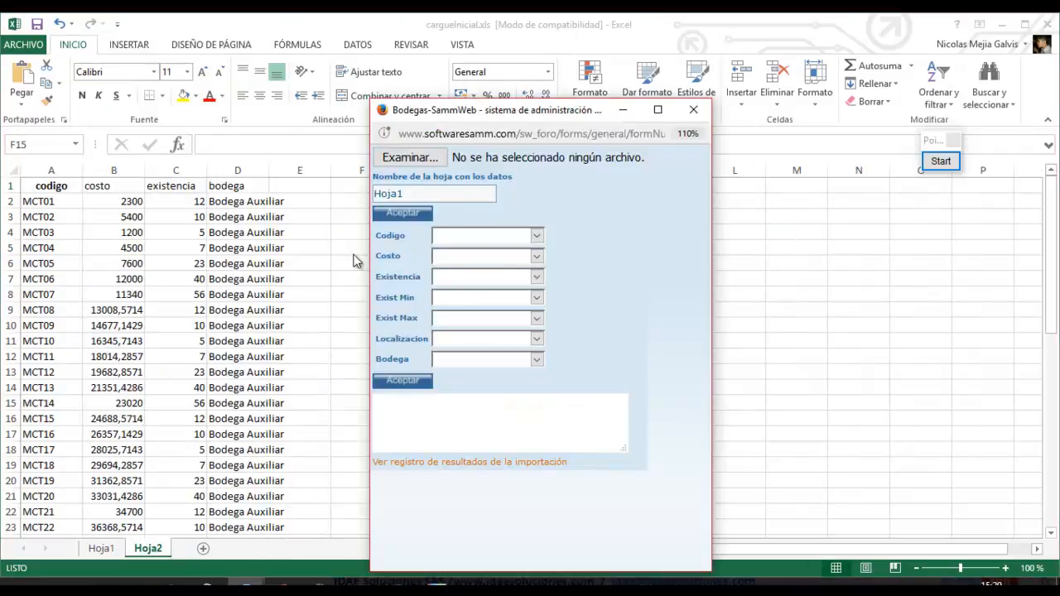
# Choose cargueInicial.xls as the upload file and load columns from sheet Hoja2.
pyautogui.click(410, 158)
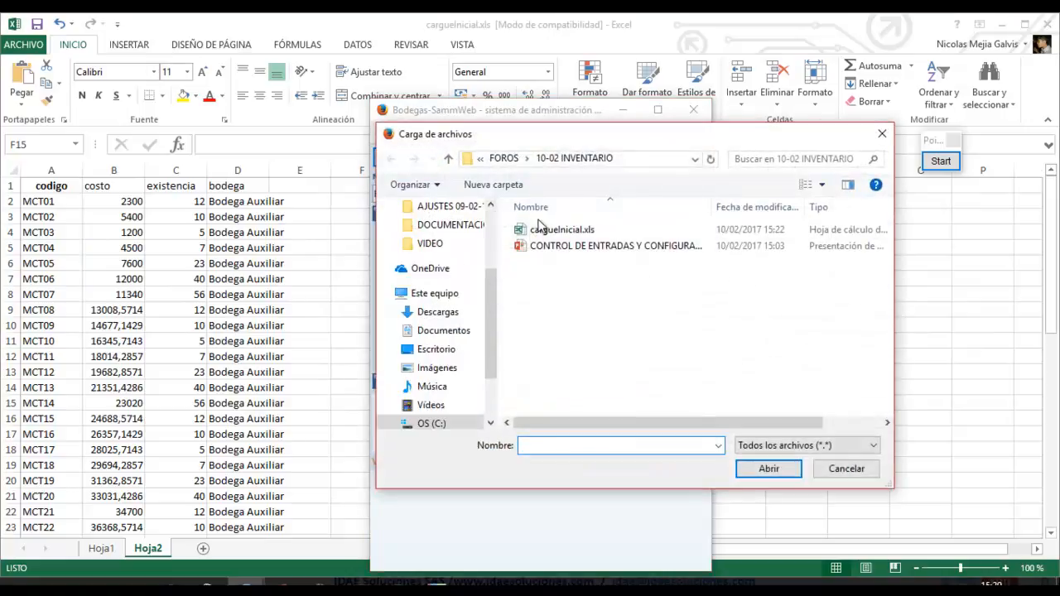
pyautogui.click(551, 230)
pyautogui.click(769, 469)
pyautogui.click(435, 194)
pyautogui.press('BackSpace')
pyautogui.write('2')
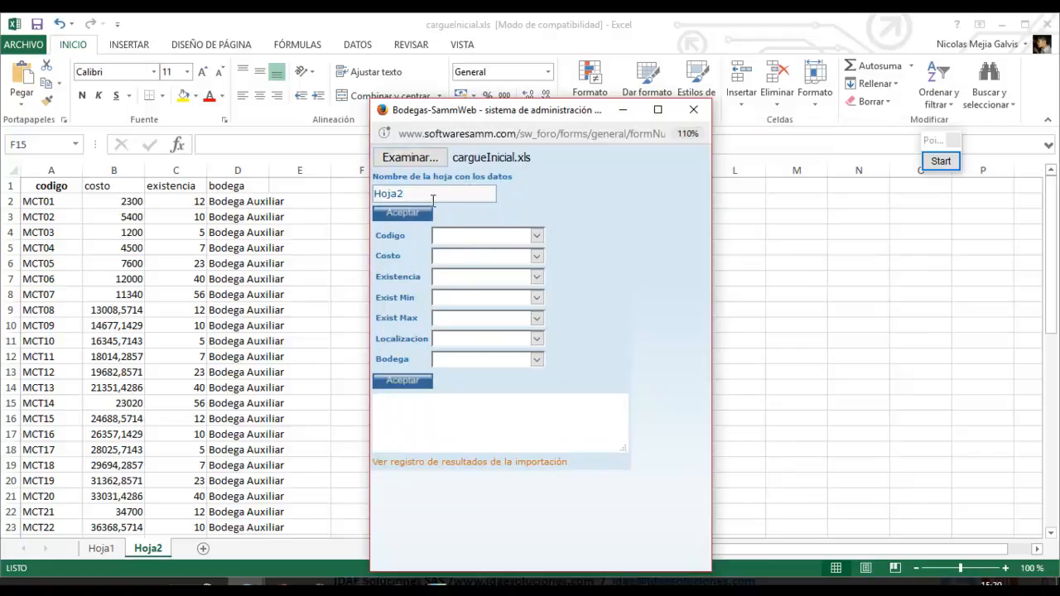
pyautogui.click(421, 221)
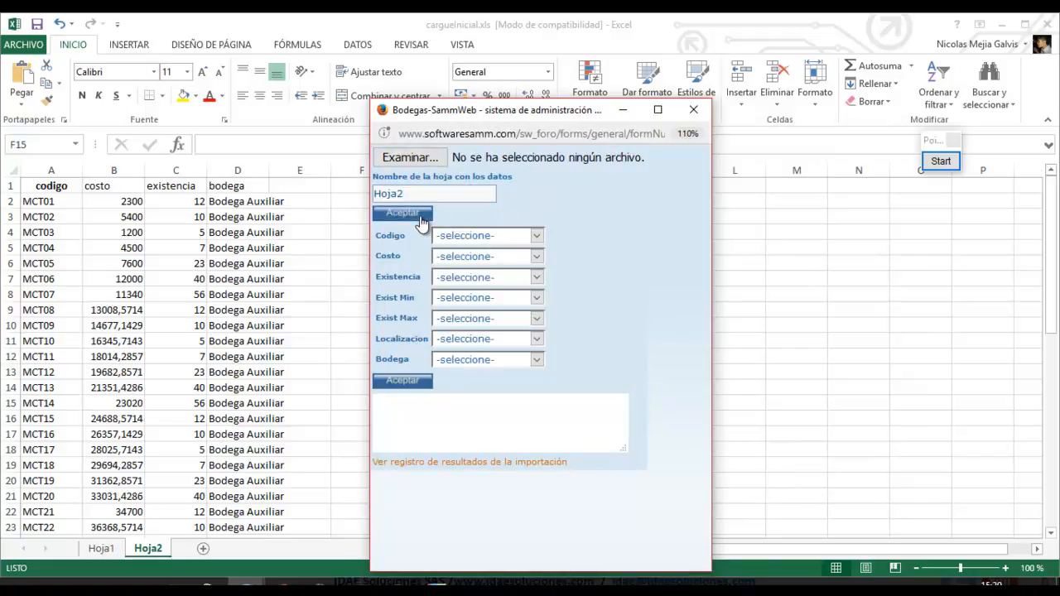
# Map Codigo, Costo, Existencia and Bodega to the codigo, costo, existencia and bodega columns and import.
pyautogui.click(489, 236)
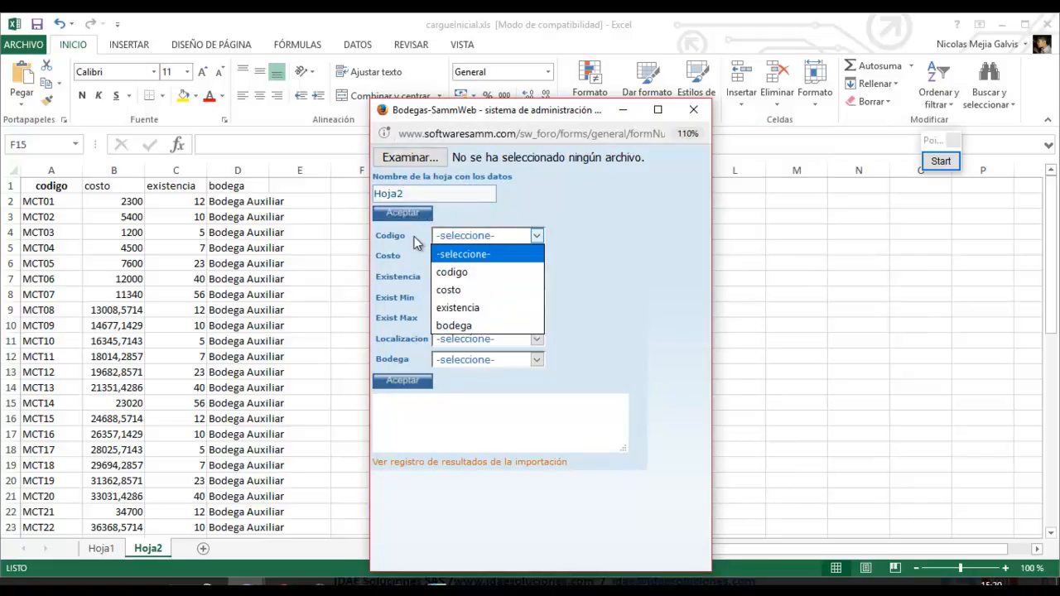
pyautogui.click(404, 241)
pyautogui.click(464, 236)
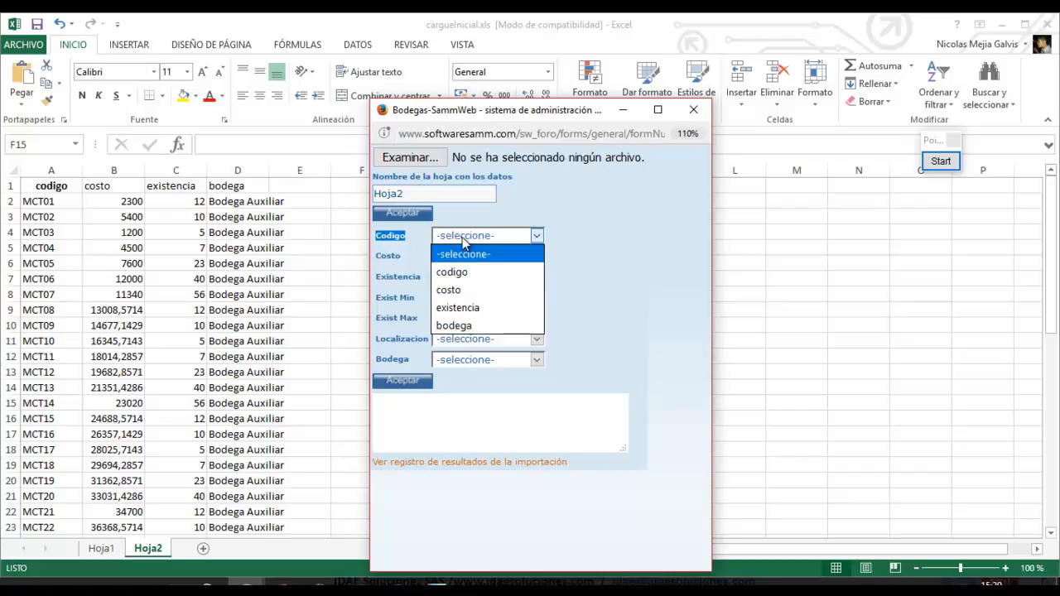
pyautogui.click(468, 273)
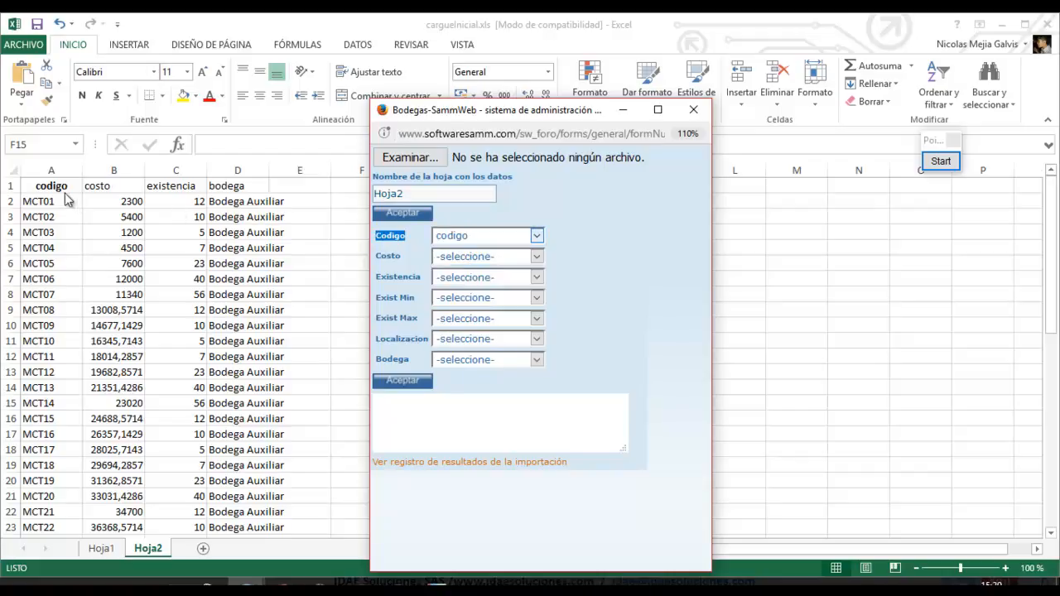
pyautogui.click(497, 259)
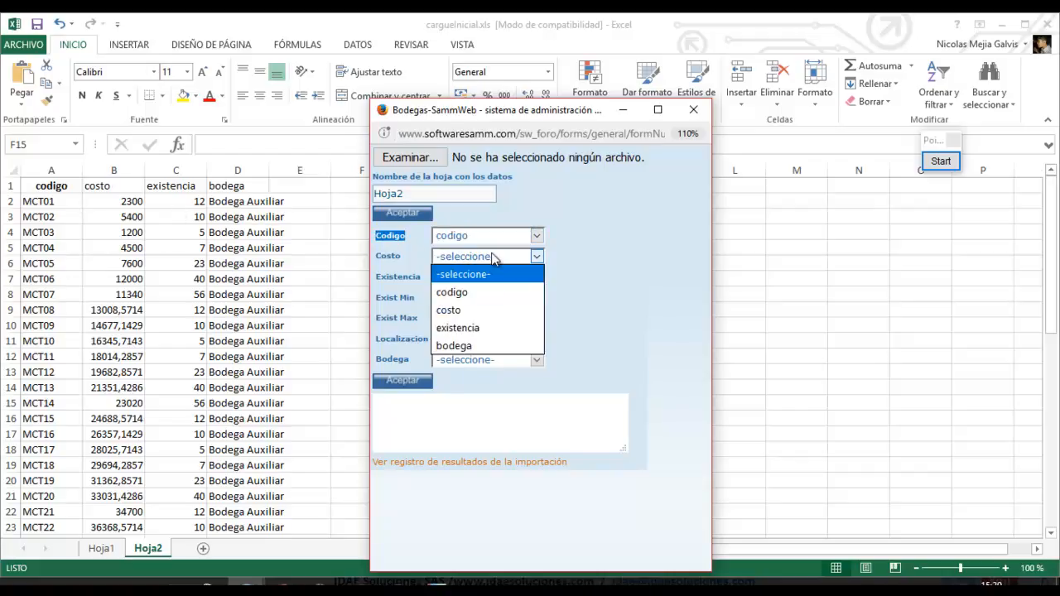
pyautogui.click(472, 314)
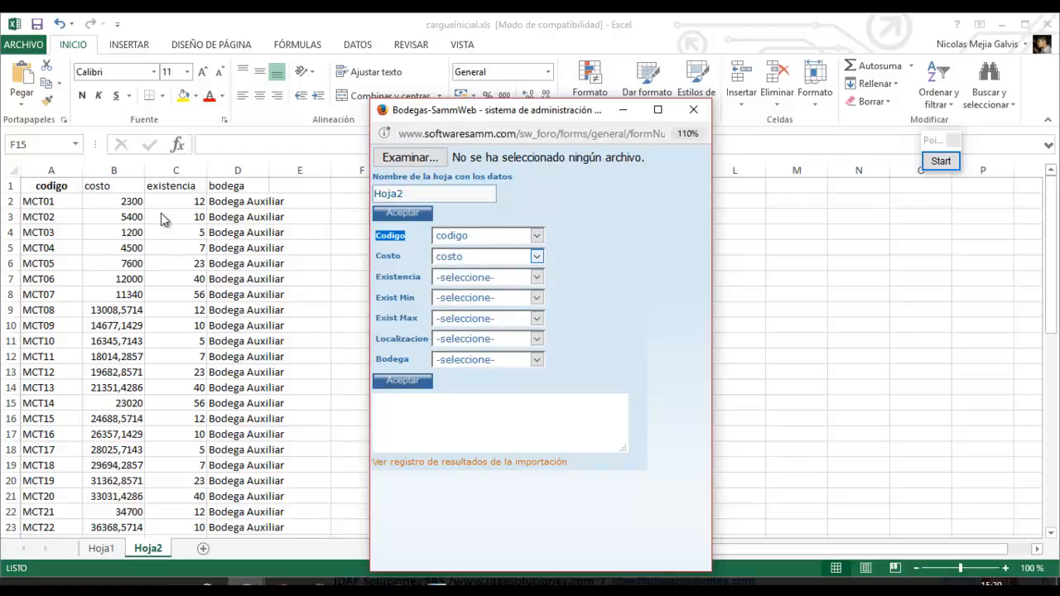
pyautogui.click(489, 280)
pyautogui.click(480, 349)
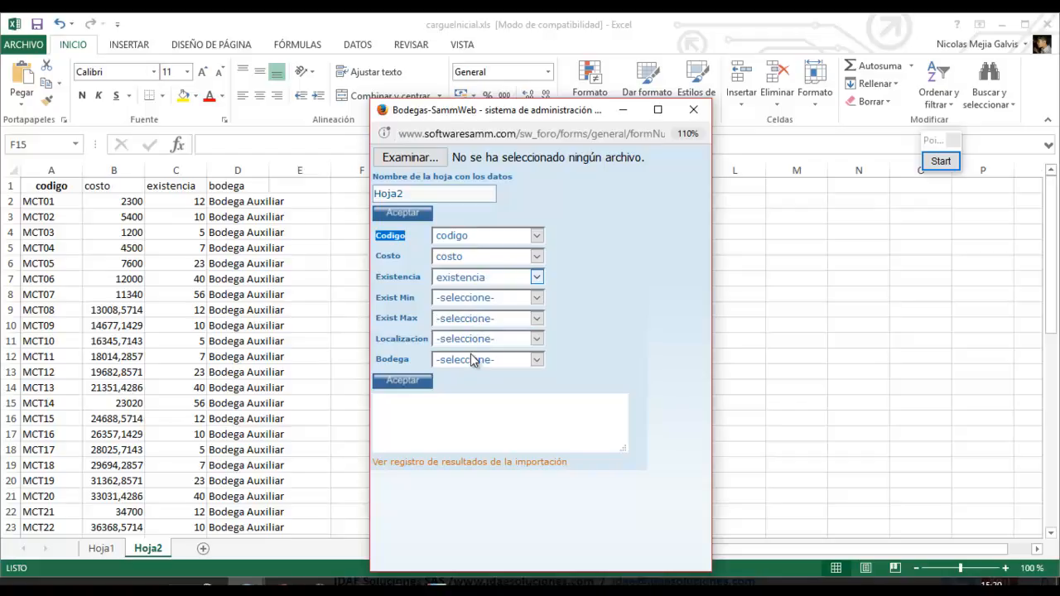
pyautogui.click(511, 363)
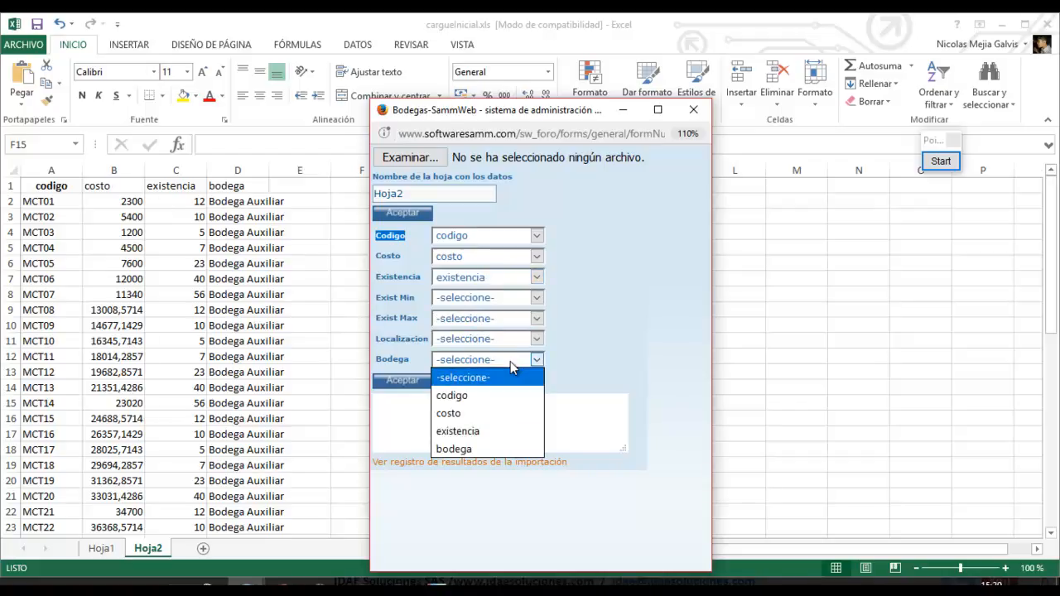
pyautogui.click(469, 448)
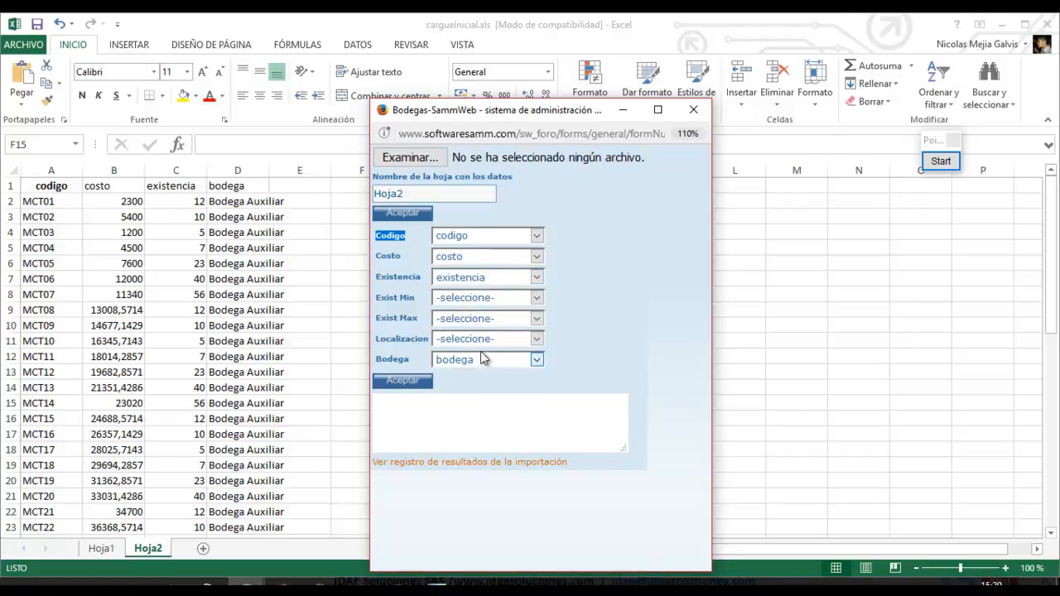
pyautogui.click(426, 382)
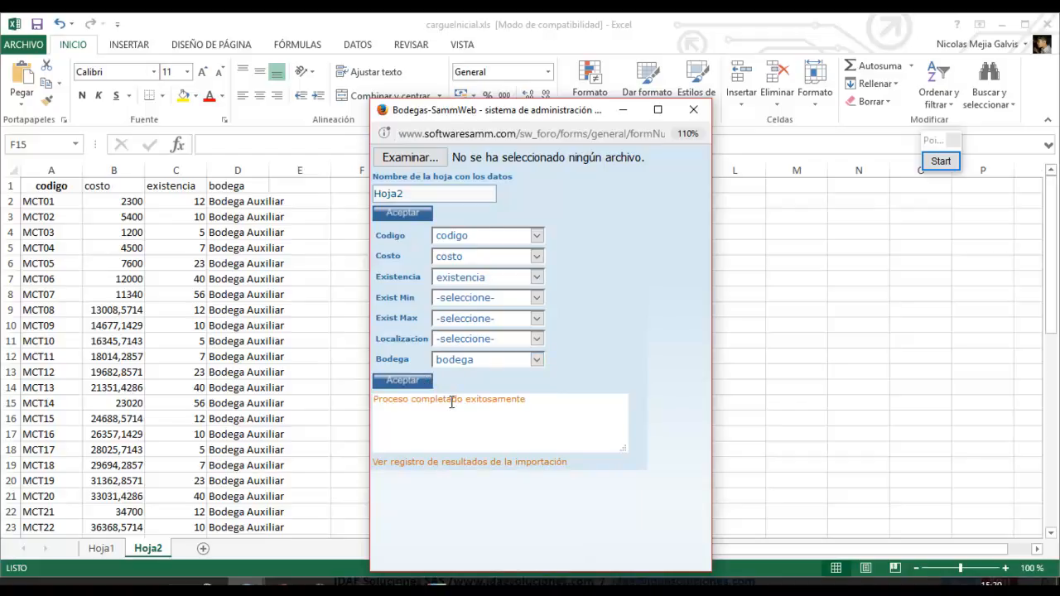
# Confirm 50 records inserted in the import log, then view the MCT01, MCT02 and MCT06 tube stock.
pyautogui.click(445, 464)
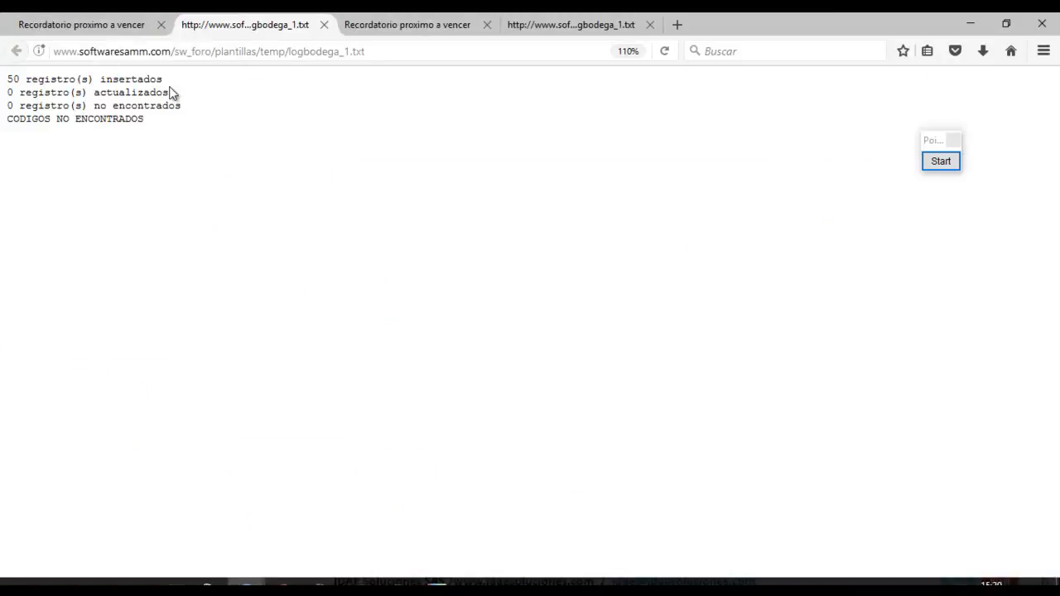
pyautogui.moveTo(162, 79); pyautogui.dragTo(7, 79)
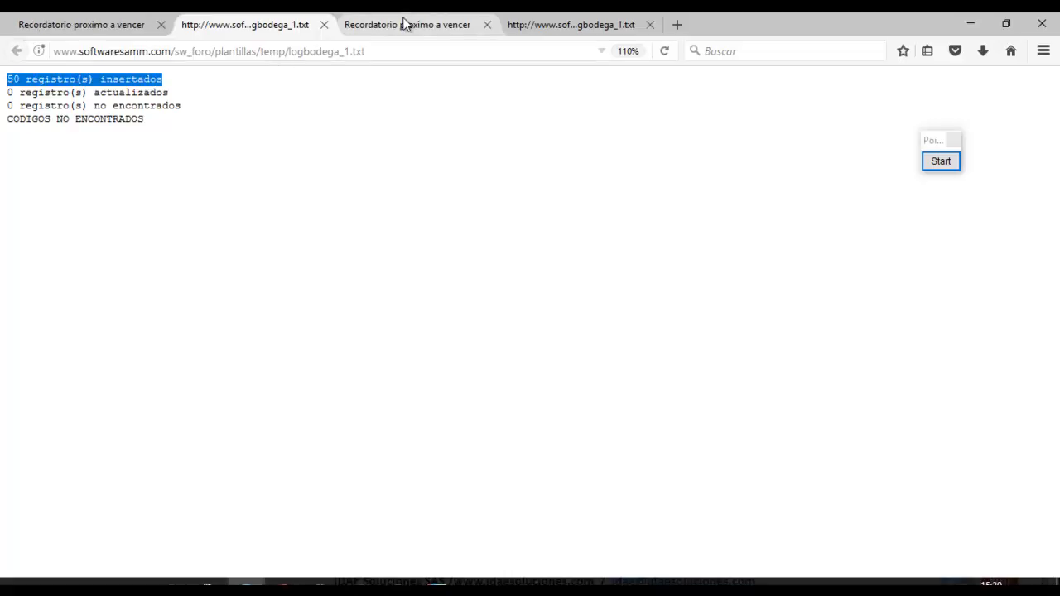
pyautogui.click(406, 20)
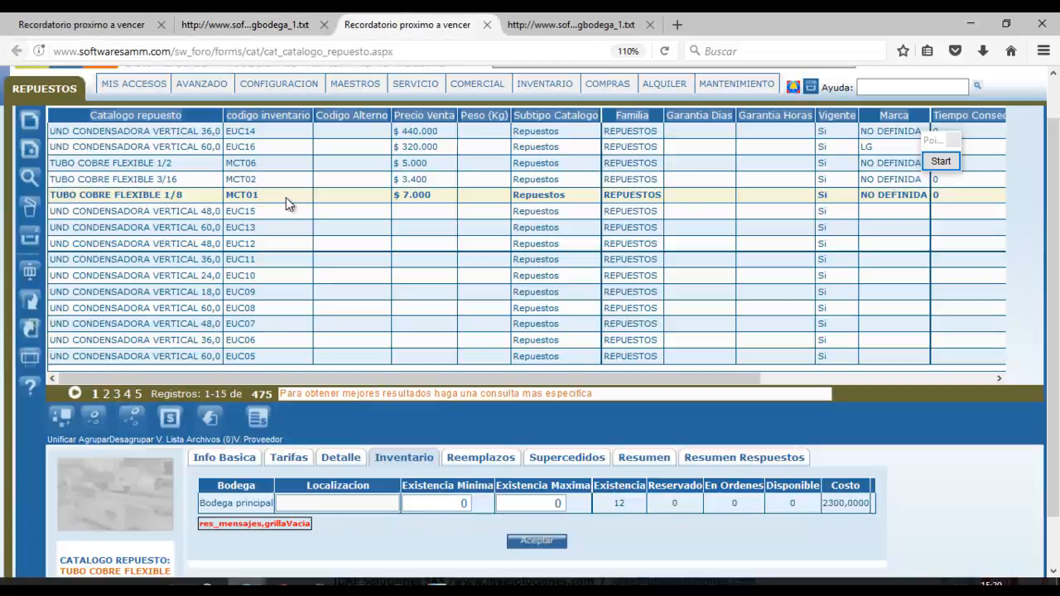
pyautogui.click(286, 198)
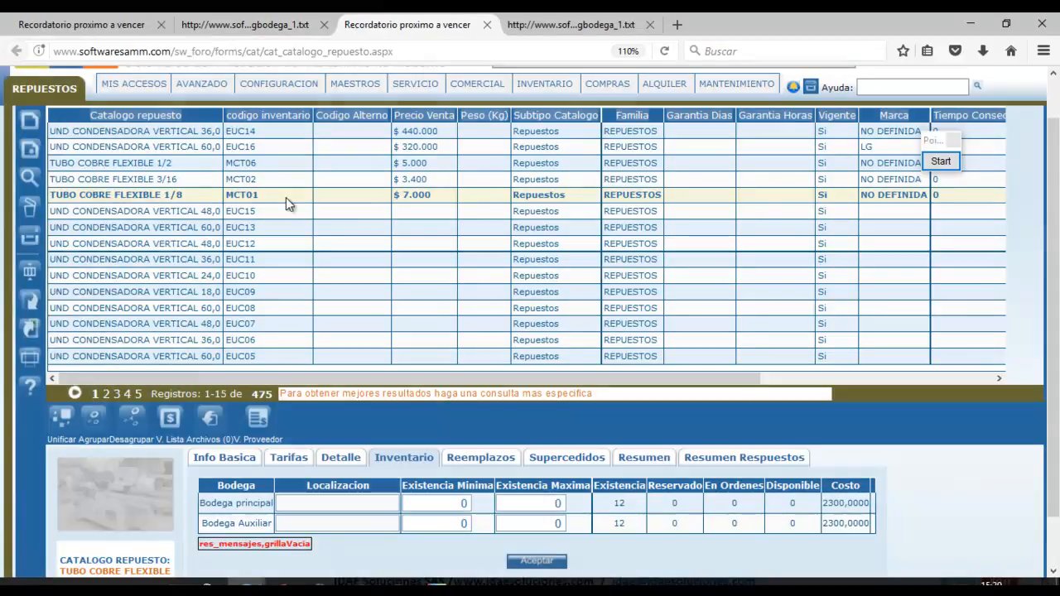
pyautogui.moveTo(1055, 476); pyautogui.dragTo(1055, 511)
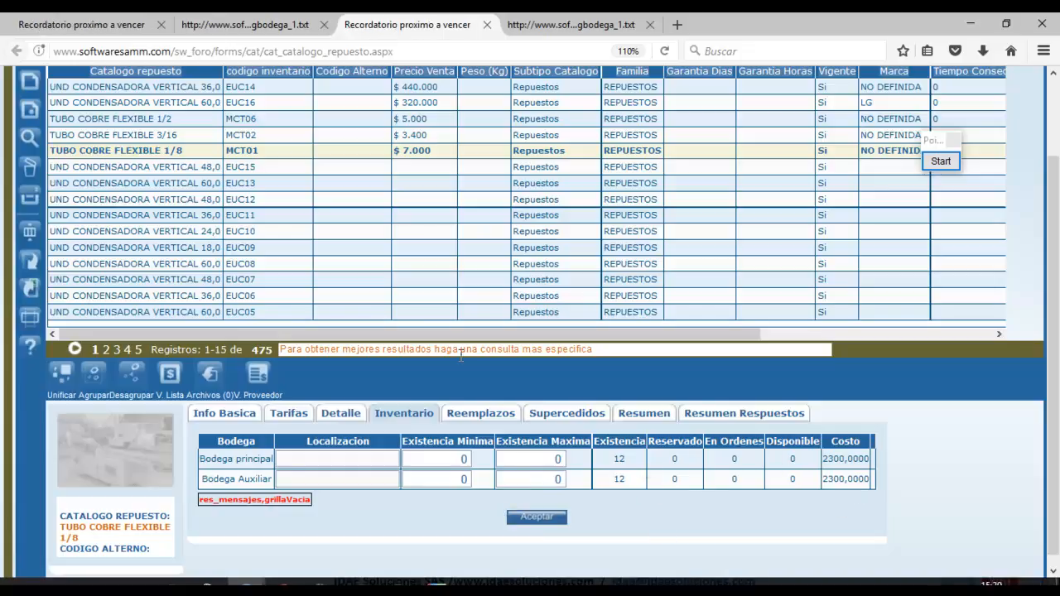
pyautogui.click(261, 135)
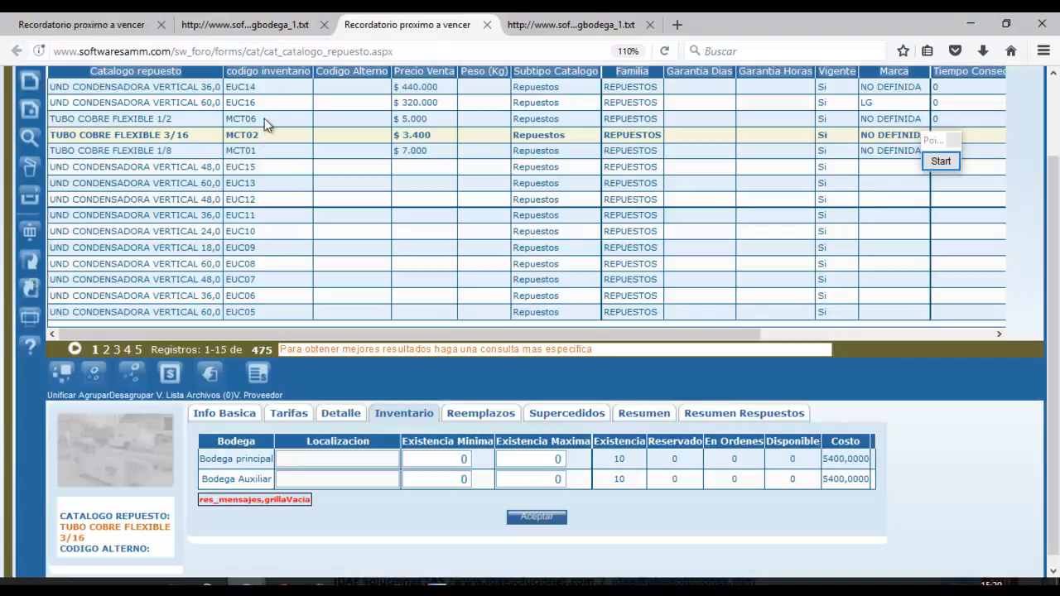
pyautogui.click(264, 119)
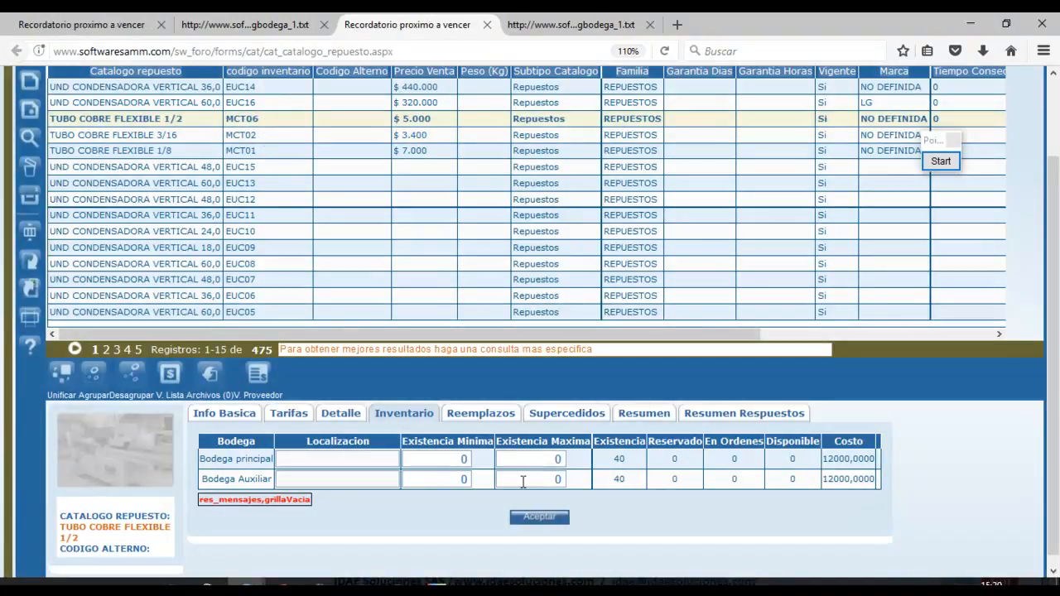
pyautogui.click(357, 555)
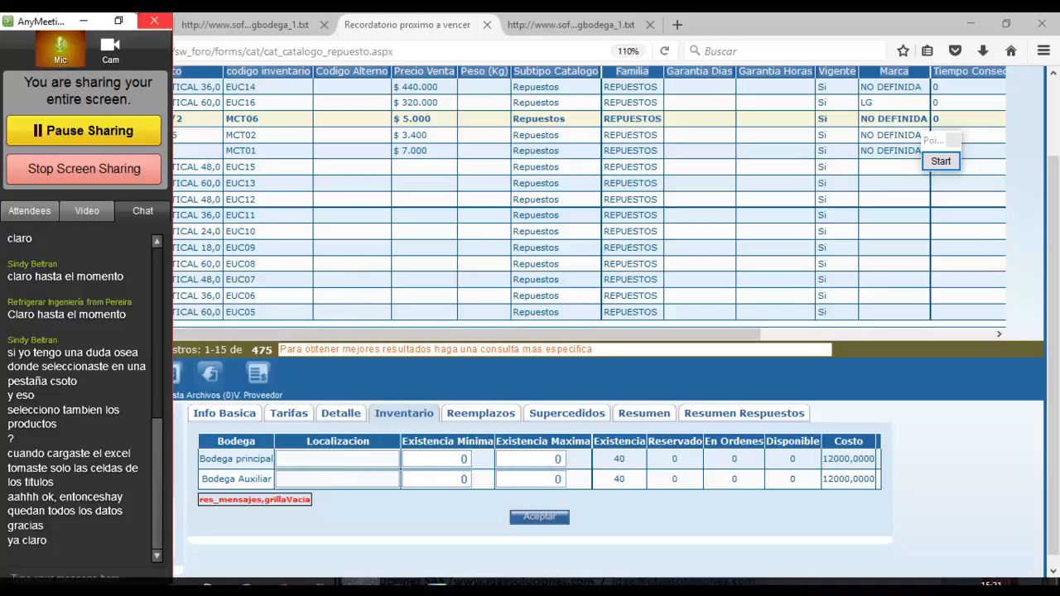
# Minimise the AnyMeeting panel and scroll the catalogue back up to its header.
pyautogui.click(86, 22)
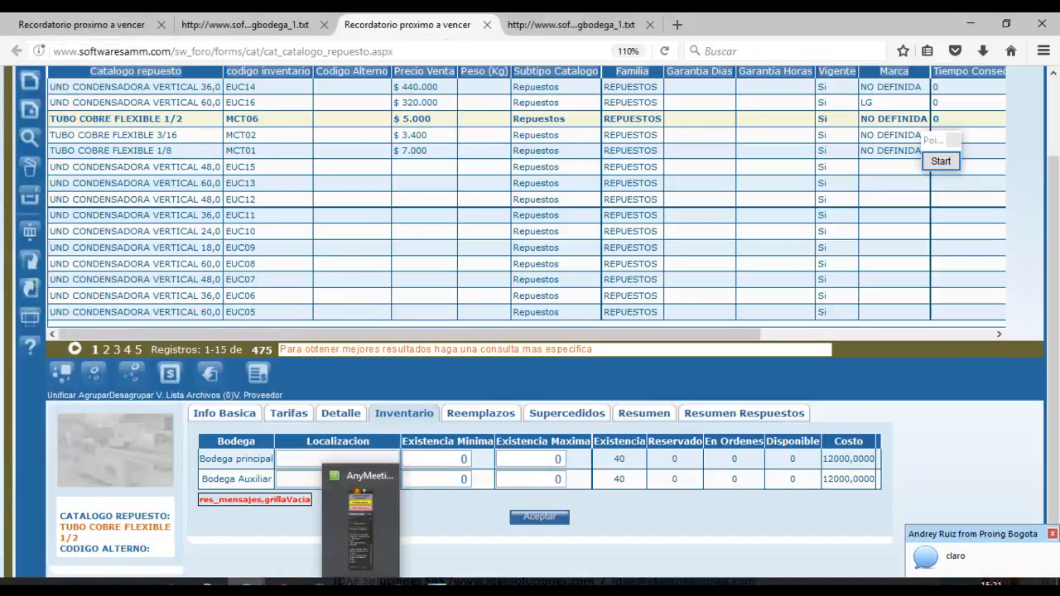
pyautogui.click(359, 584)
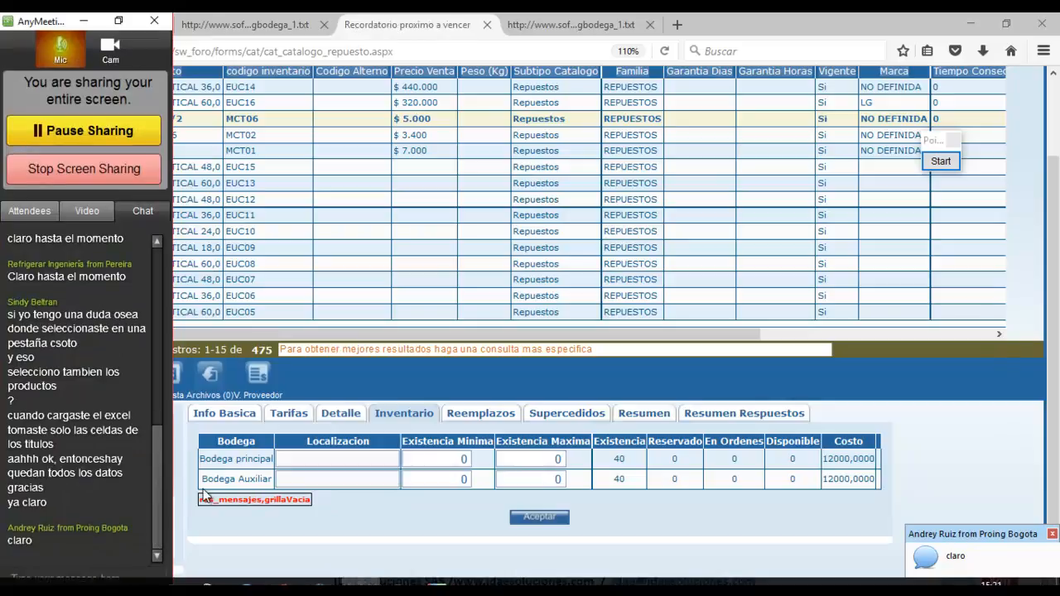
pyautogui.click(94, 27)
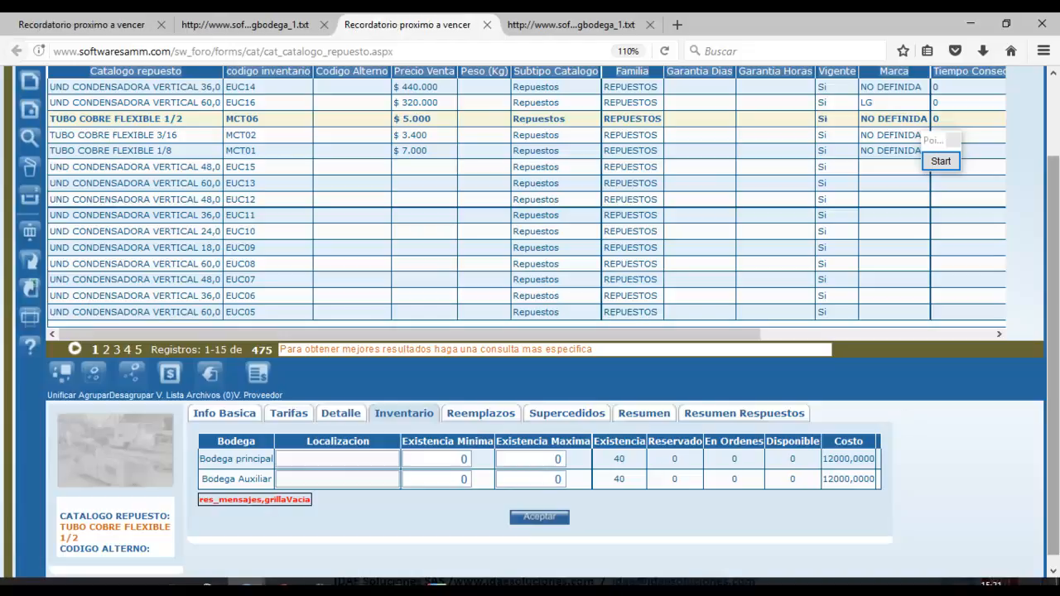
pyautogui.moveTo(1055, 396); pyautogui.dragTo(1057, 322)
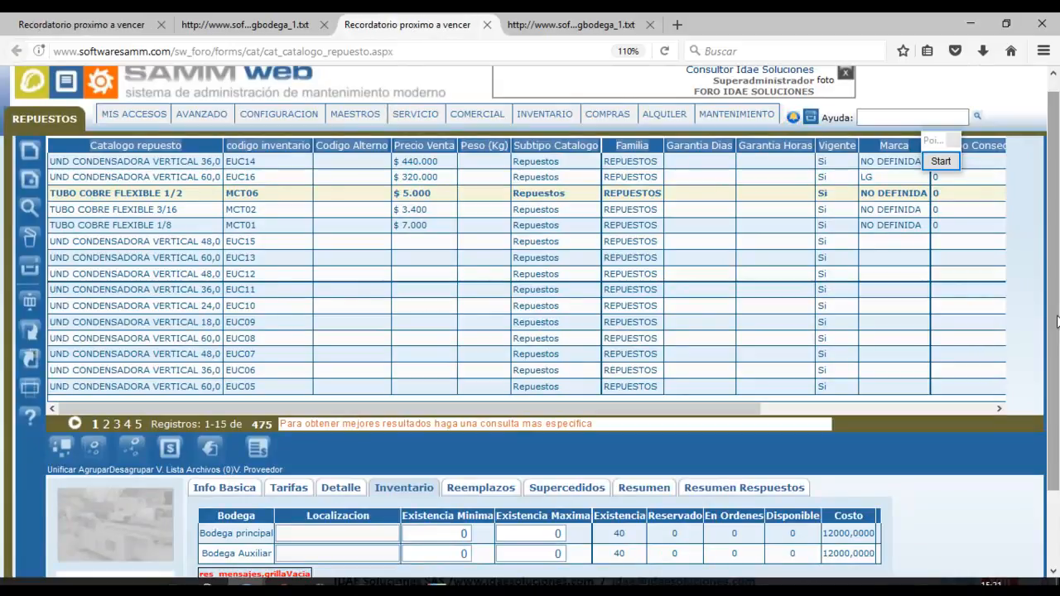
# Show TUBO COBRE FLEXIBLE 1/8's stock, reorder the browser tabs, and open the inventory entries page.
pyautogui.click(268, 225)
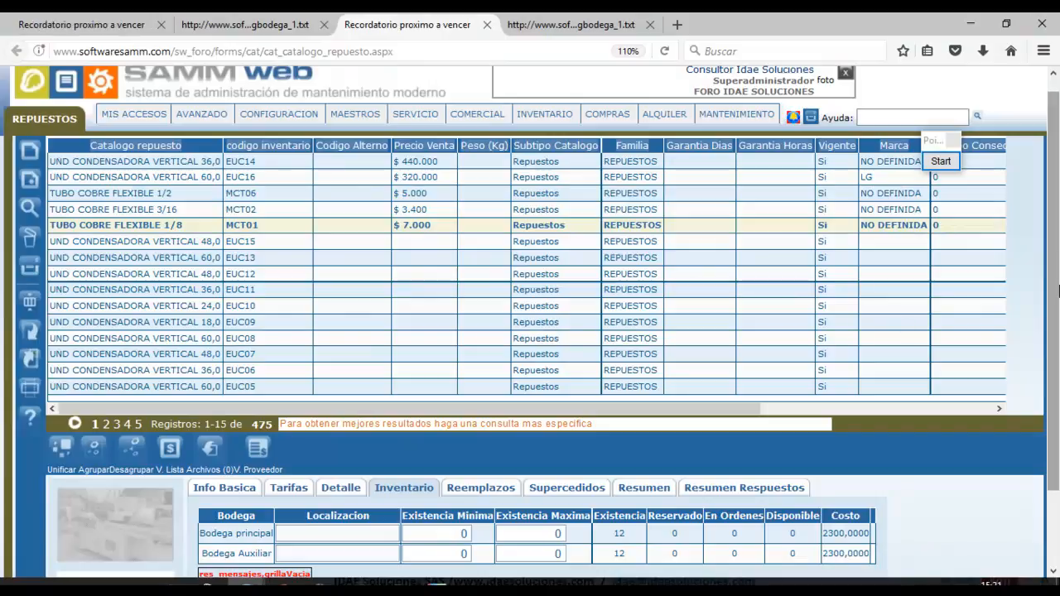
pyautogui.moveTo(1054, 296); pyautogui.dragTo(1054, 383)
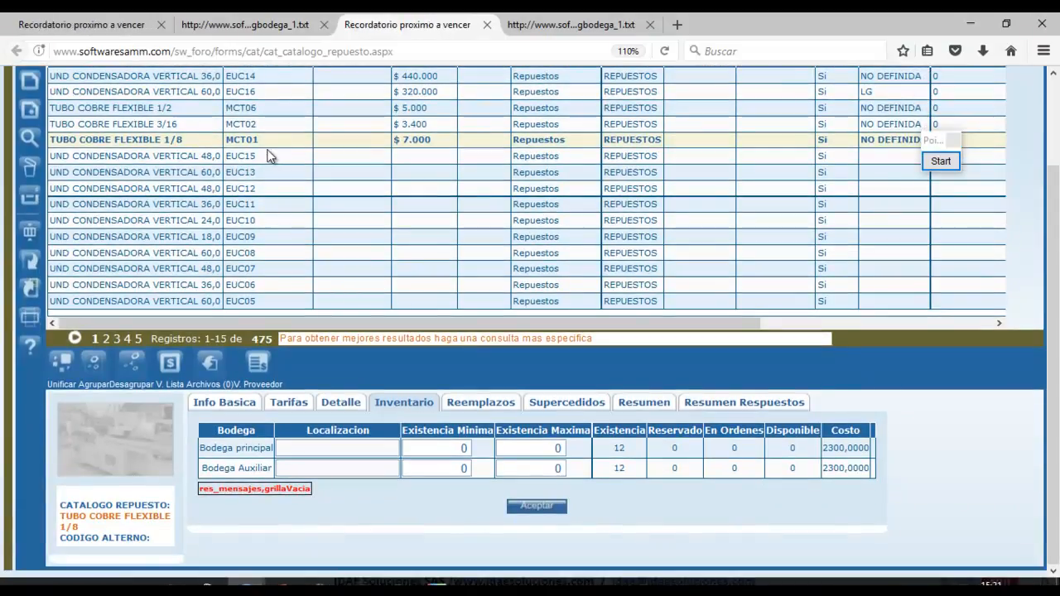
pyautogui.moveTo(430, 36); pyautogui.dragTo(91, 33)
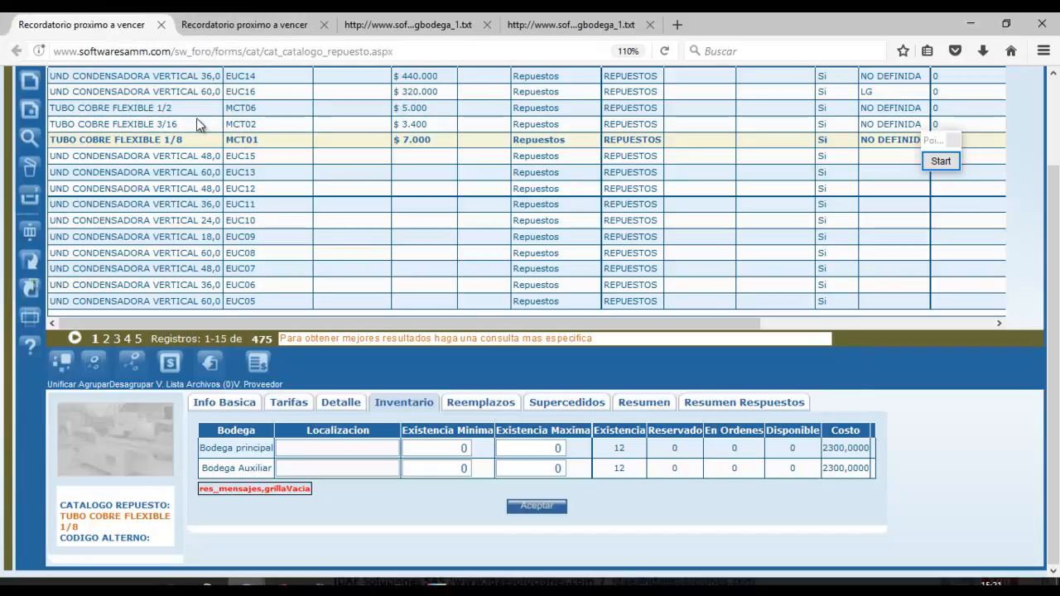
pyautogui.click(280, 31)
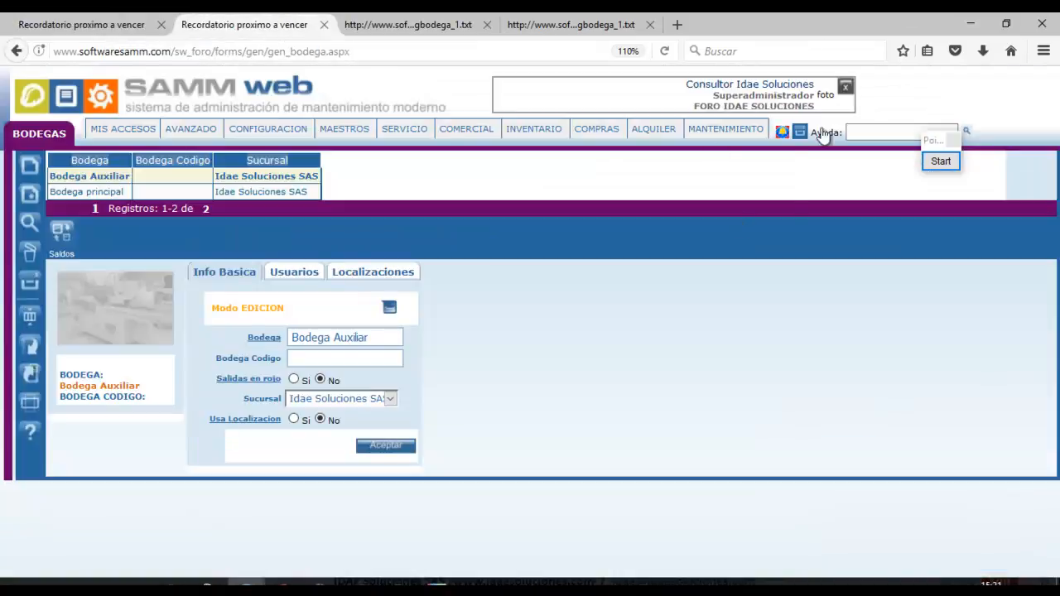
pyautogui.moveTo(538, 148)
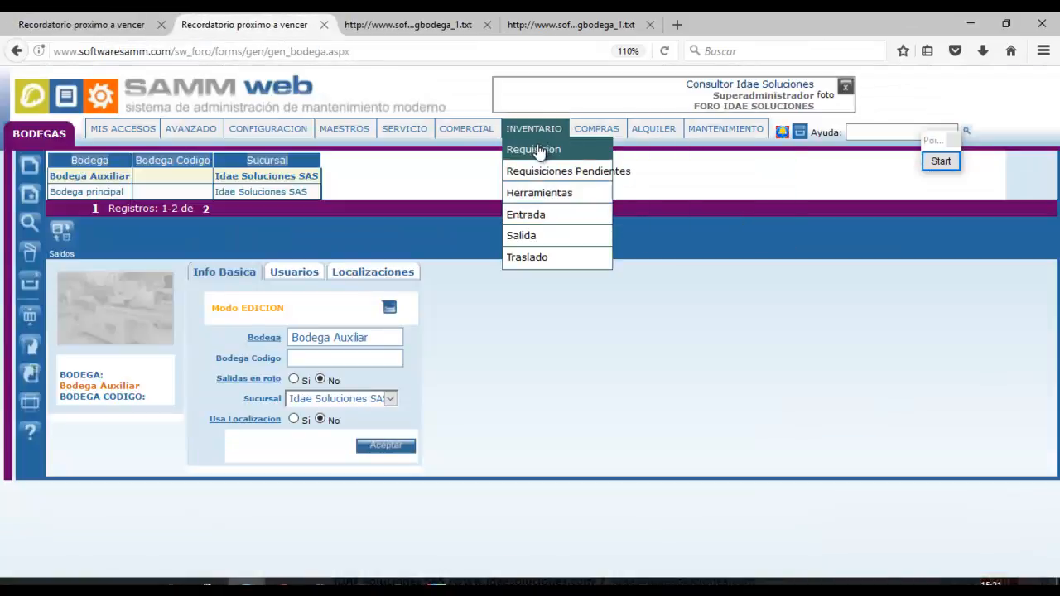
pyautogui.click(560, 221)
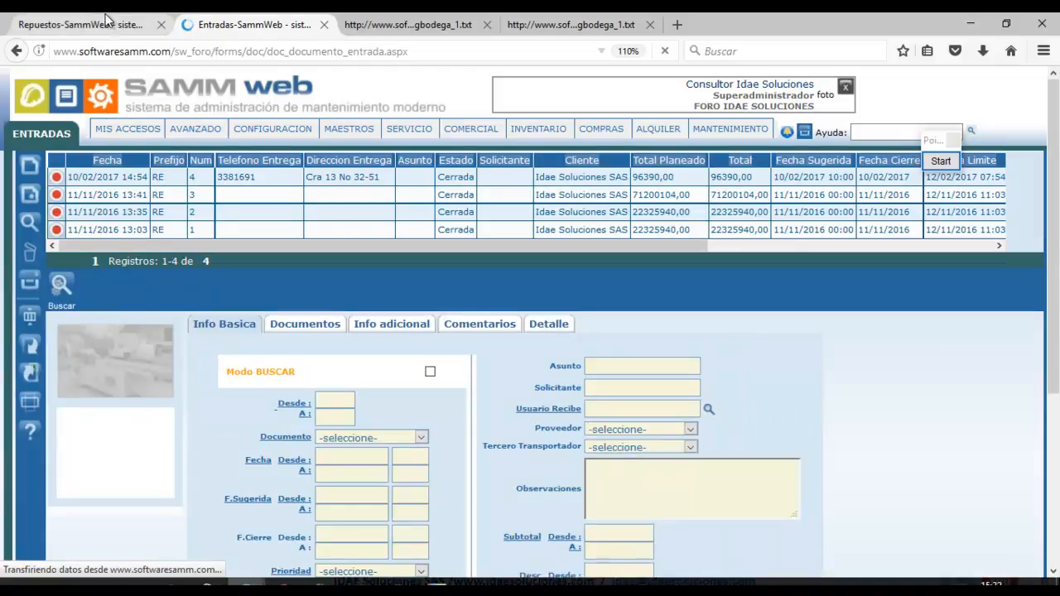
# Back in the catalogue, highlight the Costo and Existencia columns of the 1/8 tube's stock table.
pyautogui.click(109, 20)
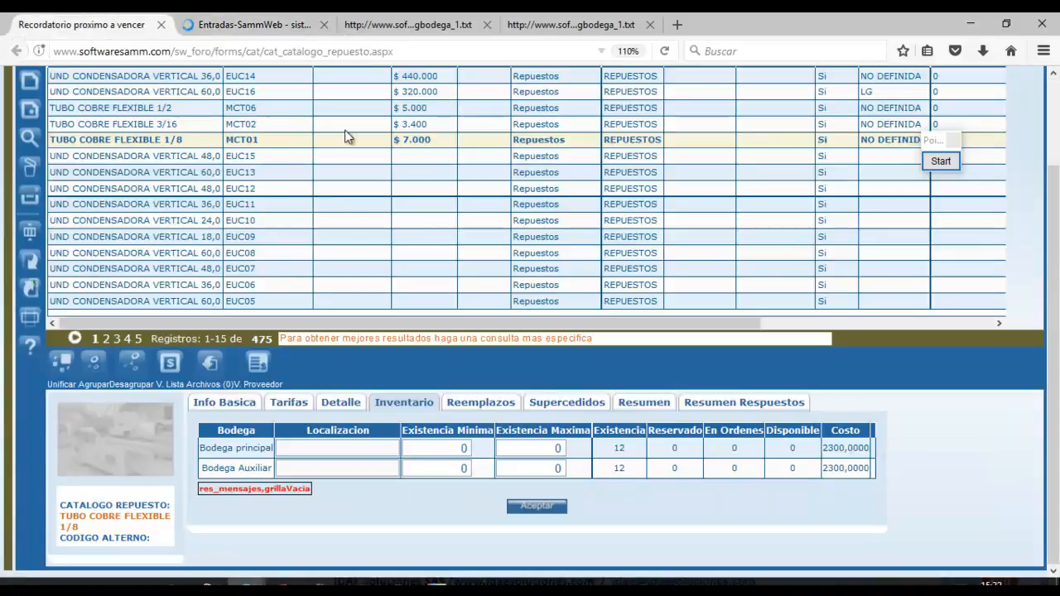
pyautogui.doubleClick(849, 430)
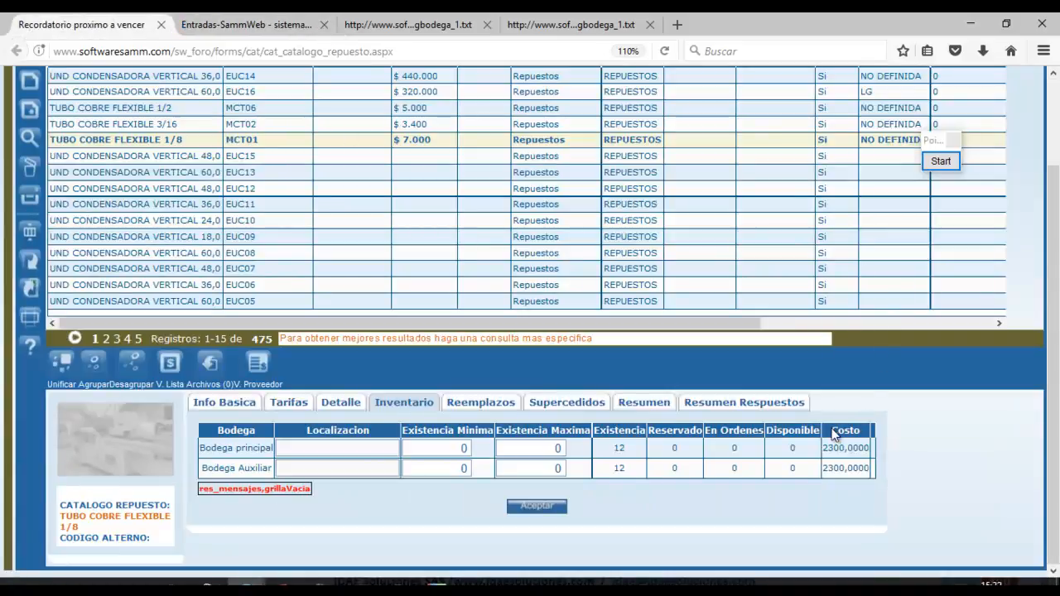
pyautogui.doubleClick(596, 429)
pyautogui.moveTo(1054, 319); pyautogui.dragTo(1054, 217)
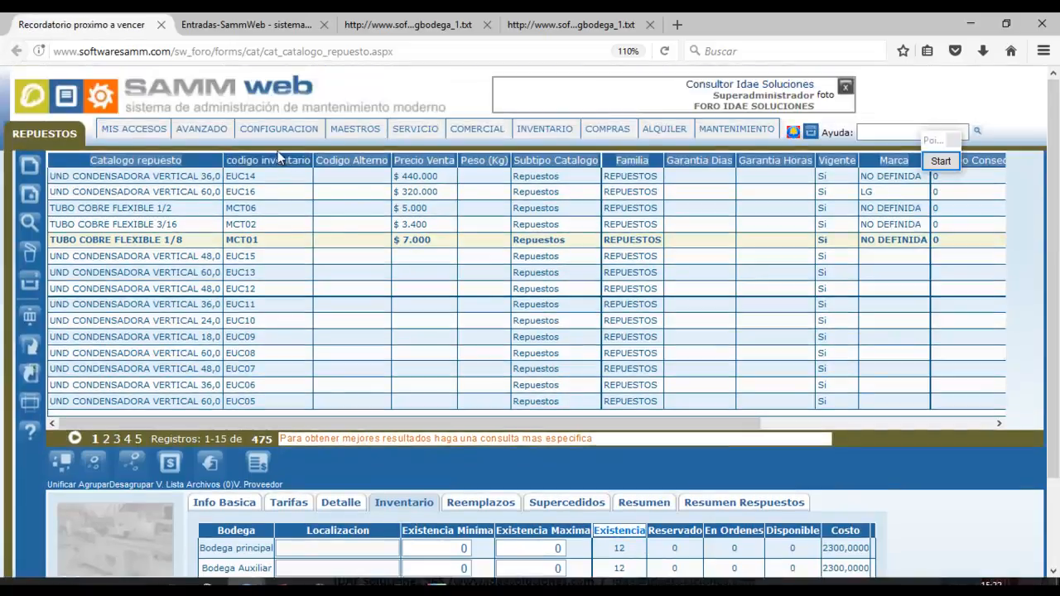
pyautogui.moveTo(279, 129)
pyautogui.moveTo(294, 193)
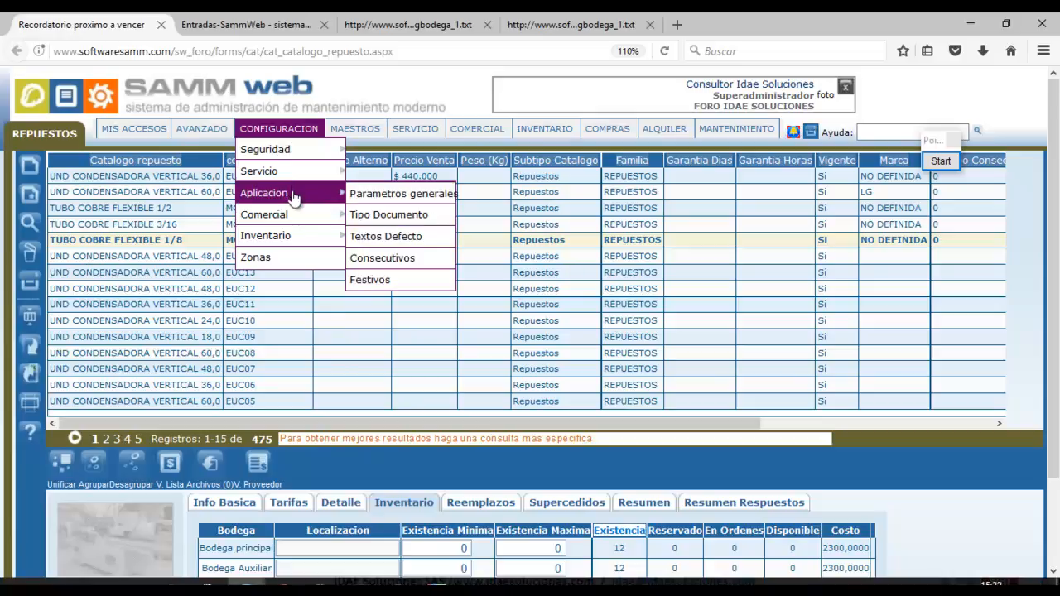
pyautogui.click(368, 193)
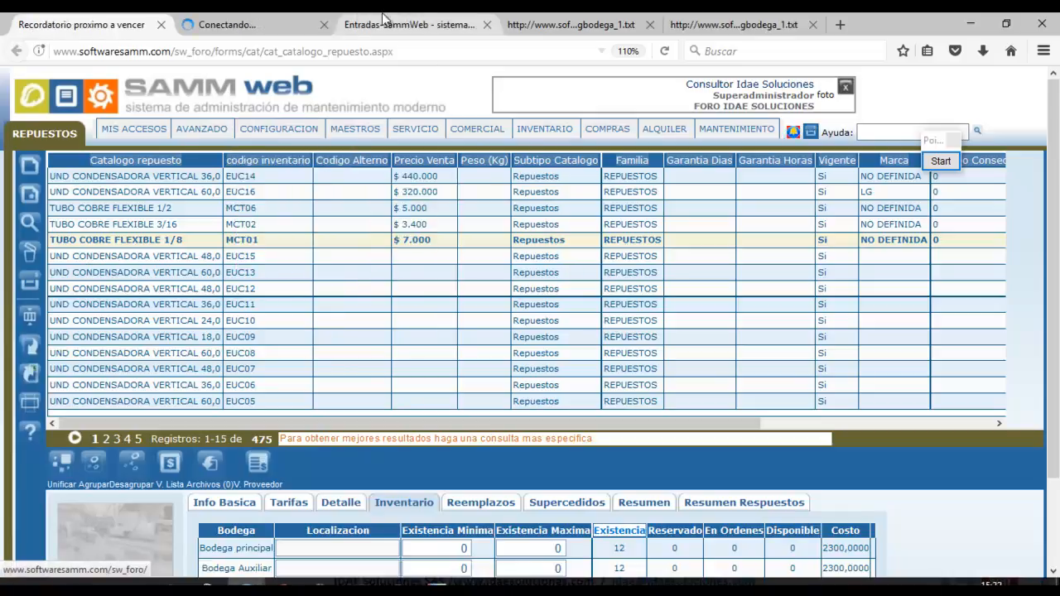
pyautogui.moveTo(286, 22); pyautogui.dragTo(380, 27)
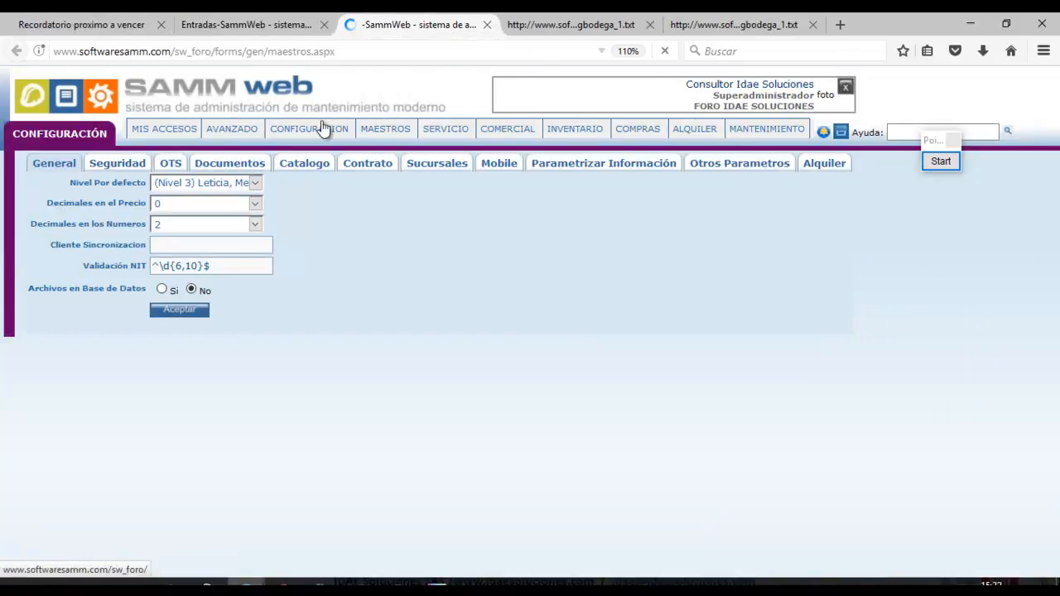
pyautogui.click(297, 164)
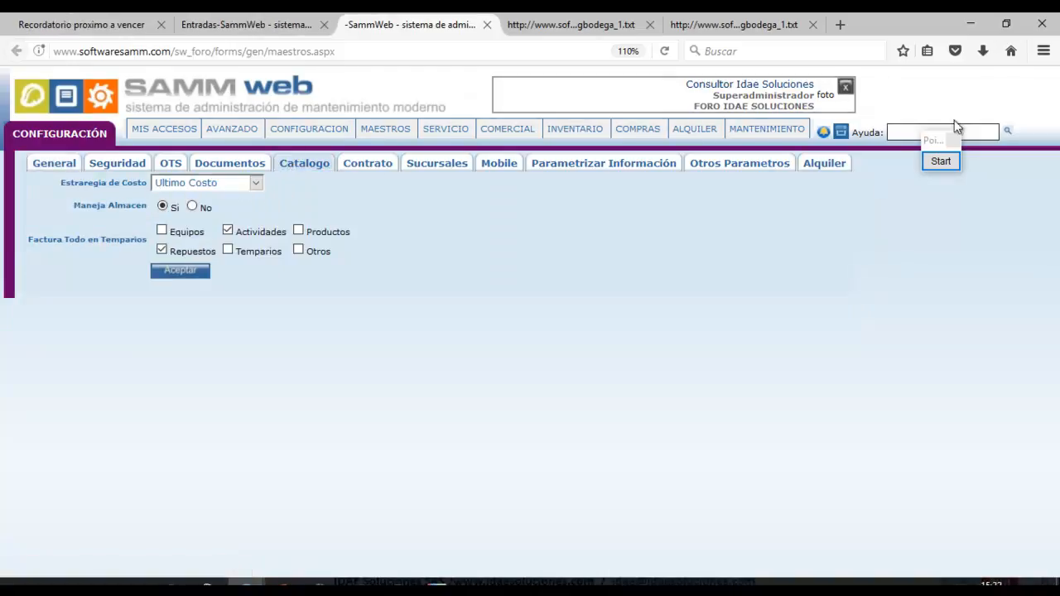
pyautogui.click(948, 164)
pyautogui.click(932, 381)
pyautogui.moveTo(46, 168); pyautogui.dragTo(294, 201)
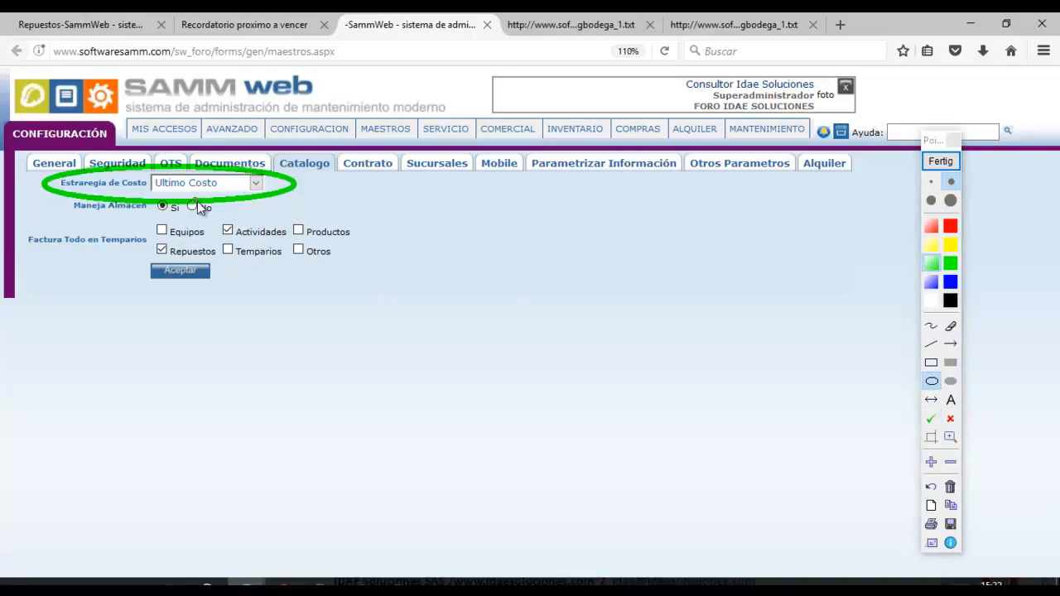
pyautogui.click(940, 161)
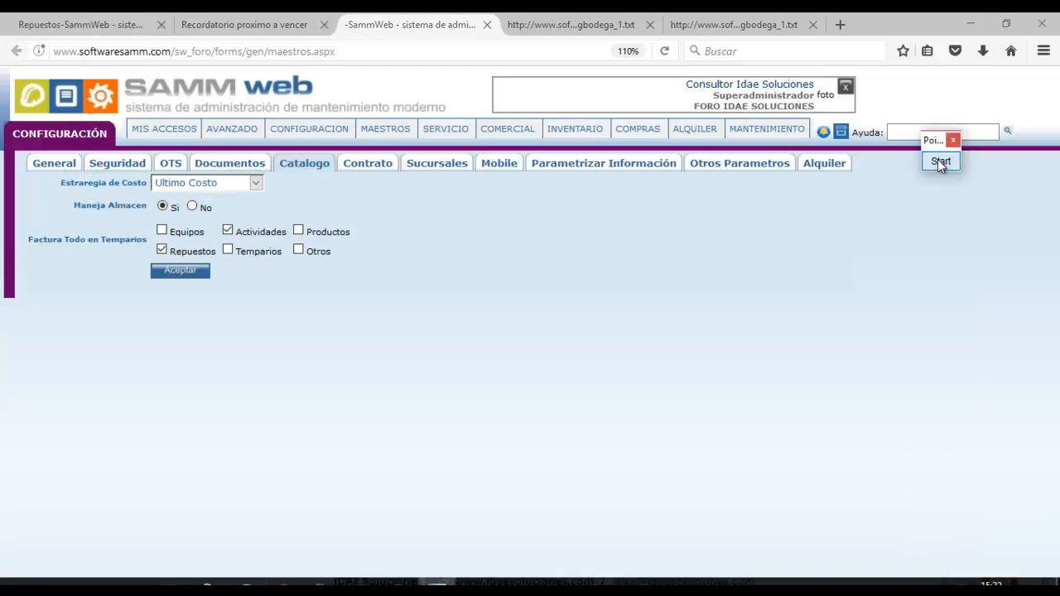
pyautogui.click(256, 185)
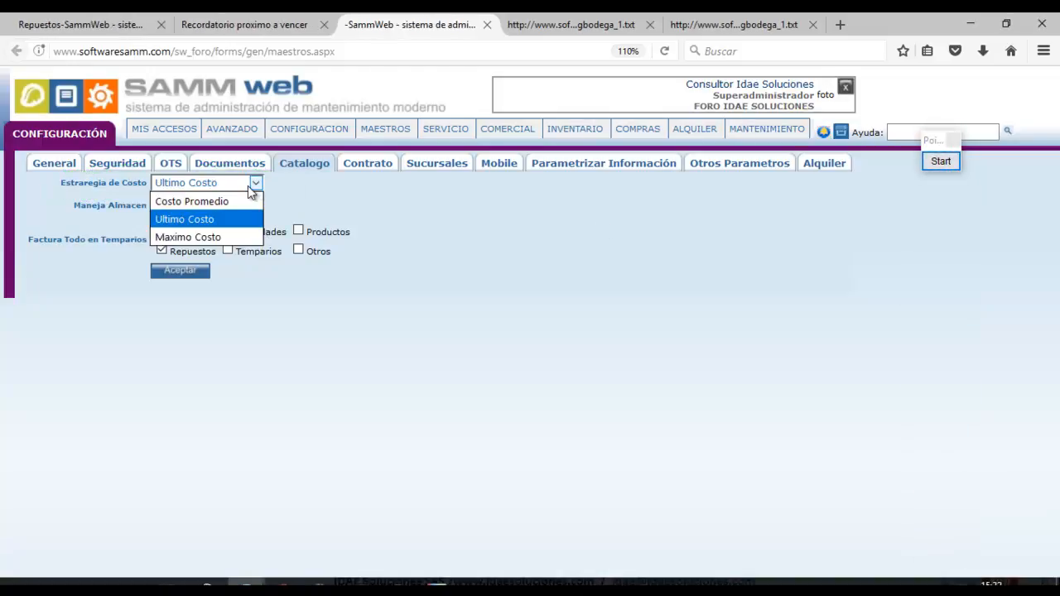
pyautogui.click(208, 219)
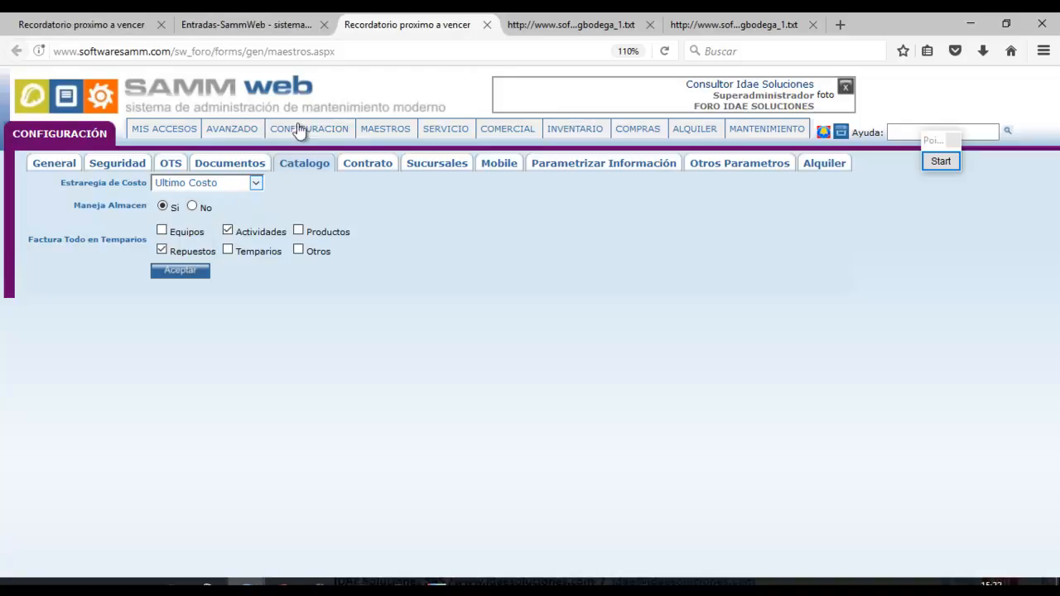
pyautogui.click(490, 25)
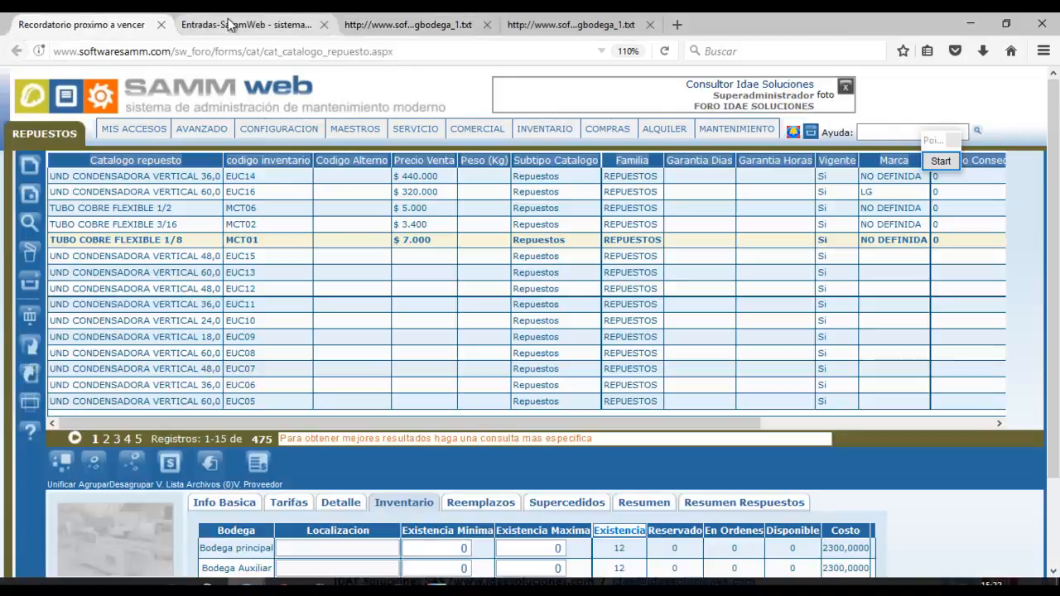
# Close both gbodega_1.txt pages, leaving the Entradas documents page in view.
pyautogui.click(235, 24)
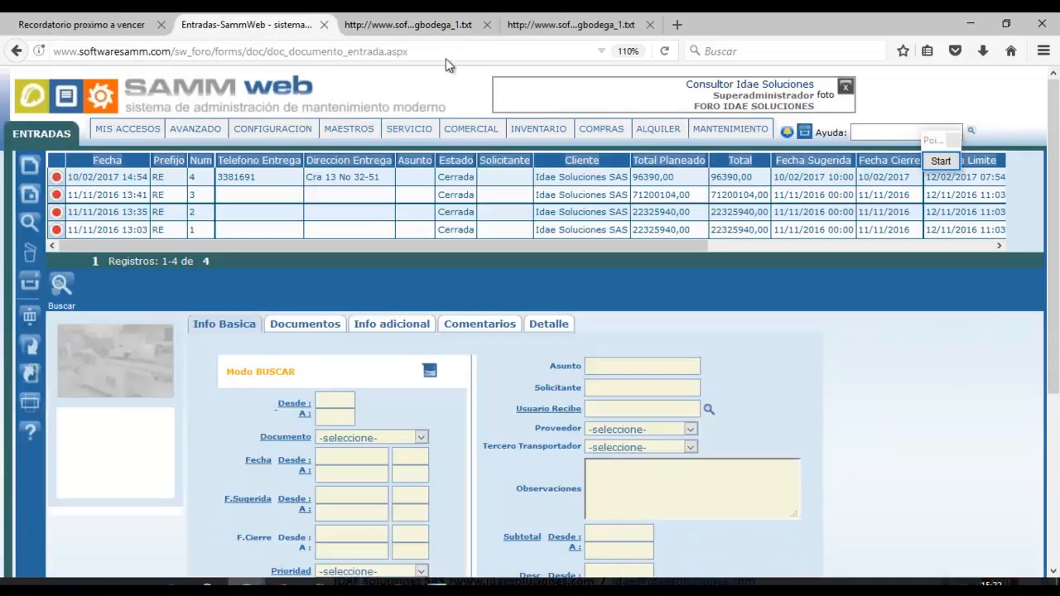
pyautogui.click(504, 26)
pyautogui.click(487, 25)
pyautogui.click(487, 24)
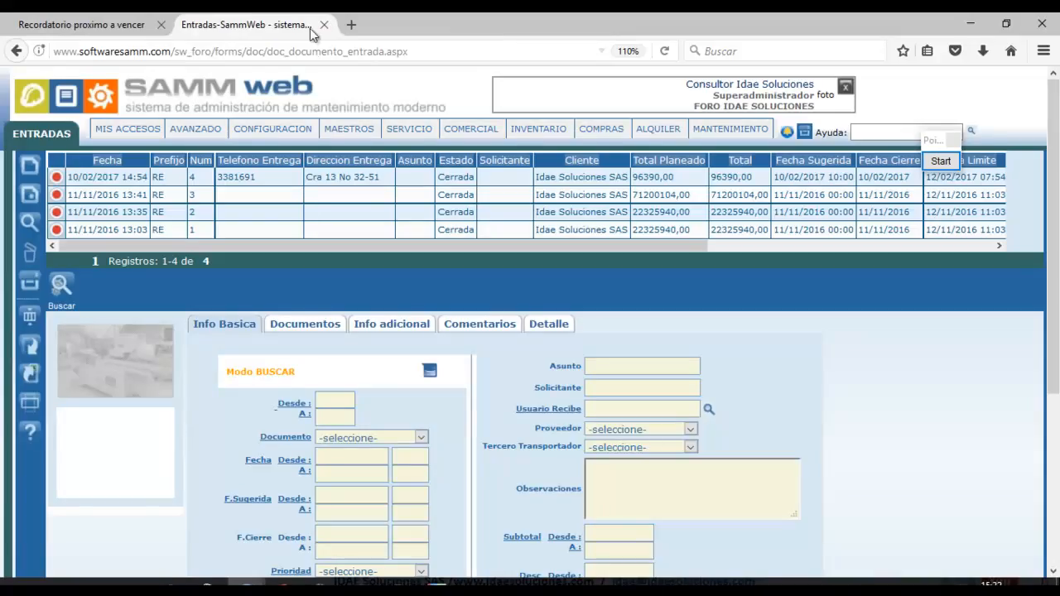
# Create a new entry document and place focus in its Observaciones box.
pyautogui.click(32, 175)
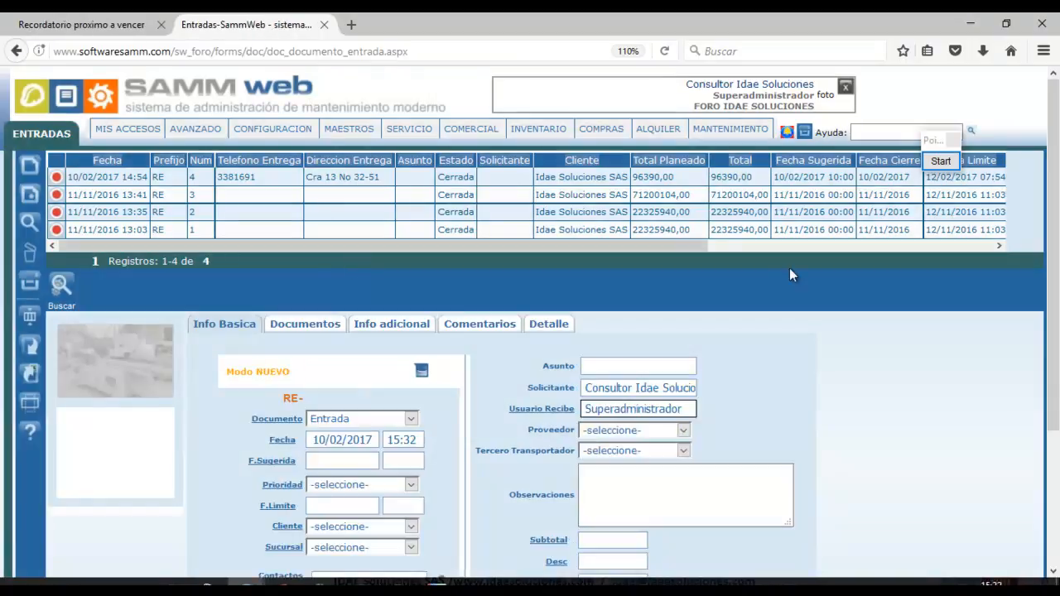
pyautogui.scroll(-3, 1025, 341)
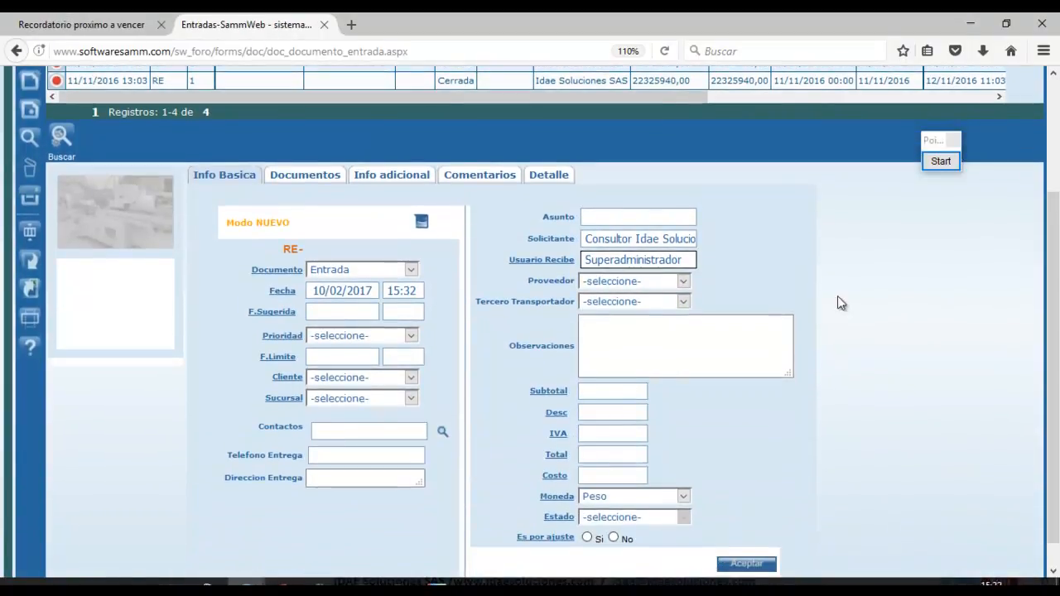
pyautogui.click(621, 357)
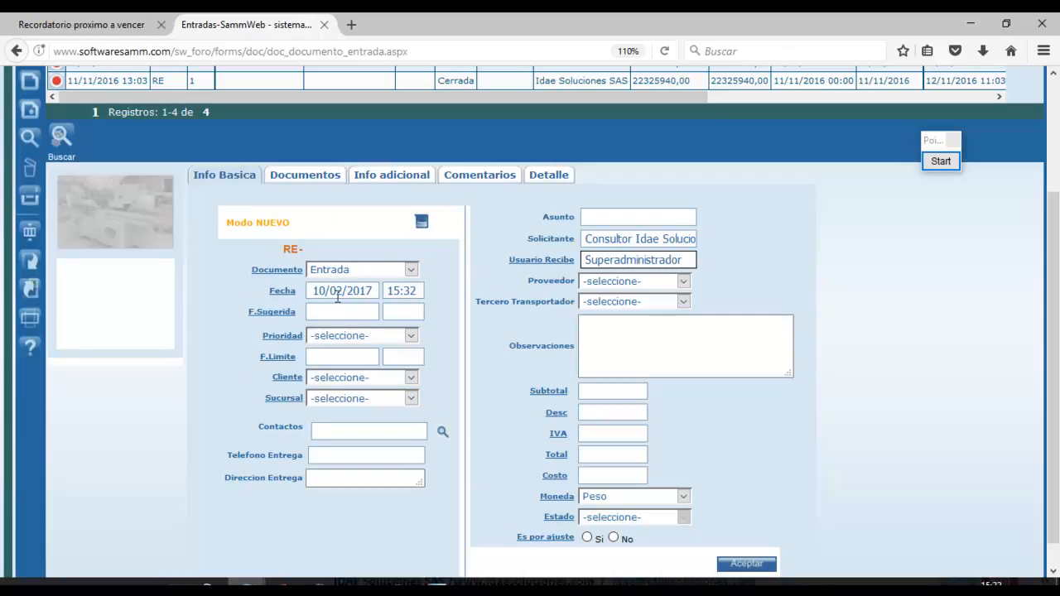
# Set priority to Alta and the suggested date to today at 08:00.
pyautogui.click(390, 336)
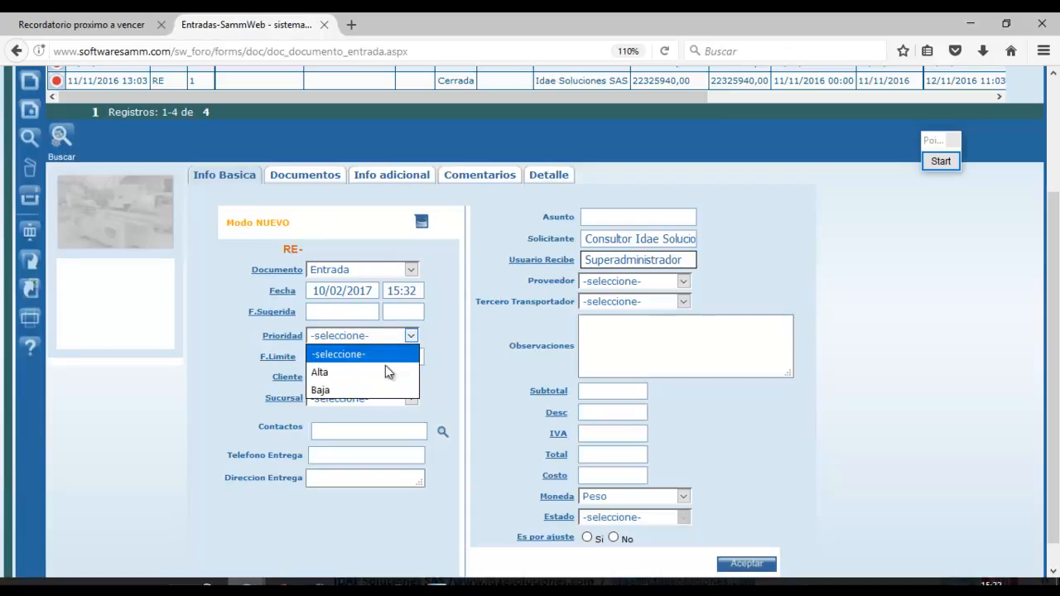
pyautogui.click(379, 367)
pyautogui.click(341, 318)
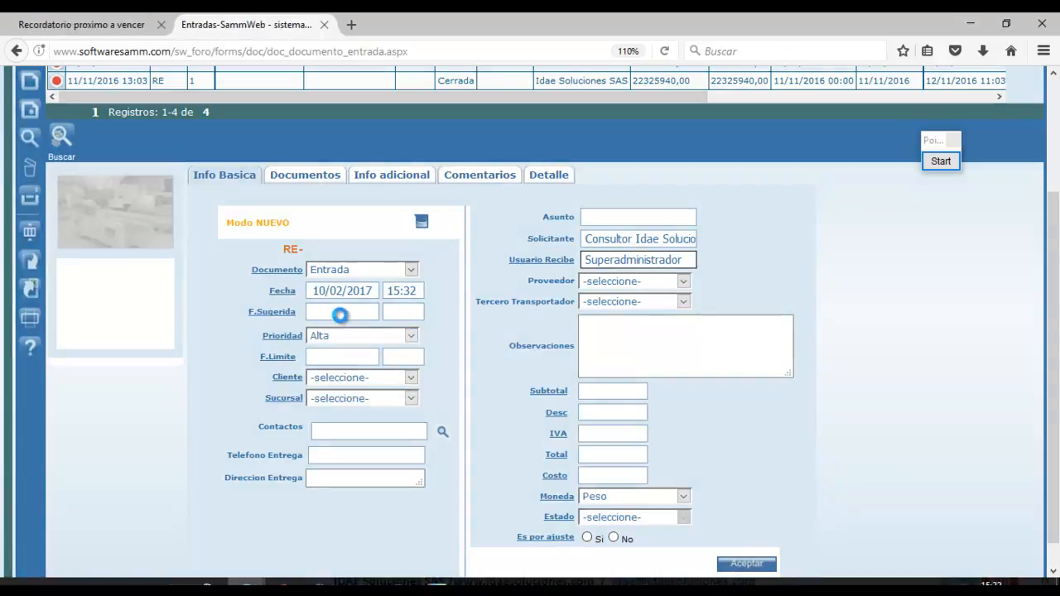
pyautogui.click(340, 316)
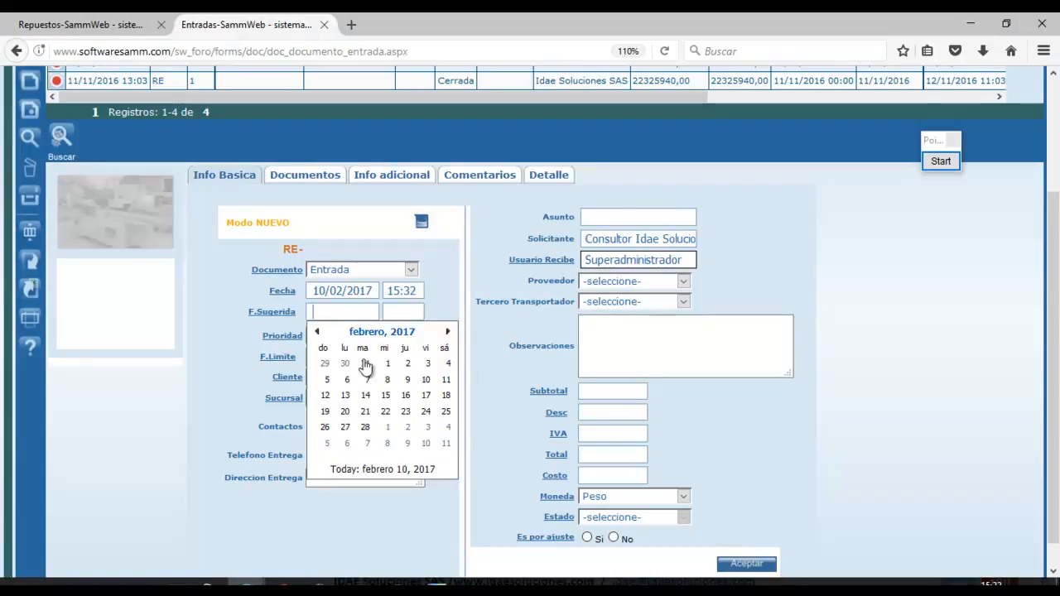
pyautogui.click(391, 471)
pyautogui.click(395, 311)
pyautogui.write('08:00')
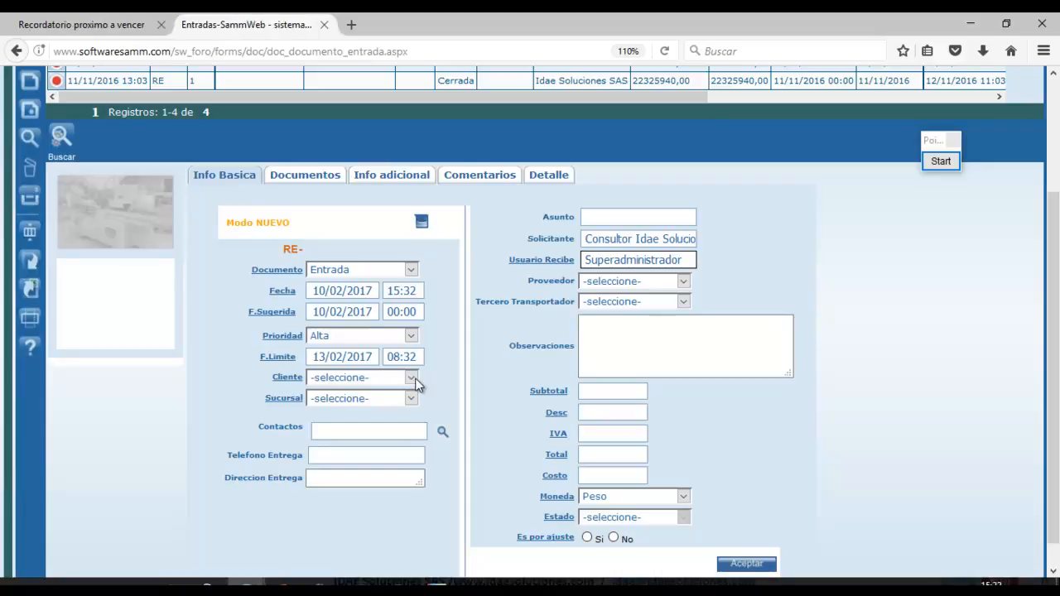
# Highlight a section of the entry form with on-screen annotations.
pyautogui.click(948, 162)
pyautogui.click(932, 365)
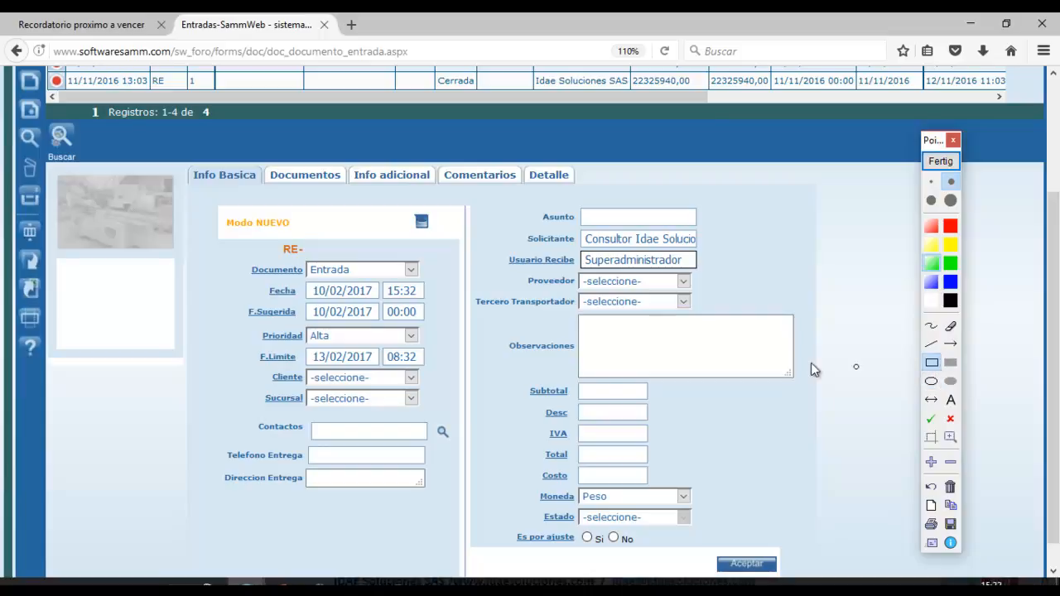
pyautogui.moveTo(246, 357)
pyautogui.mouseDown()
pyautogui.moveTo(364, 414)
pyautogui.moveTo(447, 415)
pyautogui.mouseUp()
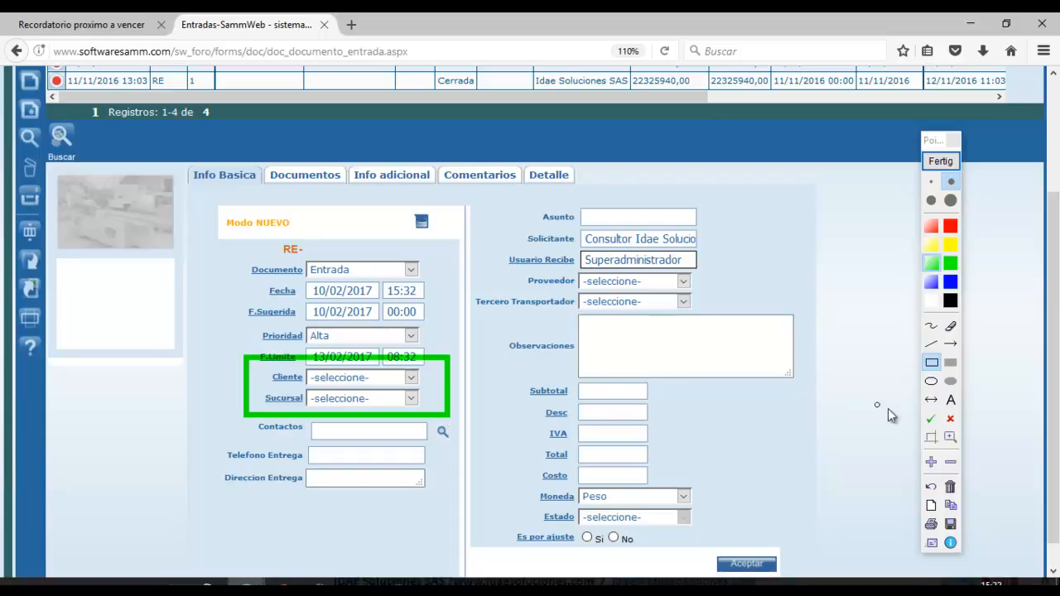
pyautogui.click(931, 418)
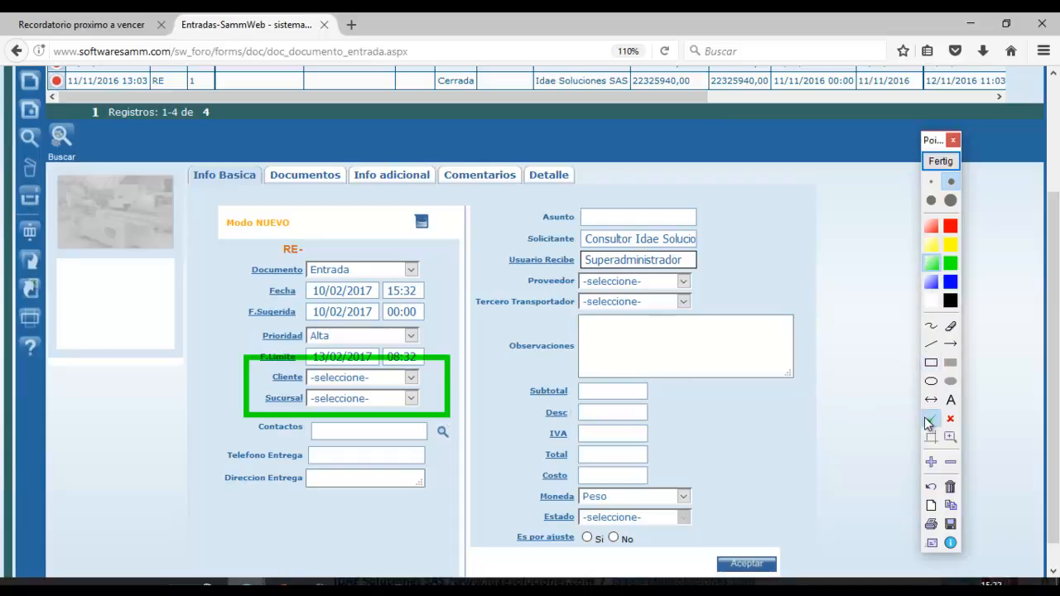
pyautogui.click(465, 374)
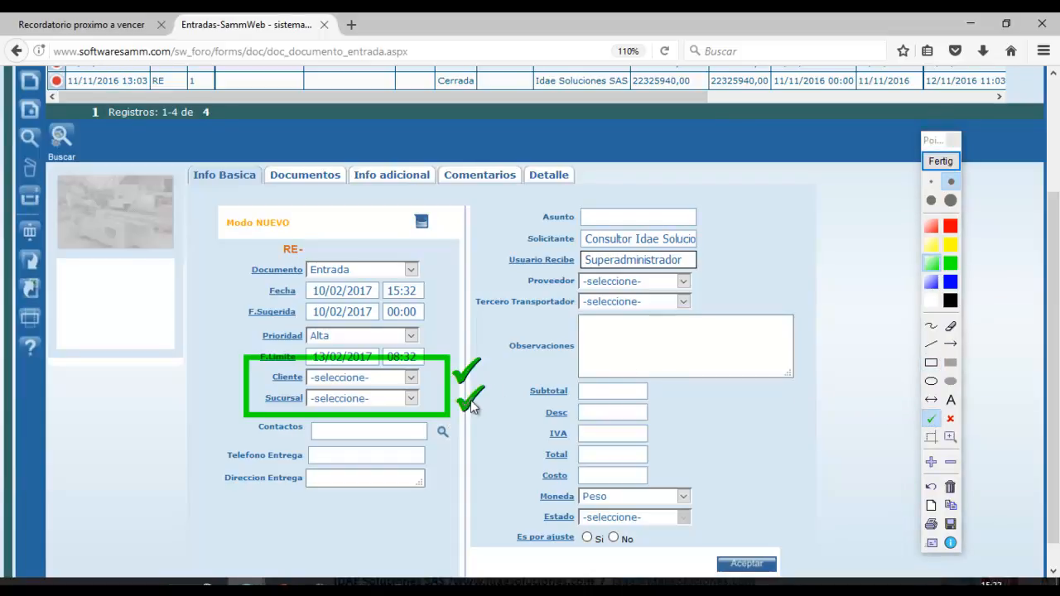
pyautogui.click(951, 162)
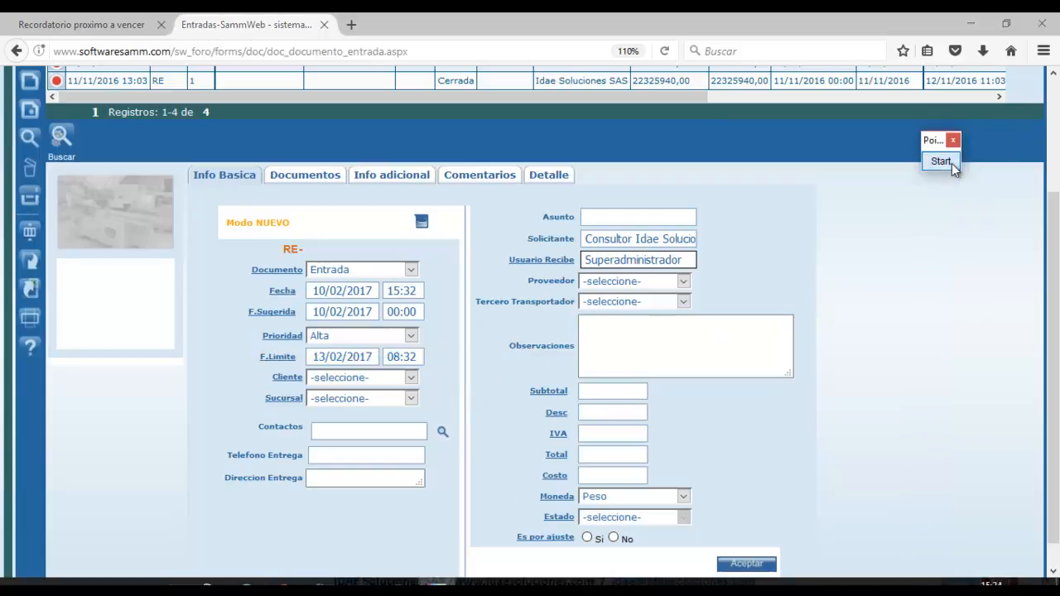
# Choose client Idae Soluciones SAS, supplier DISTRIREPUESTOS S.A.S and carrier SERVICIOS ALIADOS Y CIA.
pyautogui.click(411, 377)
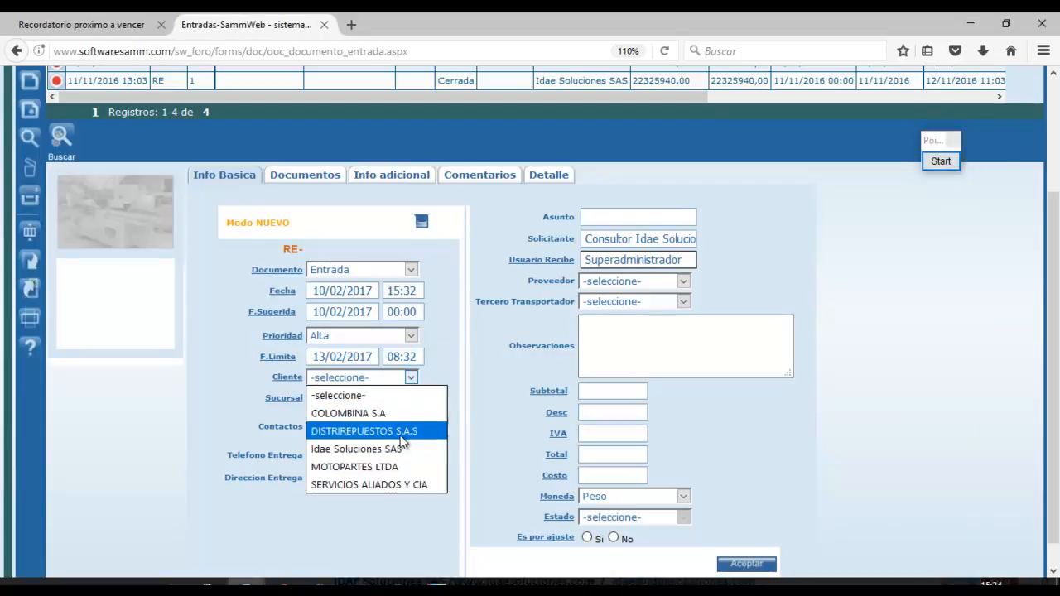
pyautogui.click(394, 449)
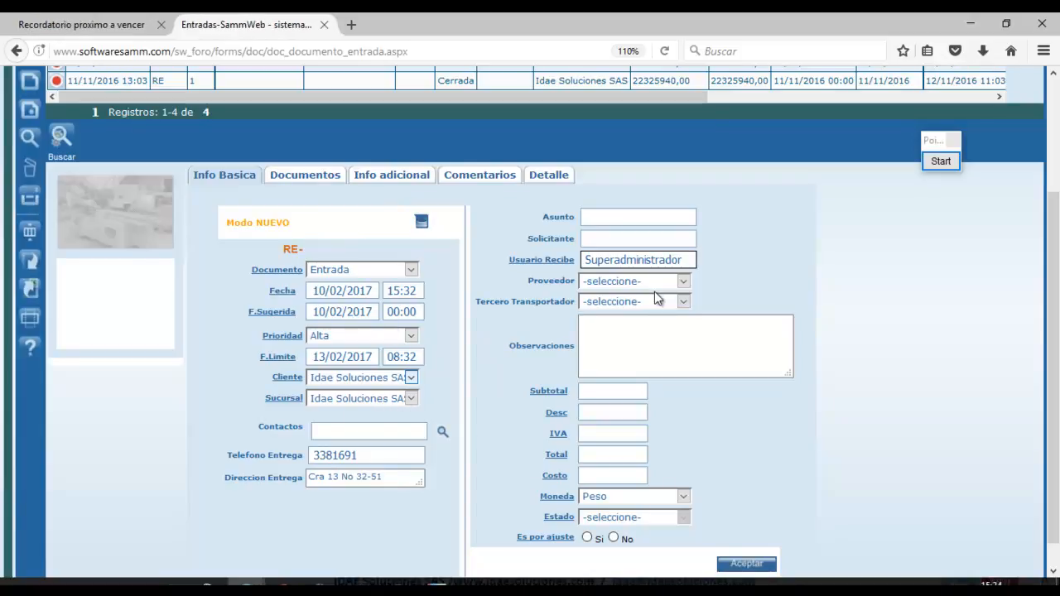
pyautogui.click(611, 327)
pyautogui.click(598, 282)
pyautogui.click(600, 317)
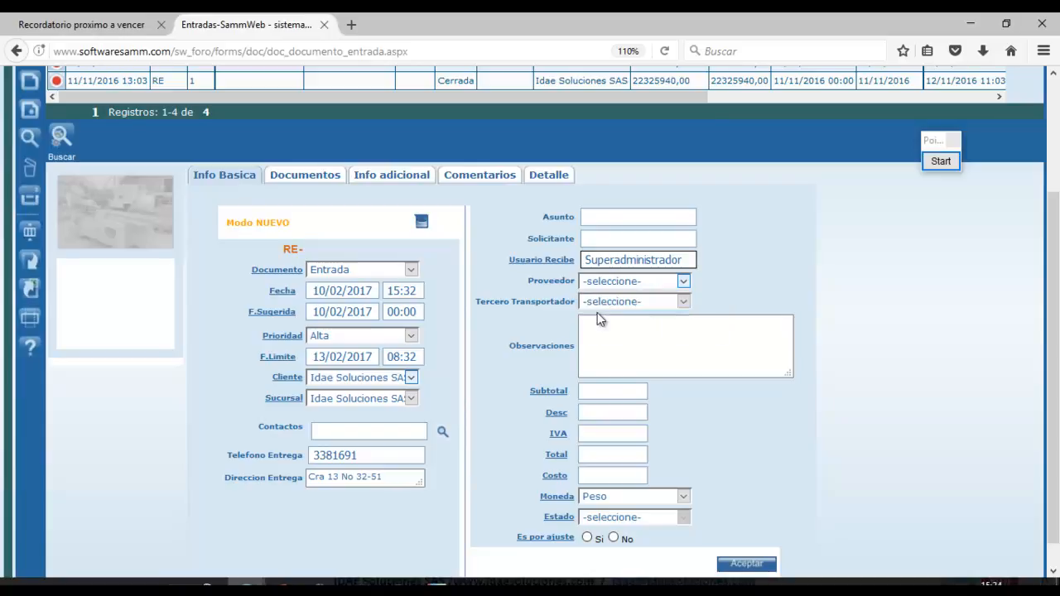
pyautogui.click(620, 303)
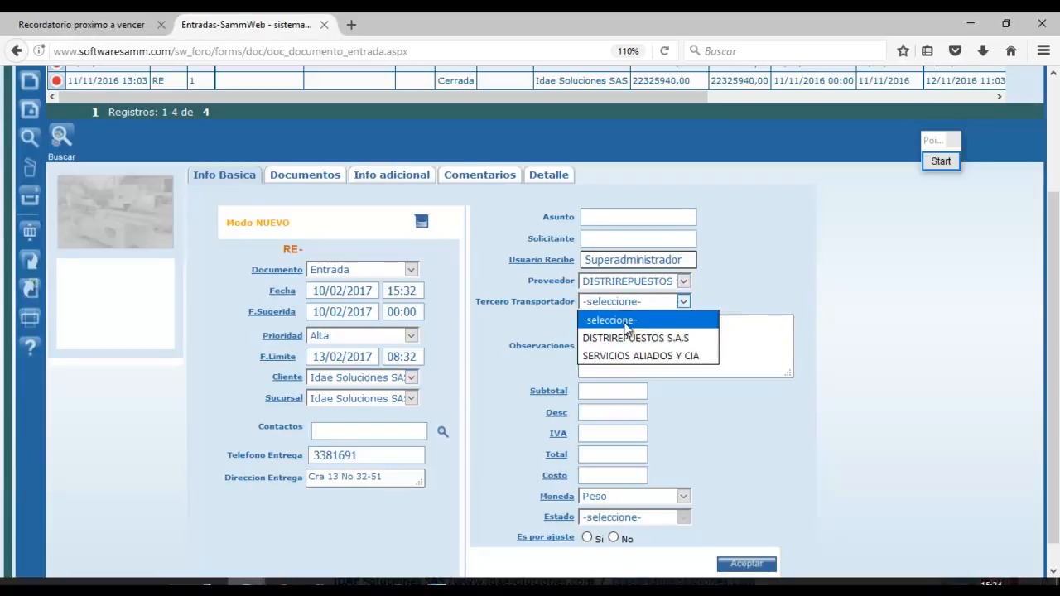
pyautogui.click(624, 357)
# Enter 'Manifiestos de importación llegaron por correo certificado' in Observaciones, correcting the typo.
pyautogui.click(615, 334)
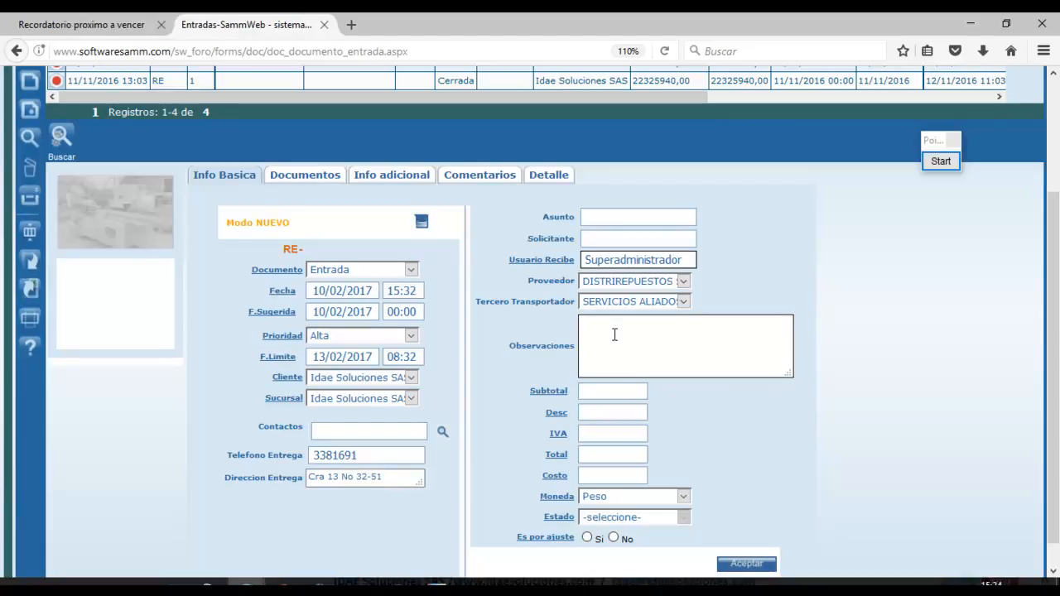
pyautogui.write('Manifiestos de importación II')
pyautogui.write('egaron')
pyautogui.press('BackSpace')
pyautogui.press('BackSpace')
pyautogui.press('BackSpace')
pyautogui.write('garon por corr')
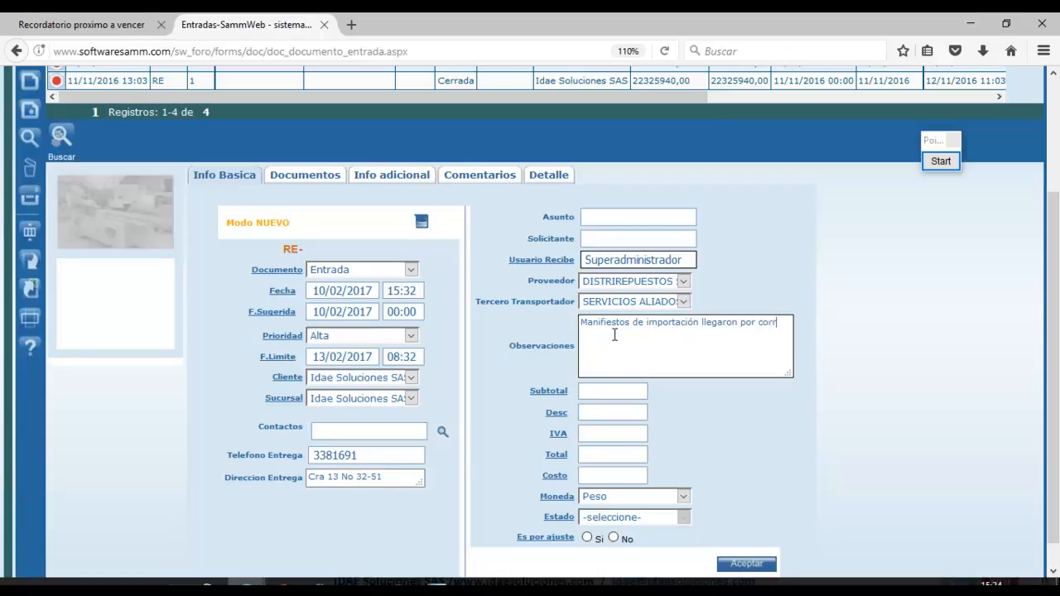
pyautogui.write('eo certificado.')
# Keep Peso as the entry's currency.
pyautogui.click(684, 497)
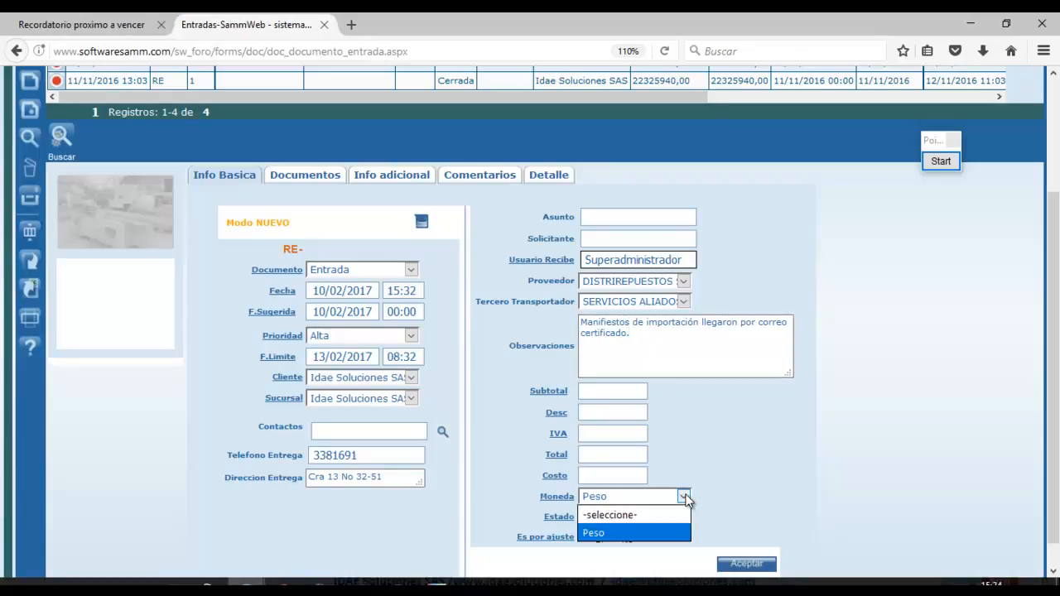
pyautogui.click(671, 534)
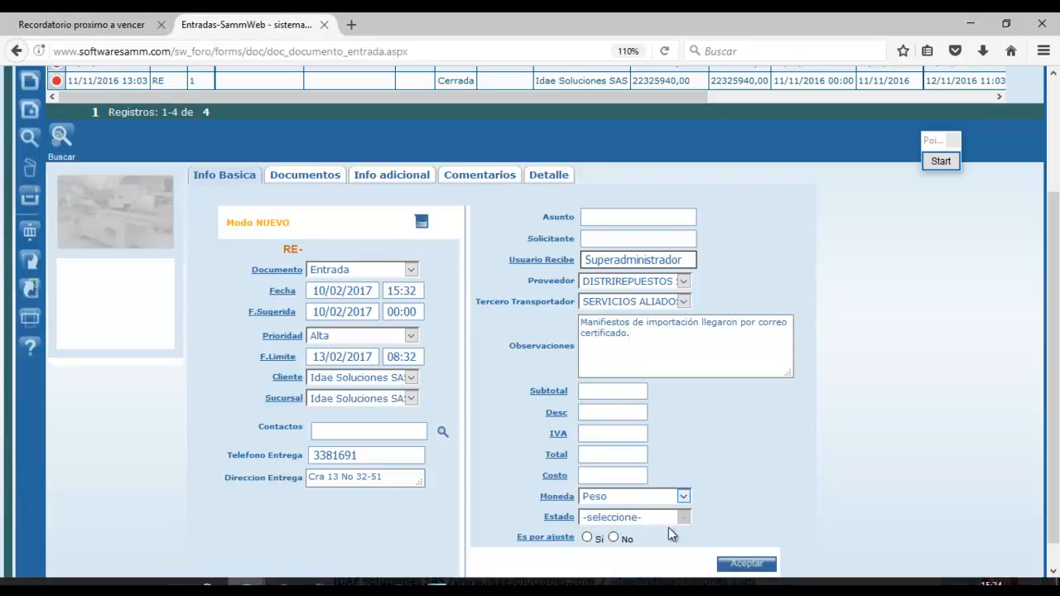
pyautogui.click(683, 498)
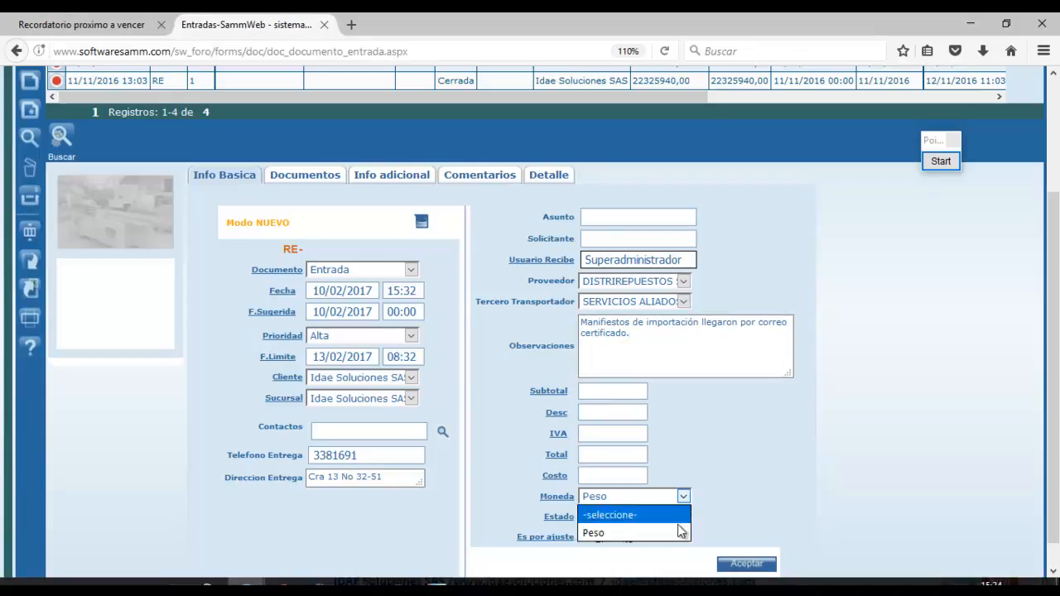
pyautogui.click(672, 534)
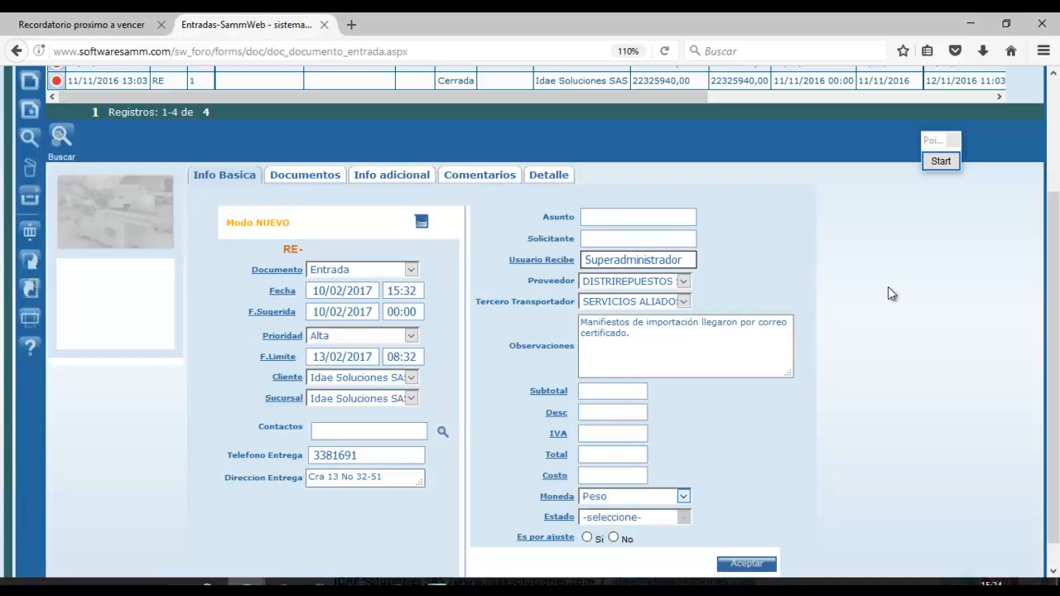
# Circle the Es por ajuste choice, select No, and highlight the items button.
pyautogui.click(952, 161)
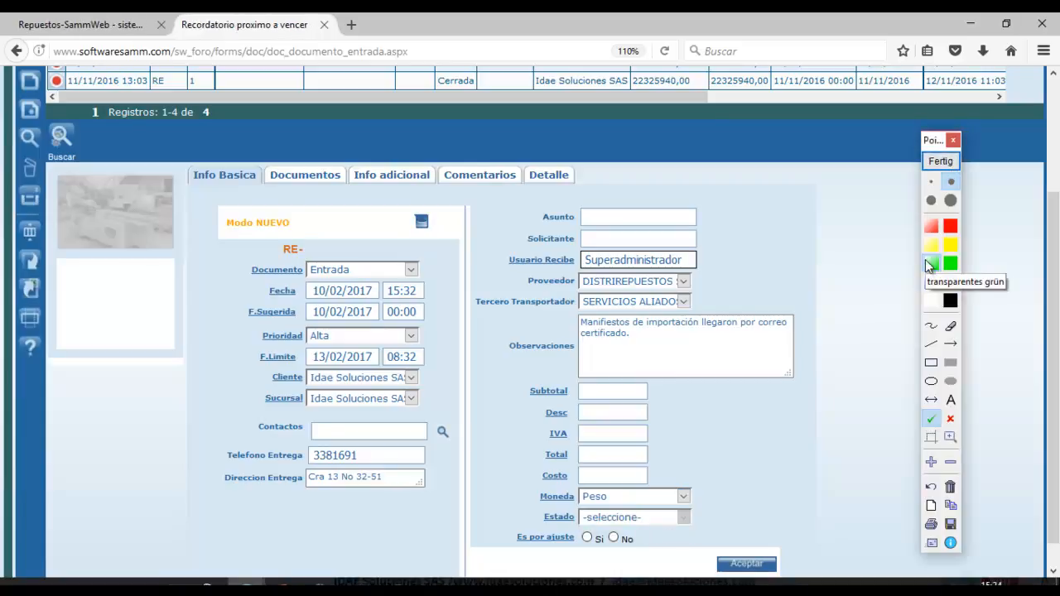
pyautogui.click(929, 261)
pyautogui.click(930, 383)
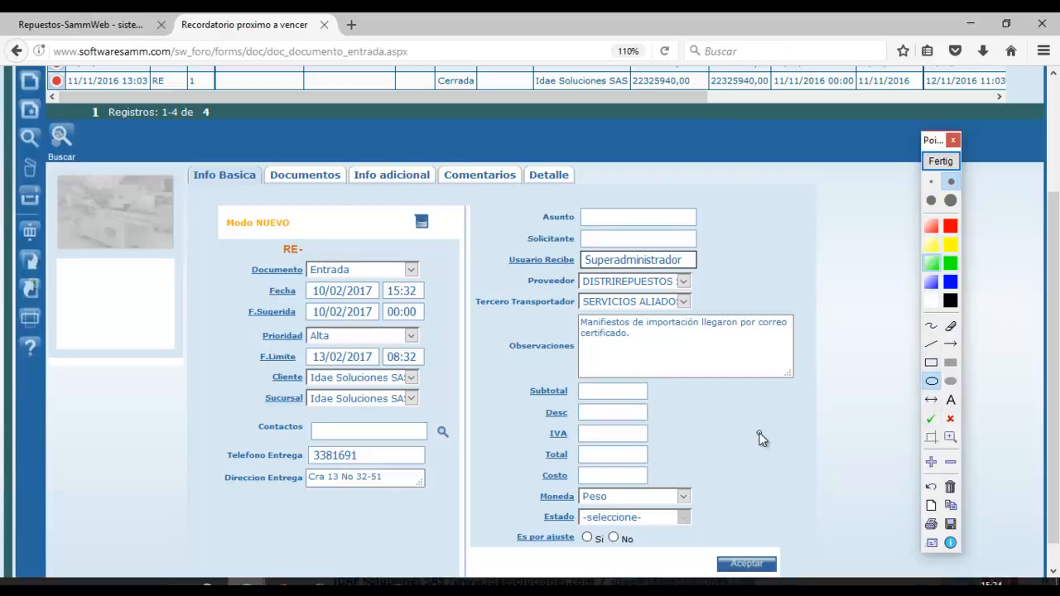
pyautogui.moveTo(499, 516)
pyautogui.mouseDown()
pyautogui.moveTo(630, 545)
pyautogui.moveTo(654, 563)
pyautogui.mouseUp()
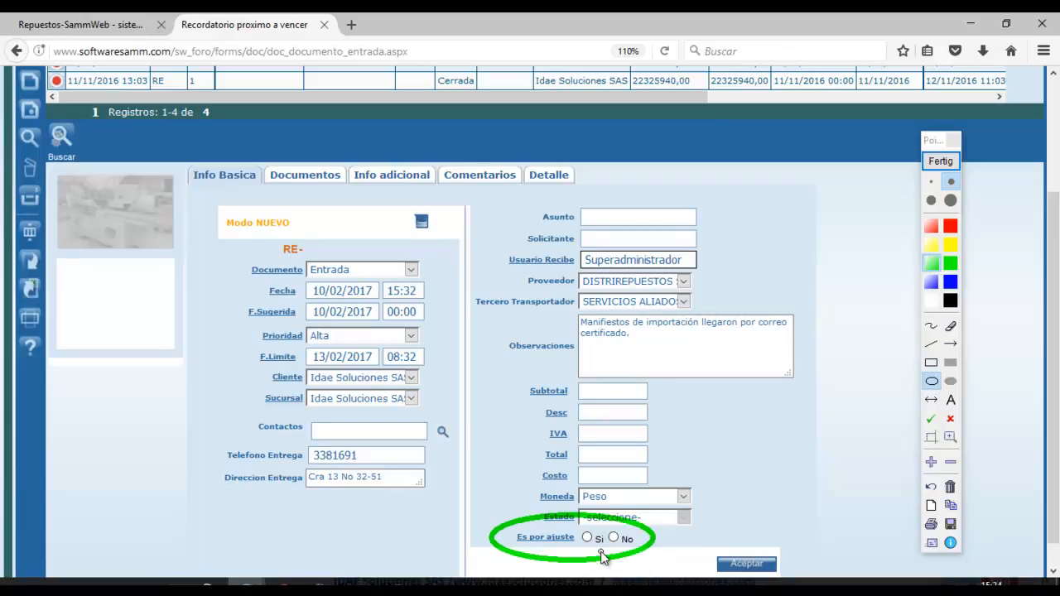
pyautogui.click(951, 162)
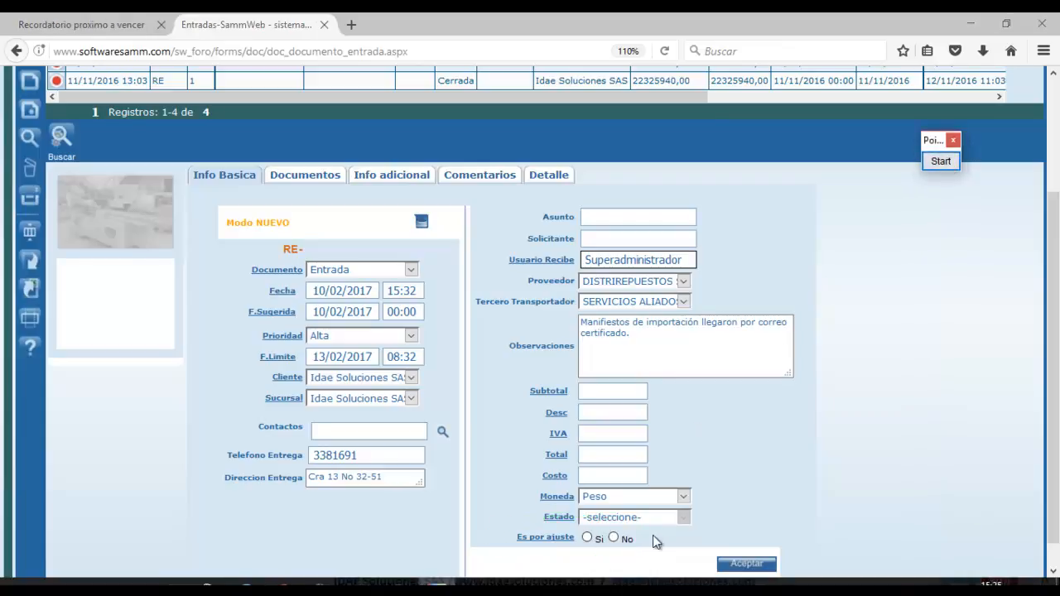
pyautogui.click(614, 538)
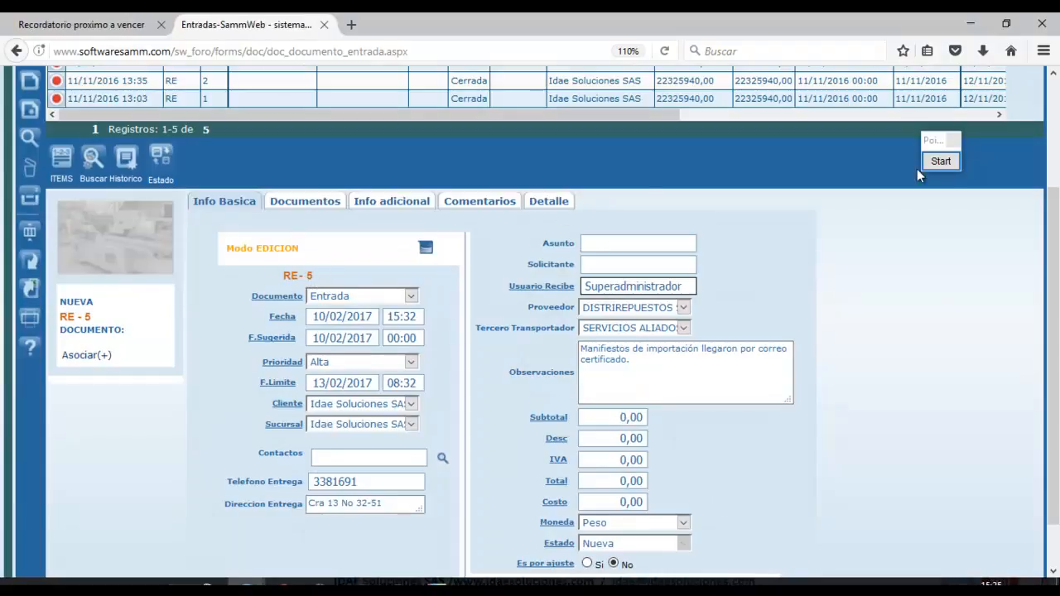
pyautogui.click(953, 165)
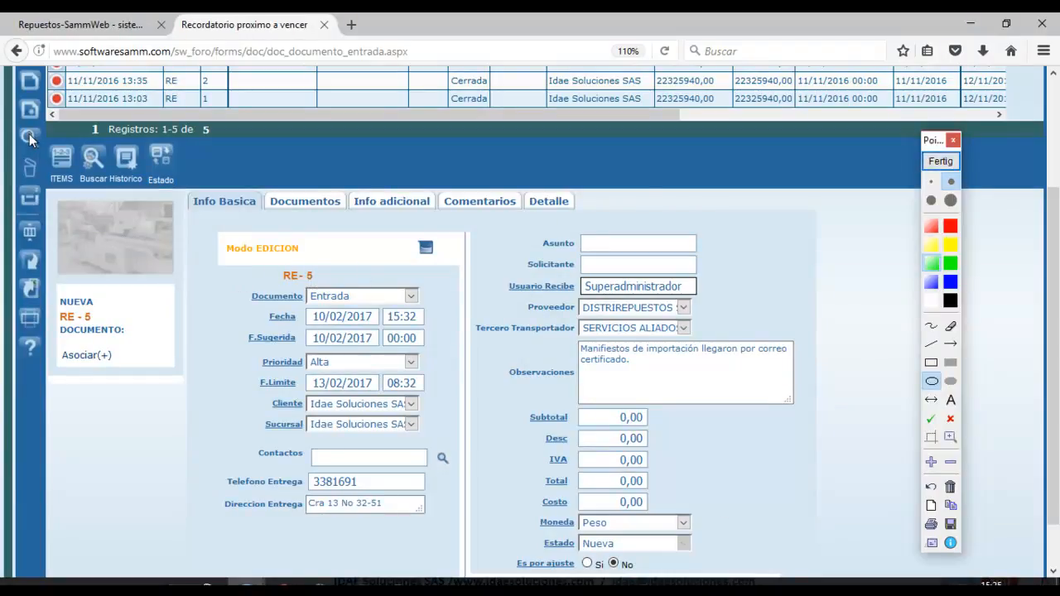
pyautogui.moveTo(39, 133); pyautogui.dragTo(91, 195)
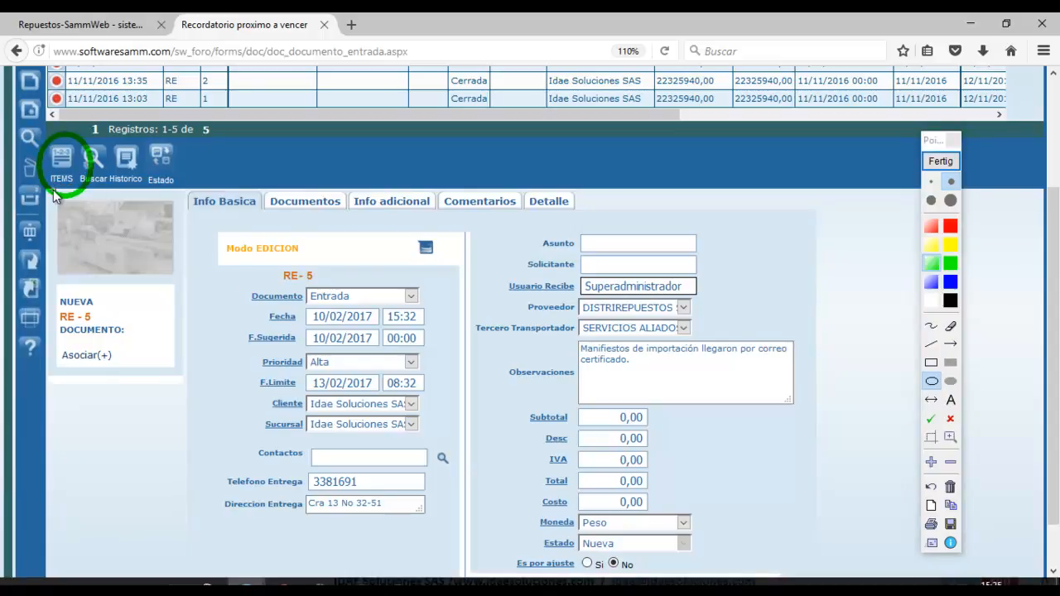
# Circle the detail section, then go to RE-5's Item Documento page via ITEMS.
pyautogui.moveTo(521, 169)
pyautogui.mouseDown()
pyautogui.moveTo(559, 215)
pyautogui.moveTo(592, 224)
pyautogui.mouseUp()
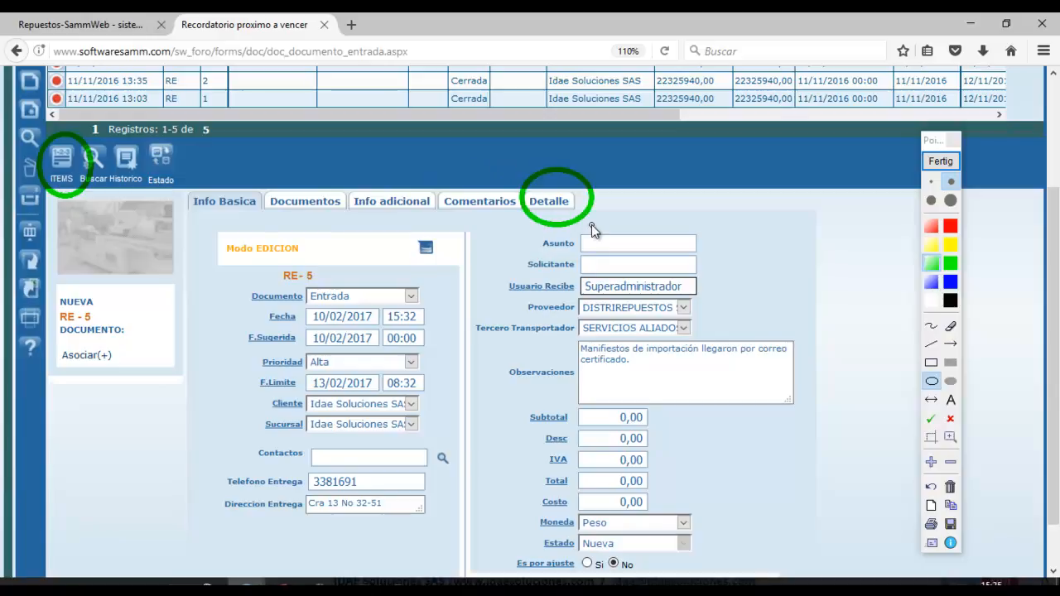
pyautogui.click(951, 161)
pyautogui.click(62, 166)
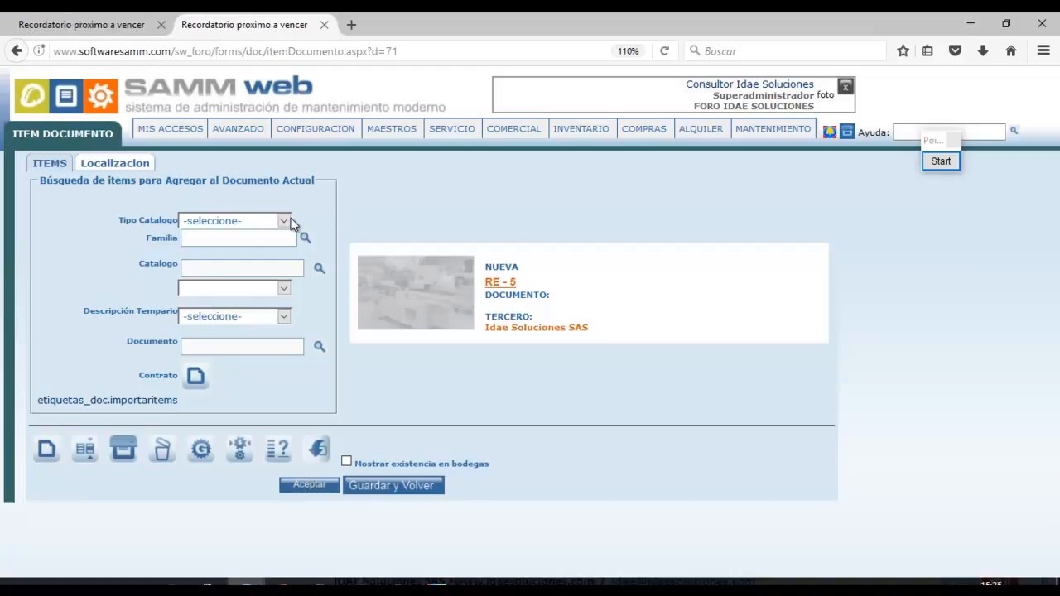
# Frame the item search fields with an on-screen rectangle.
pyautogui.click(941, 161)
pyautogui.click(932, 362)
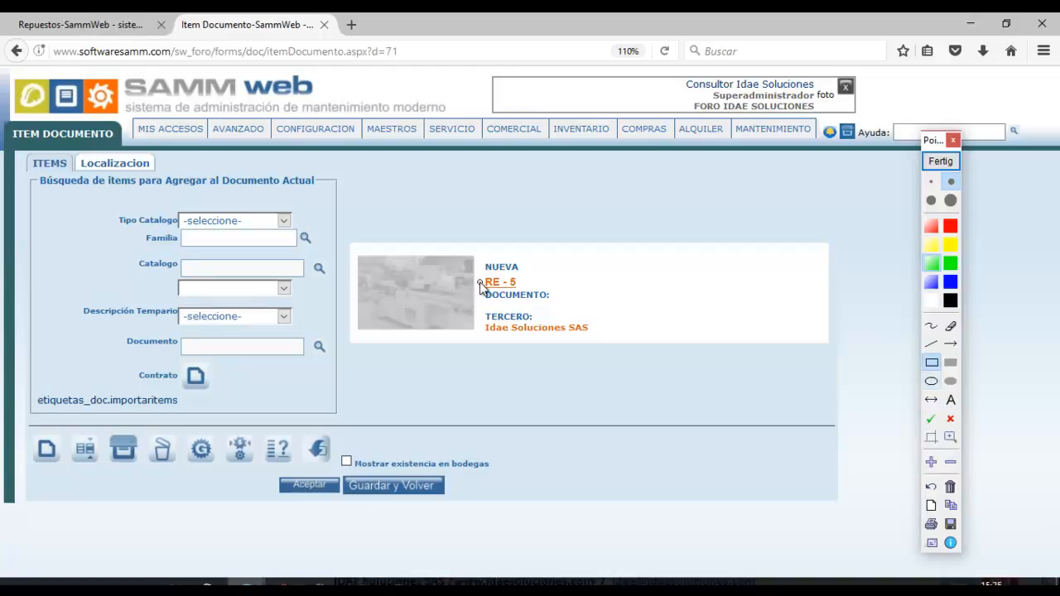
pyautogui.moveTo(77, 190)
pyautogui.mouseDown()
pyautogui.moveTo(189, 278)
pyautogui.moveTo(332, 364)
pyautogui.moveTo(346, 394)
pyautogui.mouseUp()
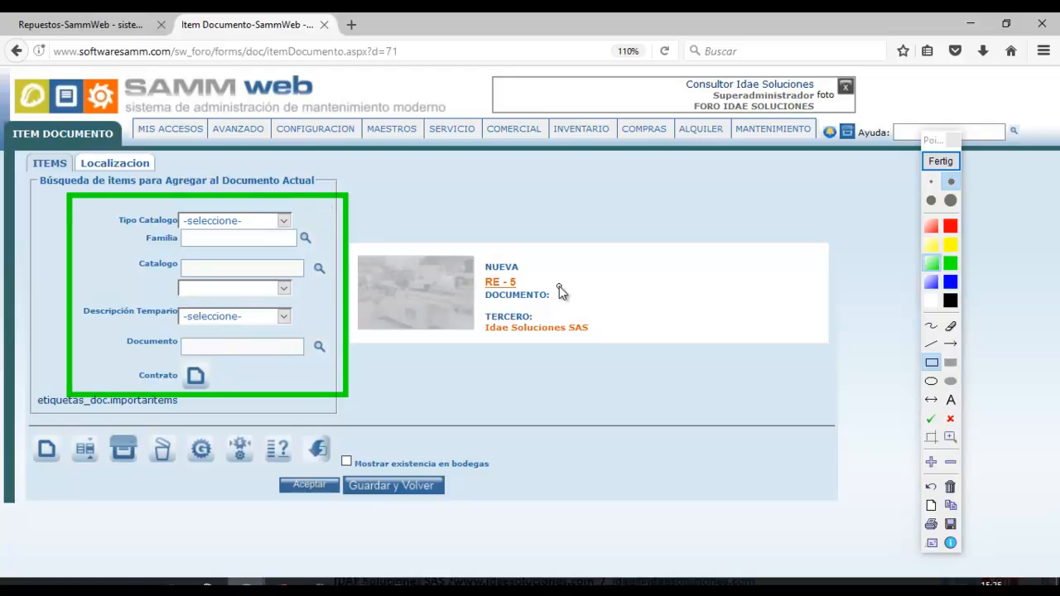
pyautogui.click(941, 161)
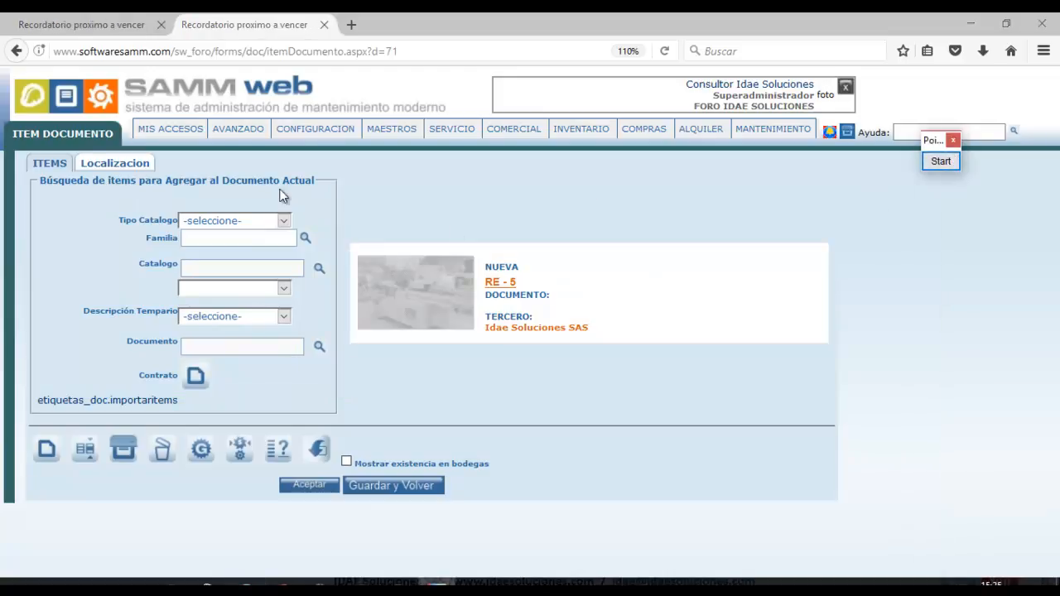
# Choose Repuestos as Tipo Catalogo and check the 475-record spare-parts catalogue.
pyautogui.click(284, 222)
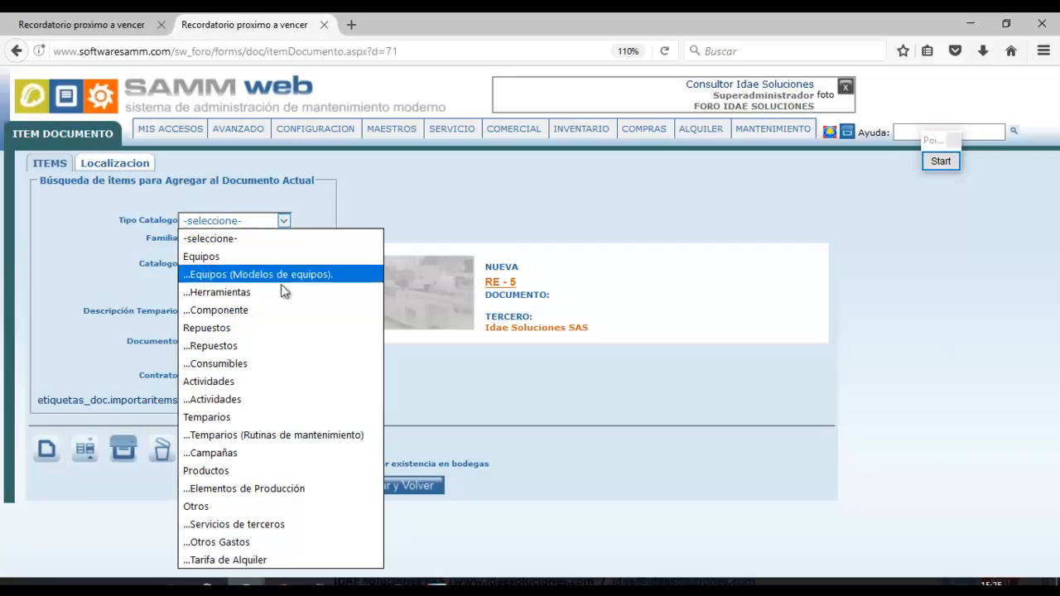
pyautogui.click(247, 345)
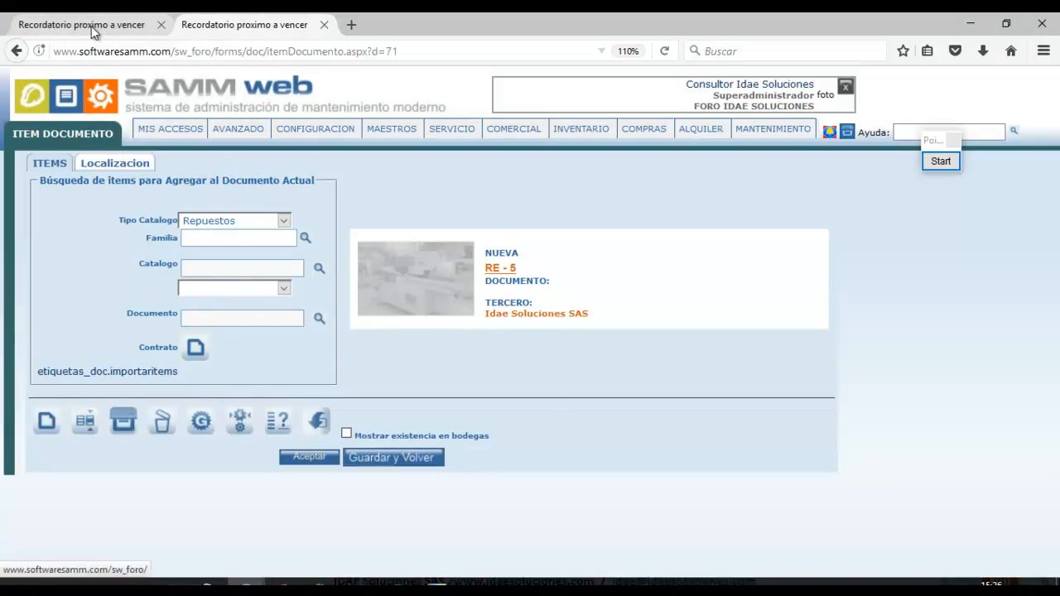
pyautogui.click(91, 27)
pyautogui.moveTo(201, 129)
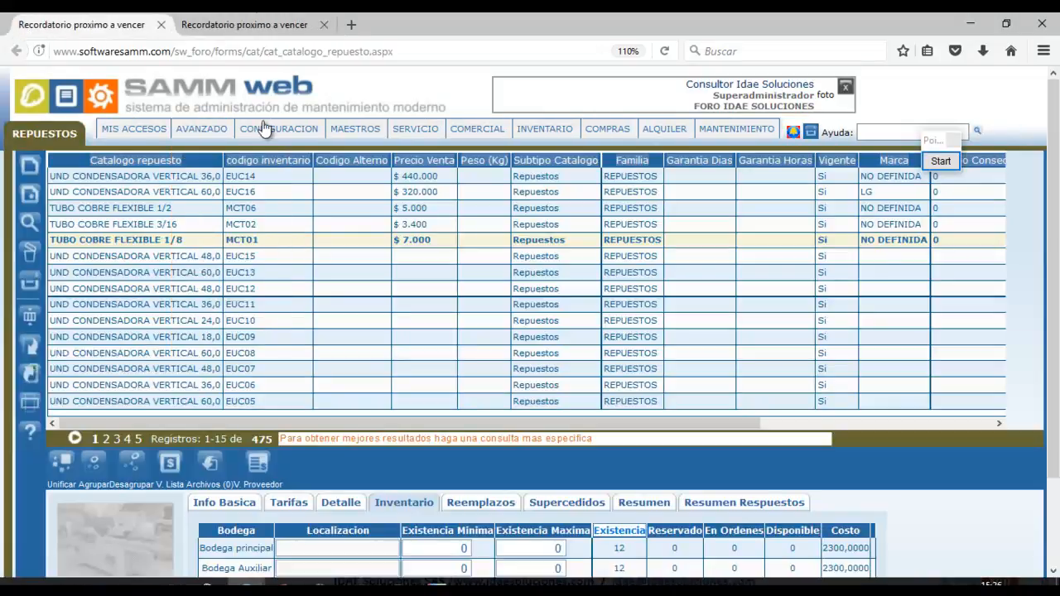
pyautogui.hotkey('ctrl', 'Tab')
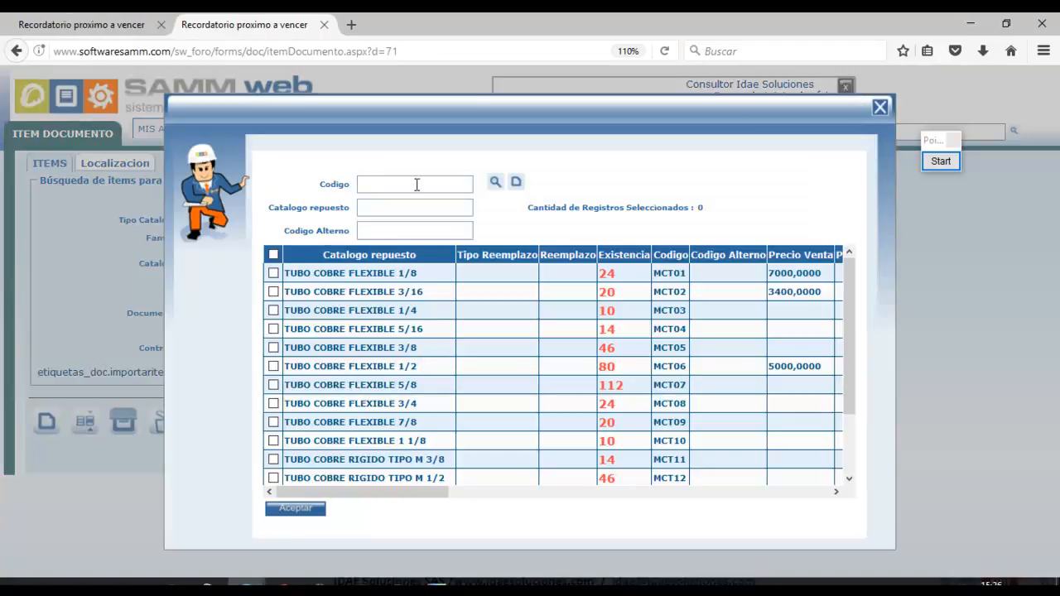
# Review MCT01's stock details, then select TUBO COBRE FLEXIBLE 1/8 for RE-5.
pyautogui.click(417, 184)
pyautogui.moveTo(687, 274); pyautogui.dragTo(603, 281)
pyautogui.click(609, 283)
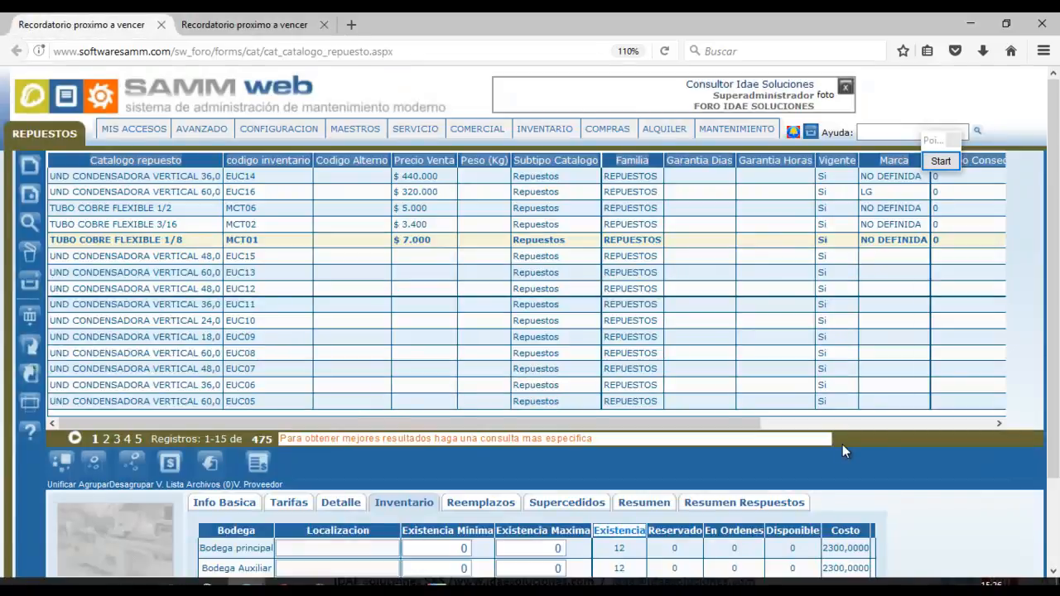
pyautogui.scroll(-2, 603, 472)
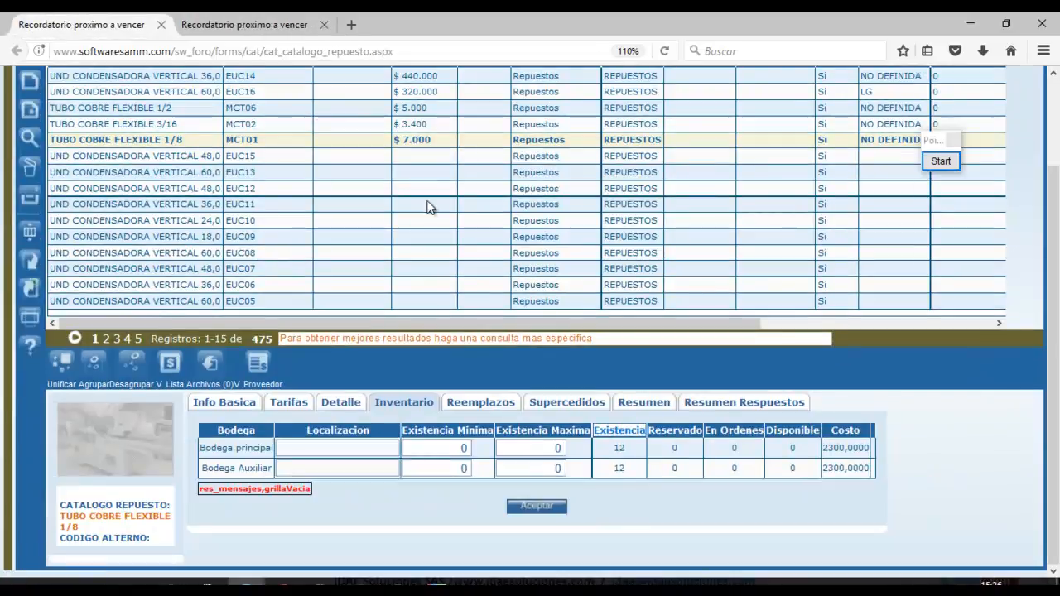
pyautogui.click(262, 21)
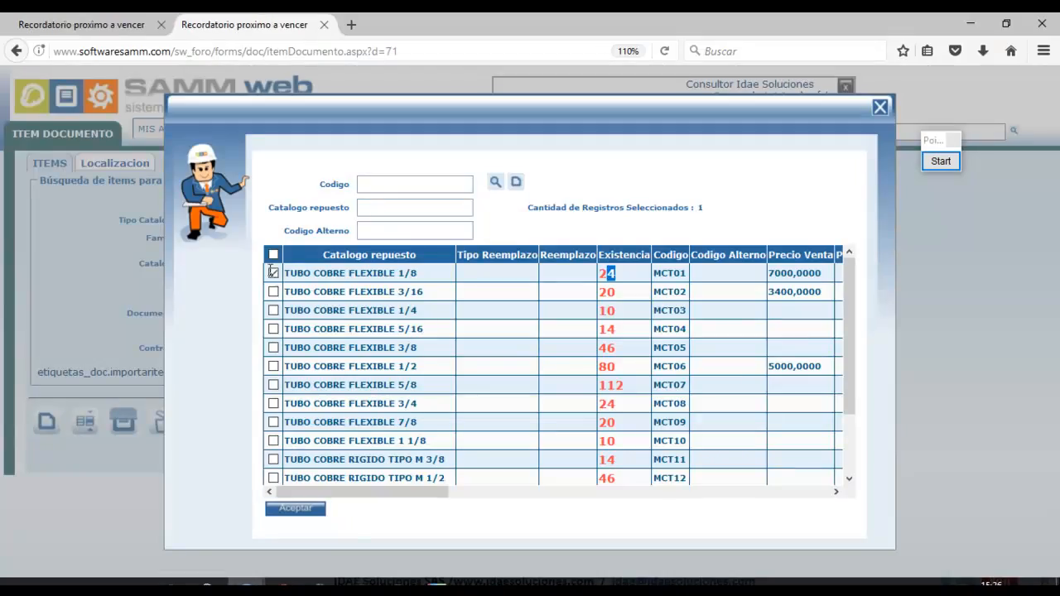
pyautogui.click(272, 273)
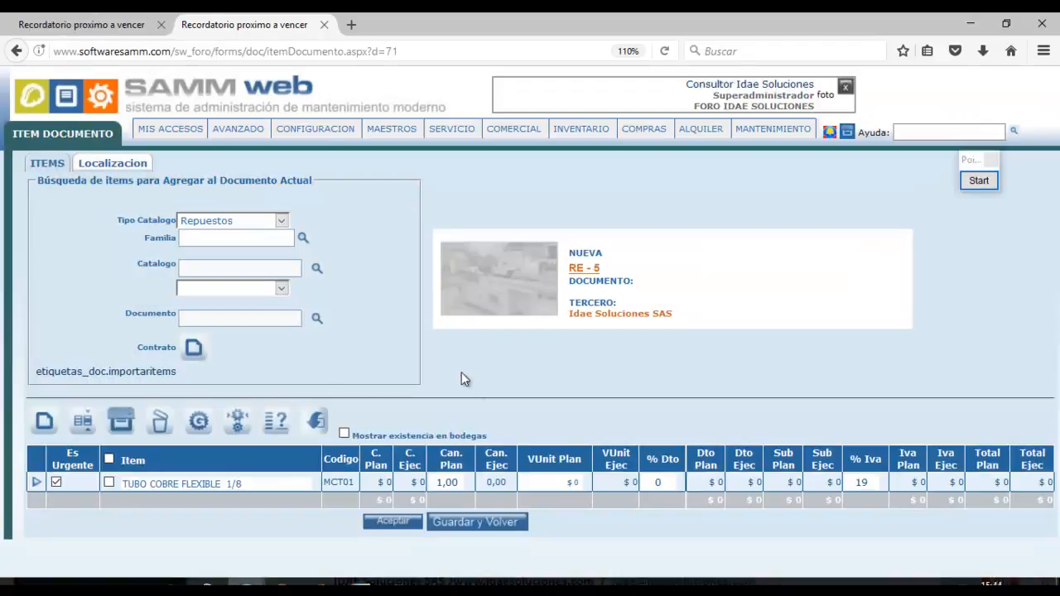
# Reload the item page and tick 'Mostrar existencia en bodegas'.
pyautogui.click(455, 51)
pyautogui.press('Return')
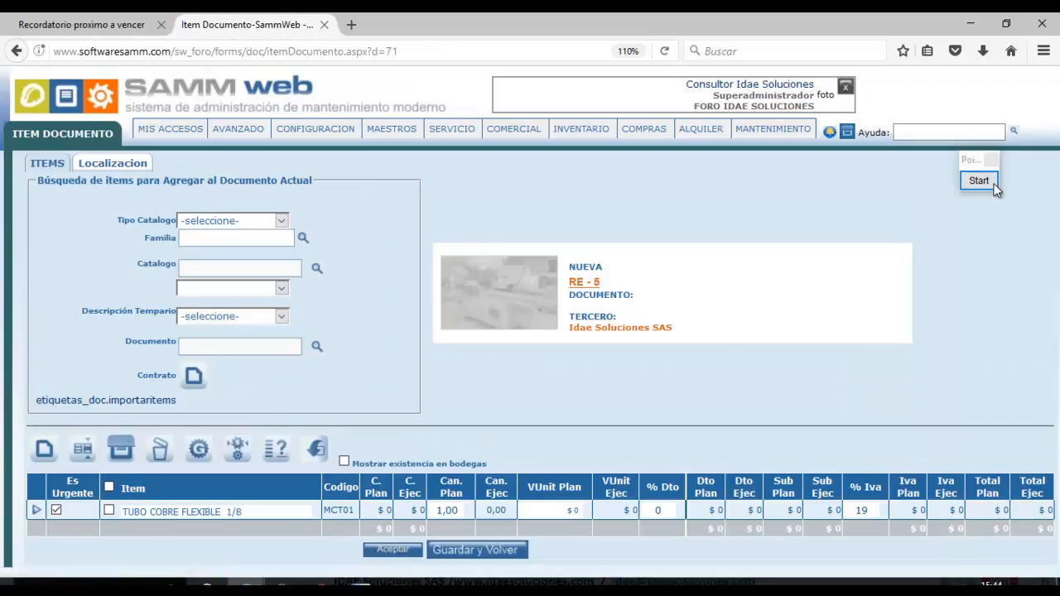
pyautogui.click(979, 179)
pyautogui.click(970, 402)
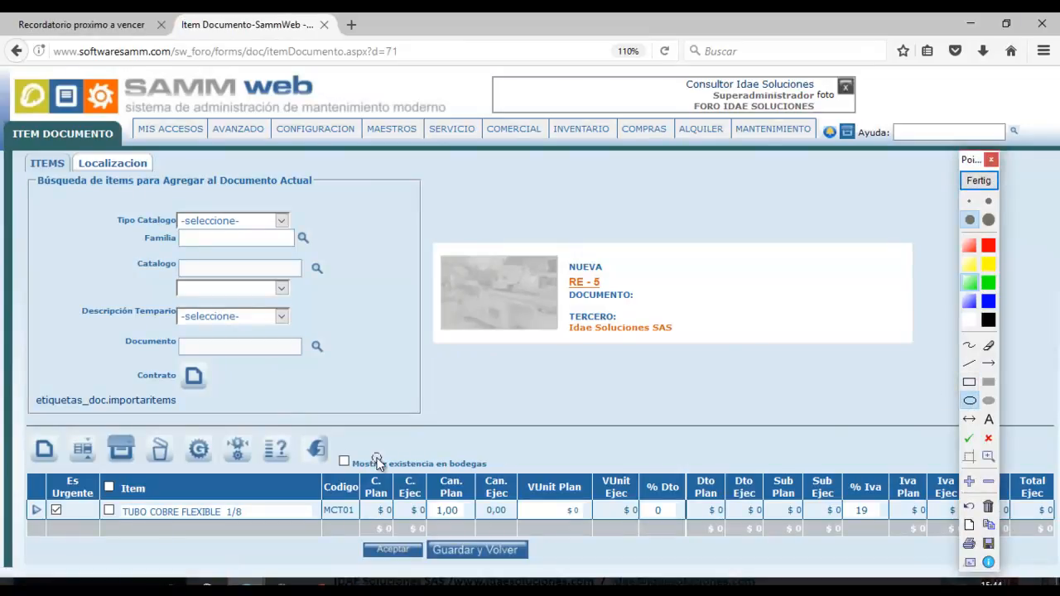
pyautogui.moveTo(335, 440)
pyautogui.mouseDown()
pyautogui.moveTo(469, 495)
pyautogui.moveTo(504, 490)
pyautogui.mouseUp()
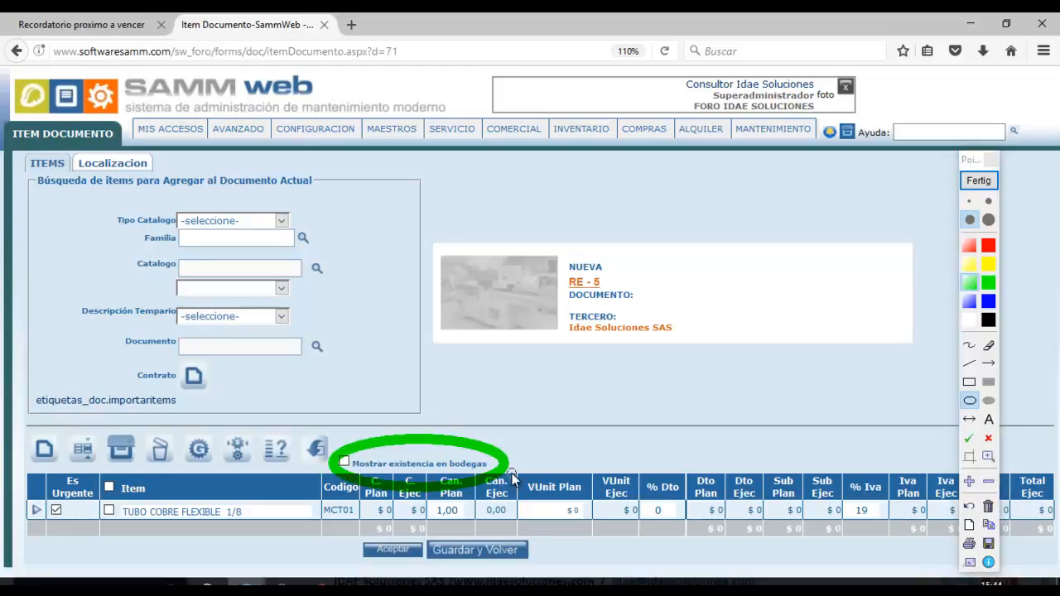
pyautogui.click(980, 181)
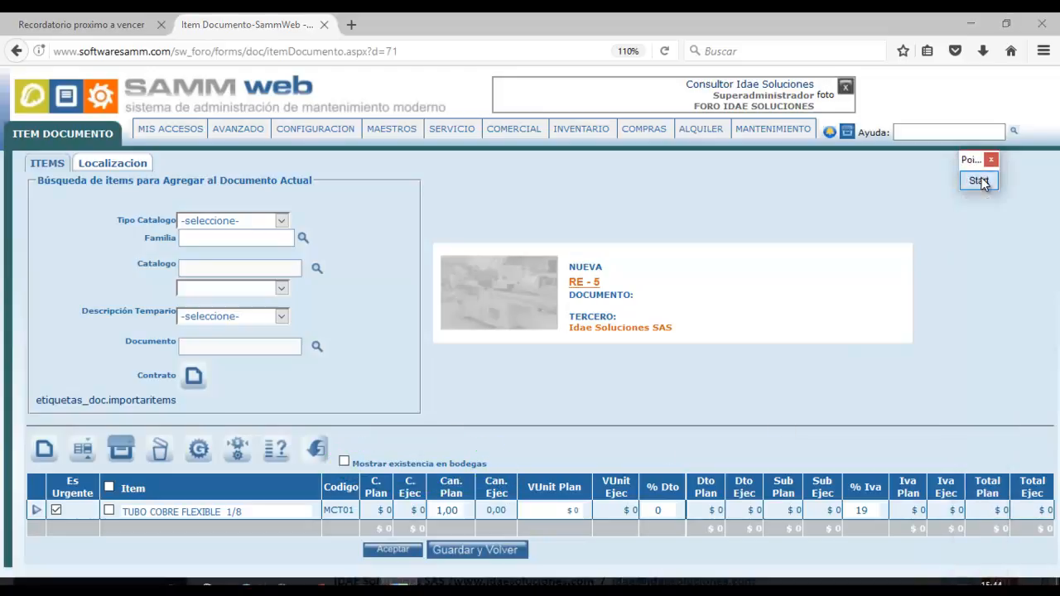
pyautogui.click(345, 464)
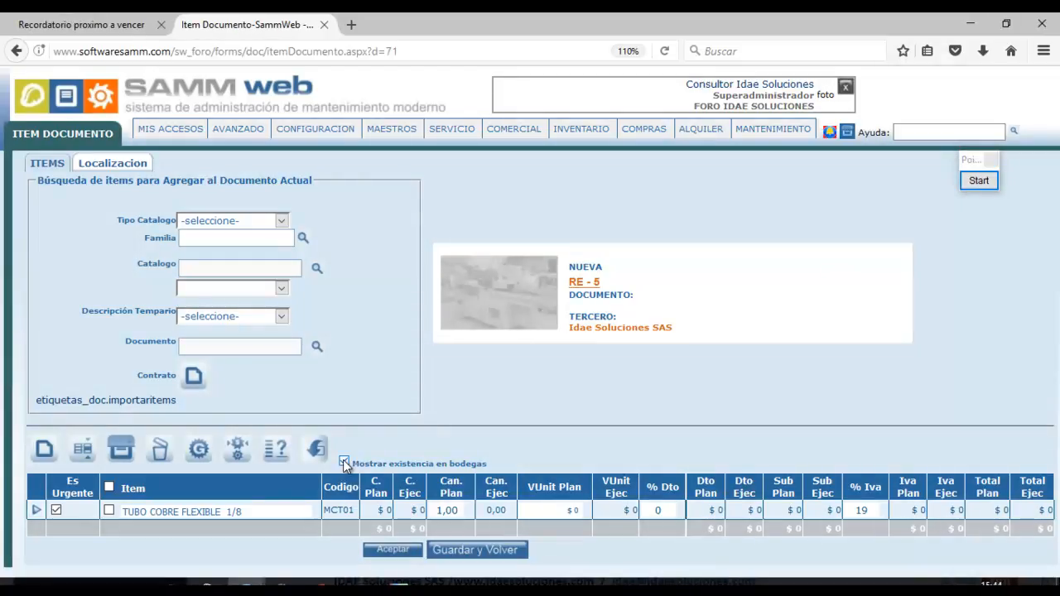
# Open the tube line's stock popup and confirm 12 units in Bodega principal.
pyautogui.click(464, 512)
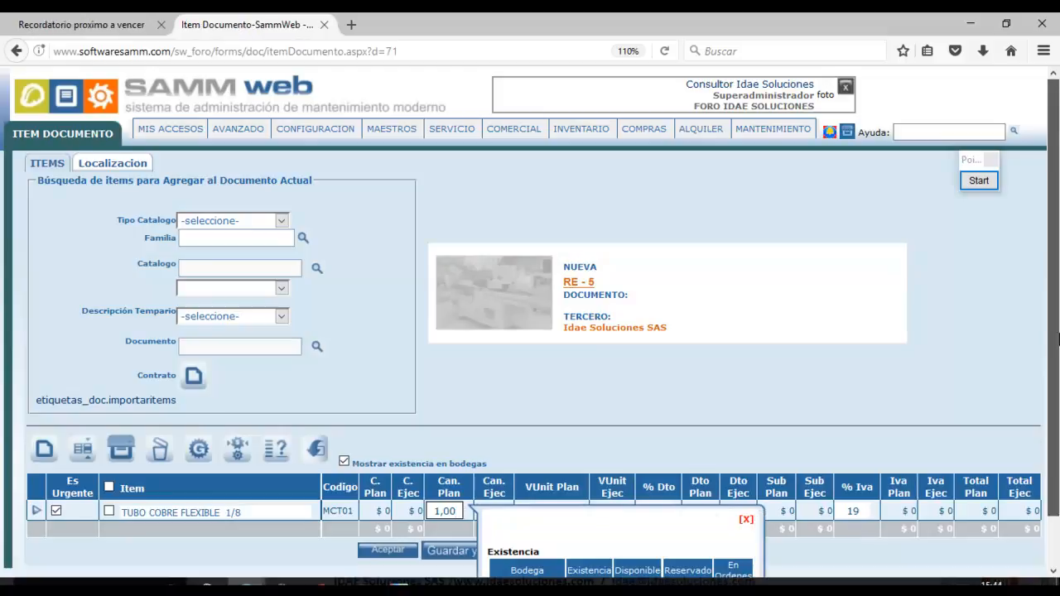
pyautogui.scroll(-1, 1045, 436)
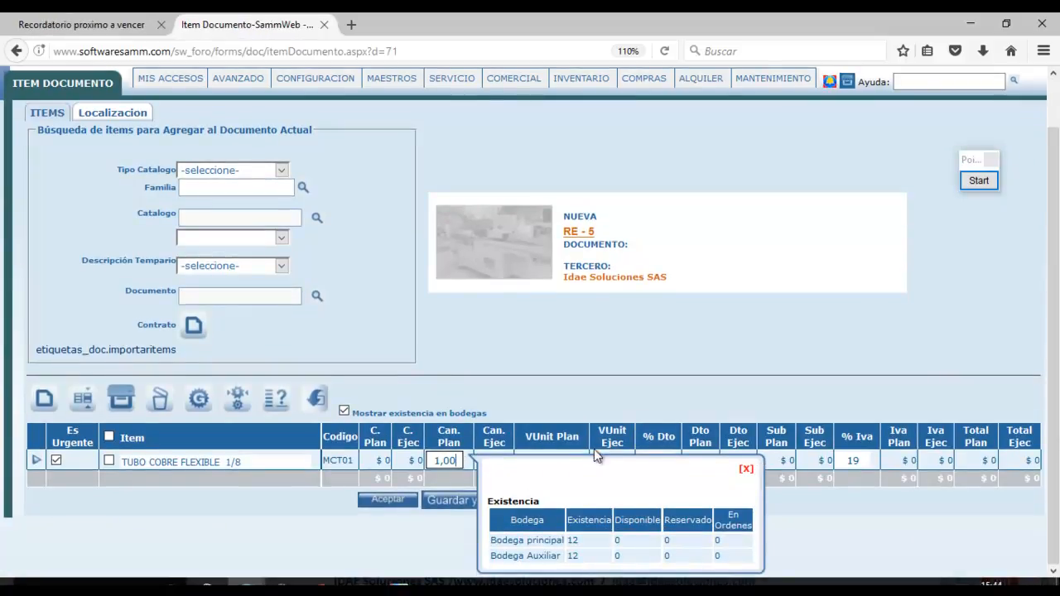
pyautogui.doubleClick(572, 541)
pyautogui.click(574, 556)
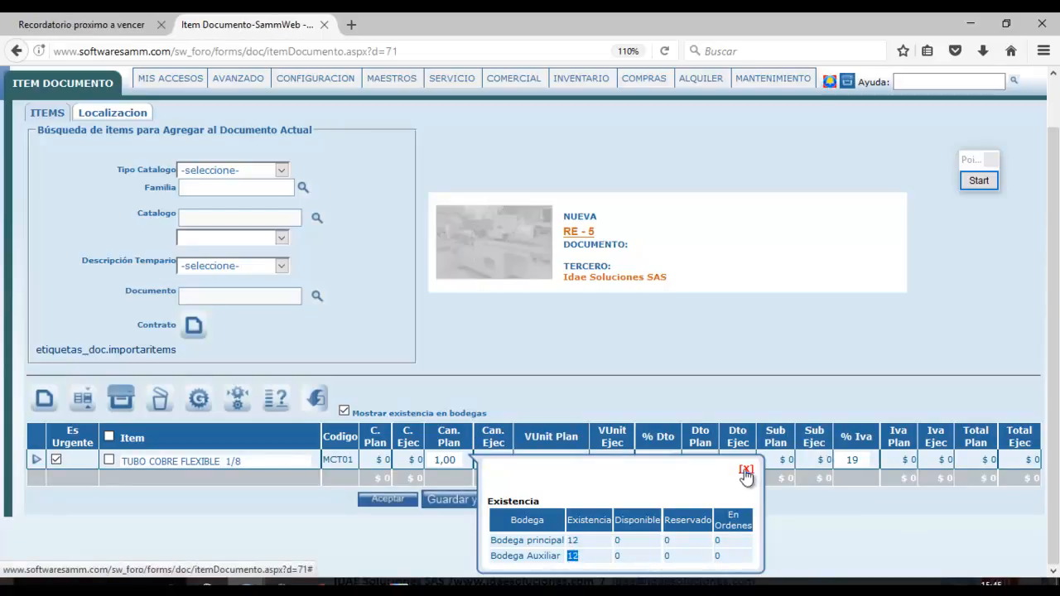
pyautogui.click(582, 539)
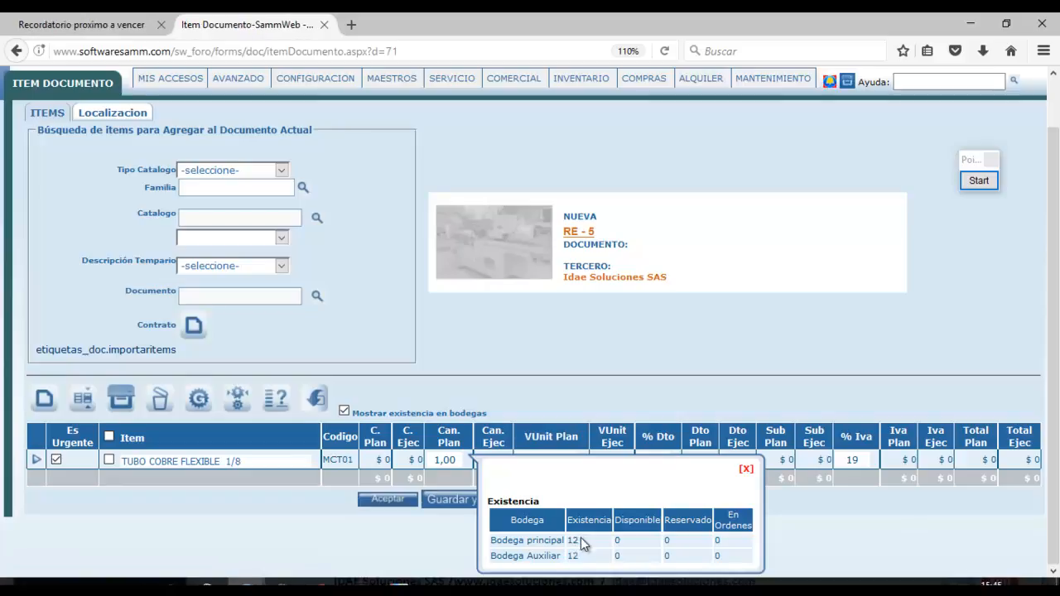
pyautogui.moveTo(574, 539); pyautogui.dragTo(568, 541)
pyautogui.click(748, 475)
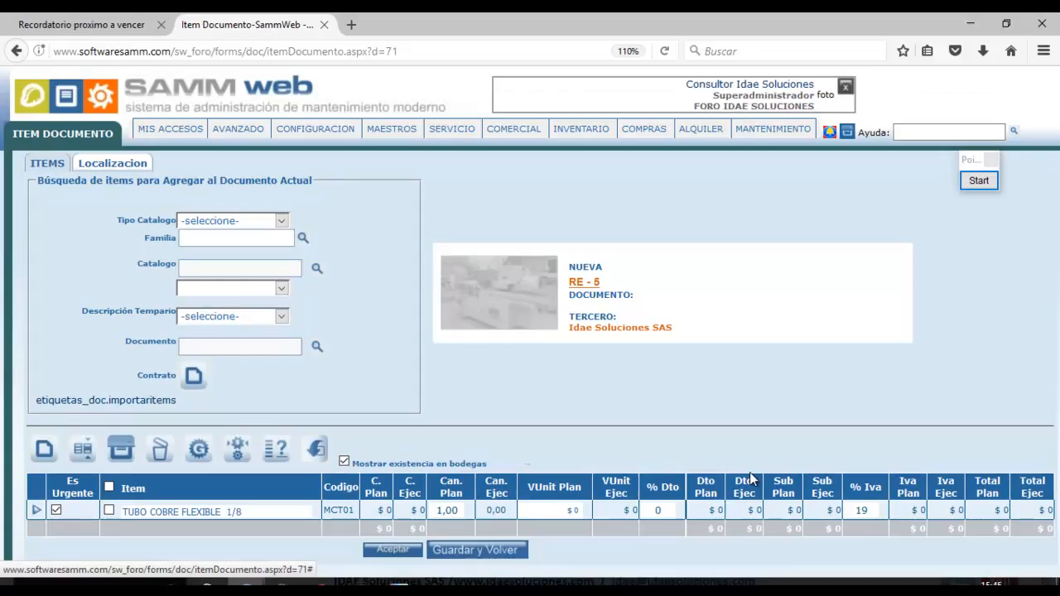
# Set the tube line to quantity 24 at unit price 3200 and accept.
pyautogui.click(445, 510)
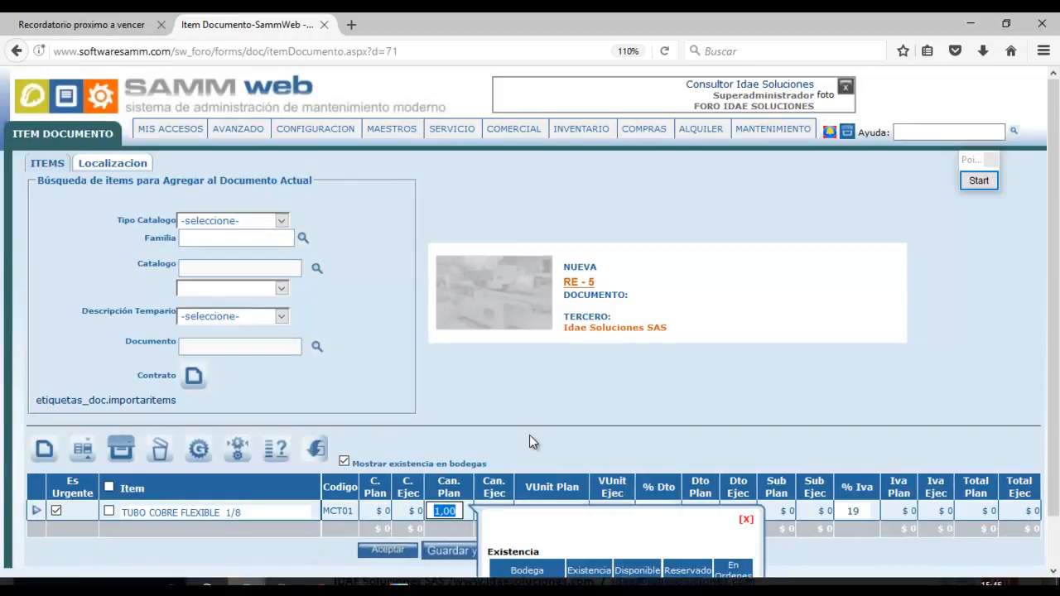
pyautogui.write('24')
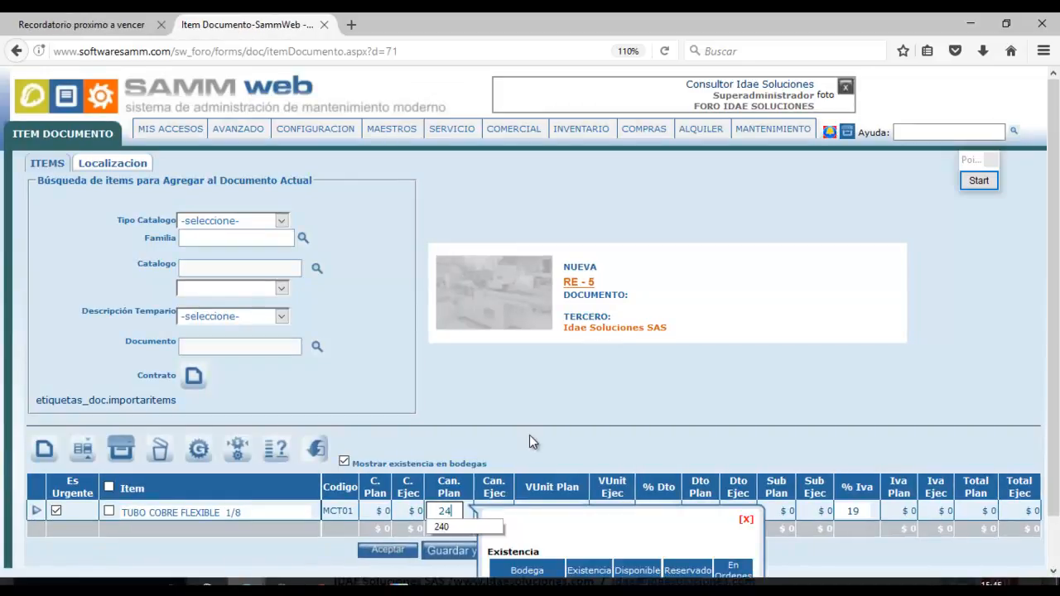
pyautogui.click(743, 519)
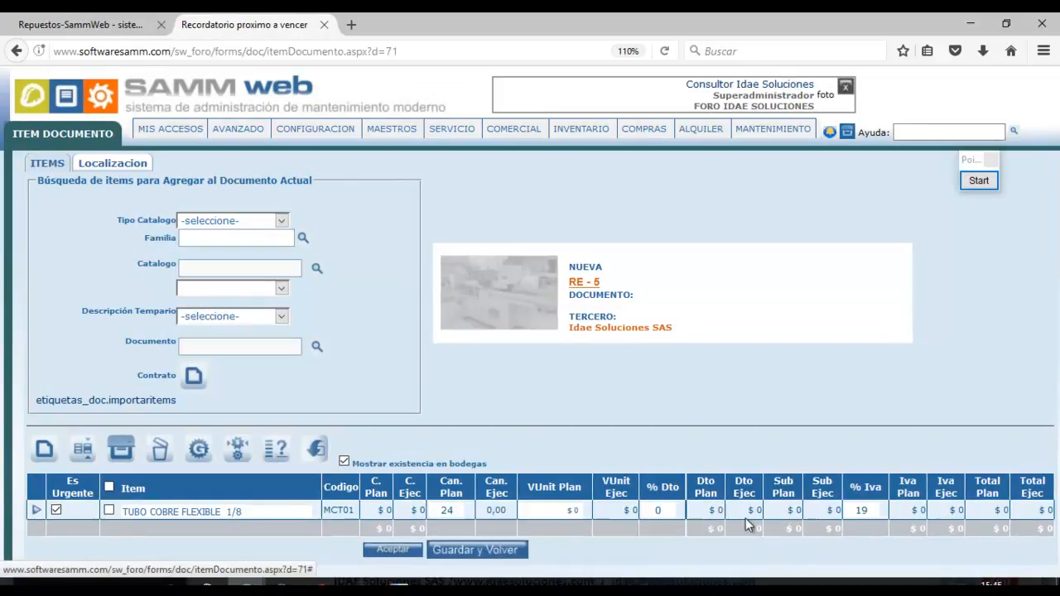
pyautogui.click(562, 511)
pyautogui.moveTo(562, 511); pyautogui.dragTo(587, 524)
pyautogui.write('3200')
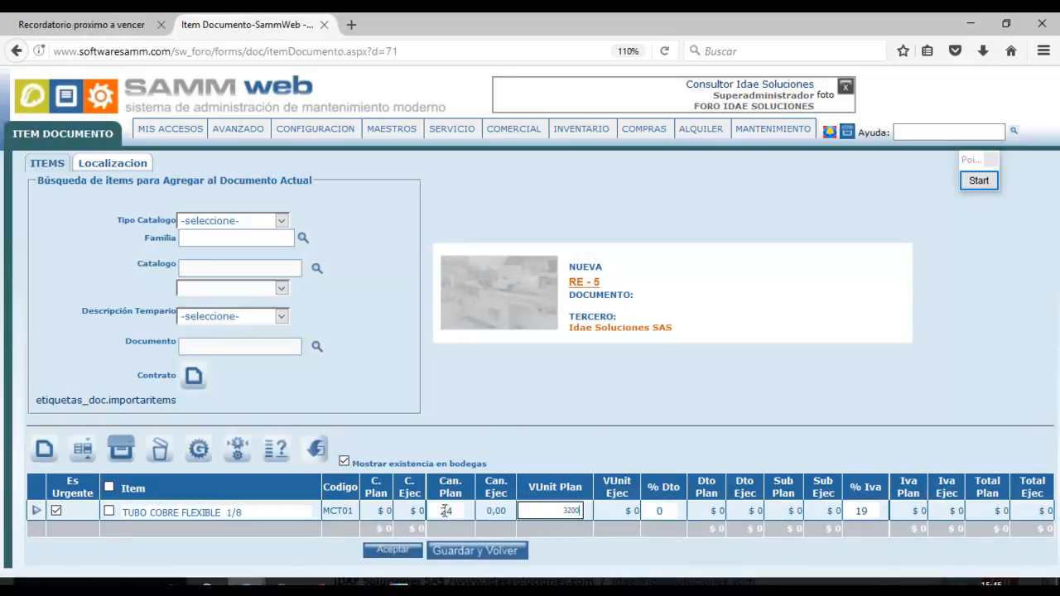
pyautogui.click(408, 550)
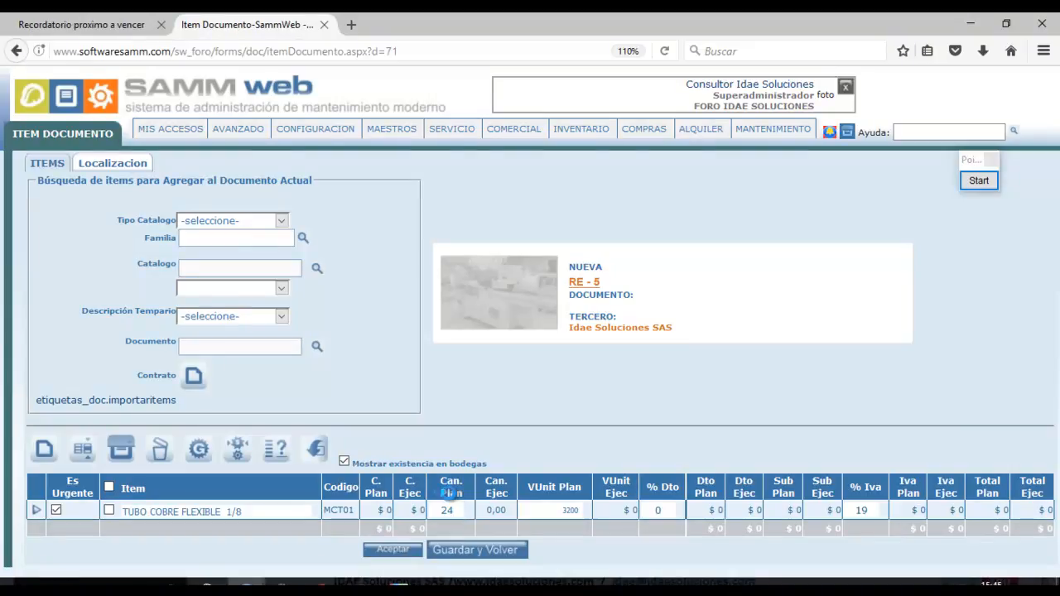
# Compare against the tube's 2300 cost for Bodega principal in the parts catalogue.
pyautogui.click(110, 18)
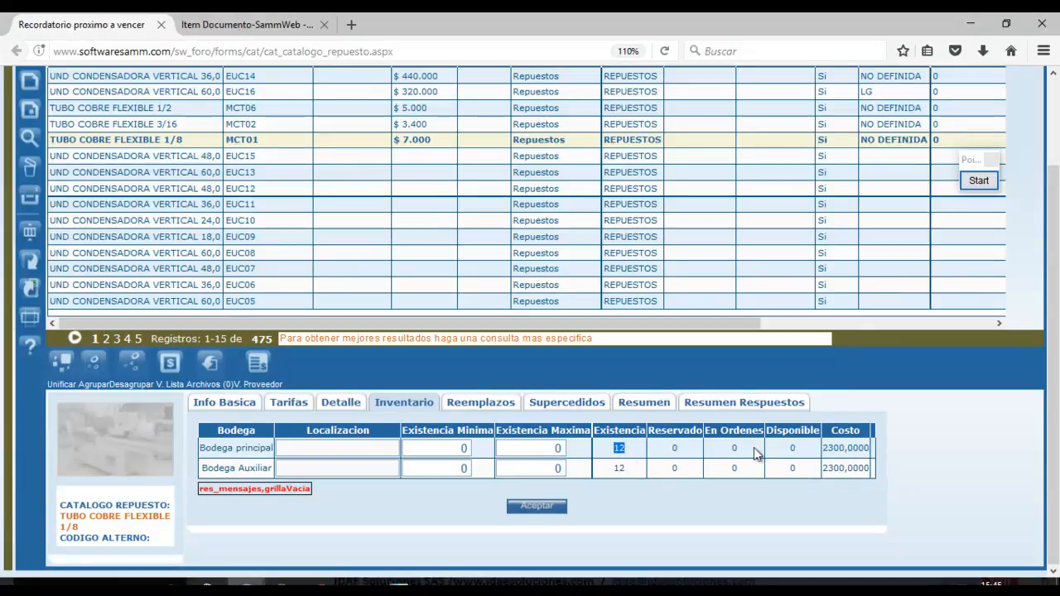
pyautogui.doubleClick(833, 448)
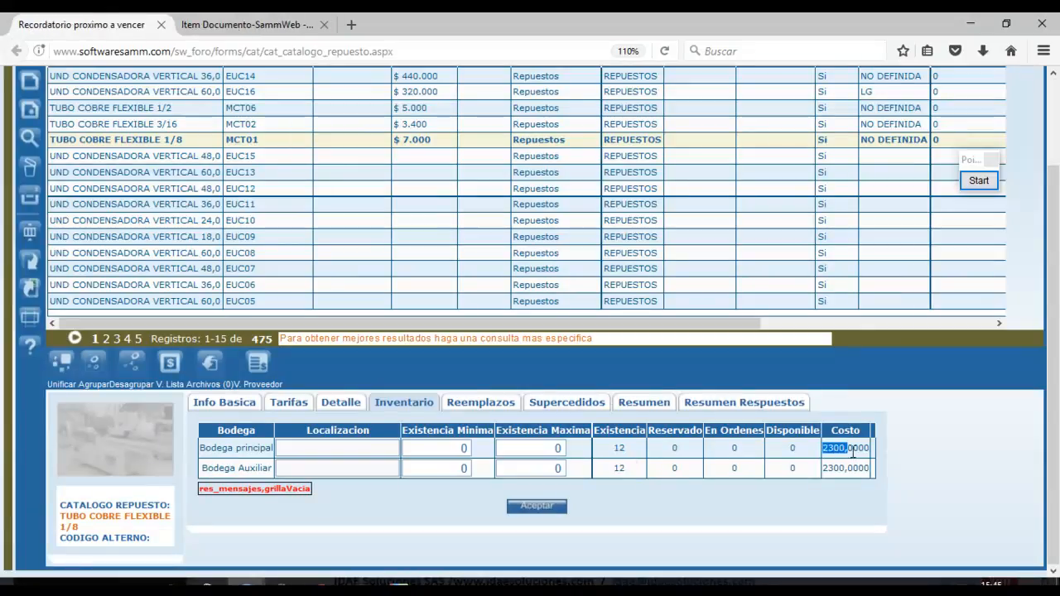
pyautogui.click(232, 25)
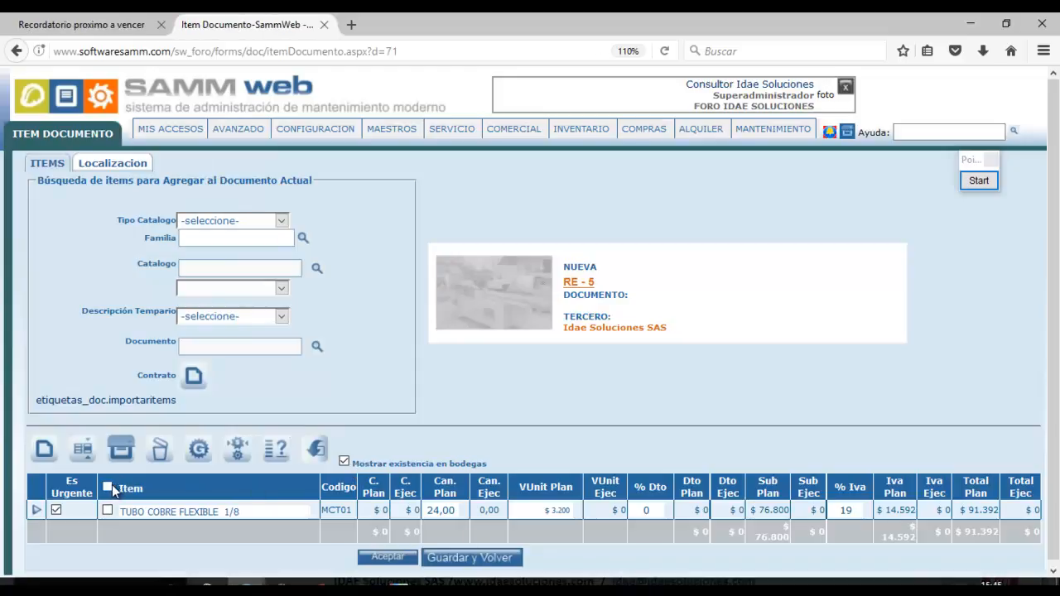
pyautogui.moveTo(1057, 368); pyautogui.dragTo(1059, 393)
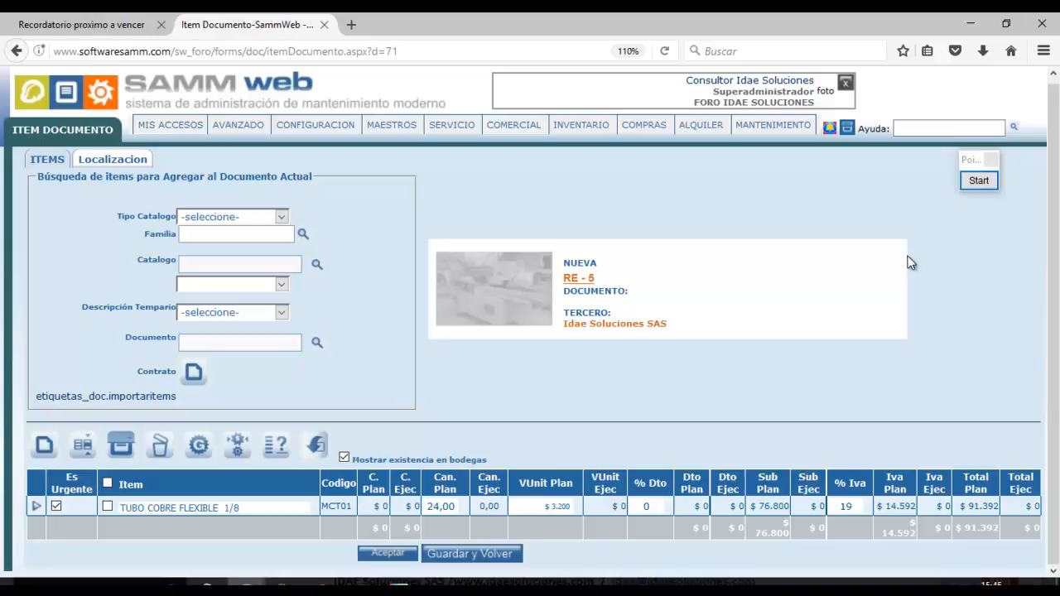
pyautogui.click(990, 183)
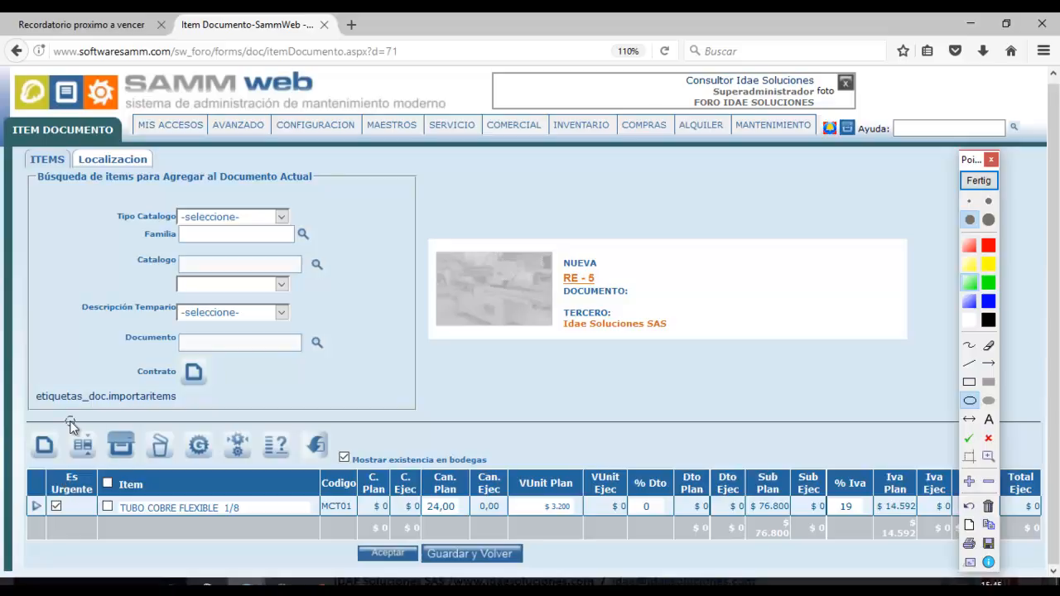
pyautogui.moveTo(60, 414); pyautogui.dragTo(106, 472)
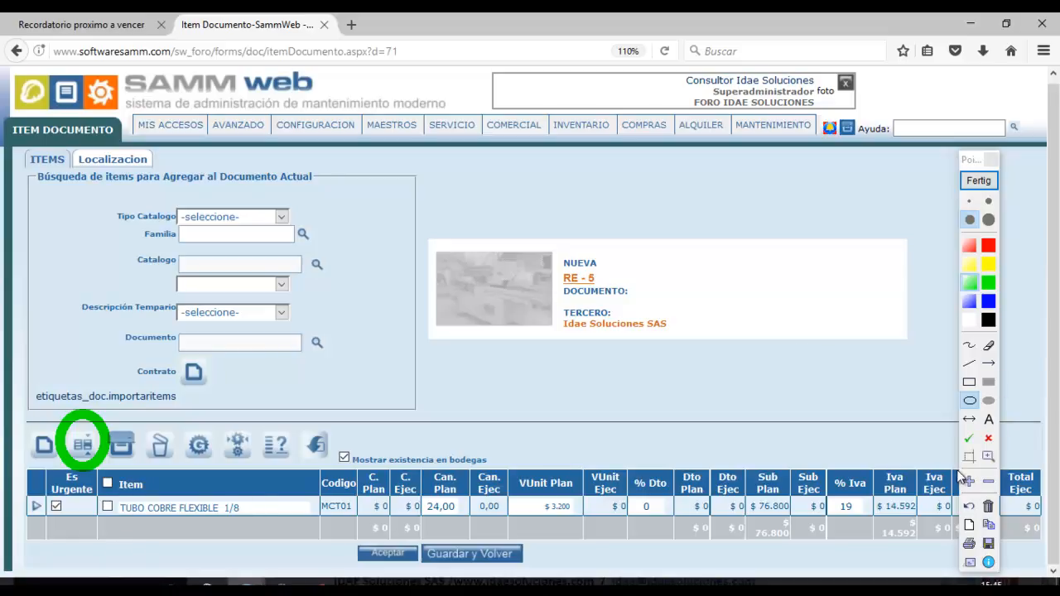
pyautogui.click(970, 438)
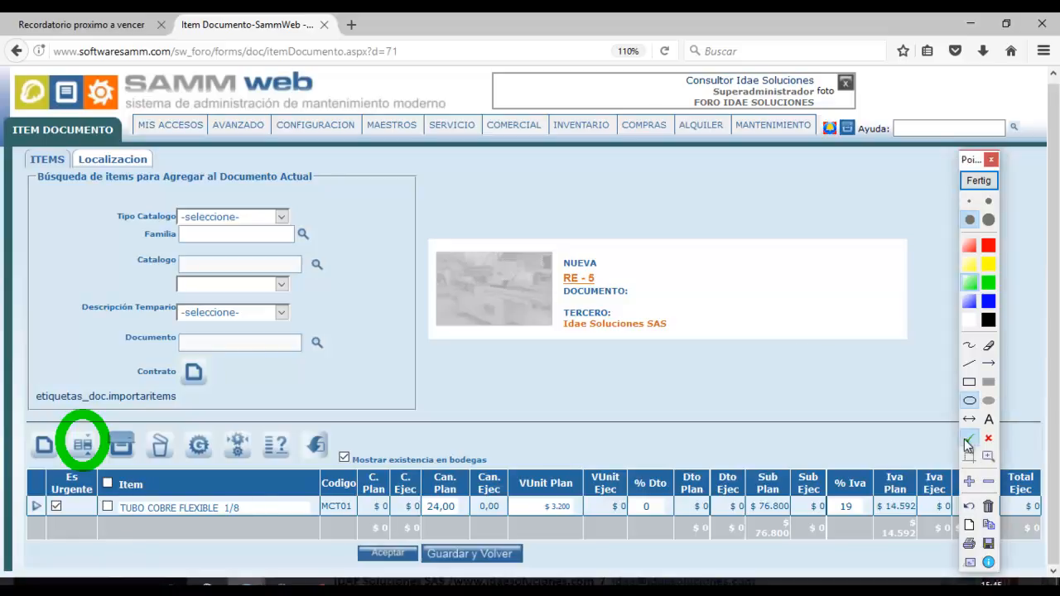
pyautogui.click(169, 489)
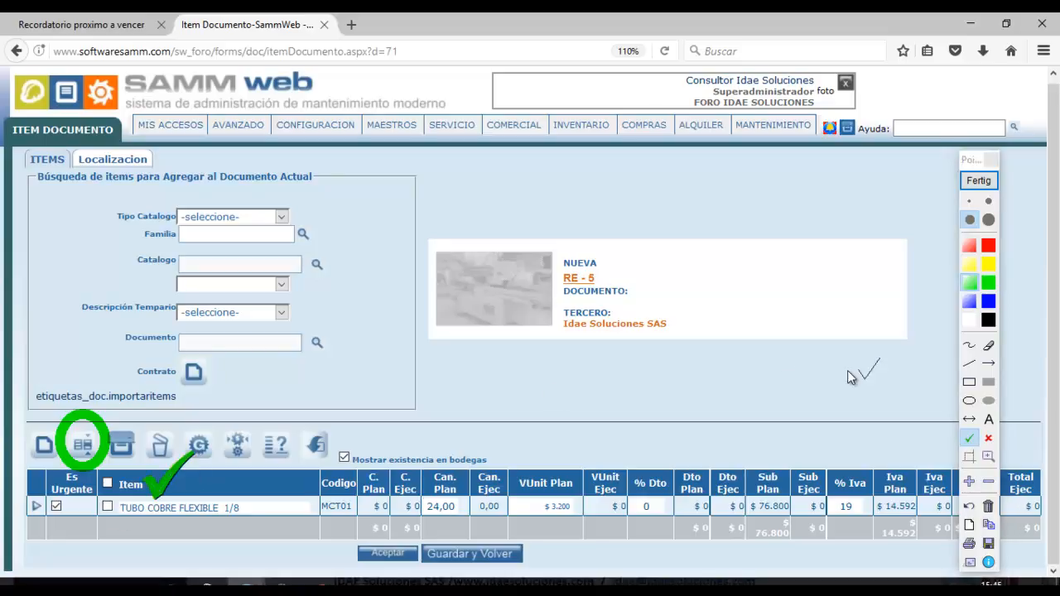
pyautogui.click(110, 507)
pyautogui.click(970, 402)
pyautogui.click(988, 304)
pyautogui.moveTo(15, 487); pyautogui.dragTo(62, 529)
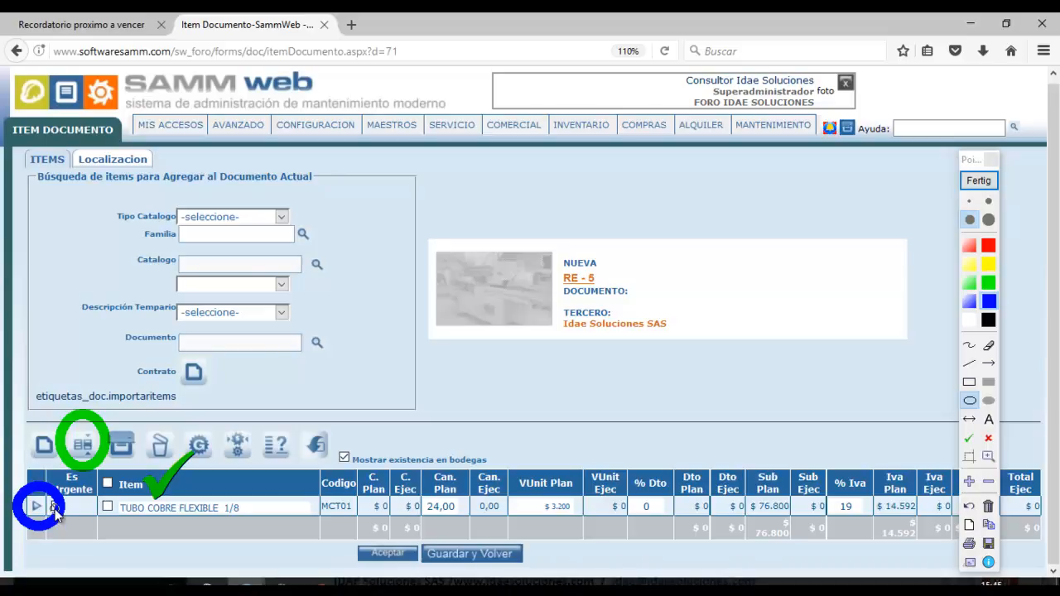
pyautogui.click(991, 181)
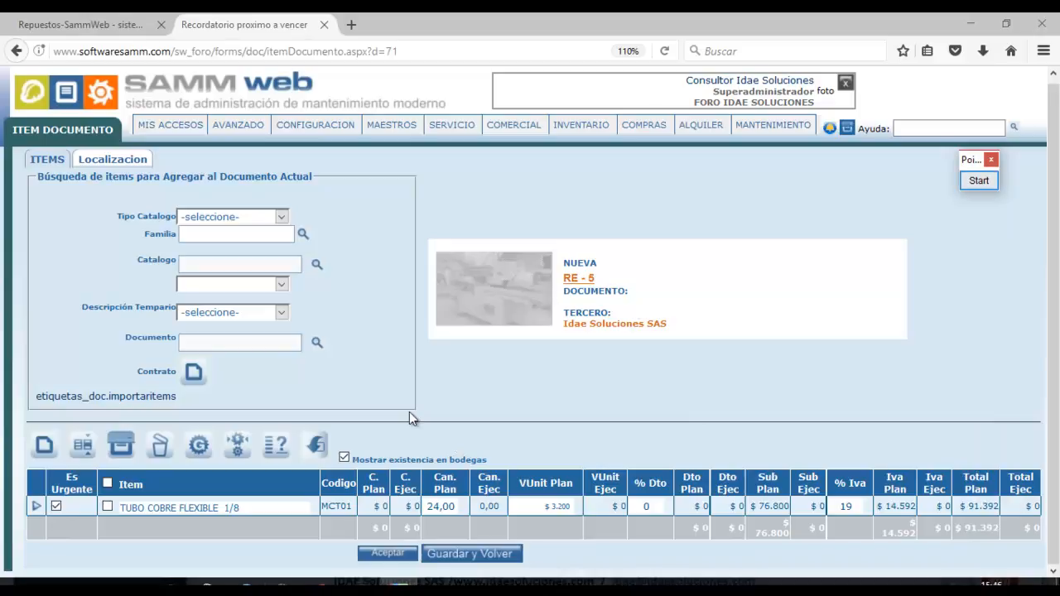
# Choose Bodega principal as the tube line's warehouse in Editar Item and accept.
pyautogui.click(37, 507)
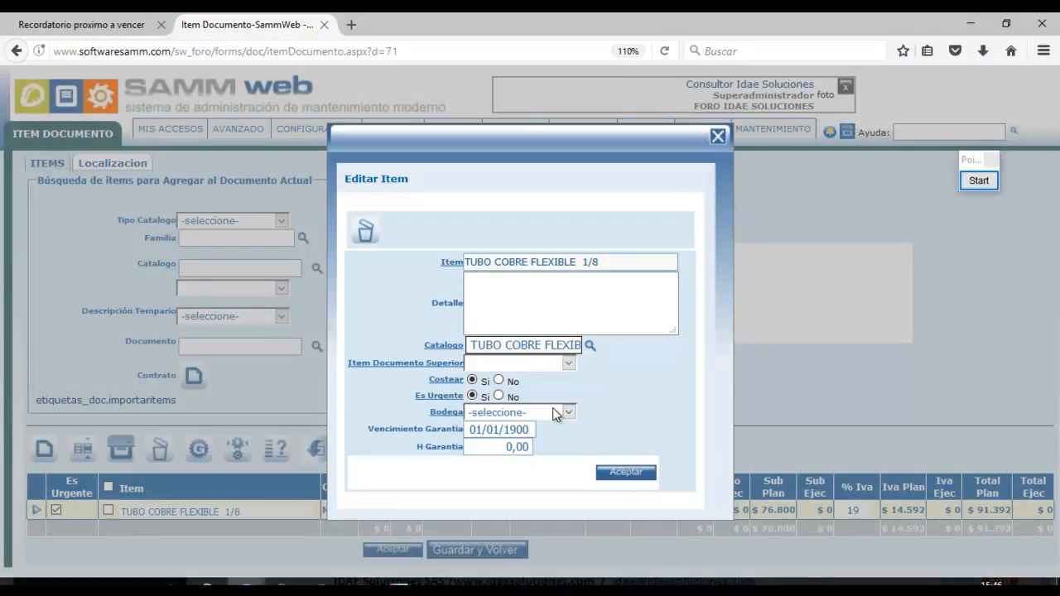
pyautogui.click(555, 412)
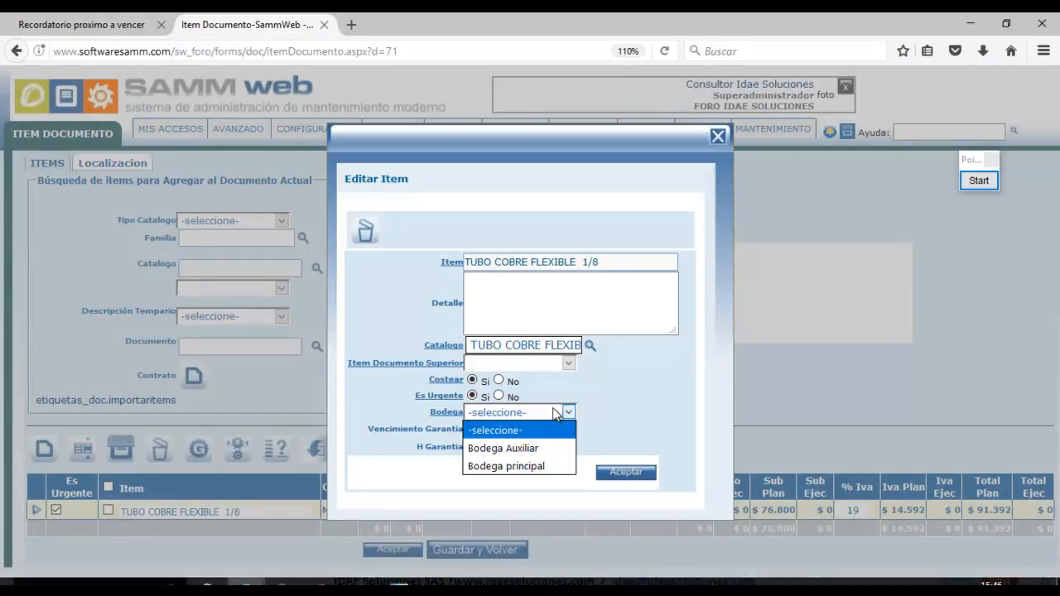
pyautogui.click(519, 466)
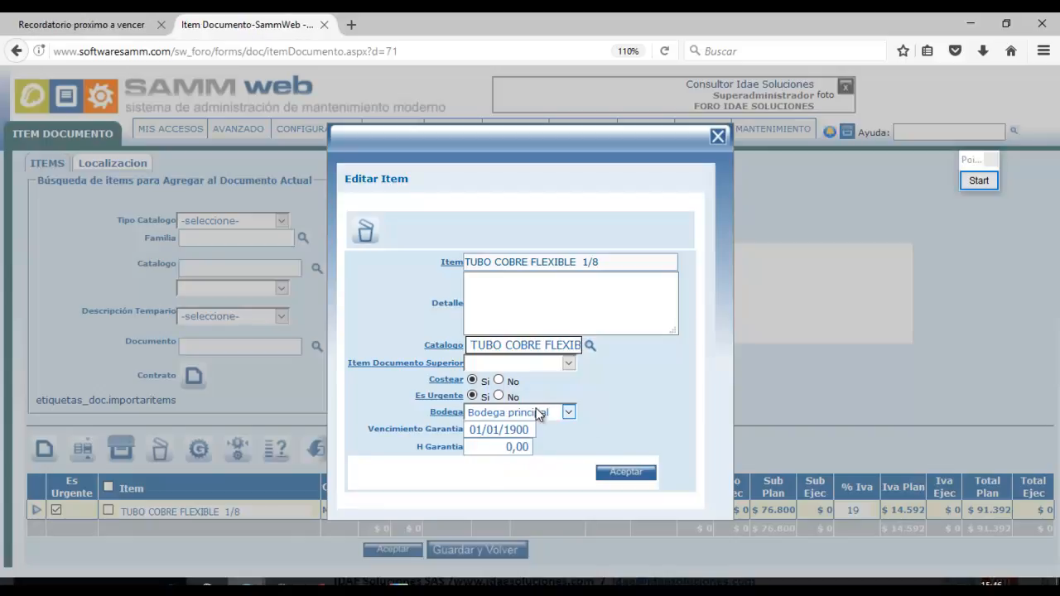
pyautogui.moveTo(609, 261); pyautogui.dragTo(463, 261)
pyautogui.click(627, 472)
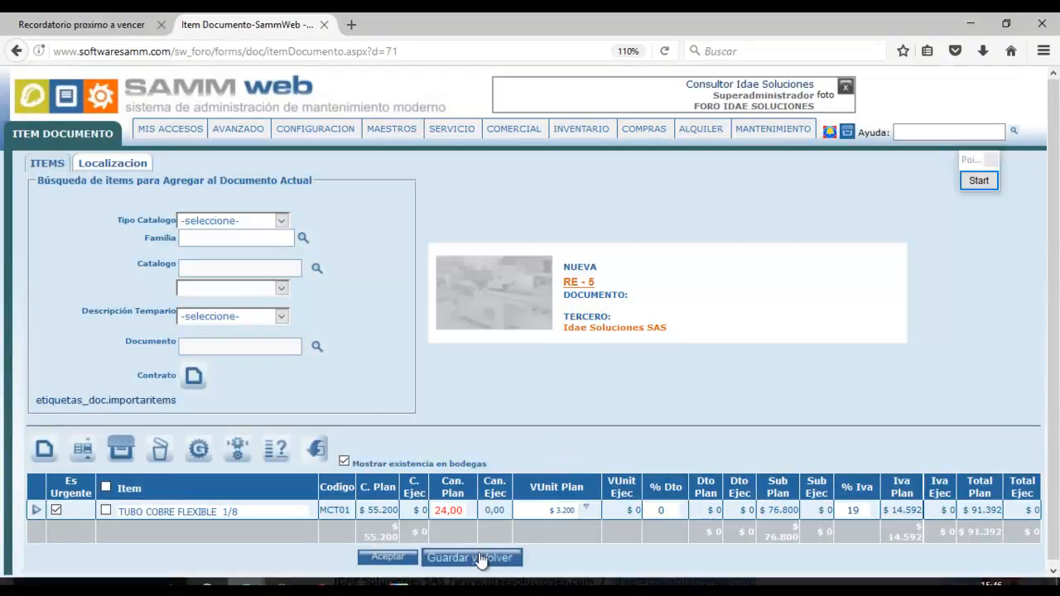
# Open RE-5, start Cambiar de Estado and list the Estado Destino options.
pyautogui.click(576, 286)
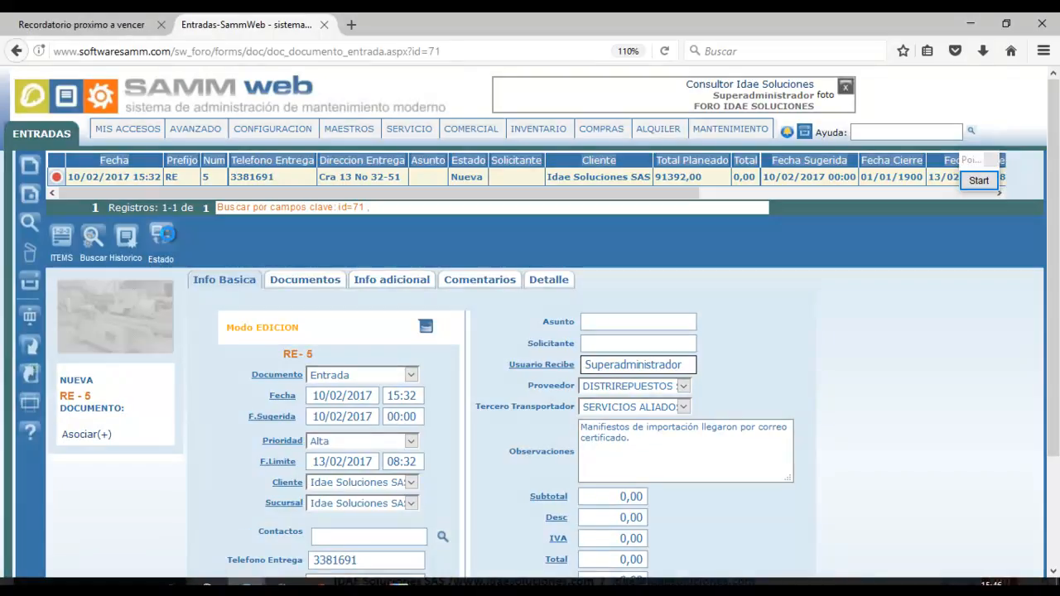
pyautogui.click(162, 236)
pyautogui.click(501, 268)
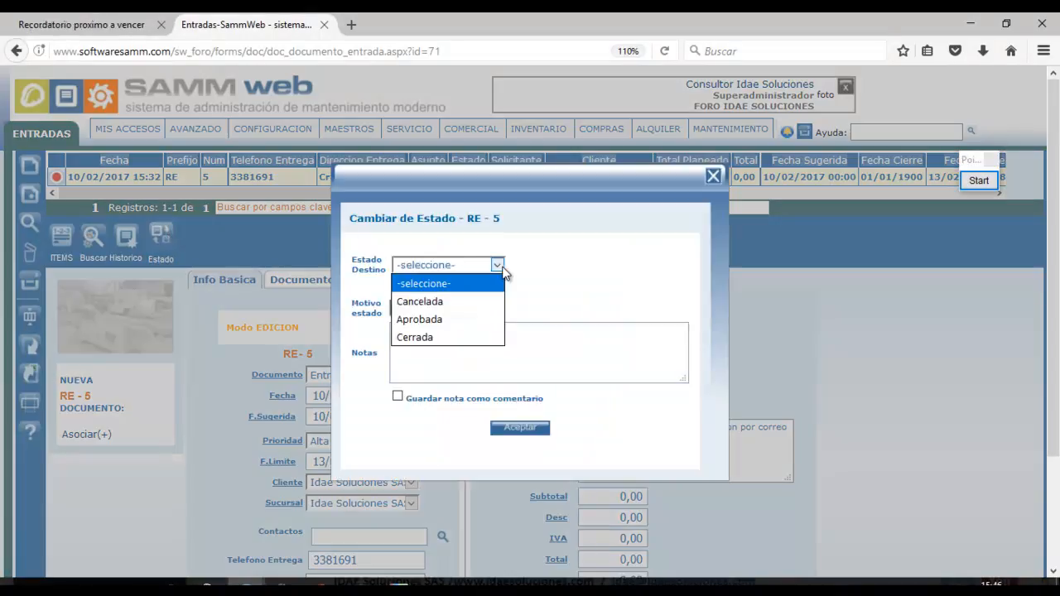
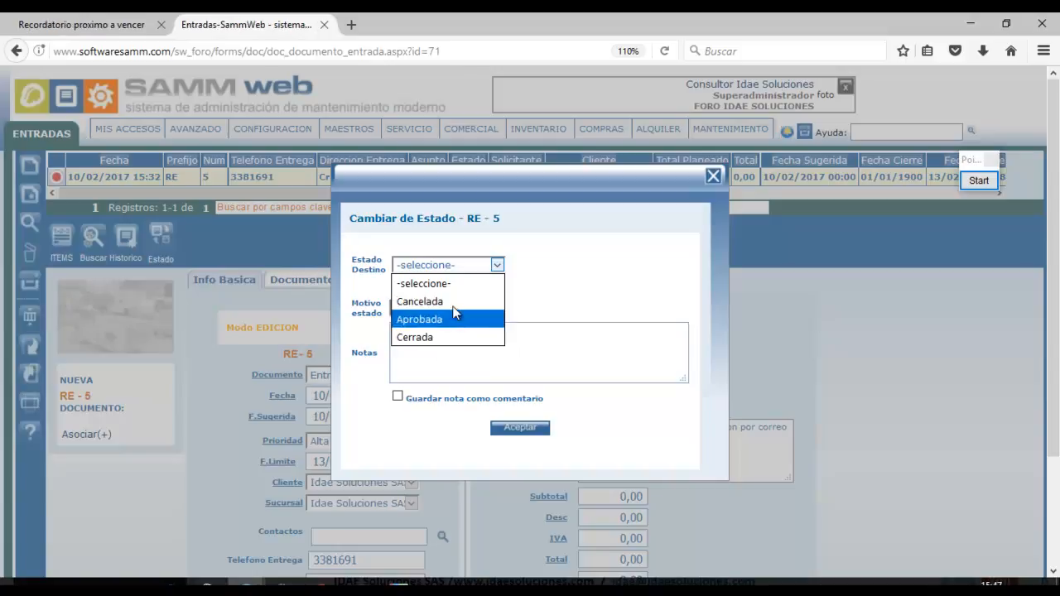
# Pick Cerrada as Estado Destino and accept, closing RE-5 on 10/02/2017 15:47.
pyautogui.click(447, 338)
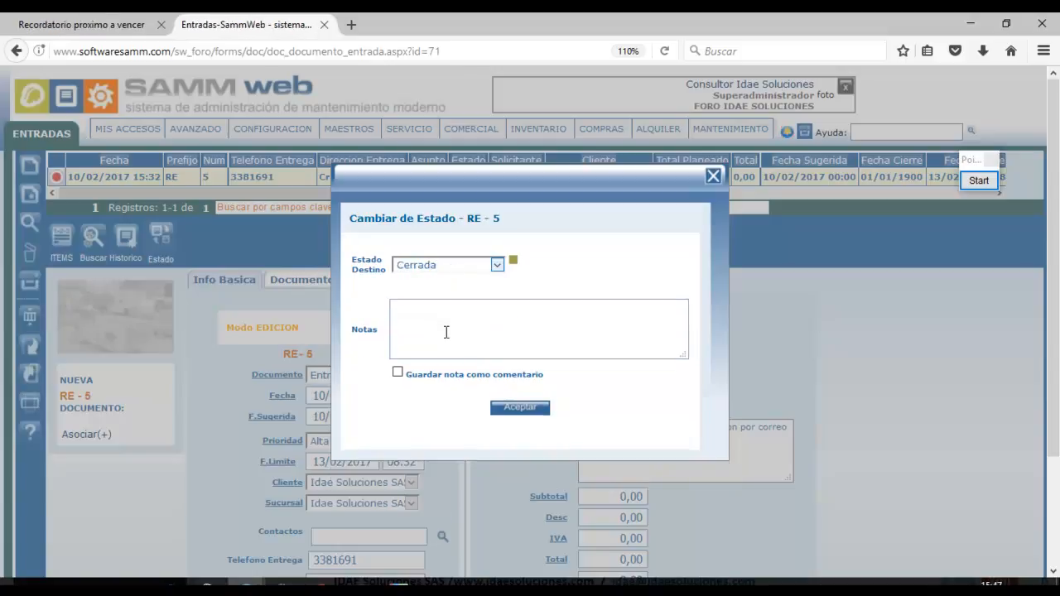
pyautogui.click(519, 406)
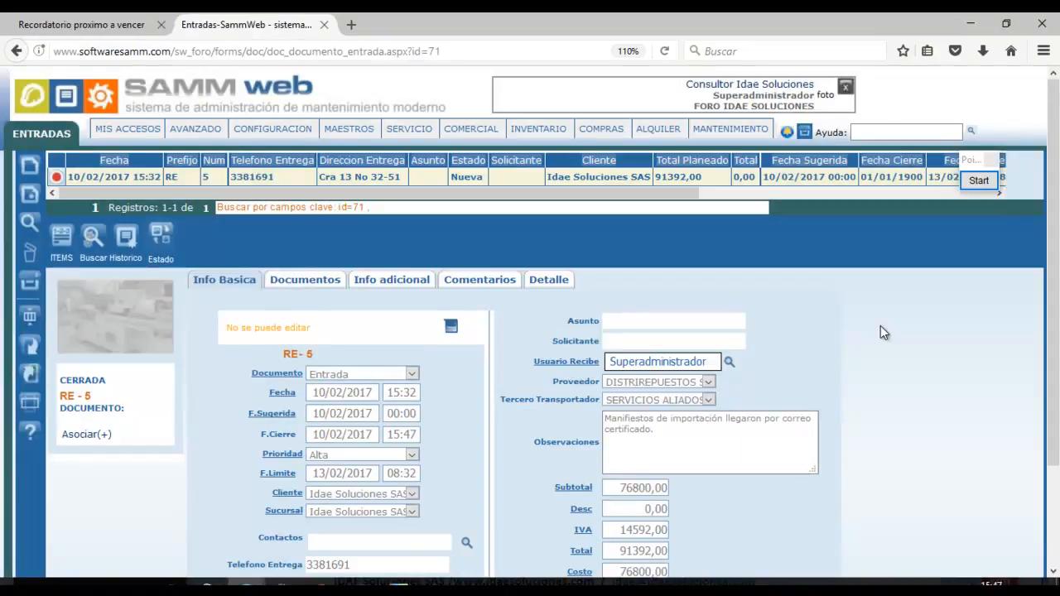
pyautogui.scroll(-2, 680, 297)
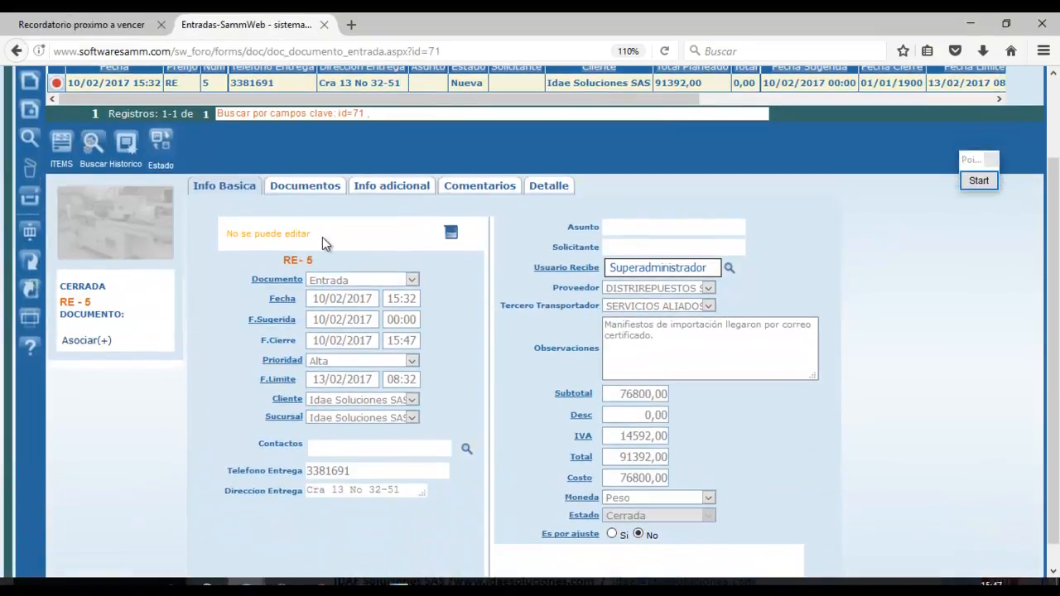
# Show RE-5's Detalle lines and outline MCT01's 24 planned and 24 executed quantities.
pyautogui.click(551, 186)
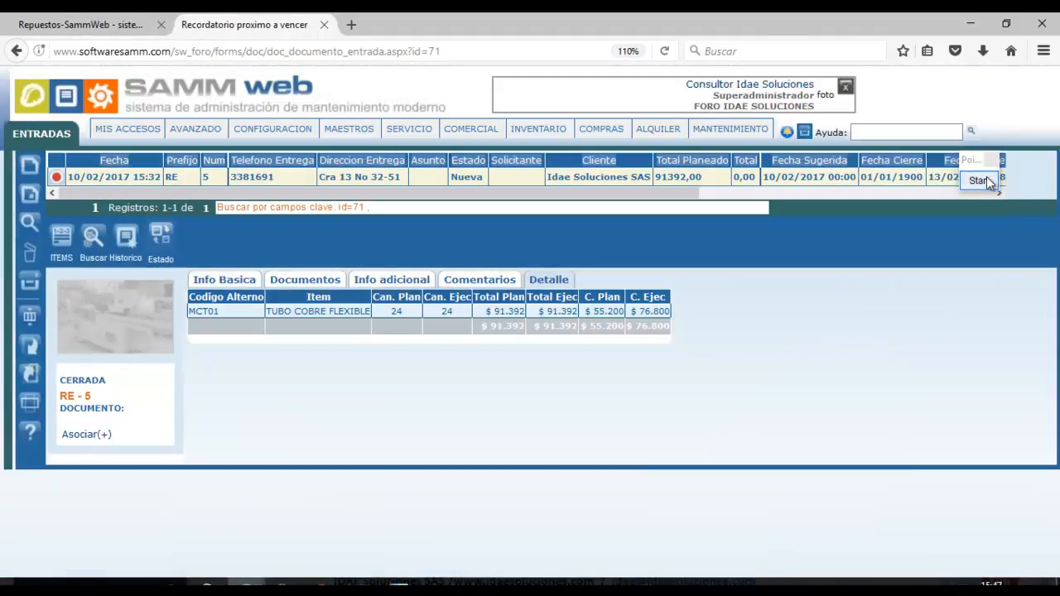
pyautogui.click(979, 181)
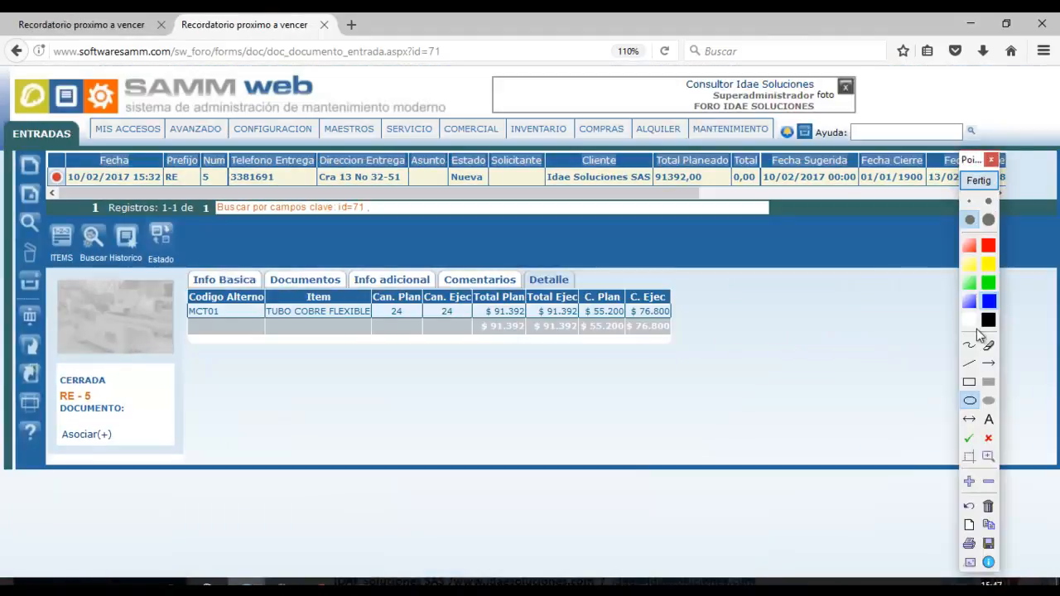
pyautogui.click(970, 384)
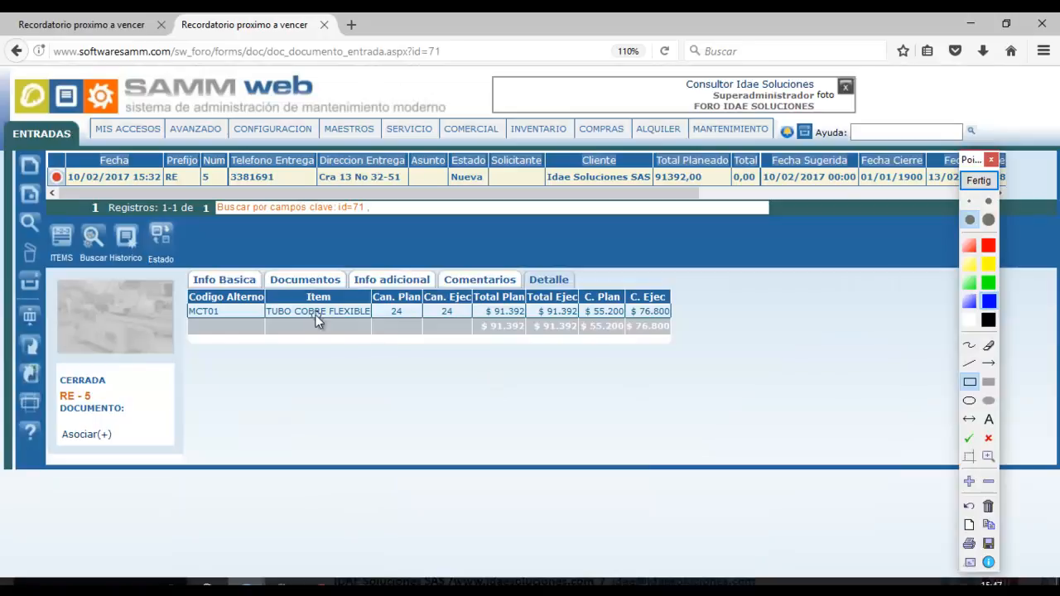
pyautogui.moveTo(357, 288)
pyautogui.mouseDown()
pyautogui.moveTo(511, 334)
pyautogui.moveTo(684, 347)
pyautogui.mouseUp()
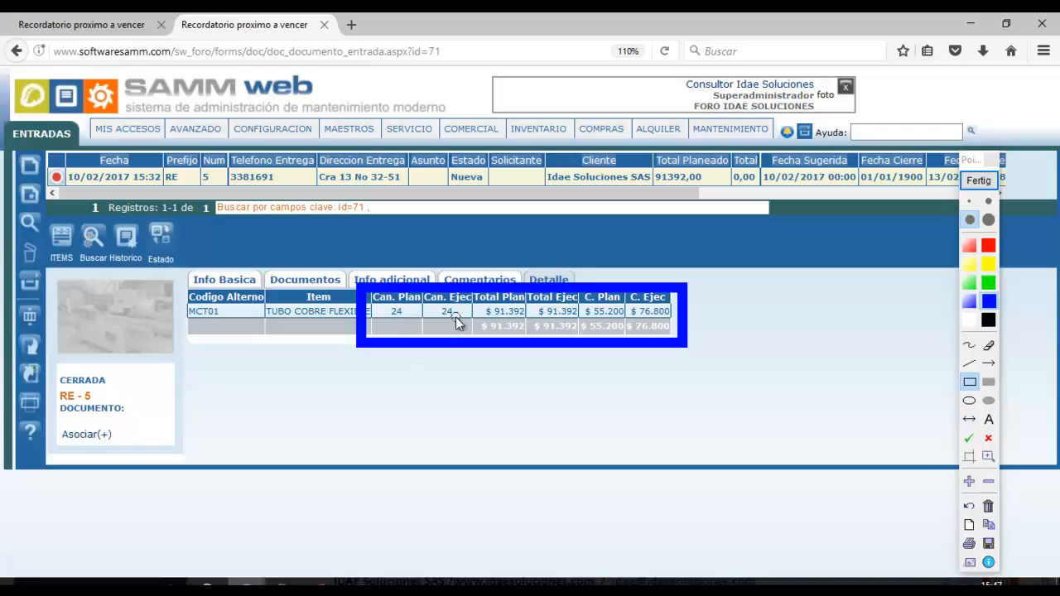
# Select MCT01 TUBO COBRE FLEXIBLE 1/8 in the catalog and highlight Bodega principal's 36 stock and 3200 cost.
pyautogui.click(978, 181)
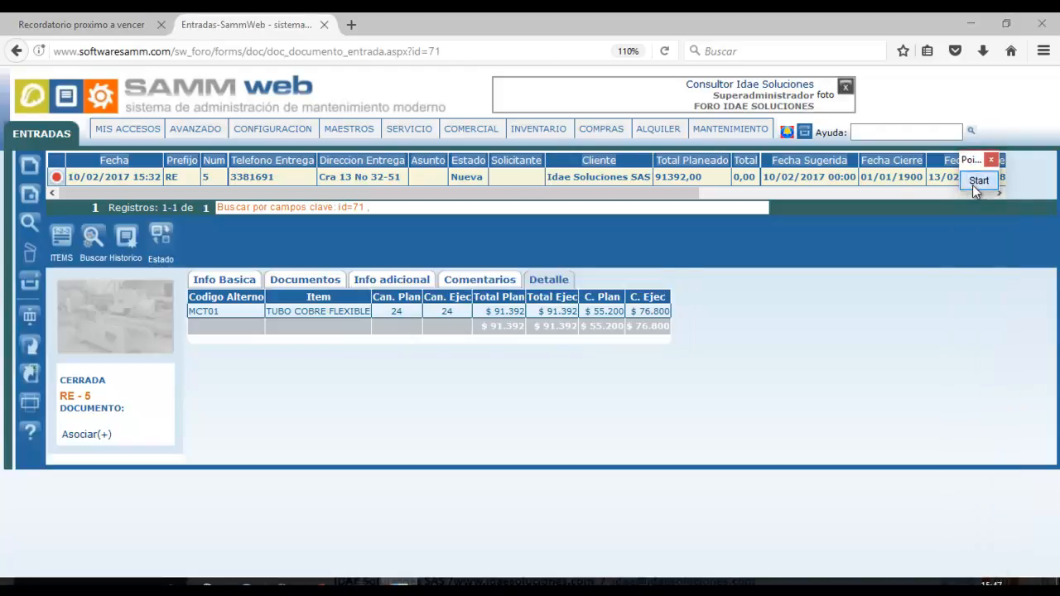
pyautogui.click(50, 20)
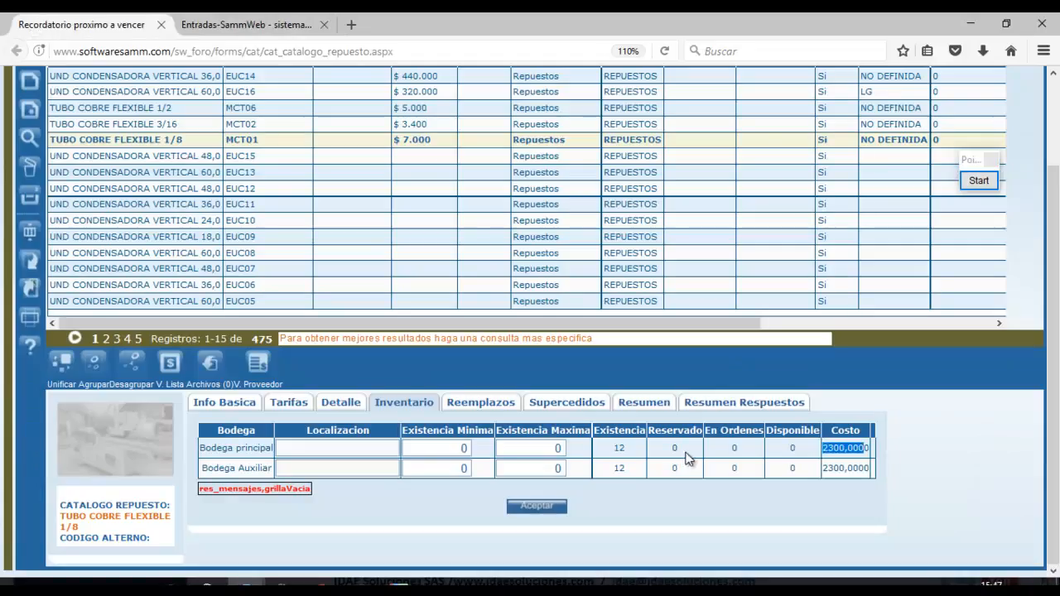
pyautogui.click(628, 235)
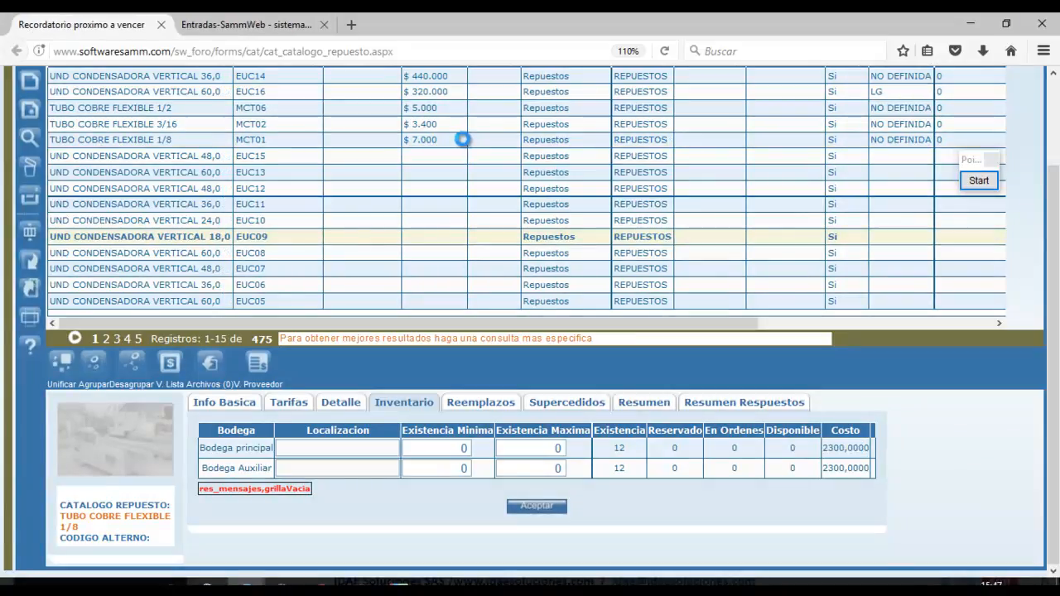
pyautogui.click(466, 139)
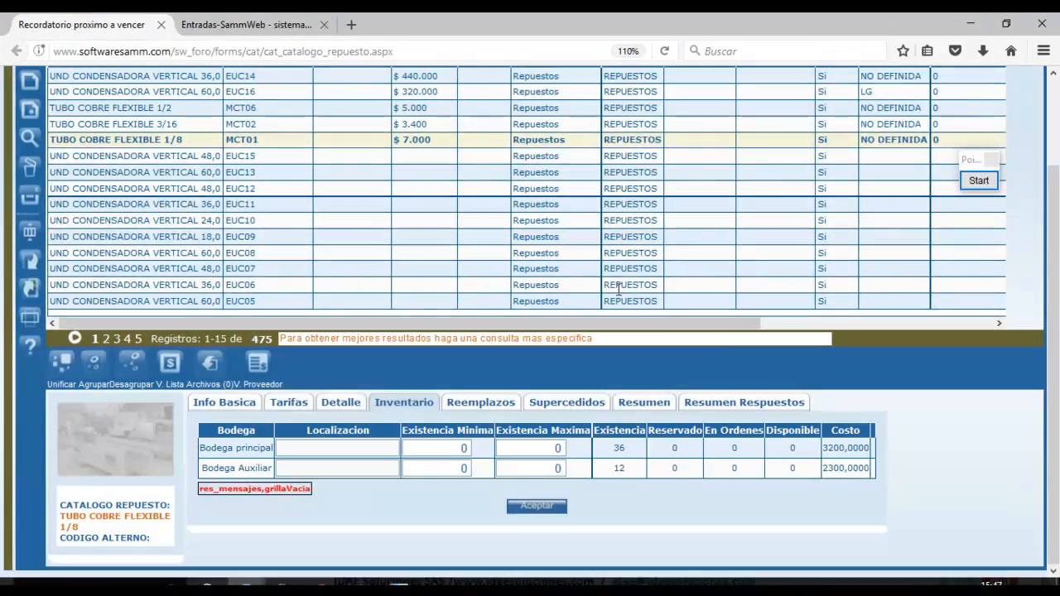
pyautogui.doubleClick(618, 448)
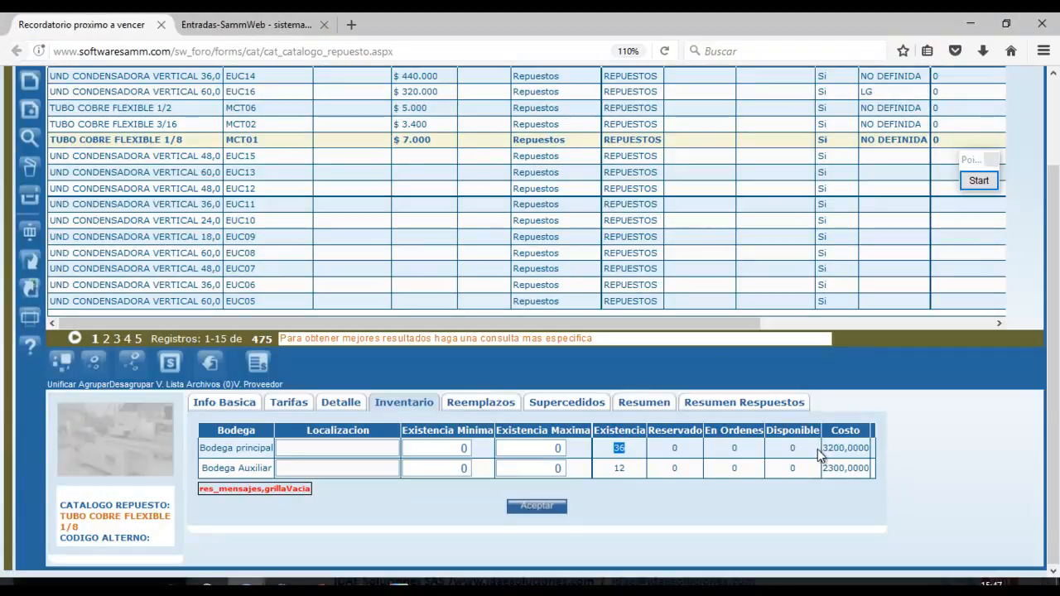
pyautogui.moveTo(823, 448); pyautogui.dragTo(870, 449)
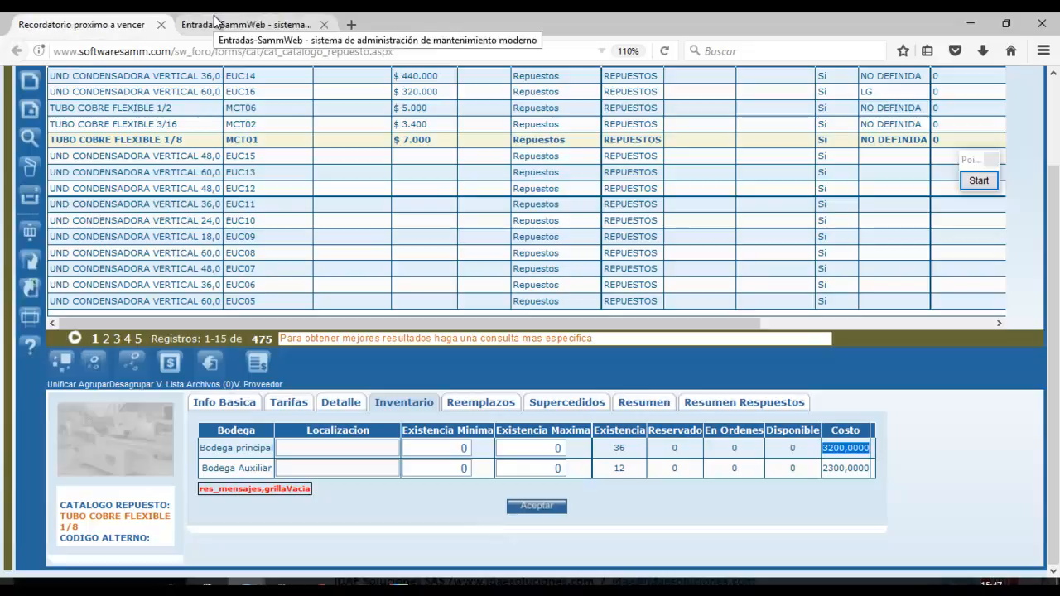
# Check the meeting sharing window, then minimize it to return to the catalog.
pyautogui.click(362, 584)
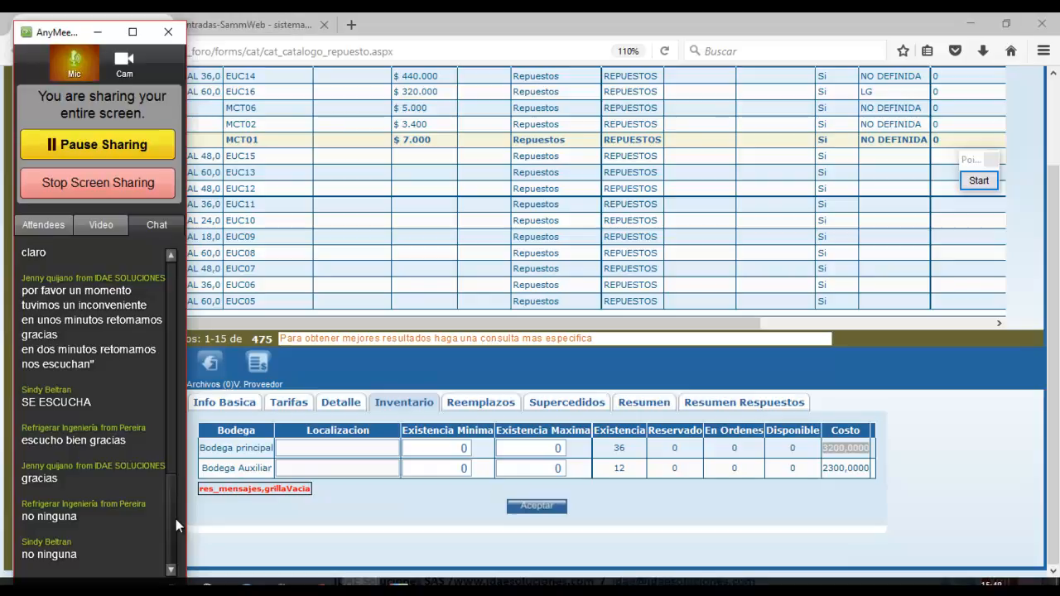
pyautogui.click(98, 32)
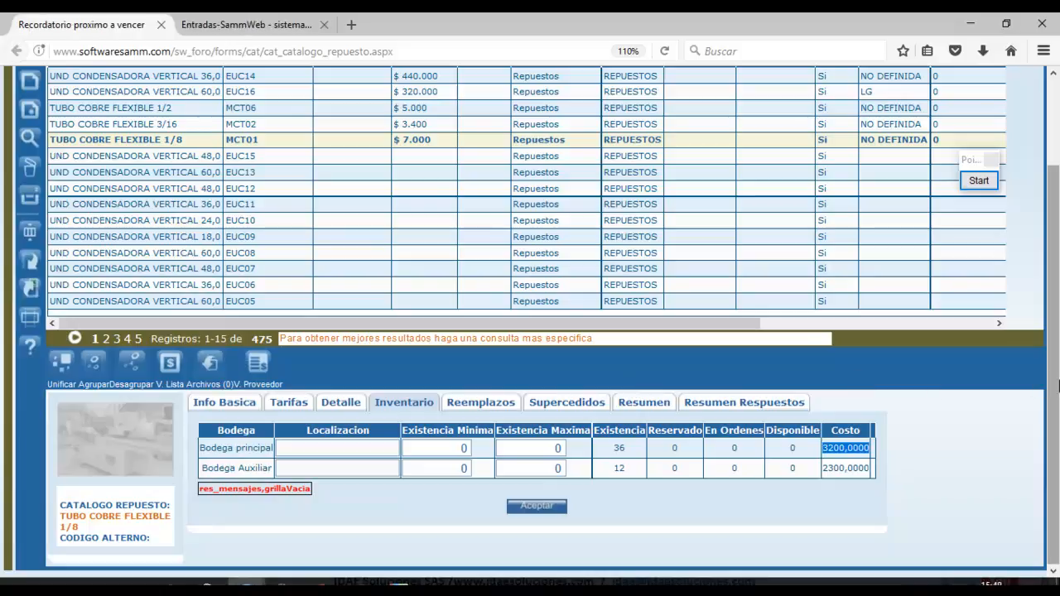
pyautogui.moveTo(1052, 390); pyautogui.dragTo(1058, 284)
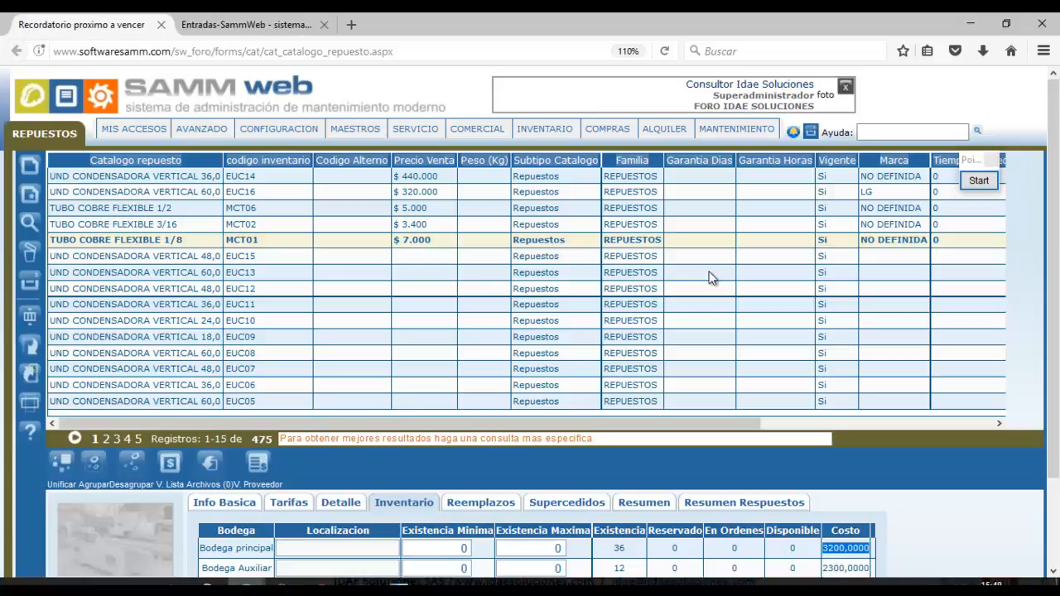
# Open the CONFIGURACION > Inventario > Bodegas warehouses page.
pyautogui.moveTo(290, 133)
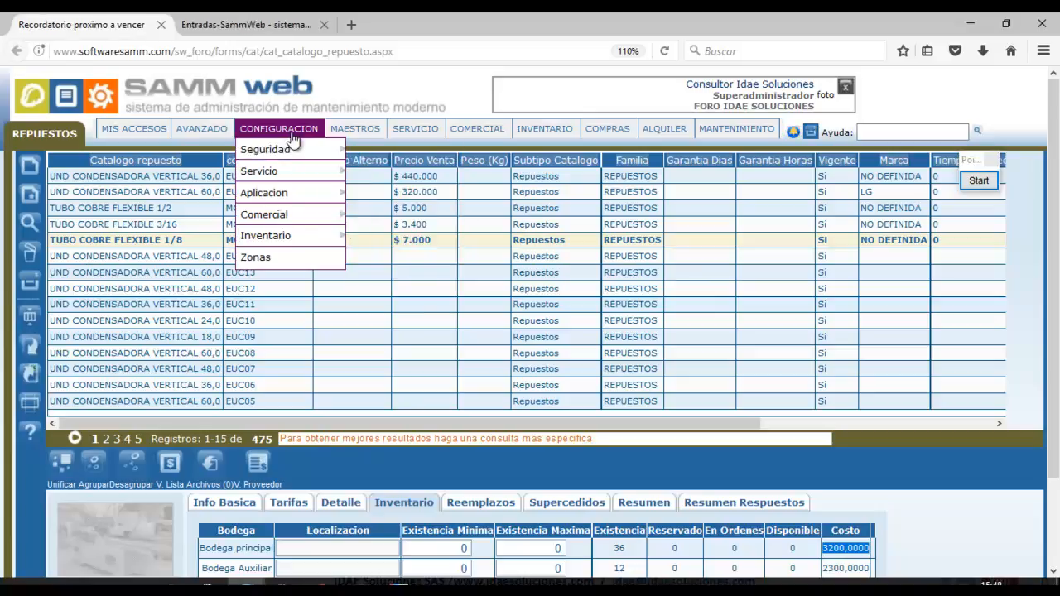
pyautogui.moveTo(296, 237)
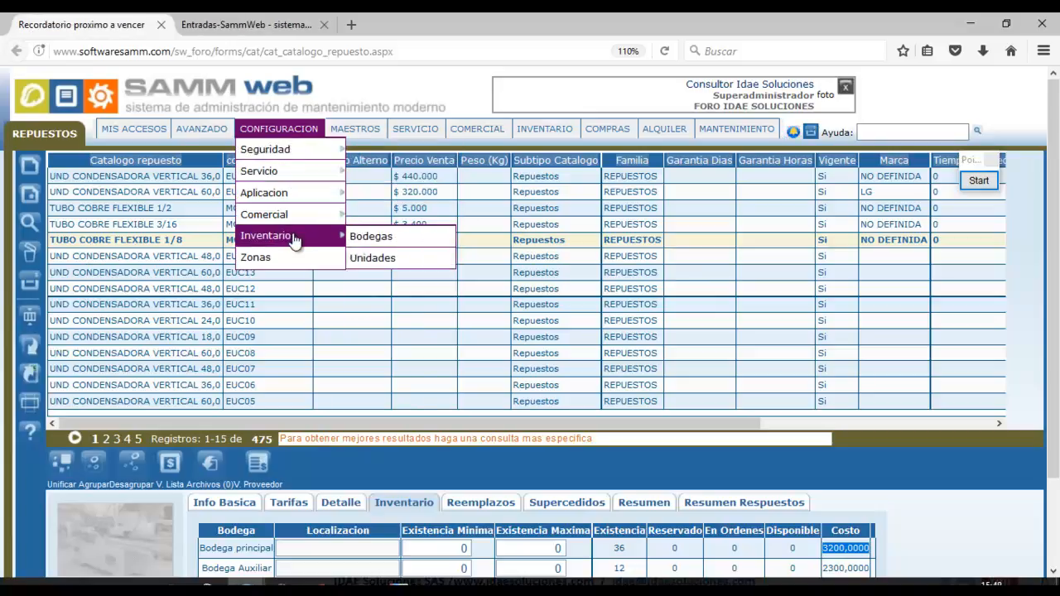
pyautogui.click(369, 241)
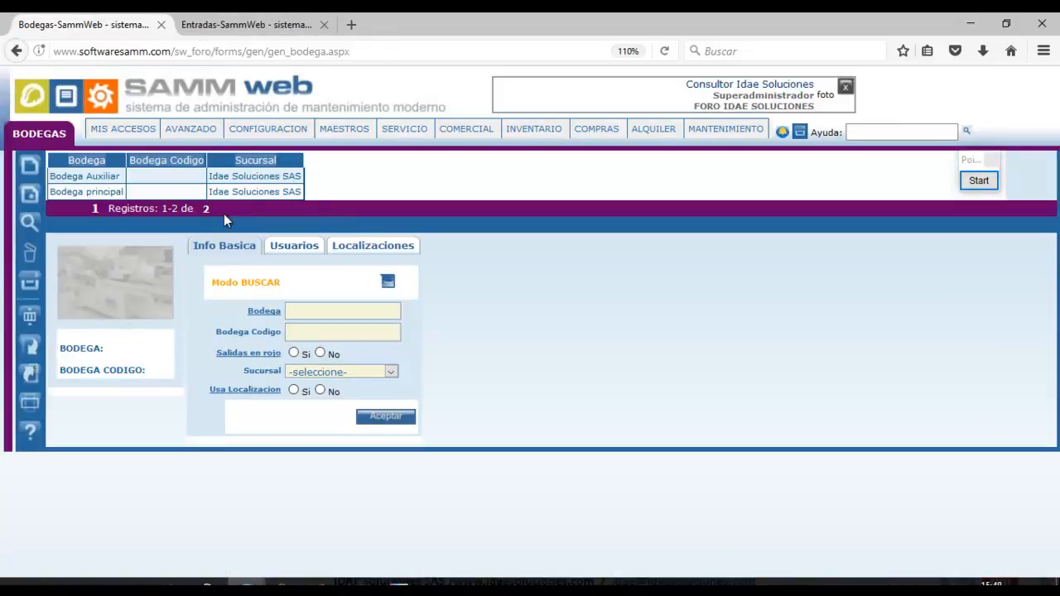
pyautogui.moveTo(274, 131)
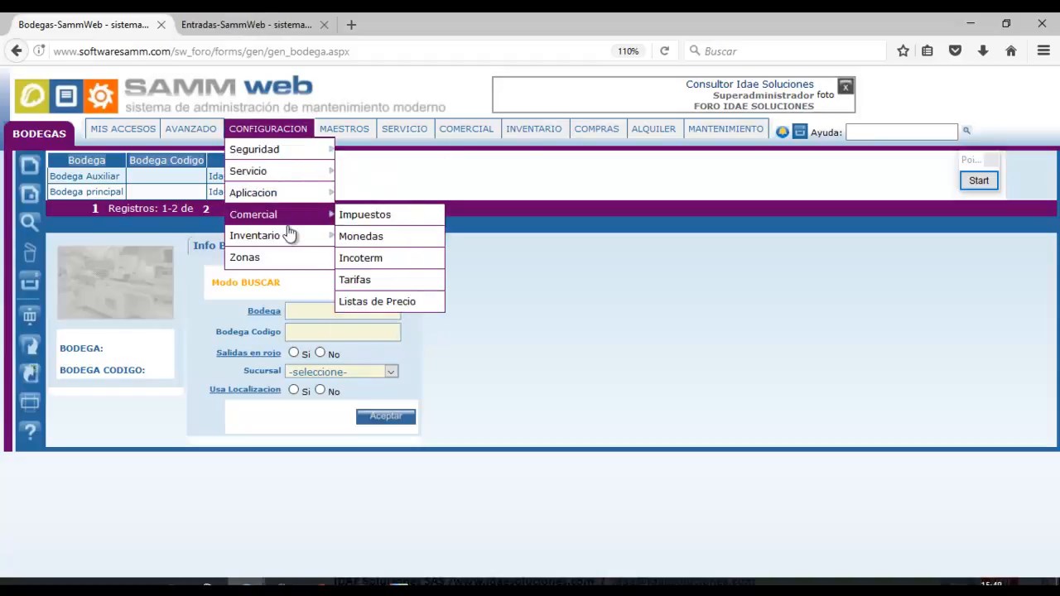
pyautogui.moveTo(290, 236)
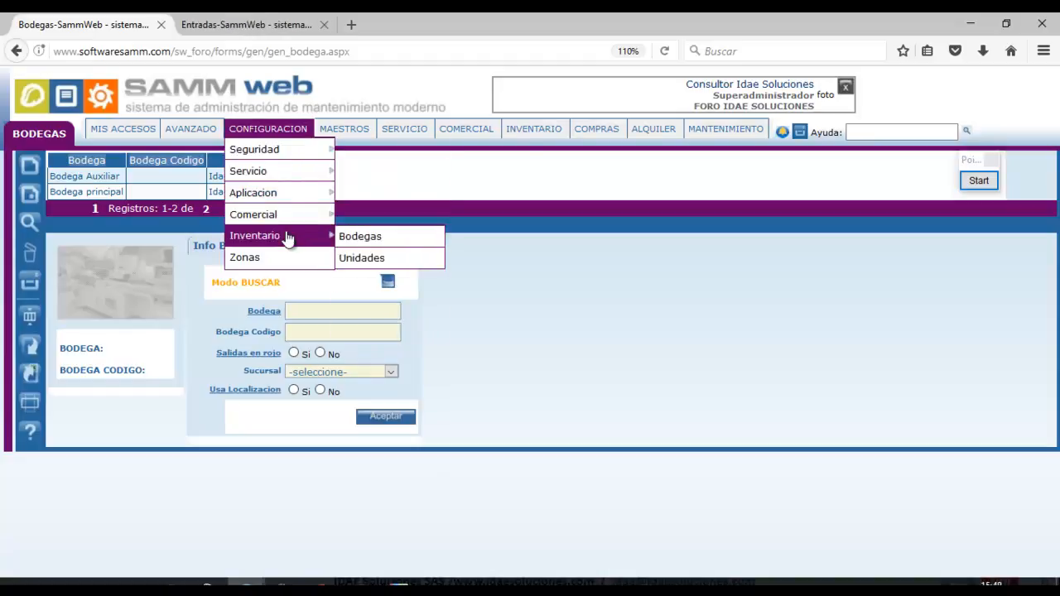
pyautogui.click(354, 238)
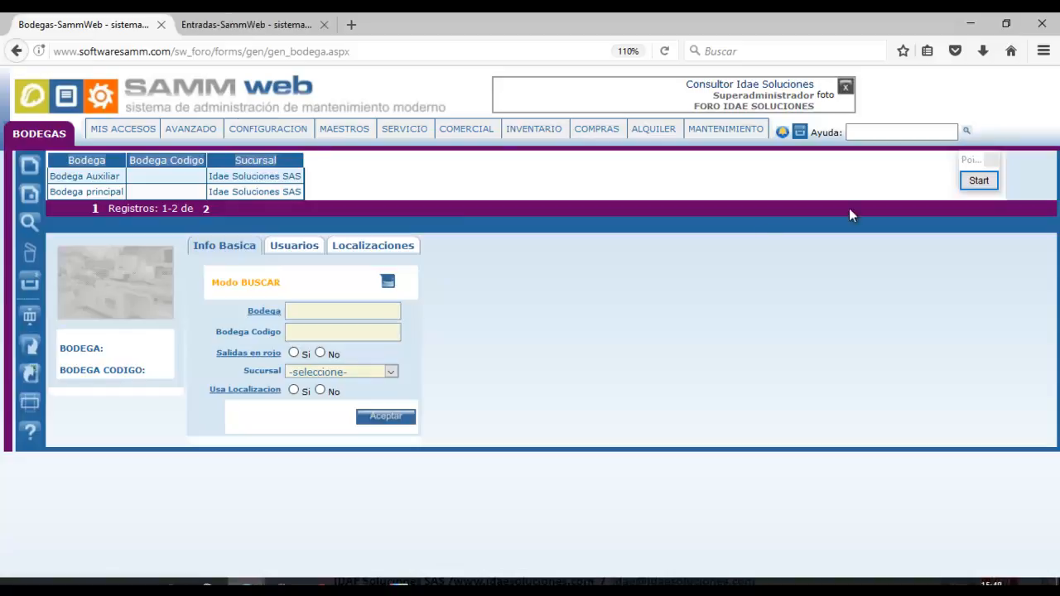
# Outline the warehouse record's Usuarios section and open Seguridad > Usuario in a new tab.
pyautogui.click(980, 181)
pyautogui.click(973, 382)
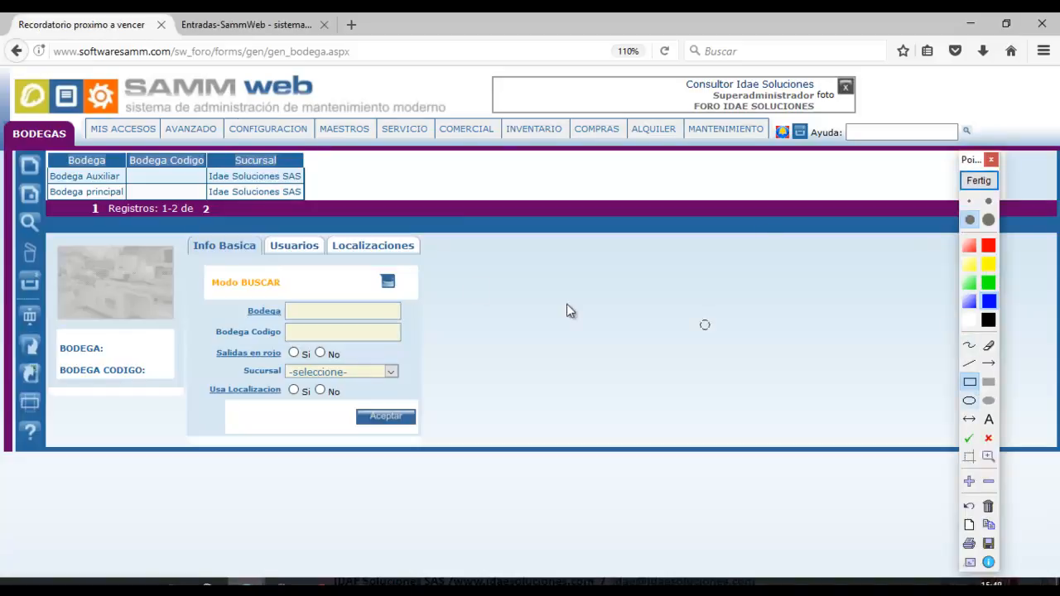
pyautogui.moveTo(250, 220); pyautogui.dragTo(340, 270)
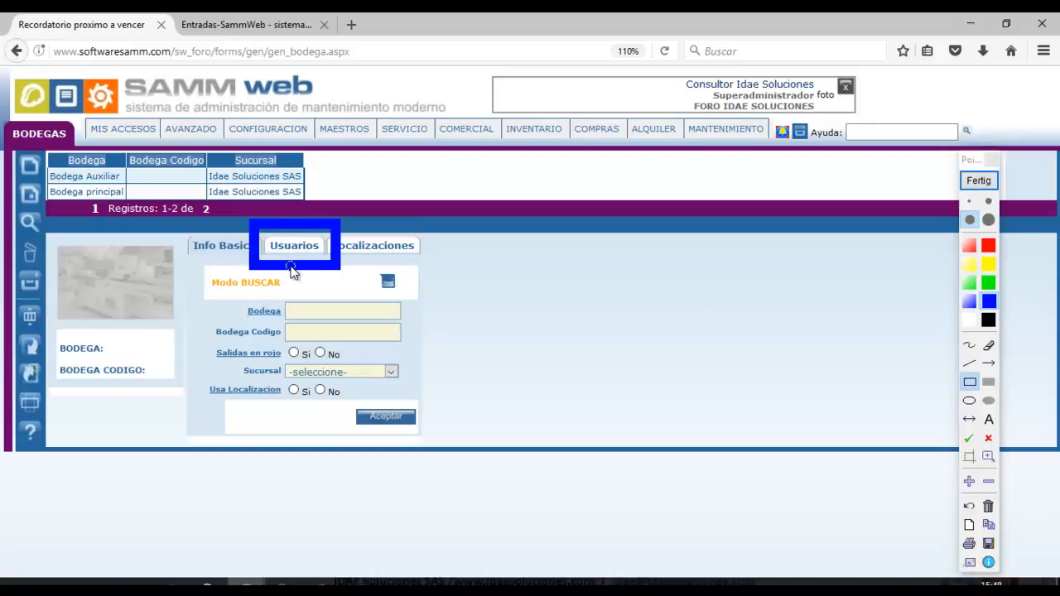
pyautogui.click(986, 180)
pyautogui.moveTo(300, 146)
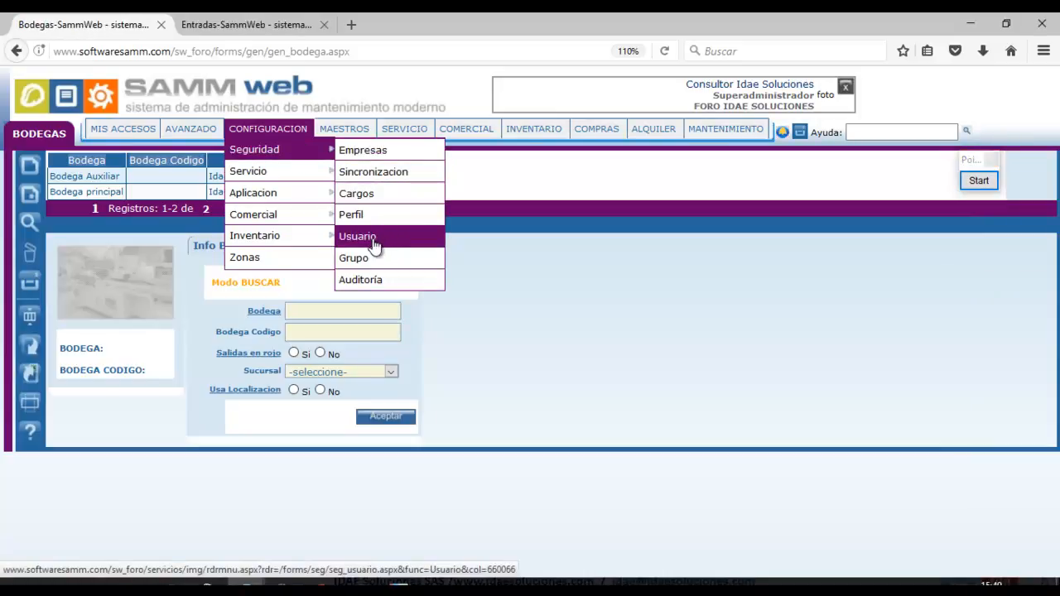
pyautogui.middleClick(373, 239)
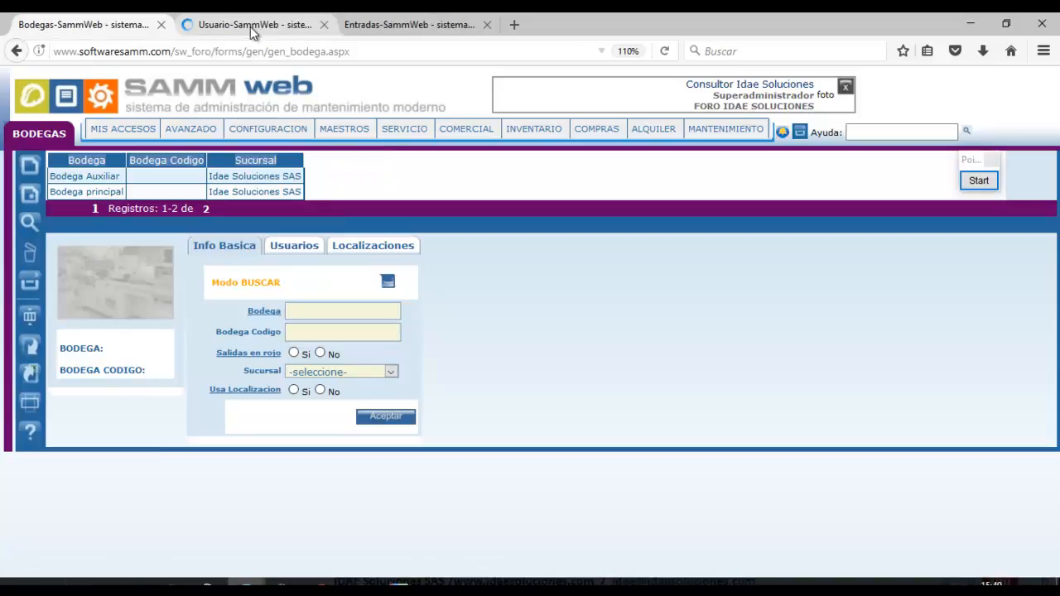
# Load the second user's record in the Usuario tab, outline its Bodegas section, then return to Bodegas.
pyautogui.click(250, 27)
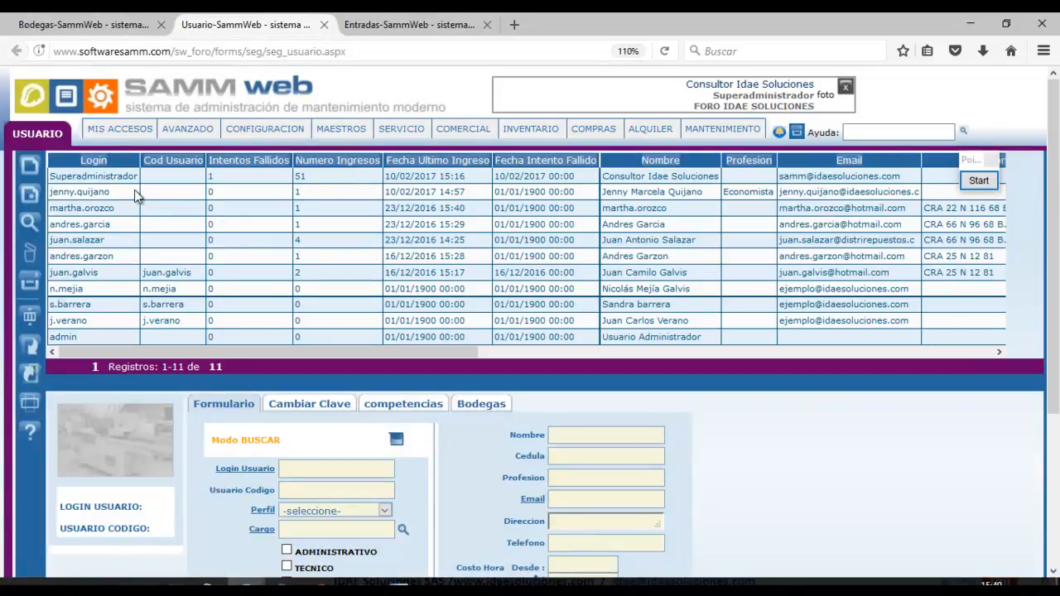
pyautogui.click(135, 190)
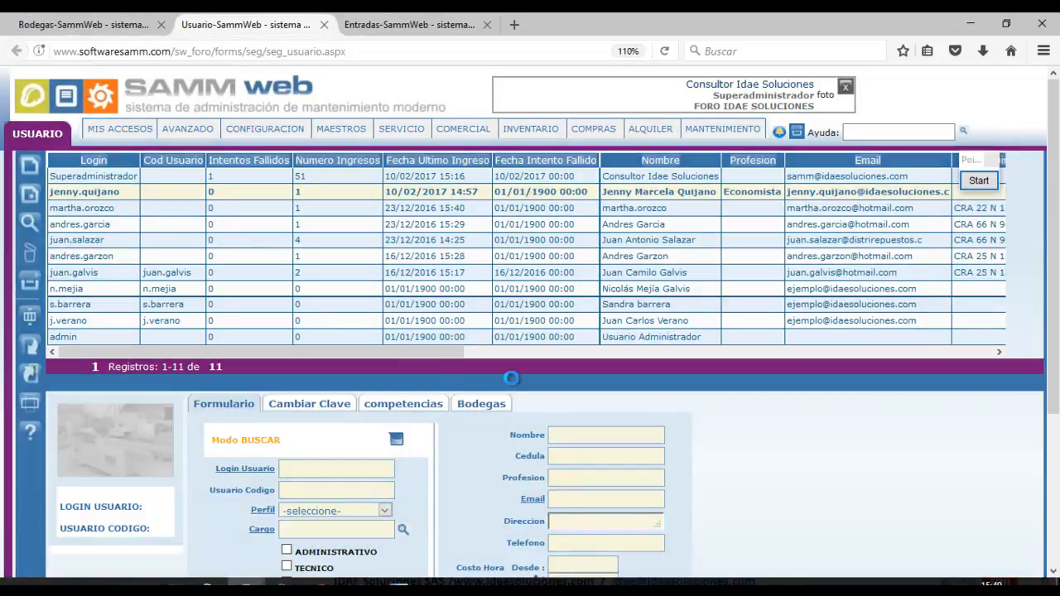
pyautogui.scroll(-3, 998, 388)
pyautogui.scroll(-1, 985, 210)
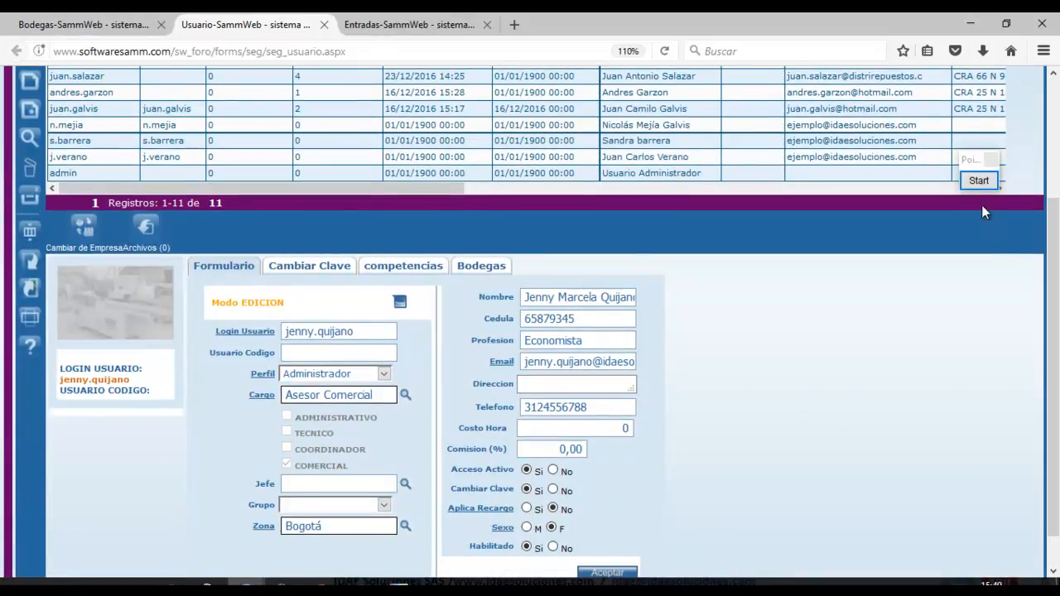
pyautogui.click(979, 181)
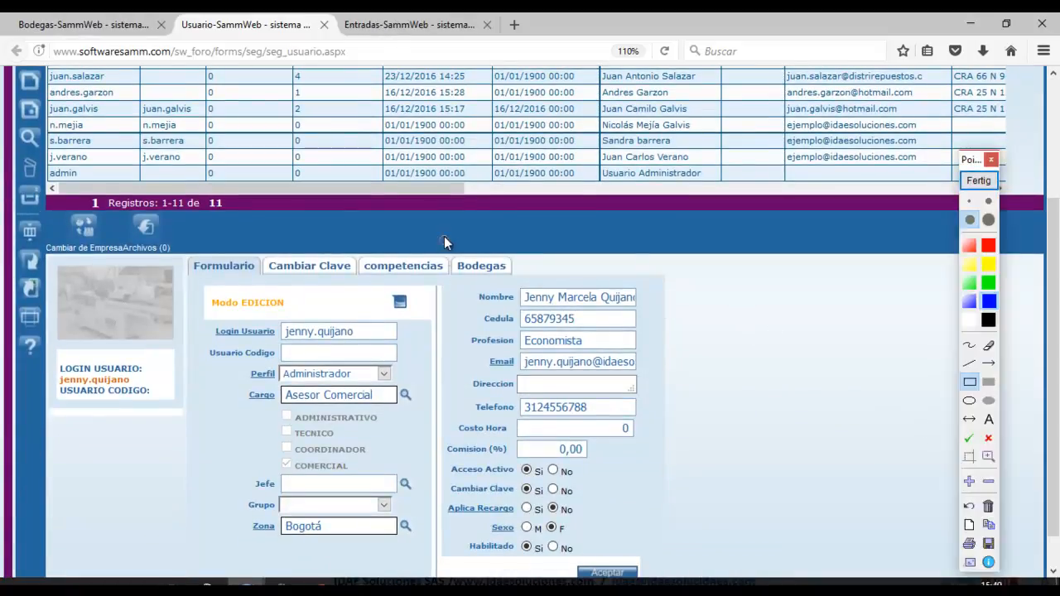
pyautogui.moveTo(440, 235); pyautogui.dragTo(525, 291)
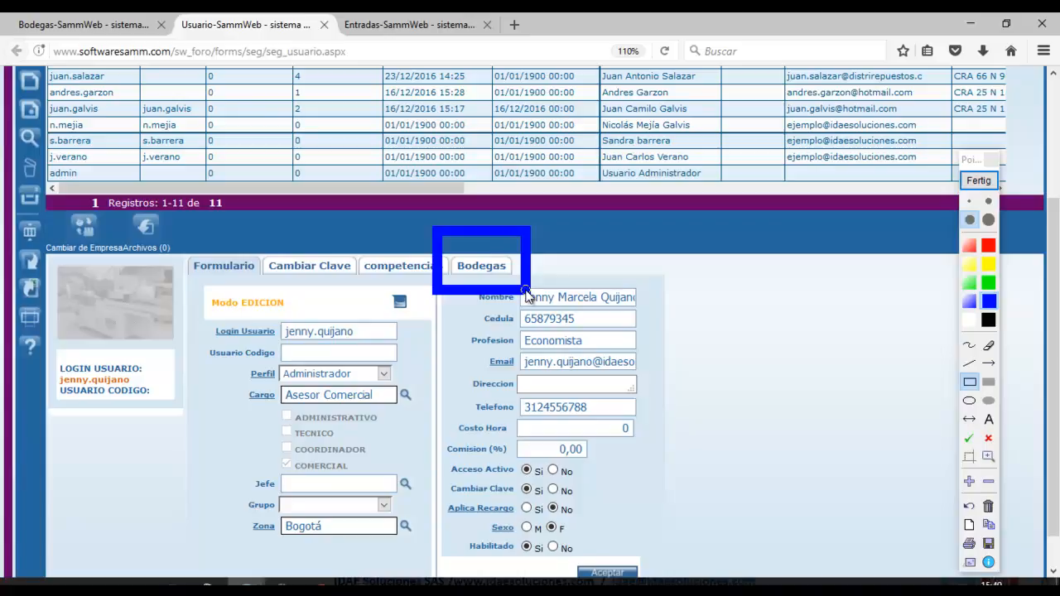
pyautogui.click(980, 181)
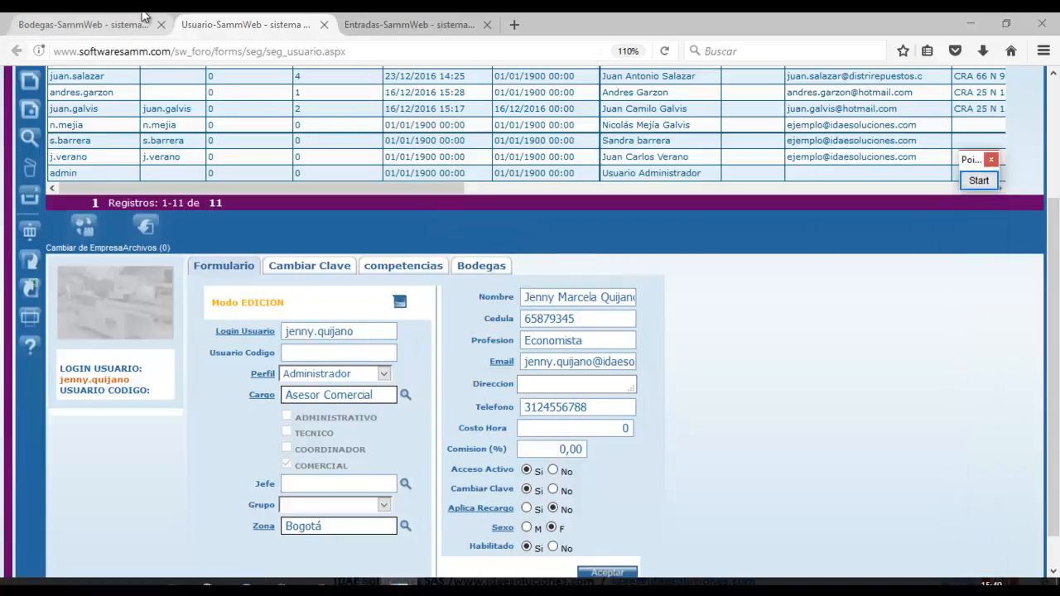
pyautogui.click(143, 18)
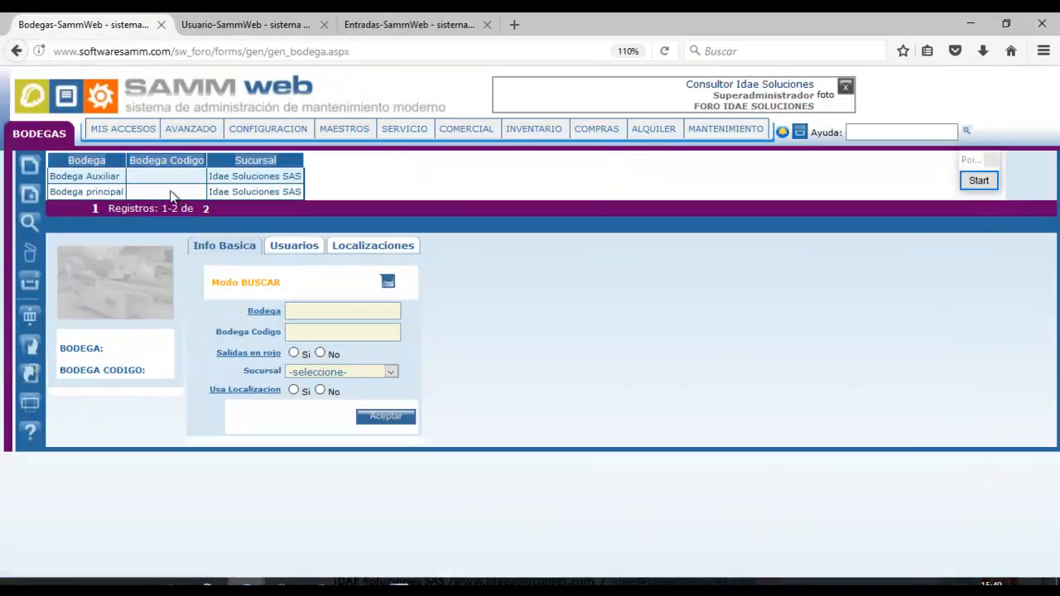
# Open Bodega principal's Usuarios tab and search the Usuario field for the new user's name.
pyautogui.click(174, 192)
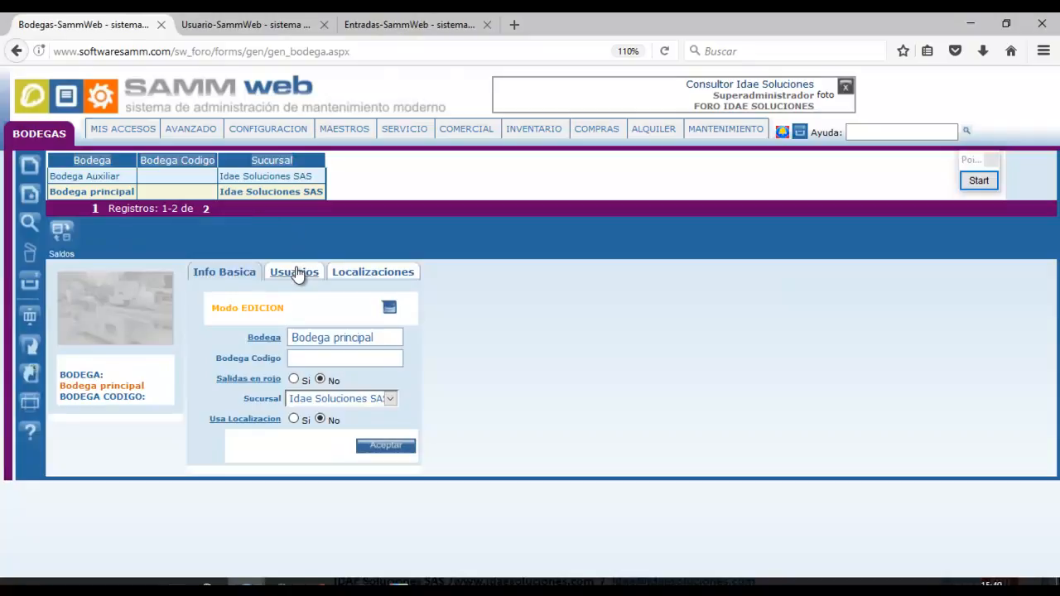
pyautogui.click(296, 274)
pyautogui.click(285, 291)
pyautogui.write('jen')
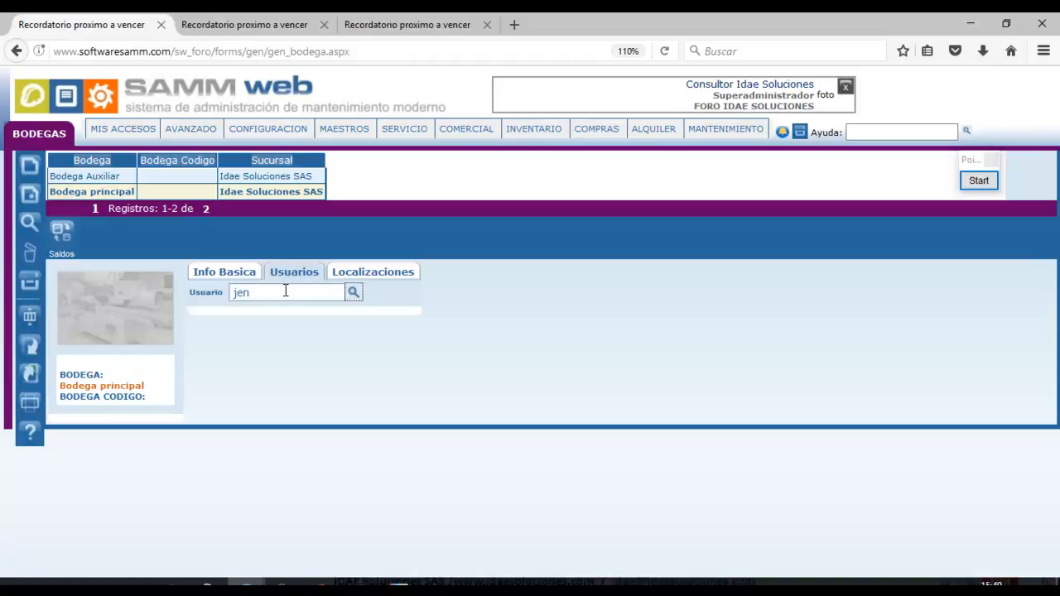
pyautogui.press('Return')
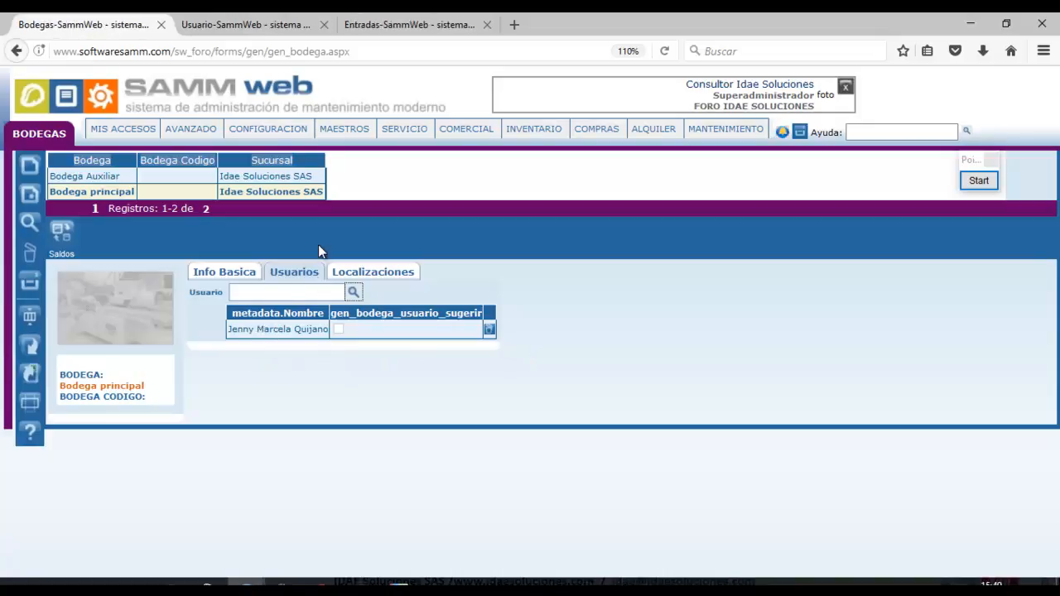
# Open a Firefox private window and load the copied SAMM address in it.
pyautogui.click(1043, 51)
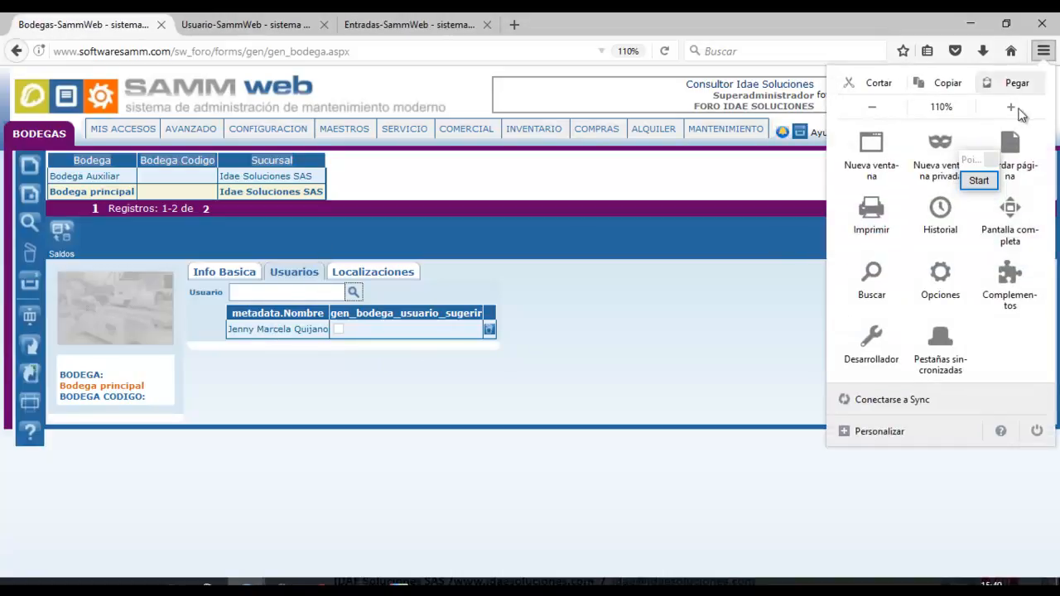
pyautogui.click(947, 147)
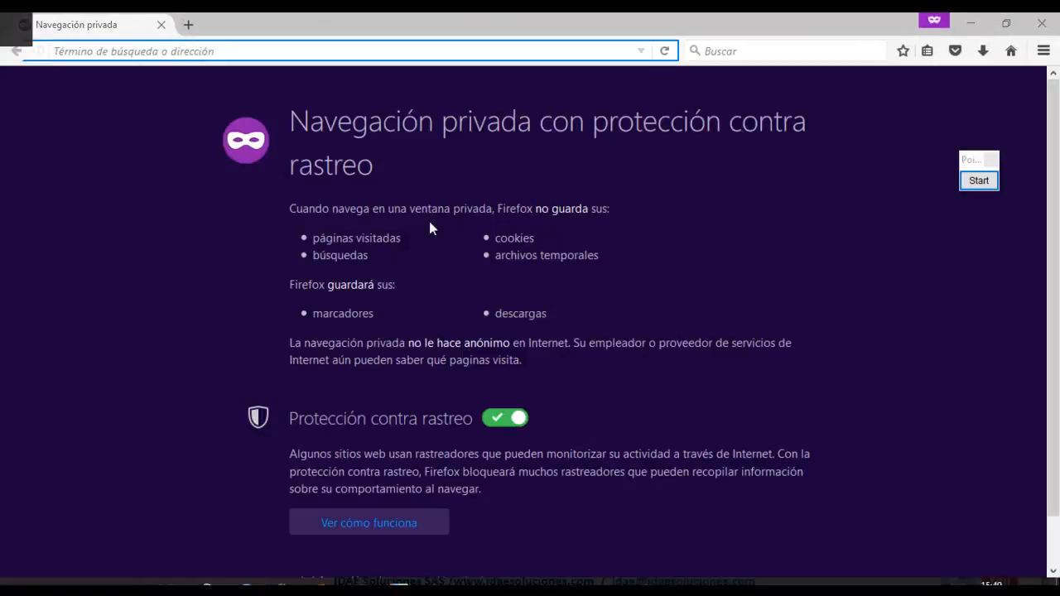
pyautogui.hotkey('alt', 'Tab')
pyautogui.click(246, 53)
pyautogui.hotkey('ctrl', 'c')
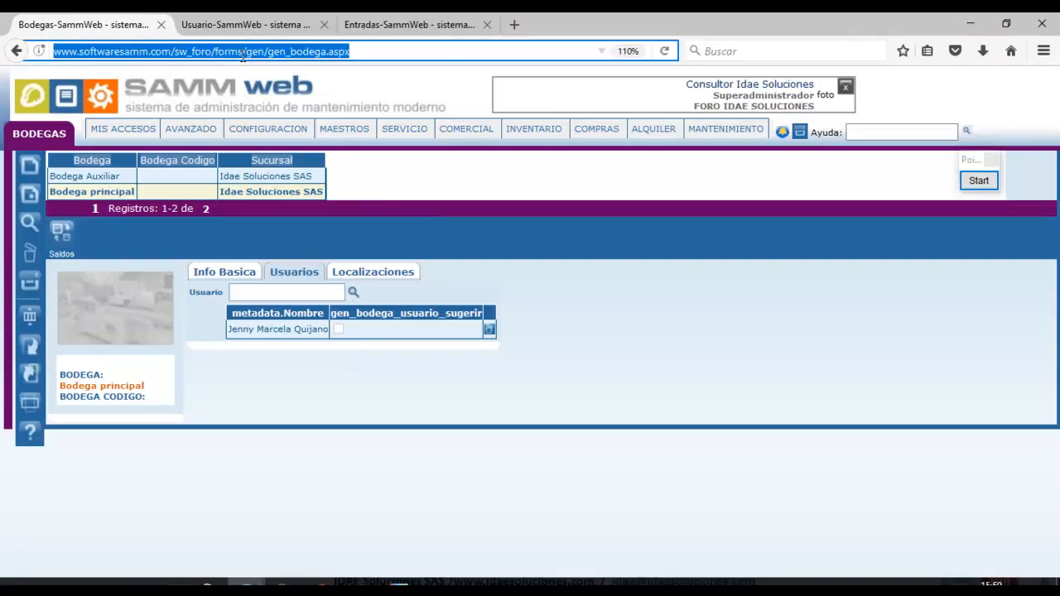
pyautogui.hotkey('alt', 'Tab')
pyautogui.hotkey('ctrl', 'v')
pyautogui.press('Return')
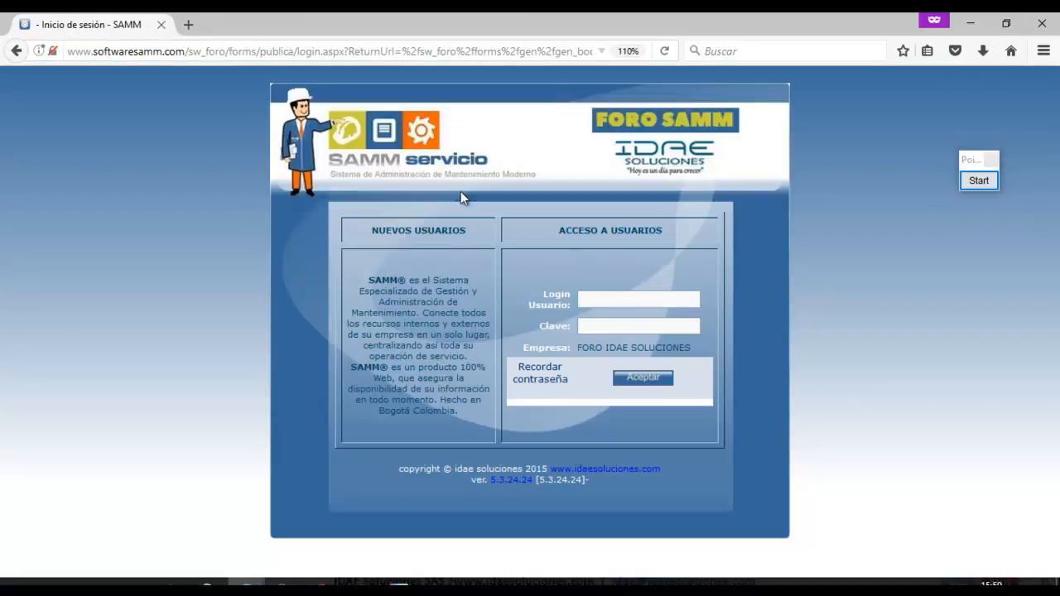
# Sign in to SAMM in the private window with the new user's login name and password.
pyautogui.click(585, 296)
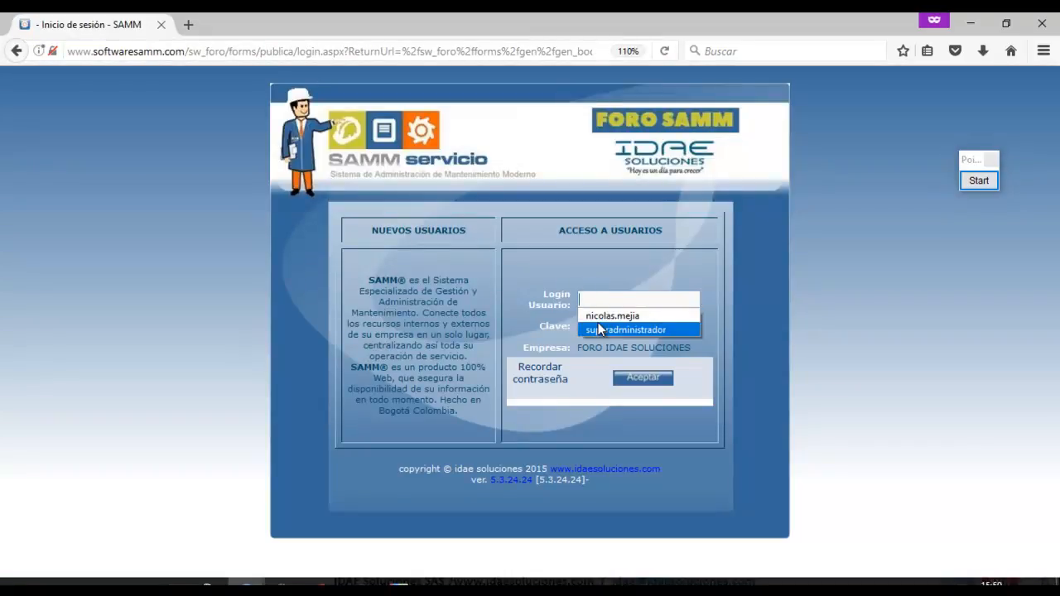
pyautogui.click(594, 299)
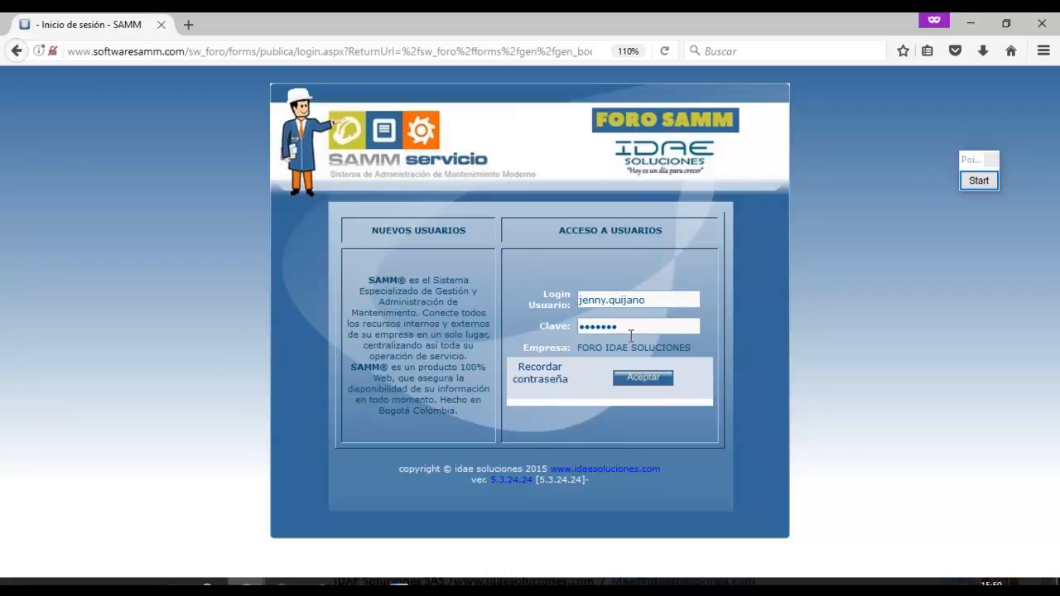
pyautogui.click(636, 382)
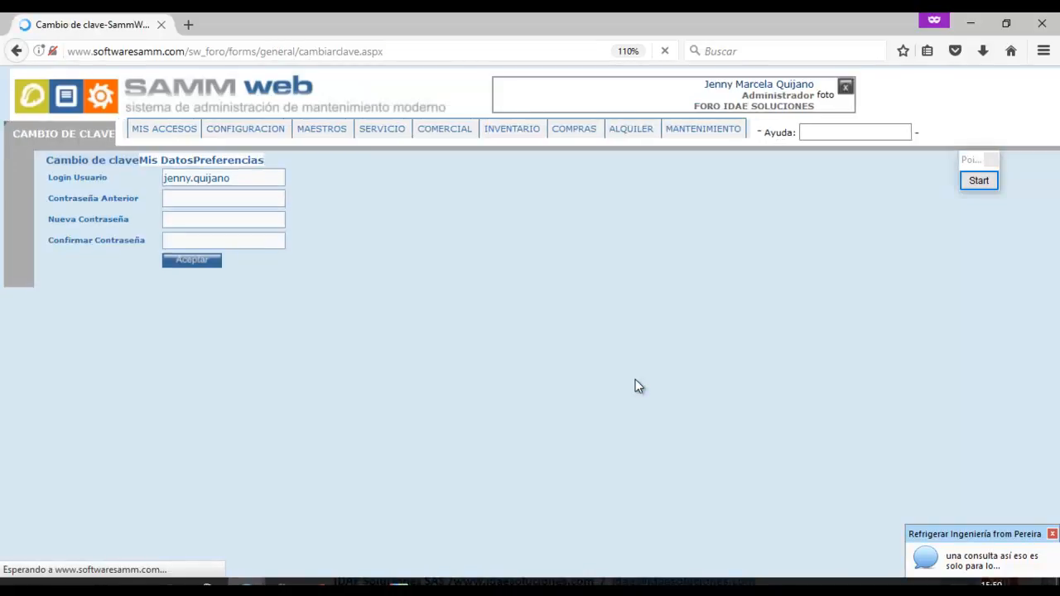
# Read the AnyMeeting chat questions, then minimize the chat to return to SAMM.
pyautogui.click(362, 584)
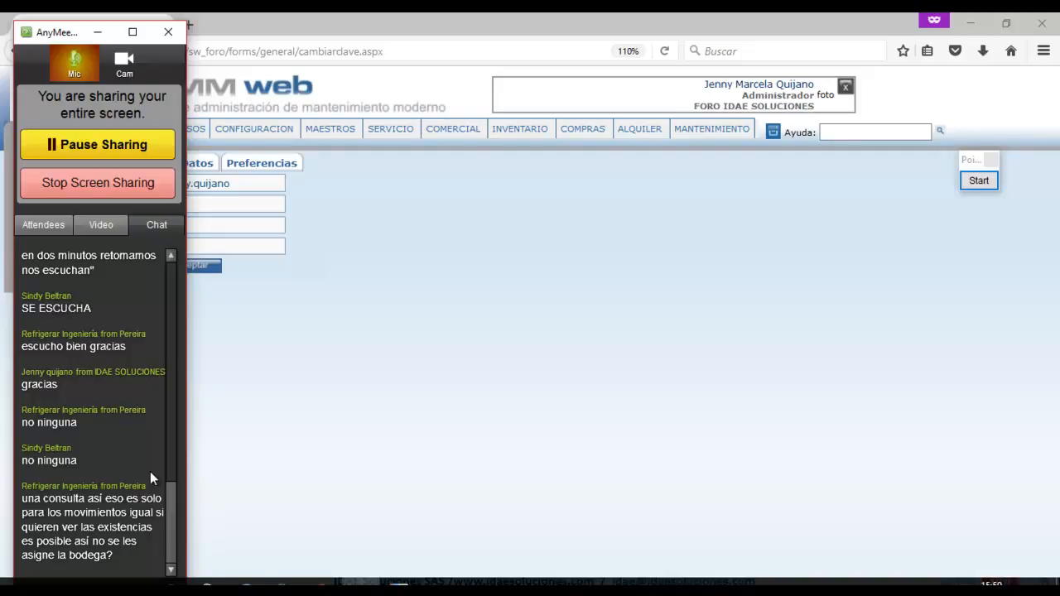
pyautogui.click(97, 31)
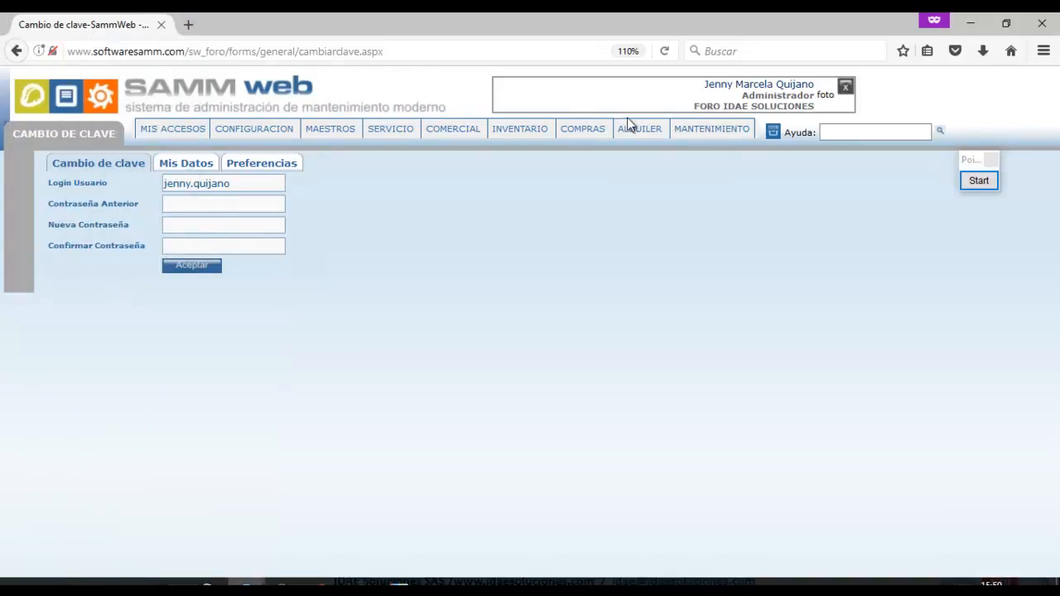
# From INVENTARIO > Entrada in a new tab, duplicate closed entry RE-5 as RE-6 and open its items.
pyautogui.moveTo(601, 131)
pyautogui.moveTo(522, 130)
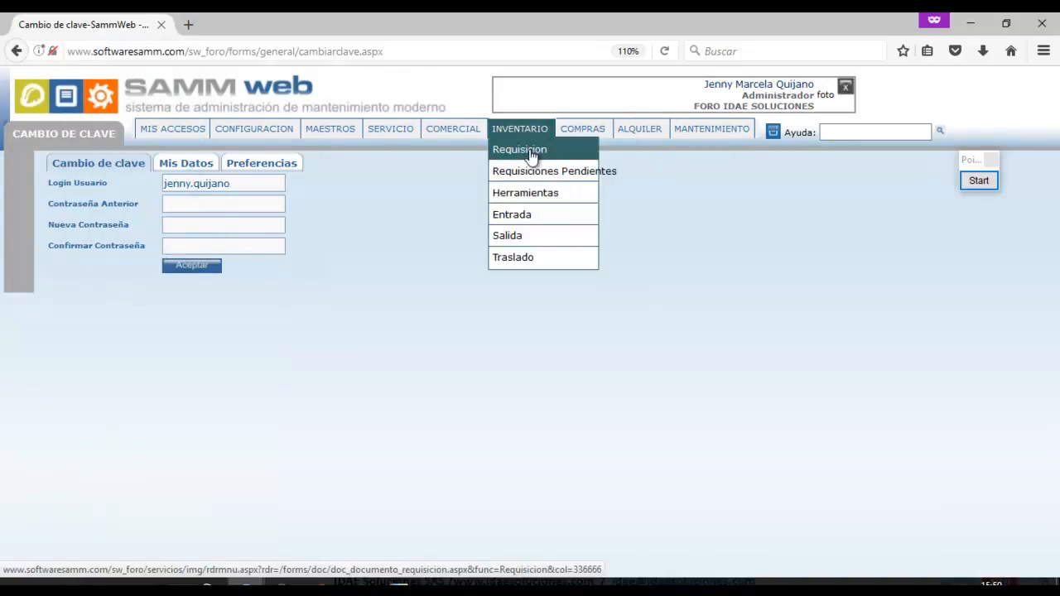
pyautogui.middleClick(522, 217)
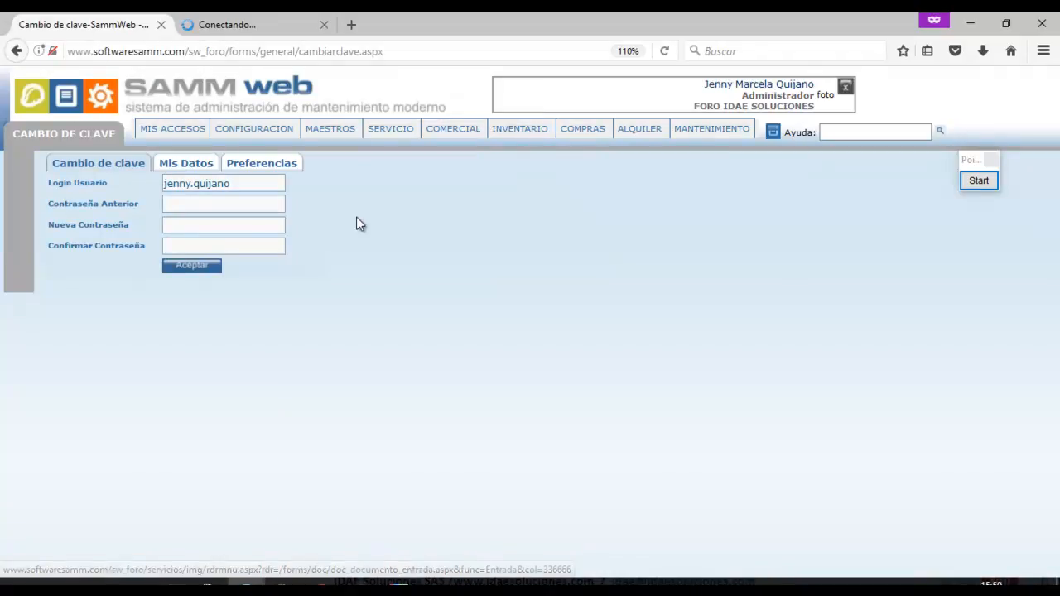
pyautogui.click(243, 27)
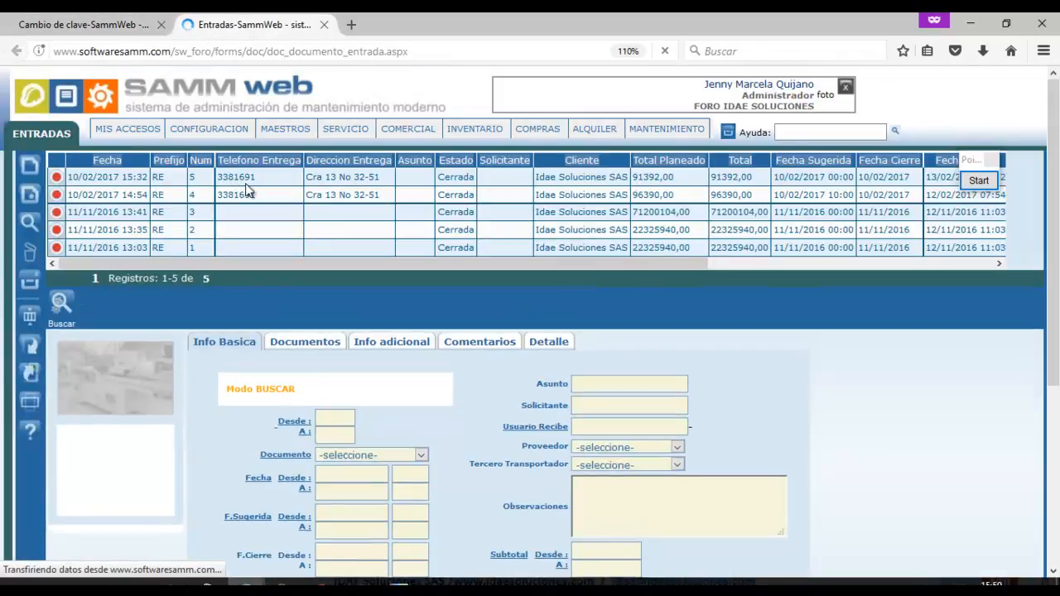
pyautogui.click(31, 199)
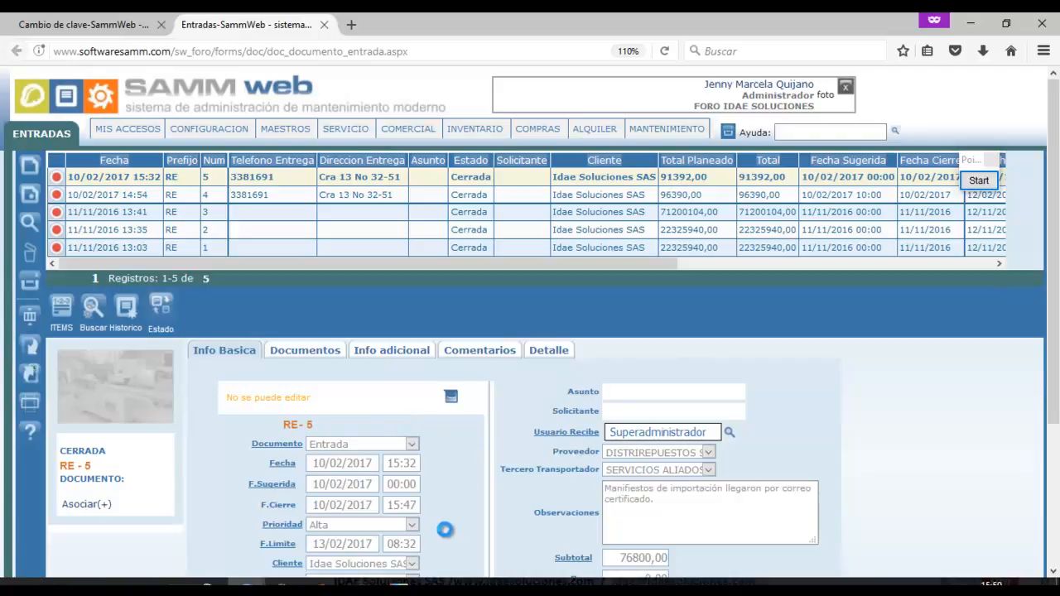
pyautogui.scroll(-3, 935, 456)
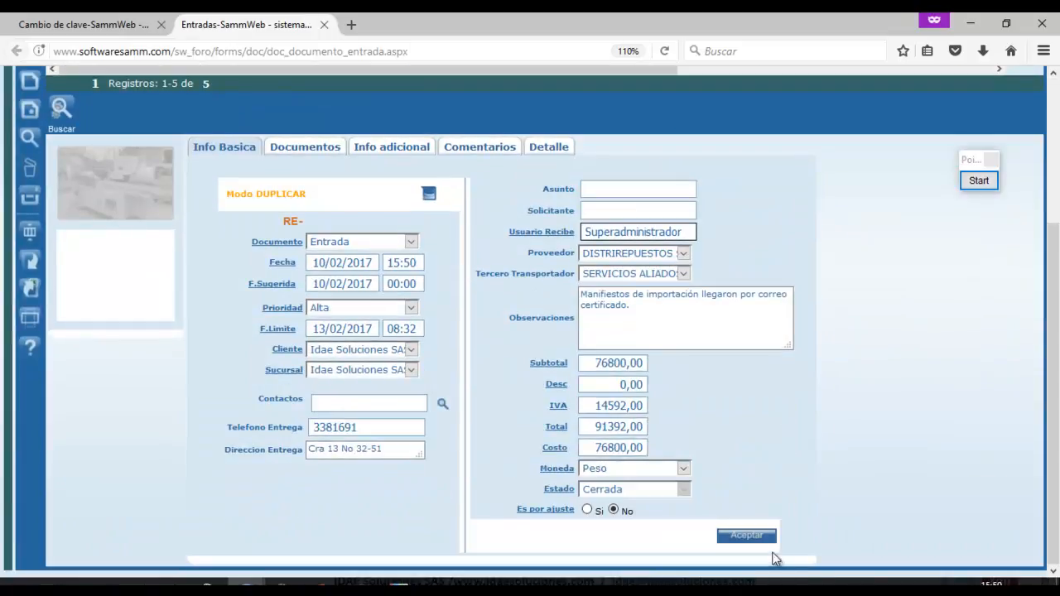
pyautogui.click(764, 541)
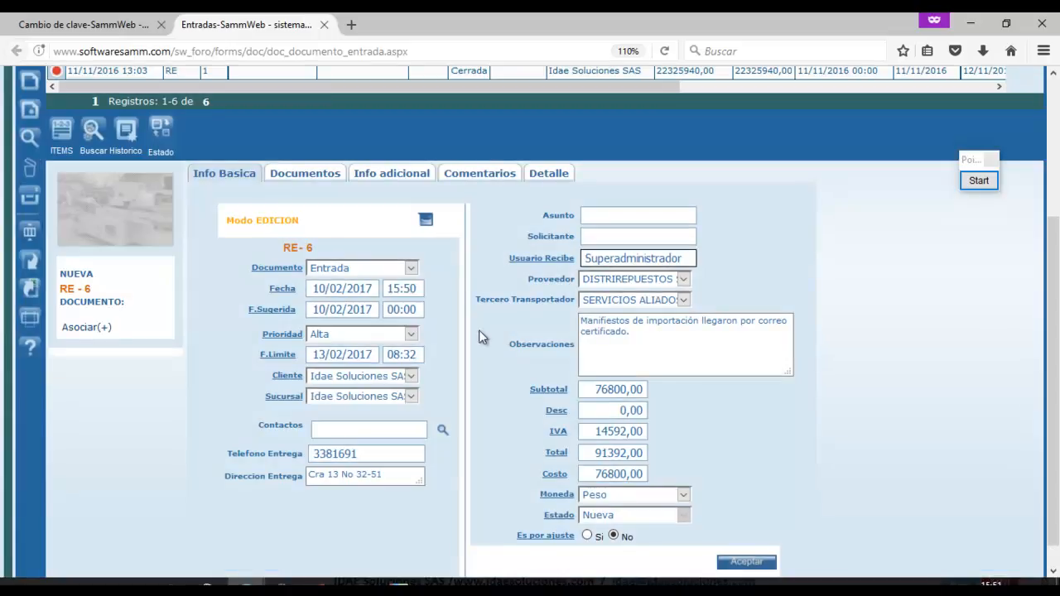
pyautogui.click(61, 130)
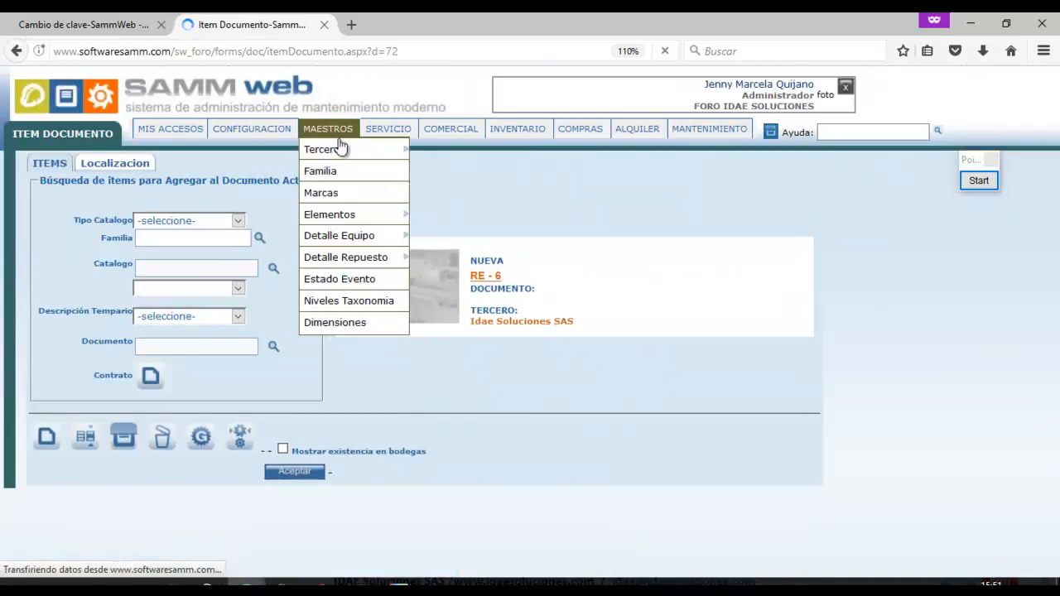
# Add MCT01 TUBO COBRE FLEXIBLE 1/8 from the Repuestos catalog type to RE-6.
pyautogui.click(237, 222)
pyautogui.click(183, 327)
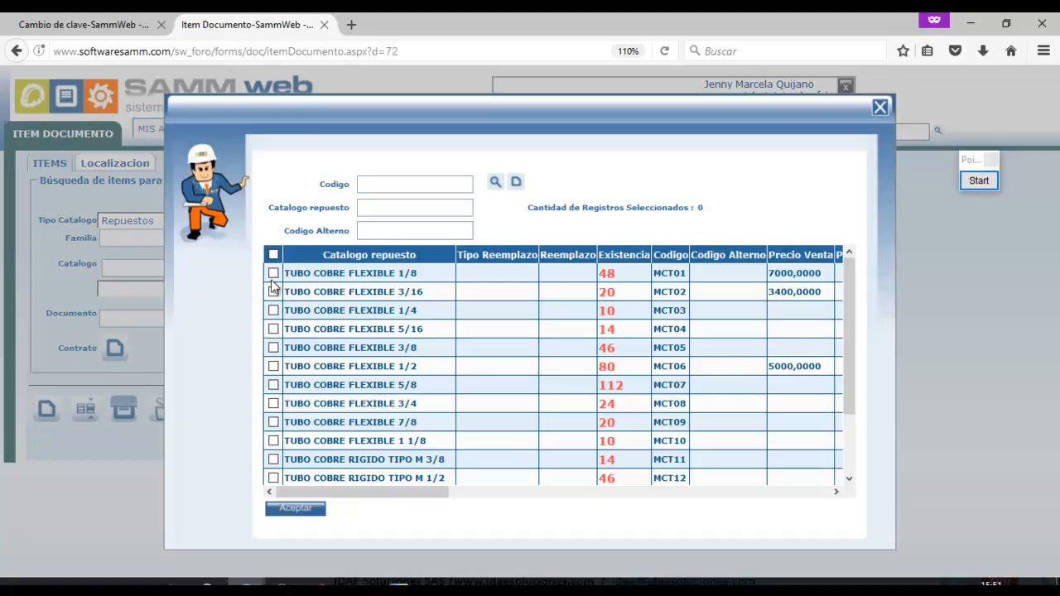
pyautogui.click(273, 274)
pyautogui.click(318, 511)
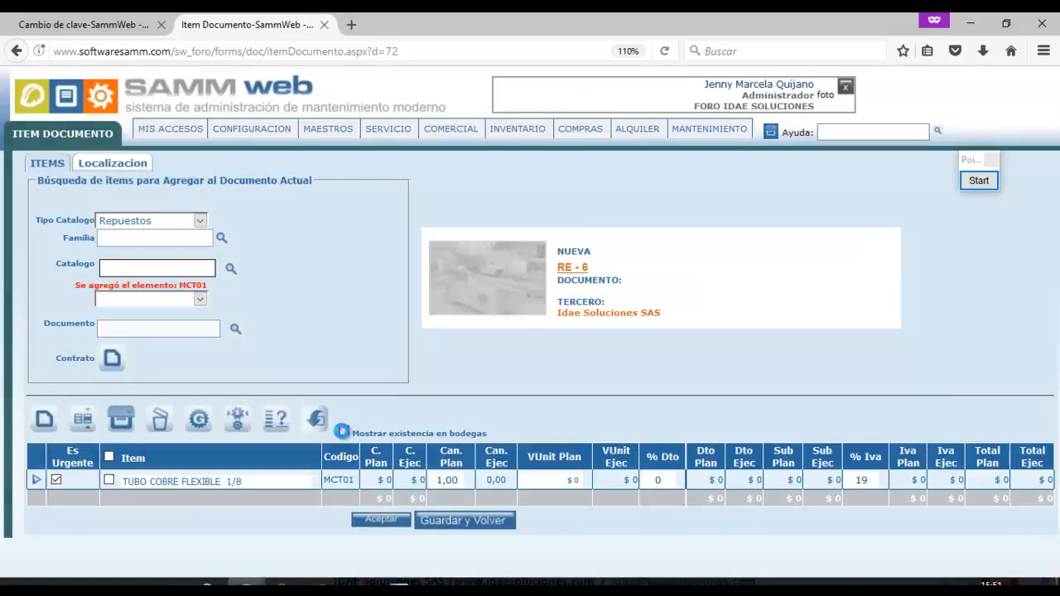
# Show the tube's per-warehouse stock, select all items, and list warehouses in Aplicar Información.
pyautogui.click(344, 434)
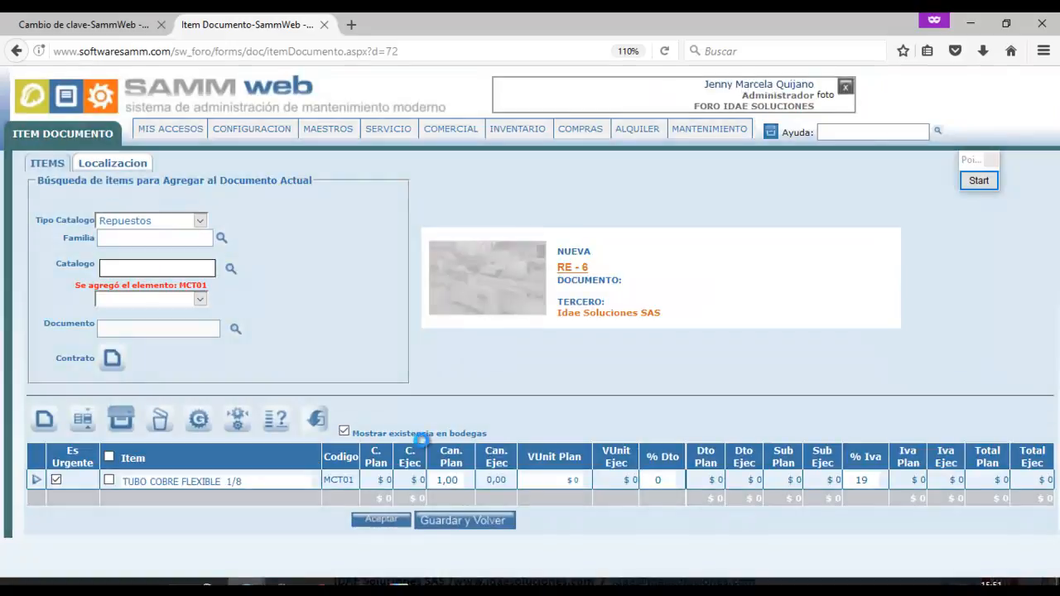
pyautogui.click(439, 479)
pyautogui.moveTo(1055, 431); pyautogui.dragTo(1055, 452)
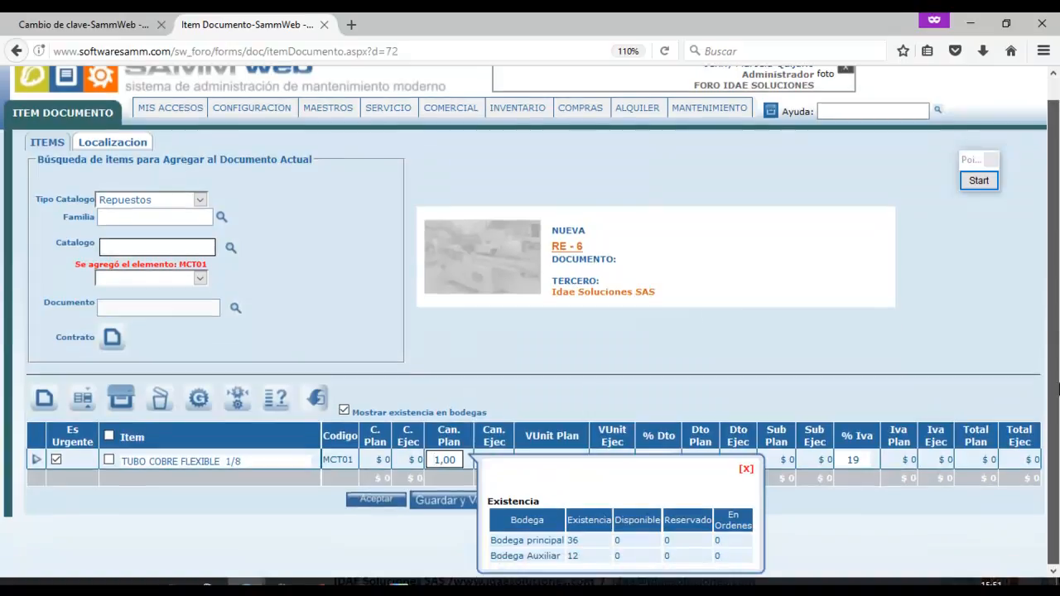
pyautogui.click(745, 470)
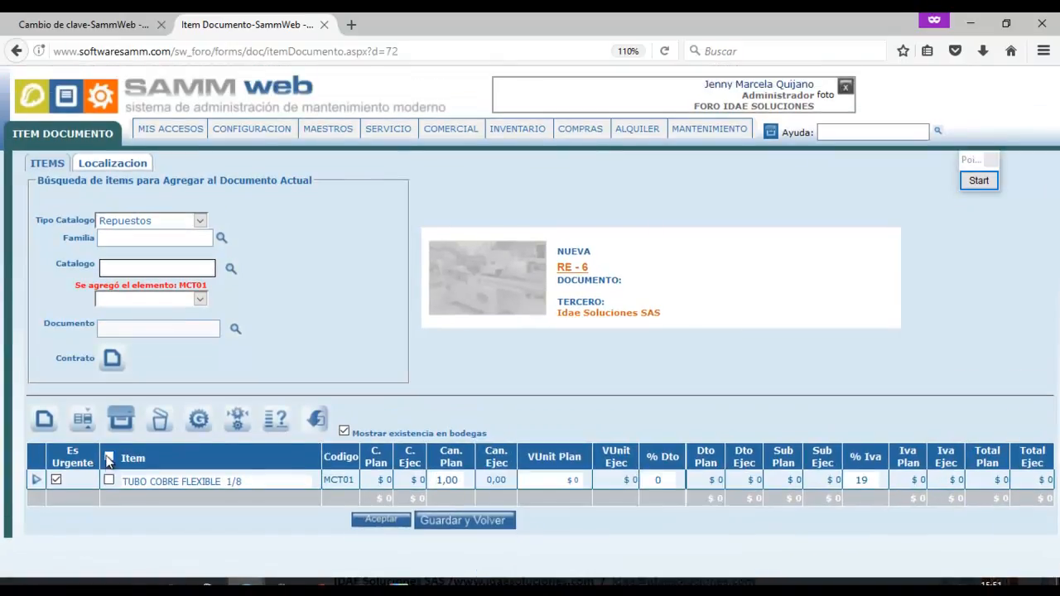
pyautogui.click(87, 423)
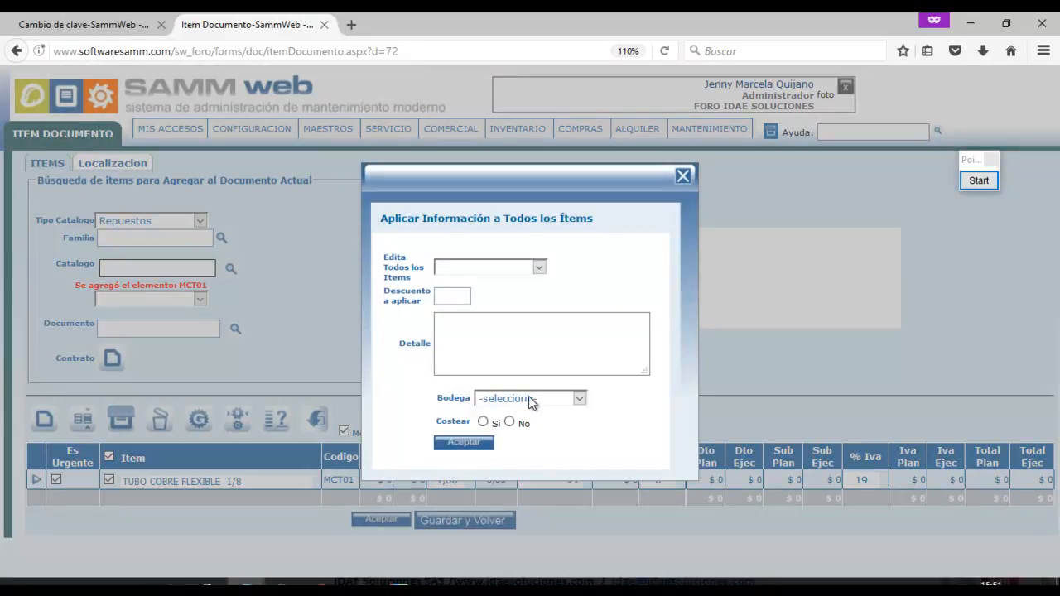
pyautogui.click(530, 400)
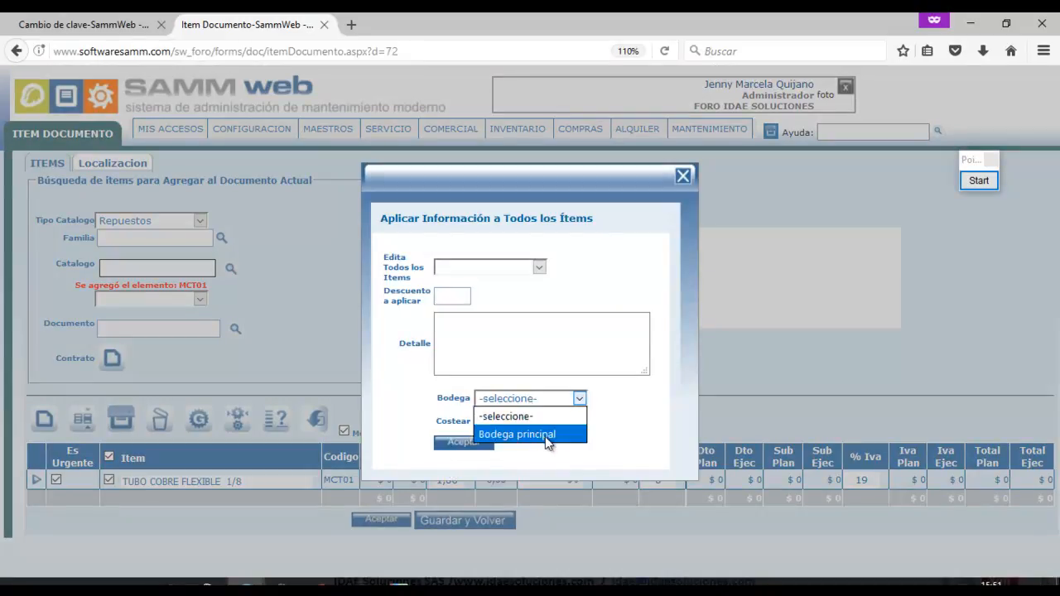
# Delete the user's assignment row from Bodega principal in the Bodegas Usuarios list.
pyautogui.click(93, 22)
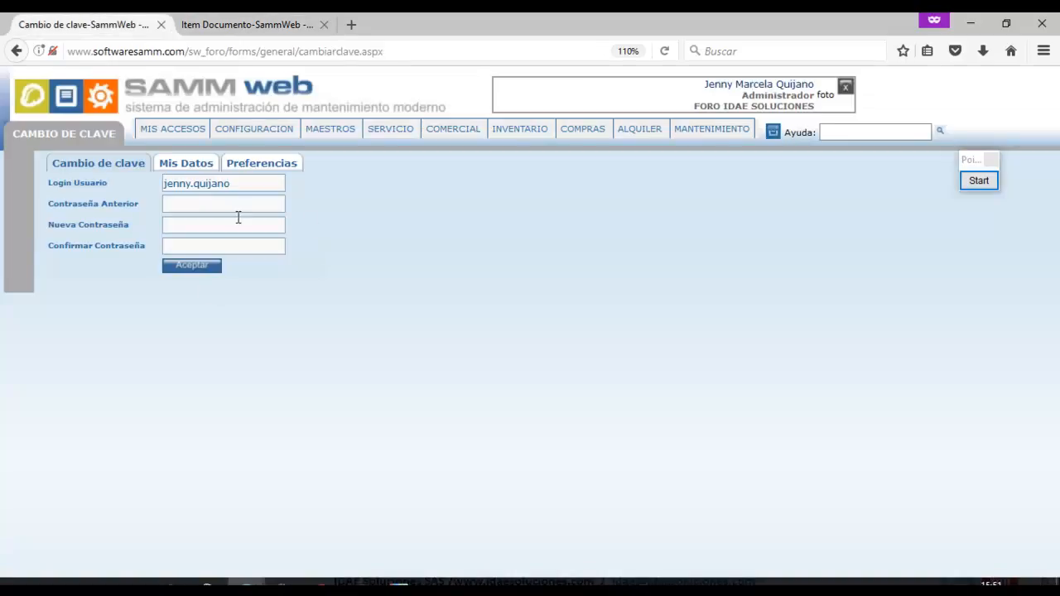
pyautogui.click(232, 23)
pyautogui.click(570, 401)
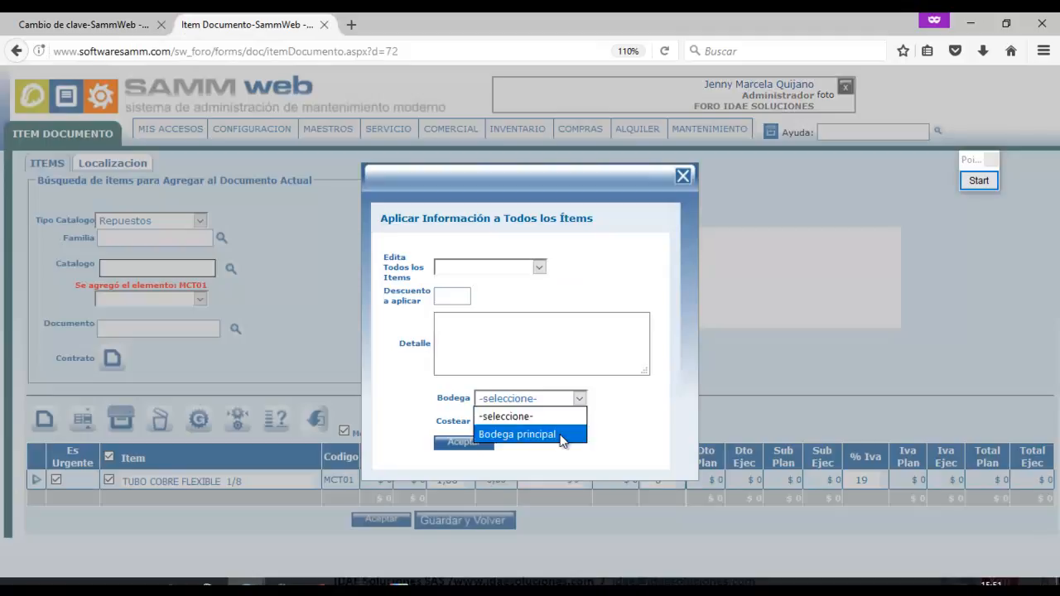
pyautogui.click(246, 582)
pyautogui.click(122, 524)
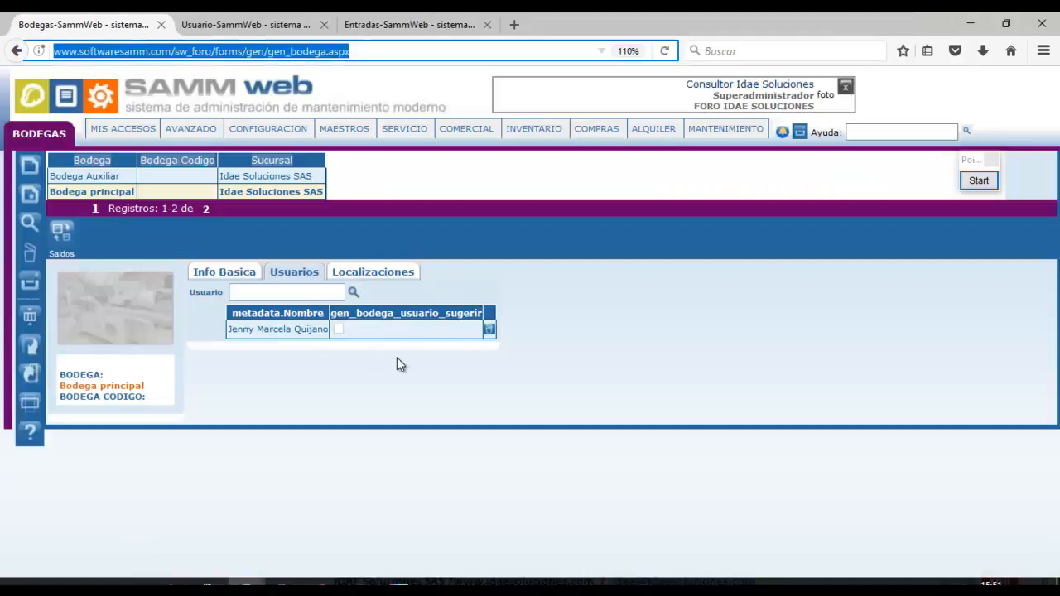
pyautogui.click(488, 331)
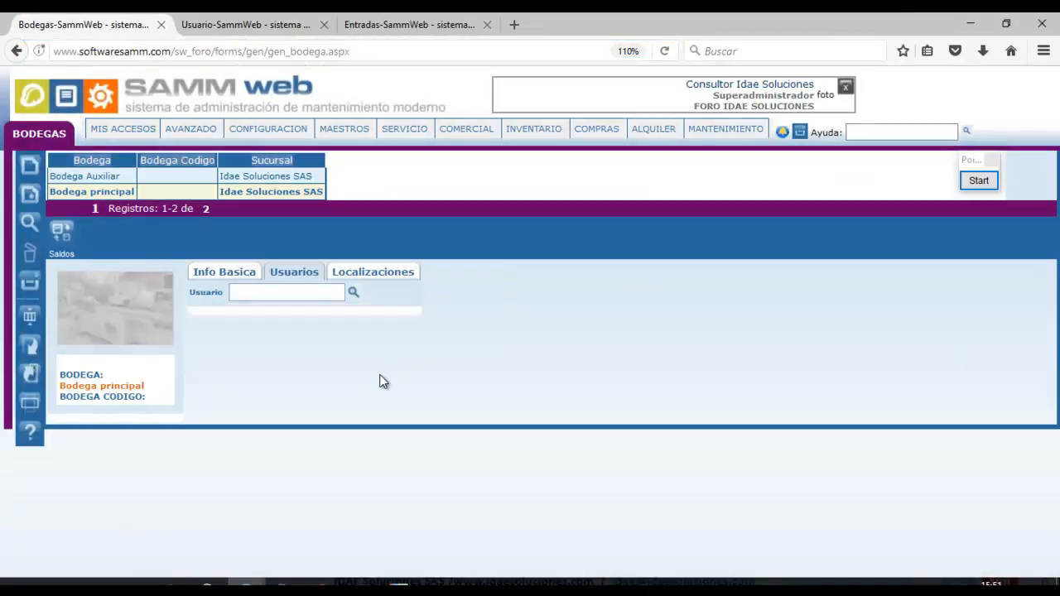
# Add the user to Bodega Auxiliar, then go back to RE-6's Item Documento with the dialog closed.
pyautogui.click(185, 174)
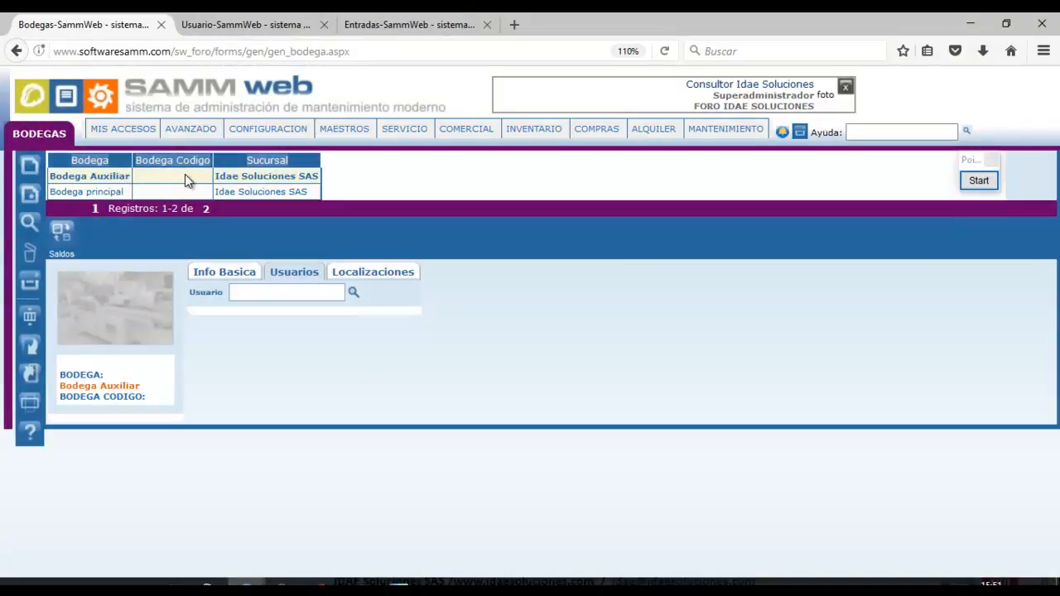
pyautogui.click(265, 293)
pyautogui.write('JENN')
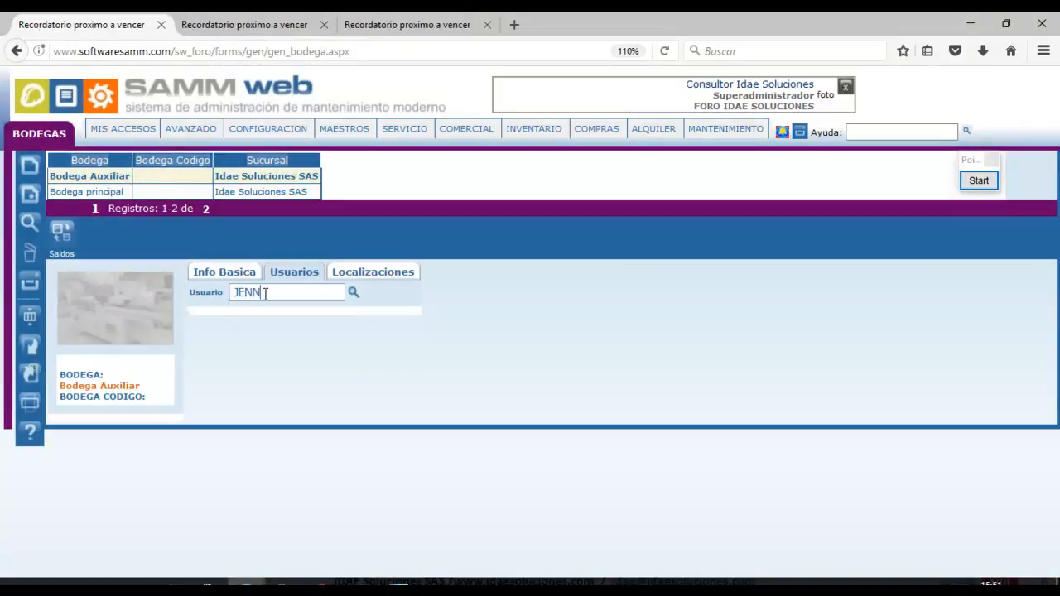
pyautogui.press('Return')
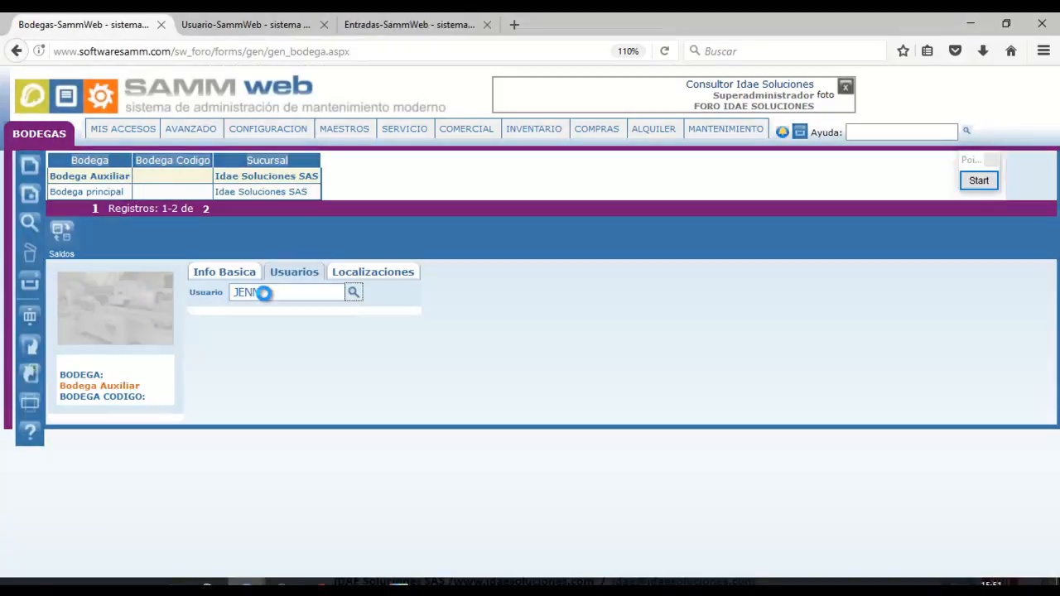
pyautogui.moveTo(266, 573)
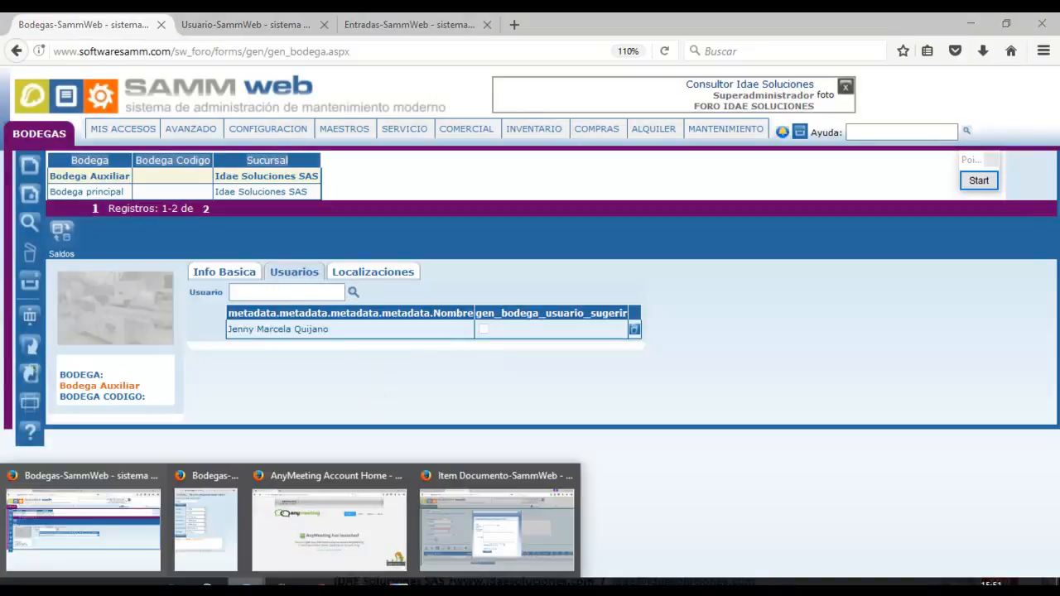
pyautogui.click(451, 540)
pyautogui.click(684, 176)
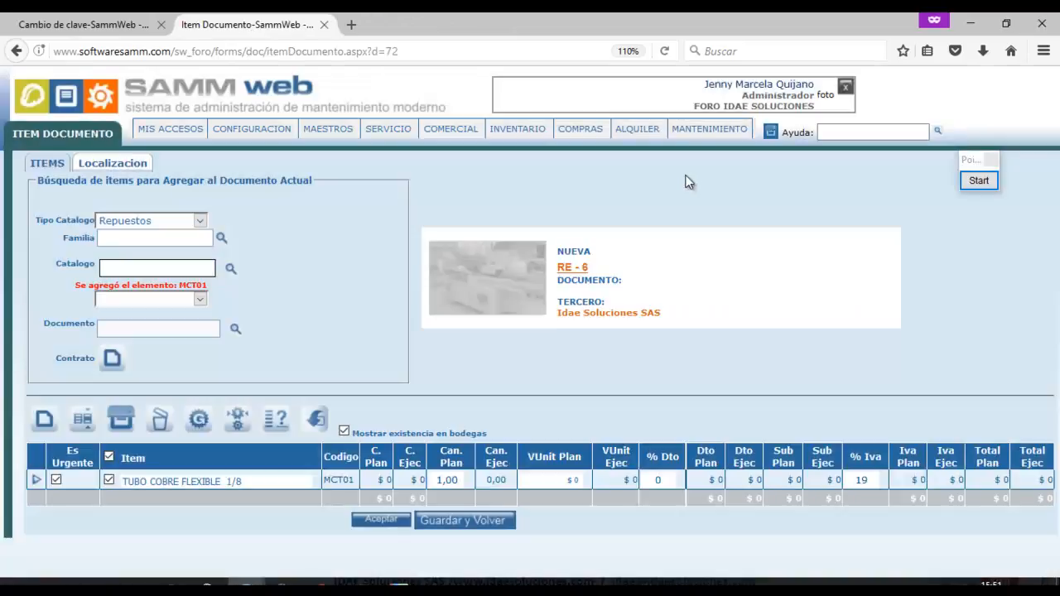
# Reload the item document and view the copper tube's stock in each warehouse.
pyautogui.click(496, 51)
pyautogui.press('Return')
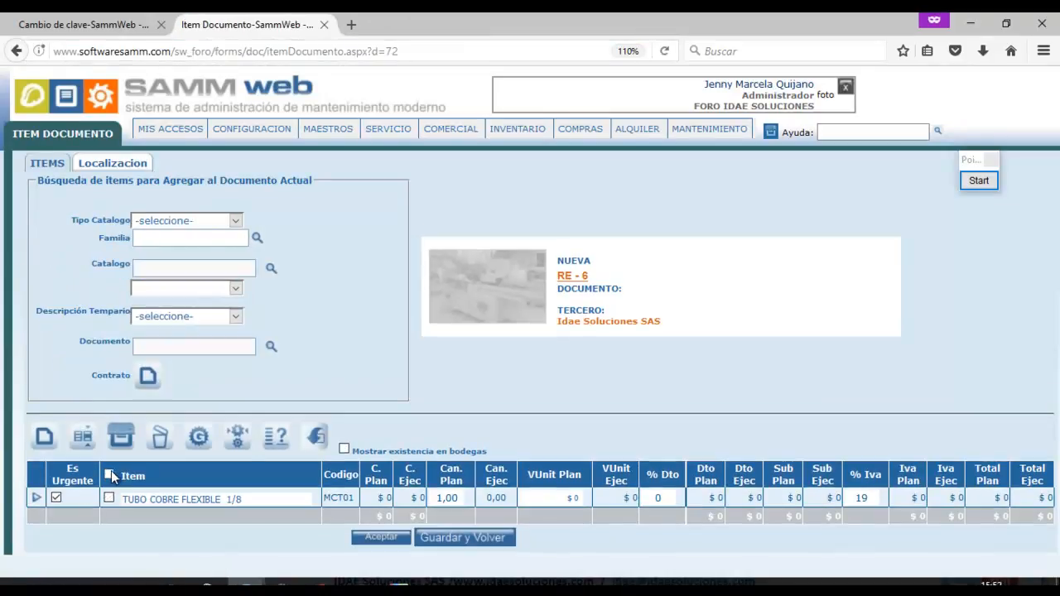
pyautogui.click(344, 449)
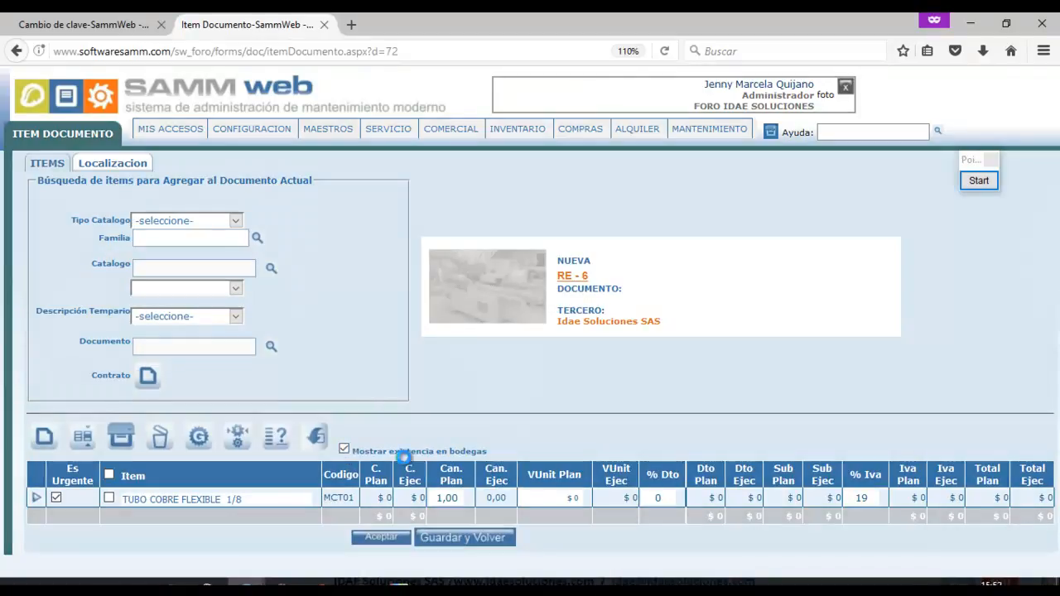
pyautogui.click(447, 498)
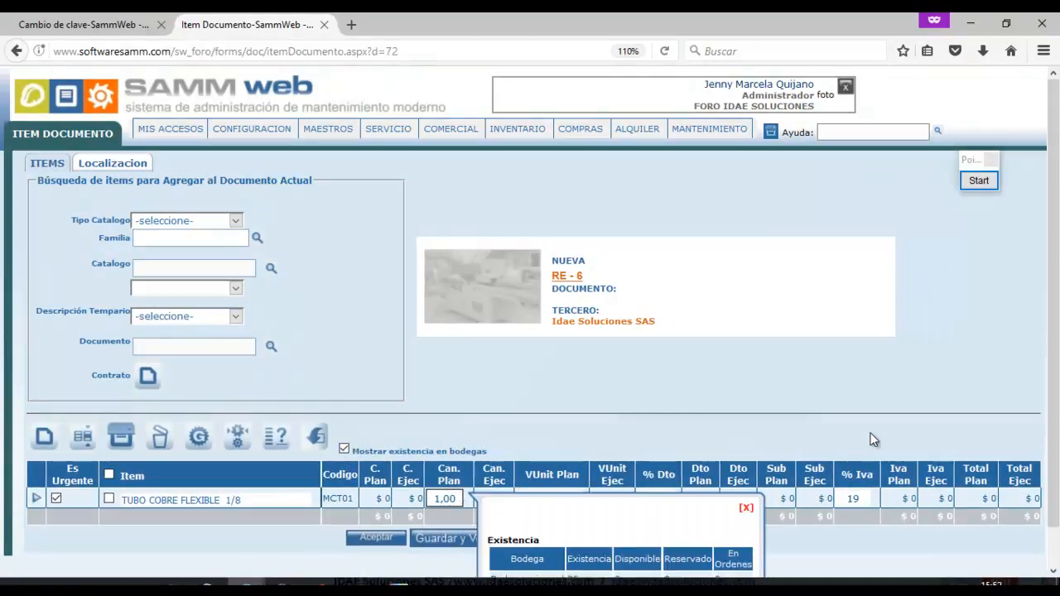
pyautogui.scroll(-1, 953, 447)
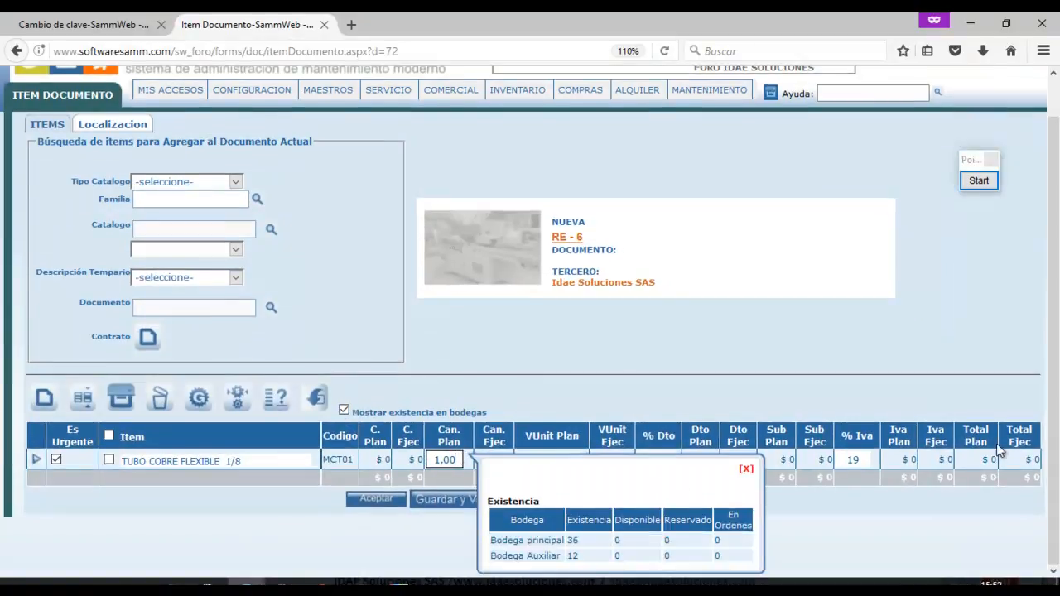
pyautogui.click(748, 470)
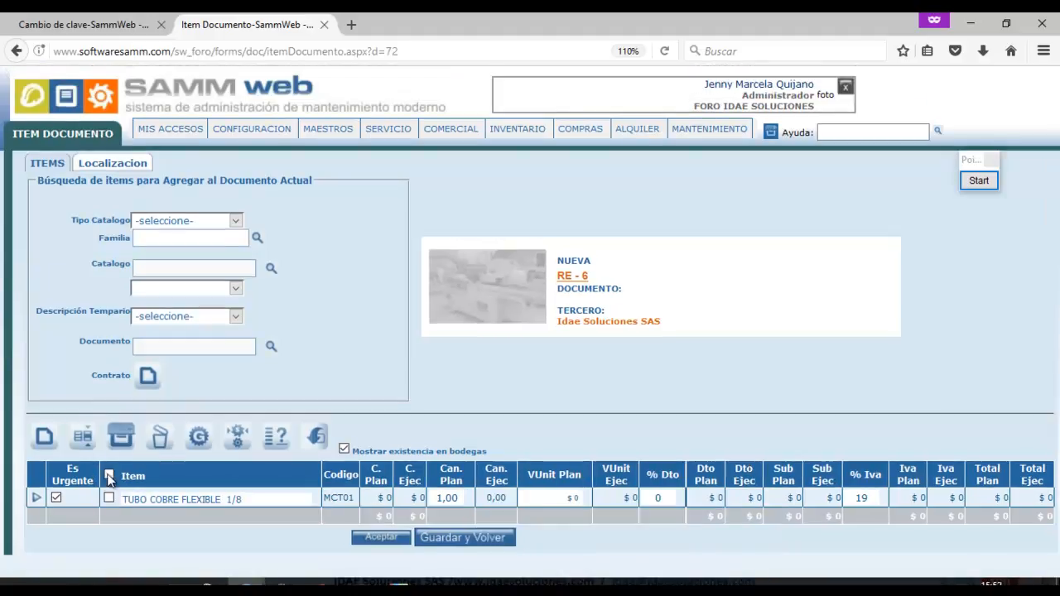
# Select all items, confirm only Bodega Auxiliar is offered, then return to the warehouse settings window.
pyautogui.click(82, 437)
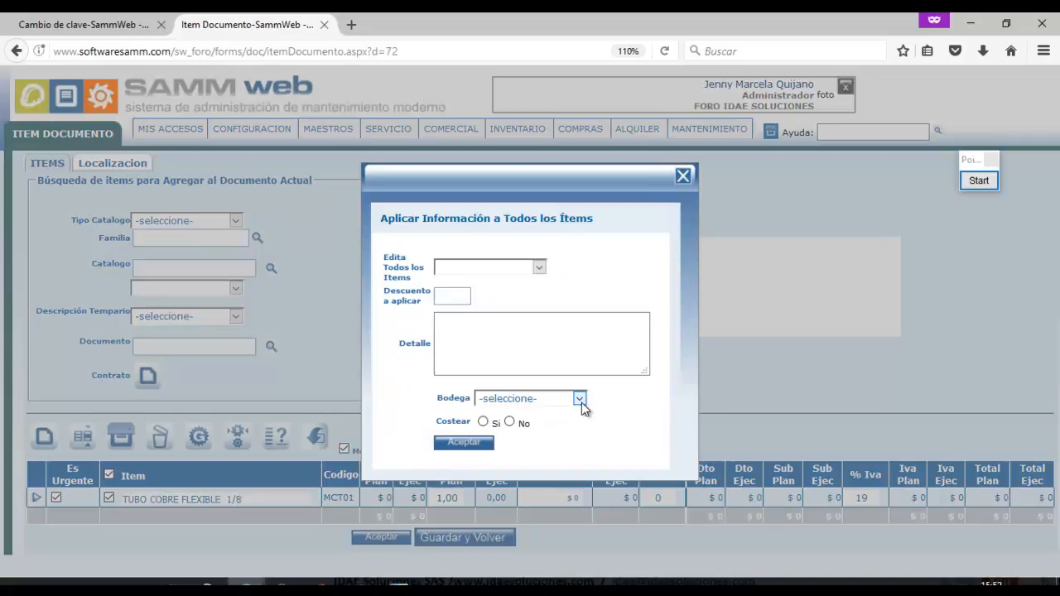
pyautogui.click(580, 399)
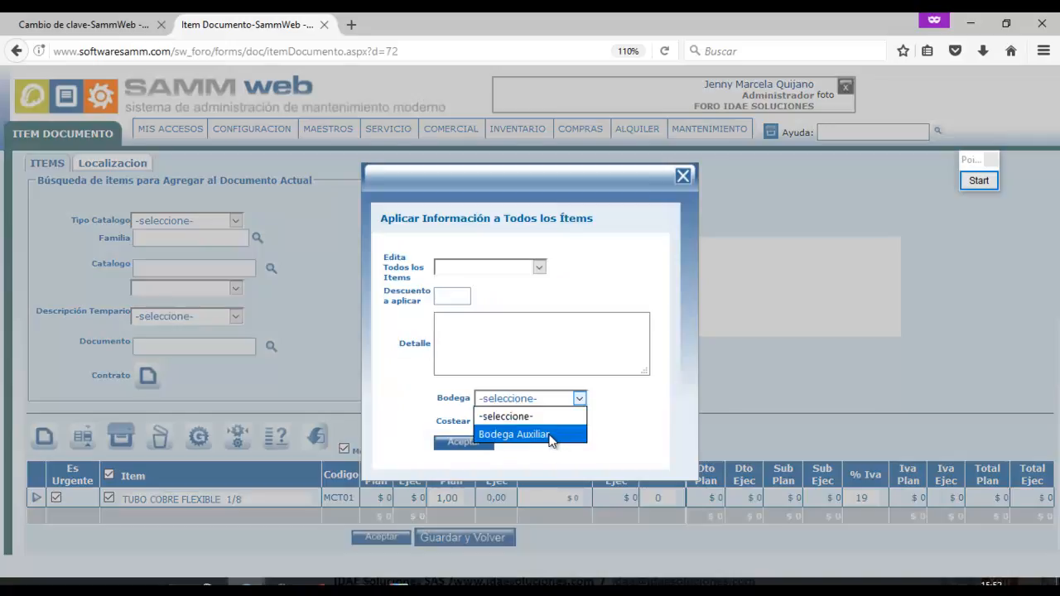
pyautogui.click(683, 175)
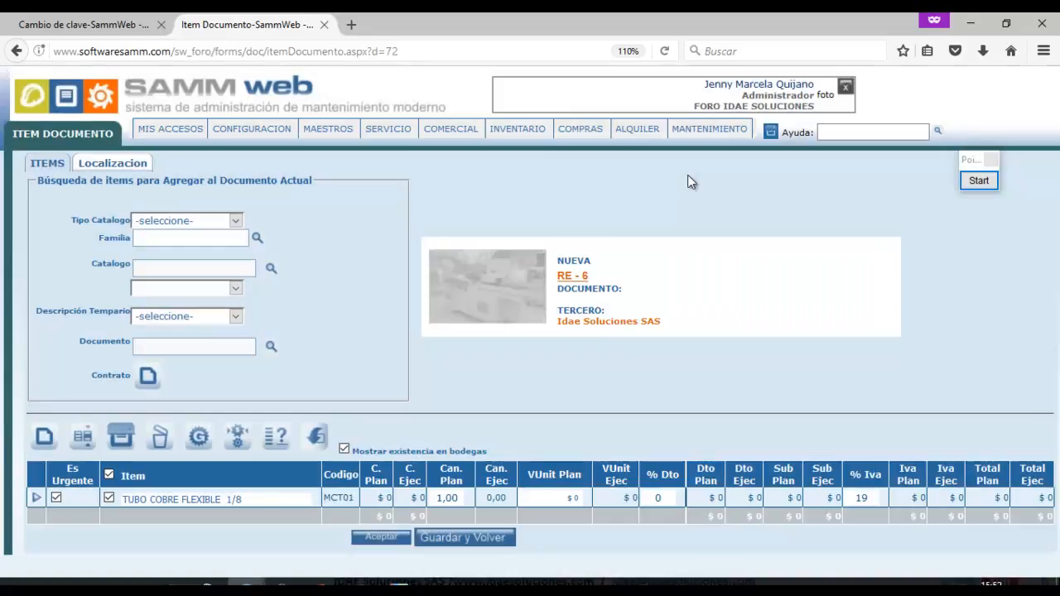
pyautogui.moveTo(246, 584)
pyautogui.click(116, 531)
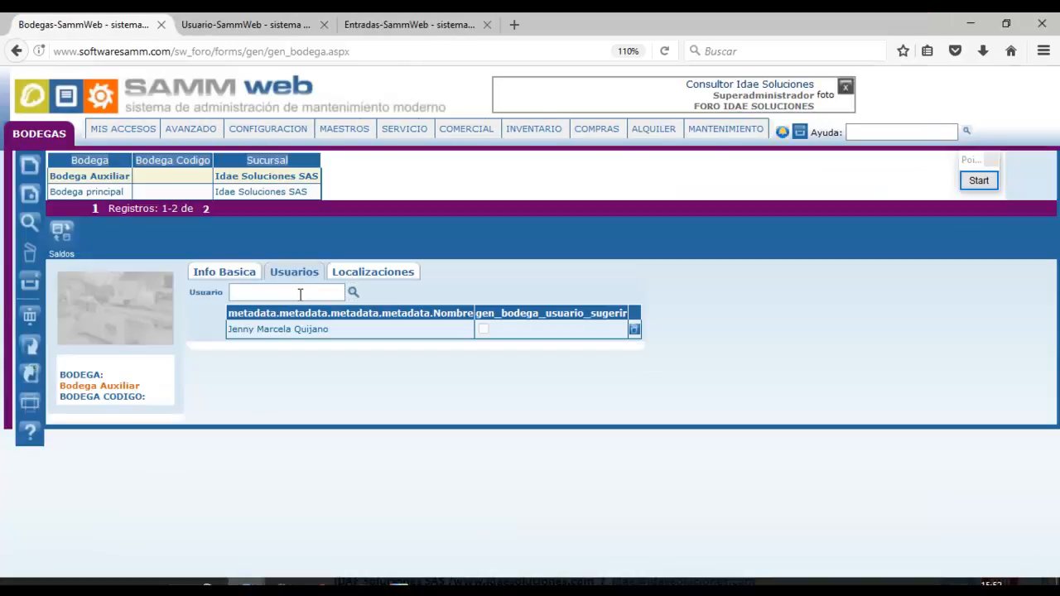
# Search for the user and add them to Bodega principal's Usuarios.
pyautogui.click(222, 192)
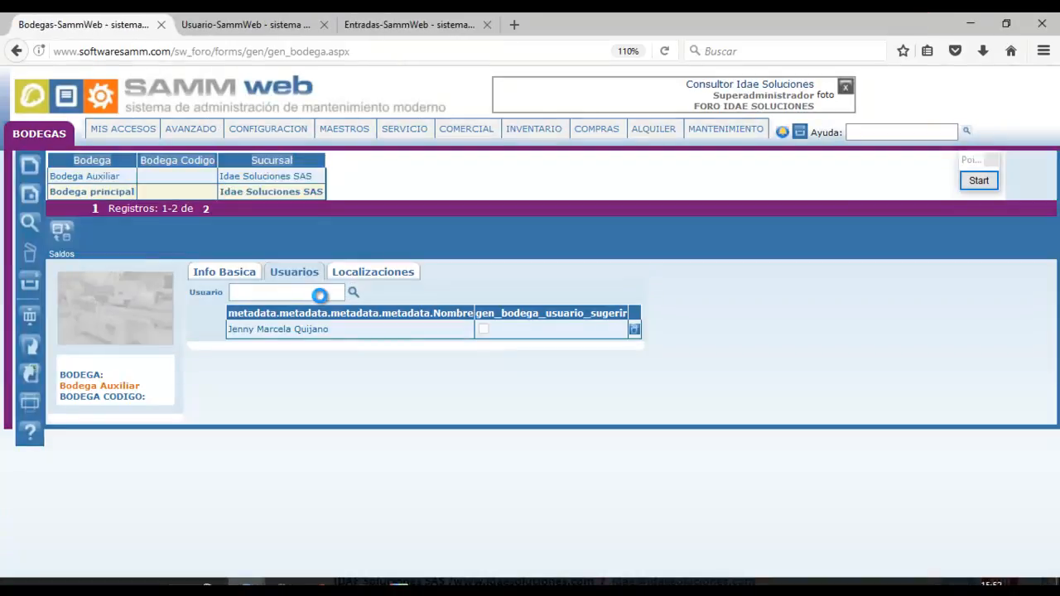
pyautogui.click(304, 291)
pyautogui.write('jen')
pyautogui.press('Tab')
pyautogui.press('Return')
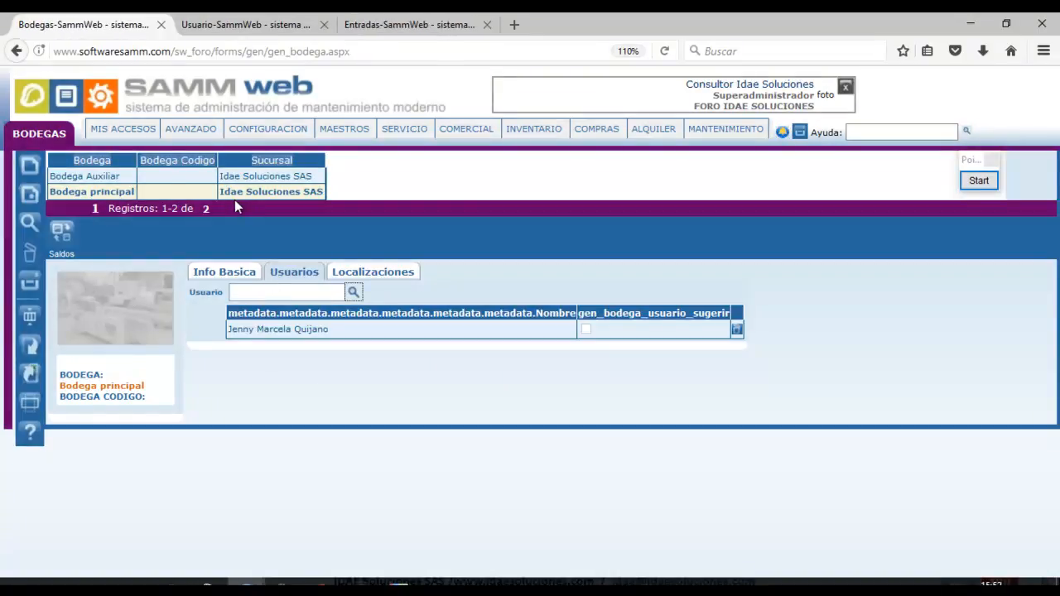
# Return to the RE-6 Item Documento window and reload the page.
pyautogui.click(283, 25)
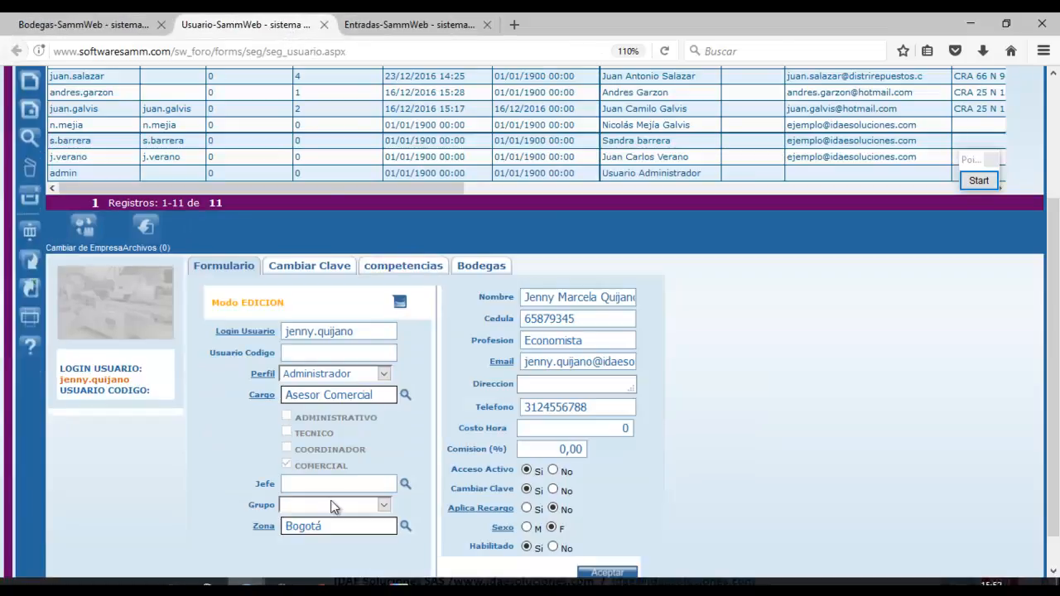
pyautogui.click(467, 541)
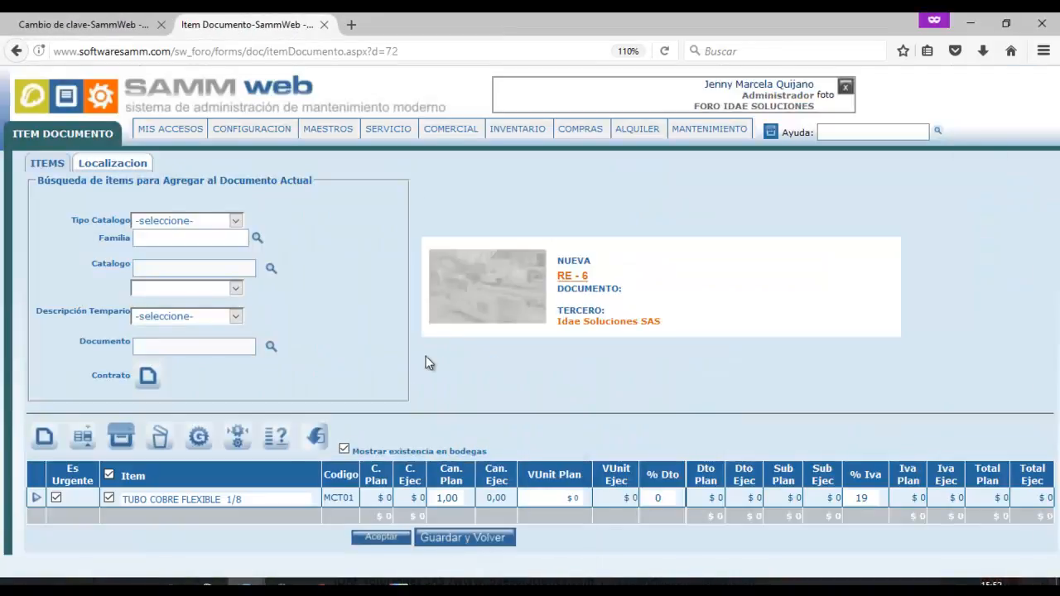
pyautogui.click(422, 52)
pyautogui.press('Return')
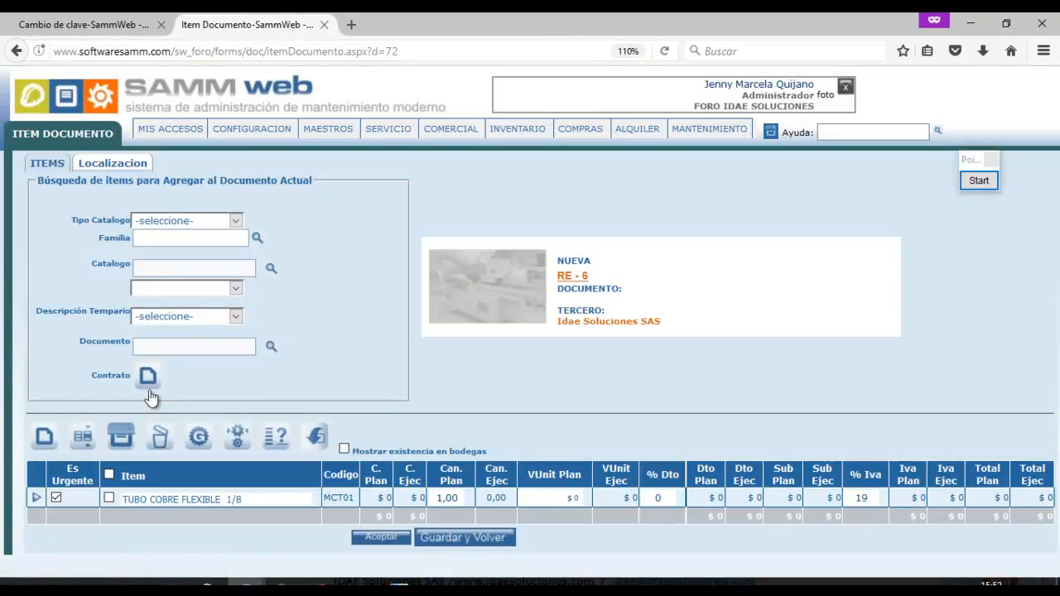
pyautogui.click(109, 475)
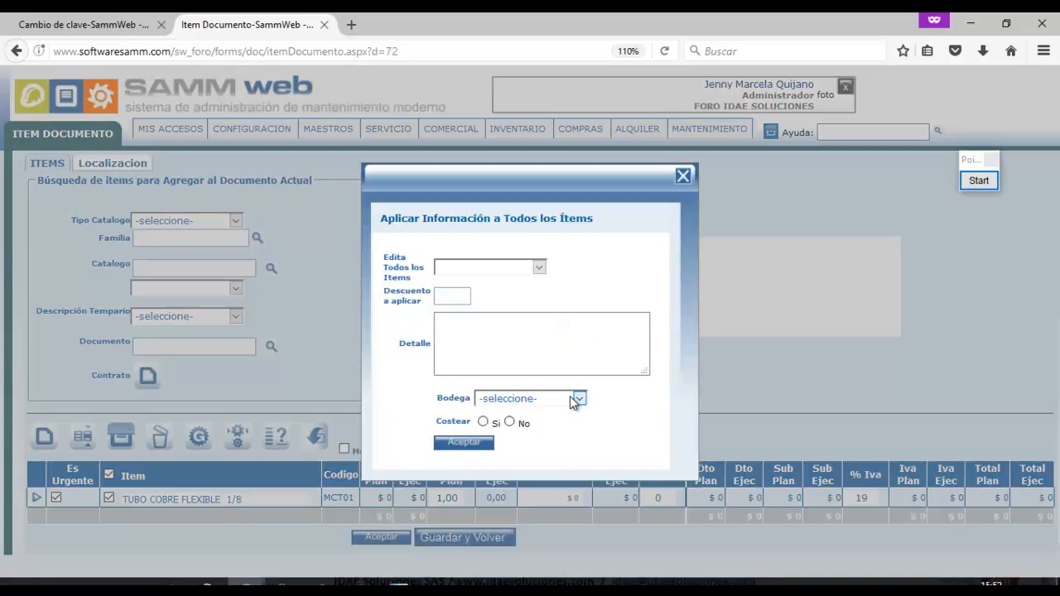
pyautogui.click(571, 397)
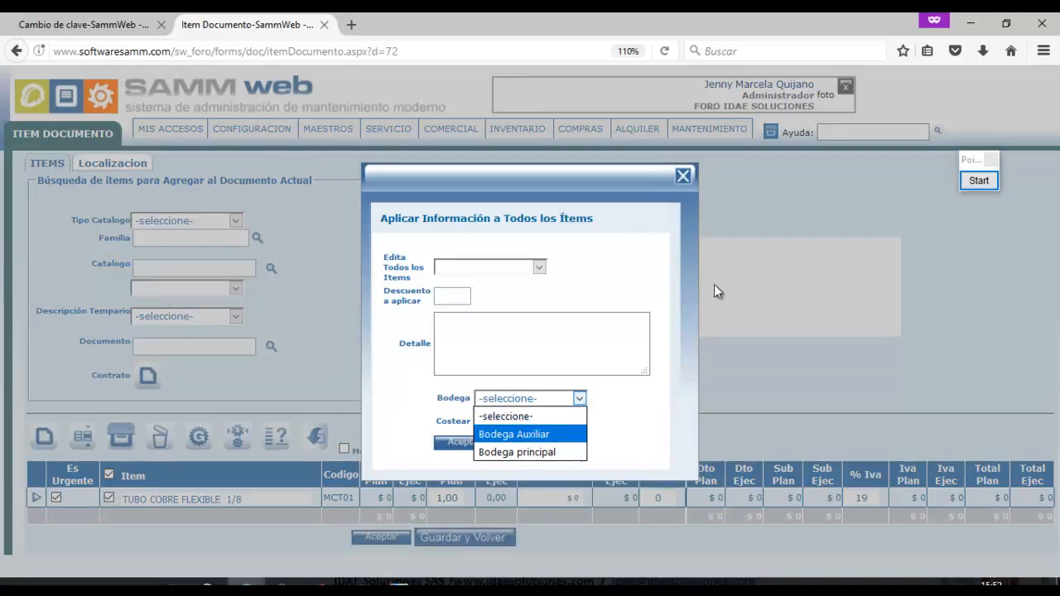
pyautogui.click(683, 175)
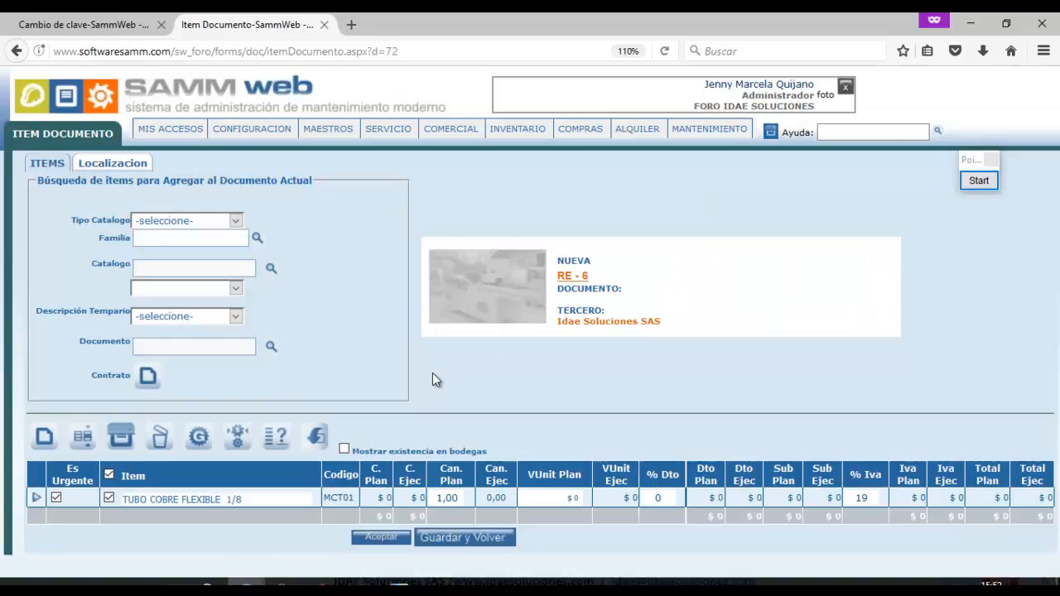
pyautogui.click(356, 582)
# Move through the SAMM windows to the warehouse settings page.
pyautogui.click(97, 26)
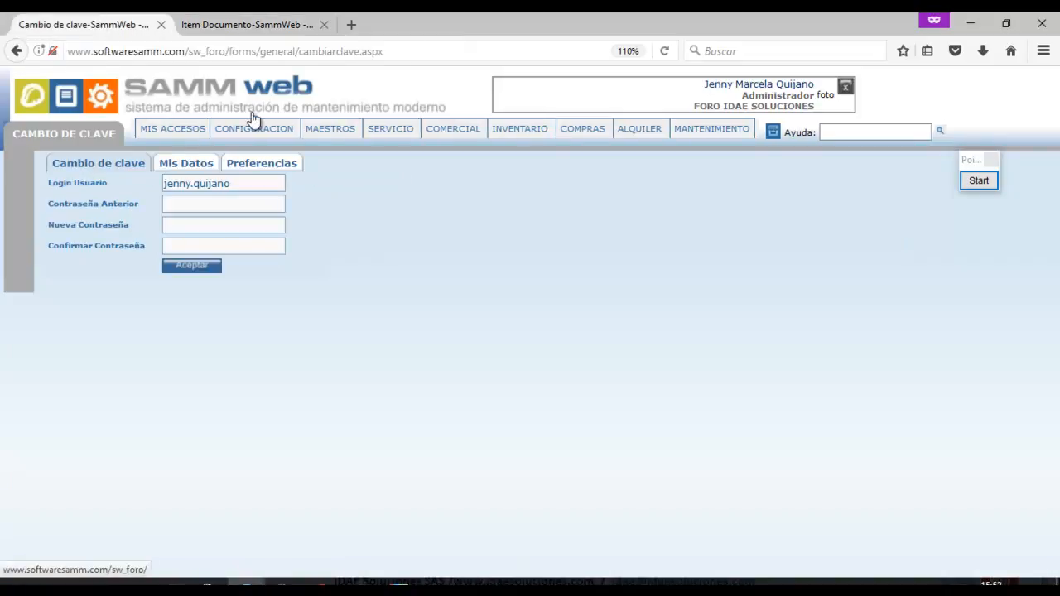
pyautogui.moveTo(246, 587)
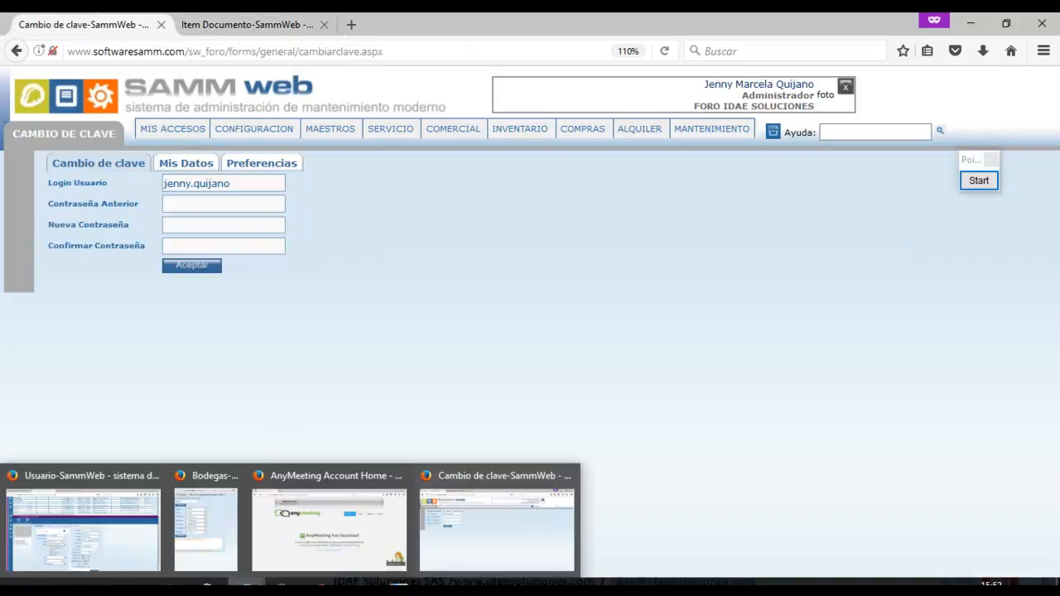
pyautogui.click(152, 540)
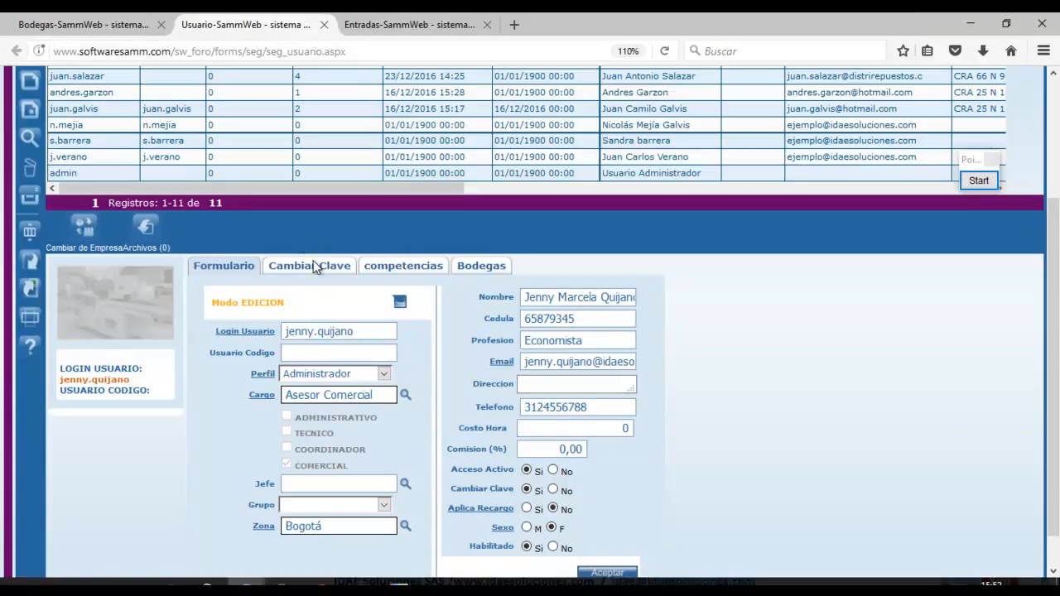
pyautogui.scroll(4, 705, 289)
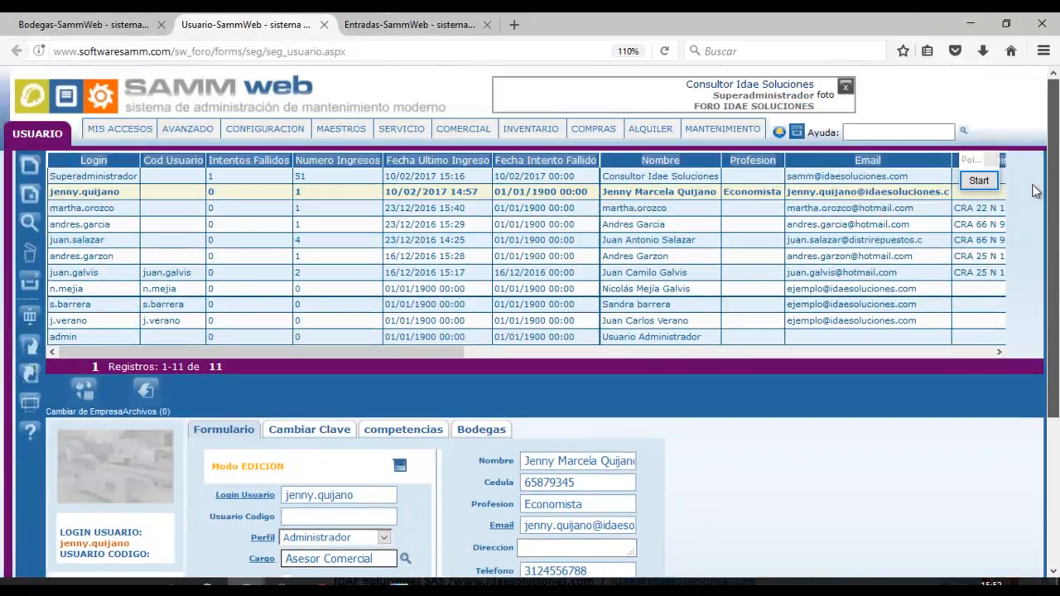
pyautogui.click(91, 25)
# Set Bodega principal's Usa Localizacion to Si, save, and show its Localizaciones list.
pyautogui.moveTo(294, 209)
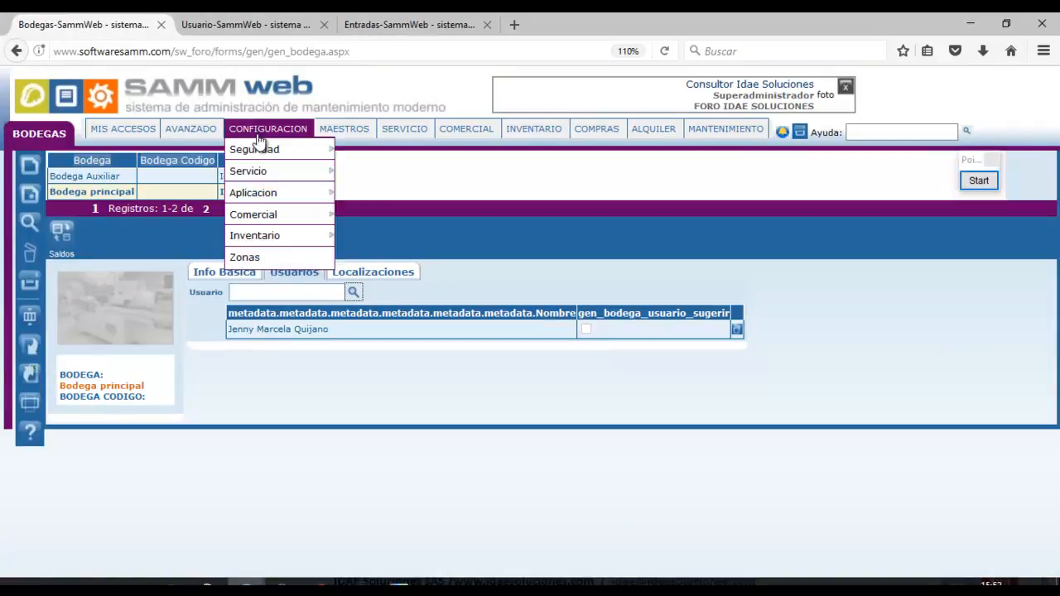
pyautogui.moveTo(274, 236)
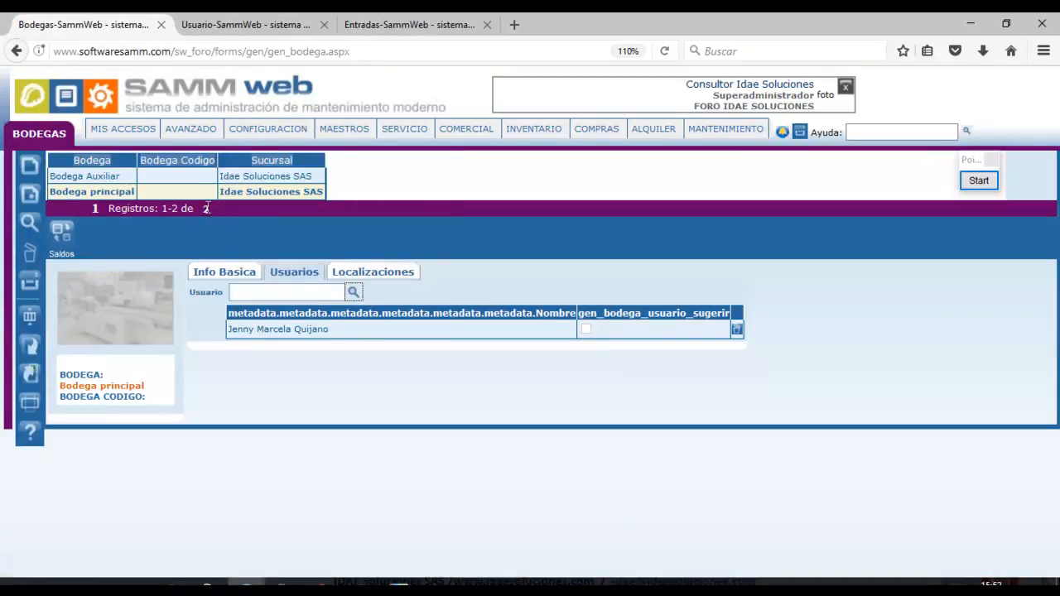
pyautogui.click(227, 274)
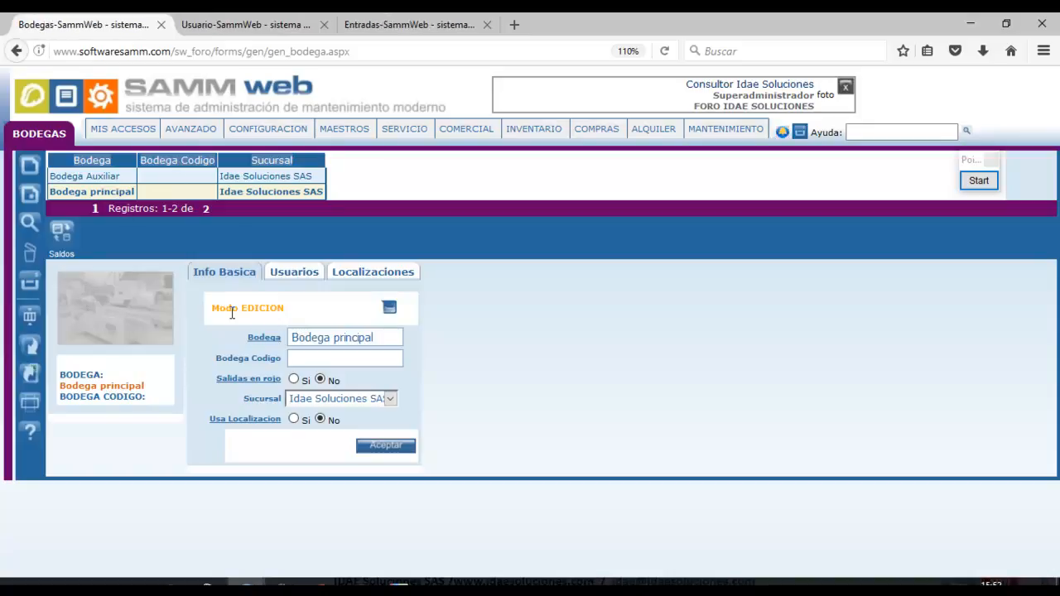
pyautogui.click(295, 420)
pyautogui.click(379, 450)
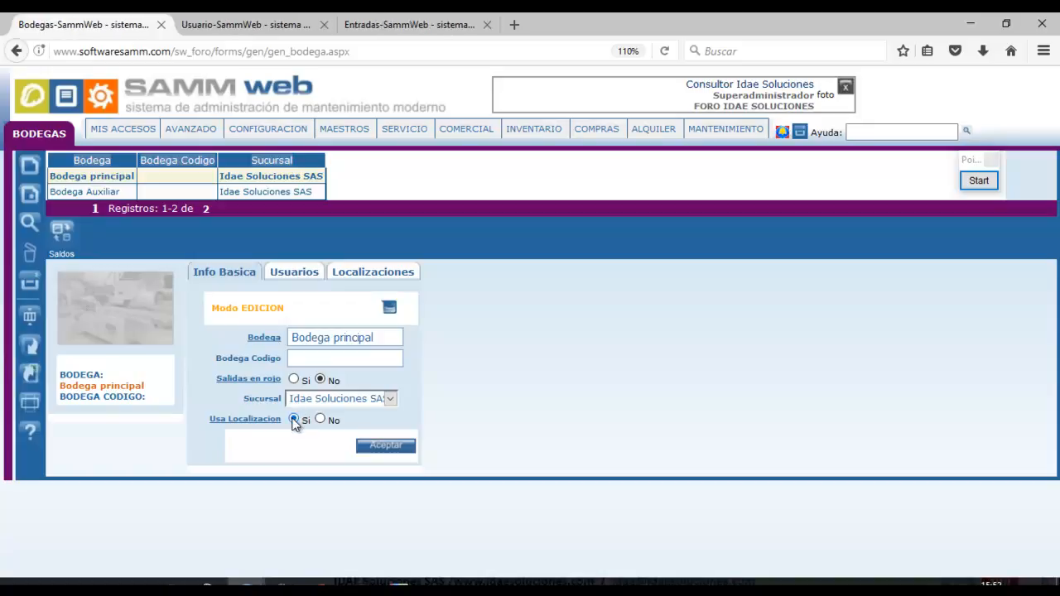
pyautogui.click(354, 277)
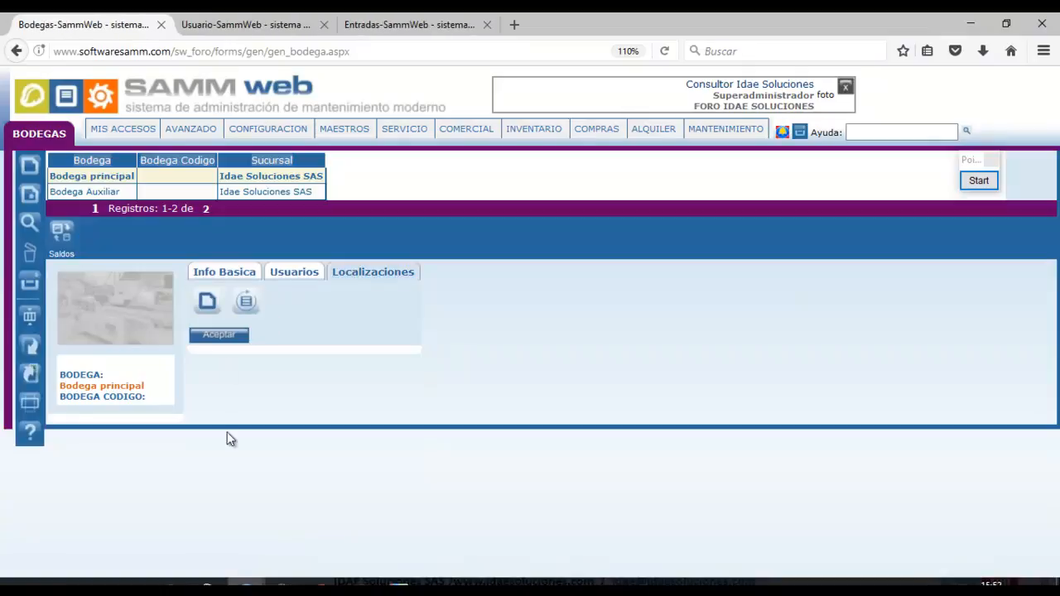
# Start a new location named 'Cubiculo 1' and search the catalog for codes starting 'mct'.
pyautogui.click(208, 304)
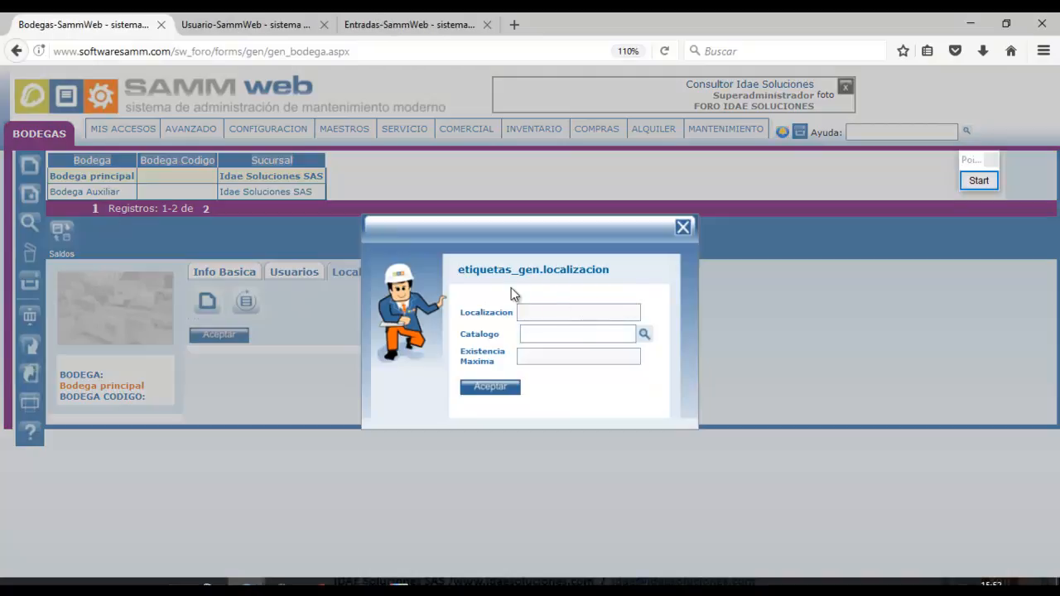
pyautogui.write('Cubiculo 1')
pyautogui.click(645, 334)
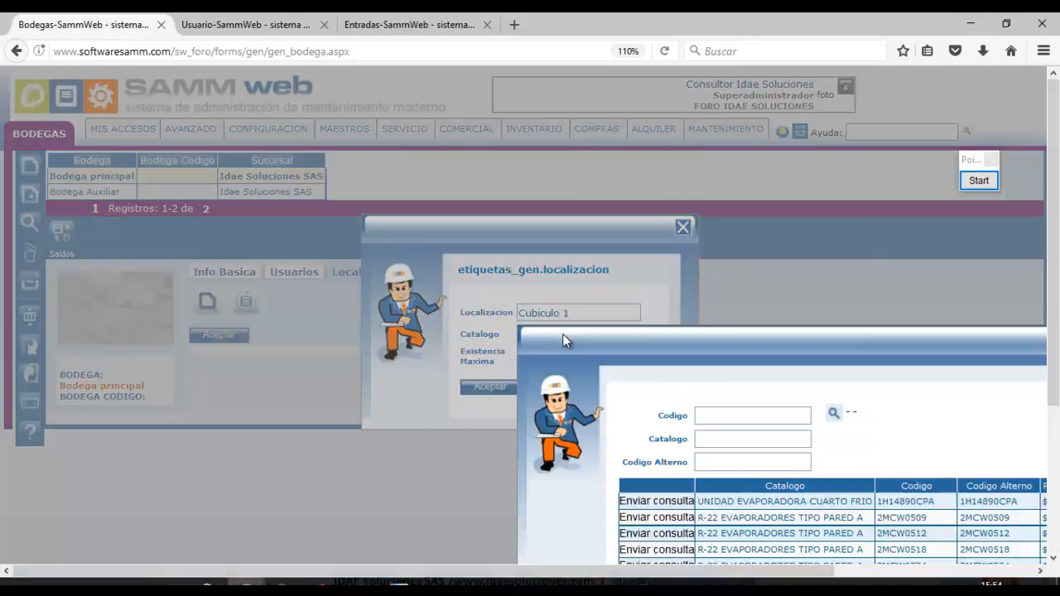
pyautogui.moveTo(479, 270); pyautogui.dragTo(475, 251)
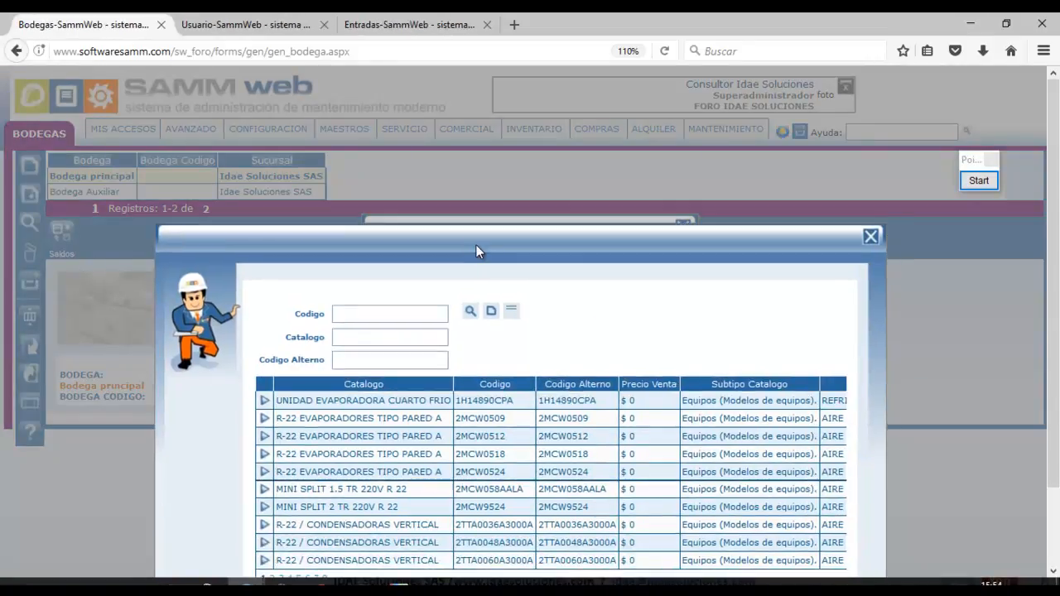
pyautogui.click(352, 313)
pyautogui.click(471, 313)
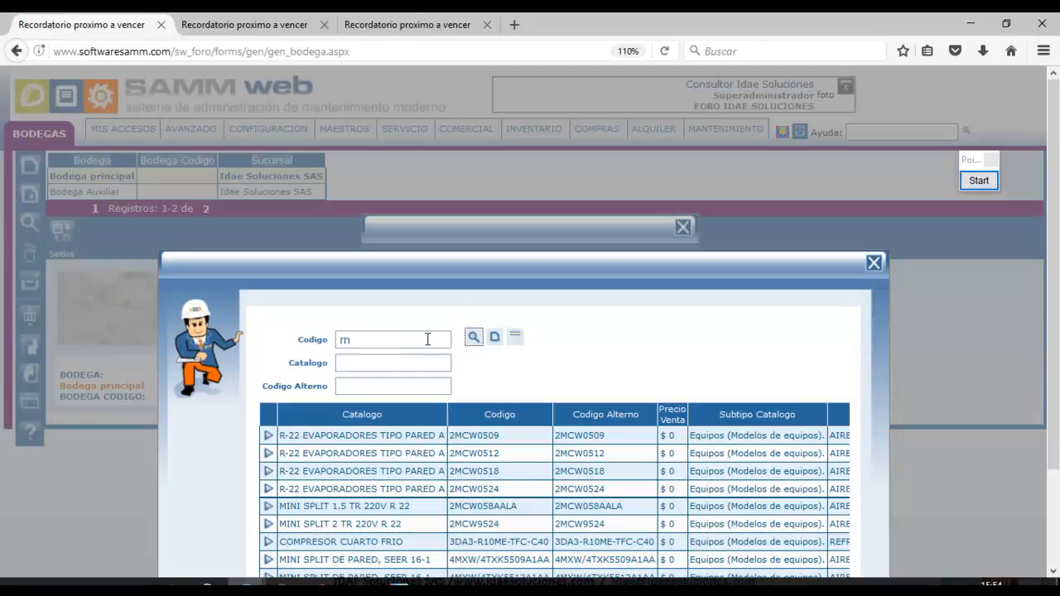
pyautogui.click(412, 338)
pyautogui.write('ct')
pyautogui.press('Tab')
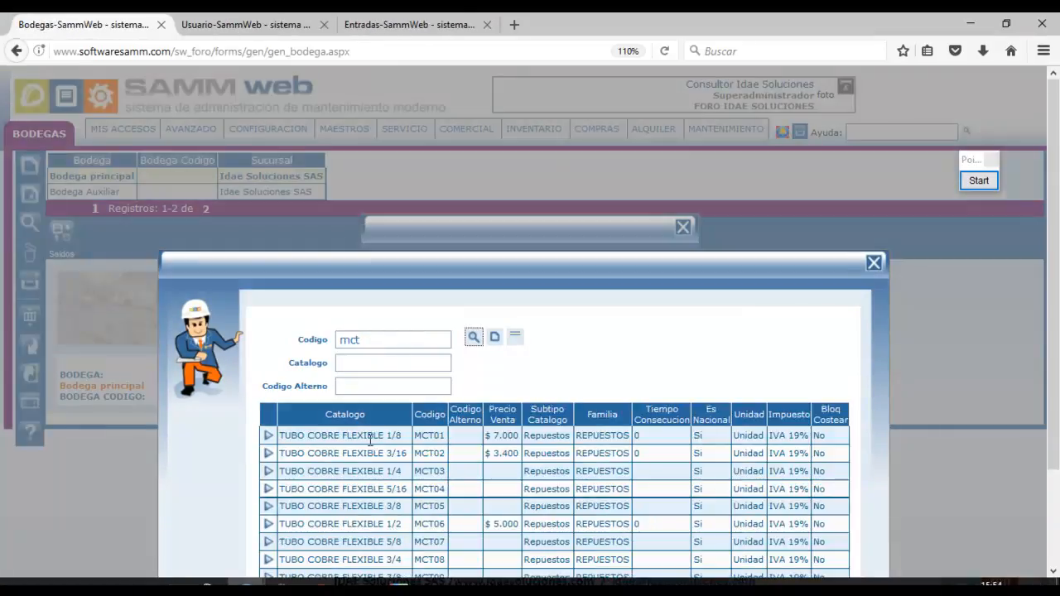
# Choose MCT01 TUBO COBRE FLEXIBLE 1/8 with maximum stock 40 and save the location.
pyautogui.click(368, 439)
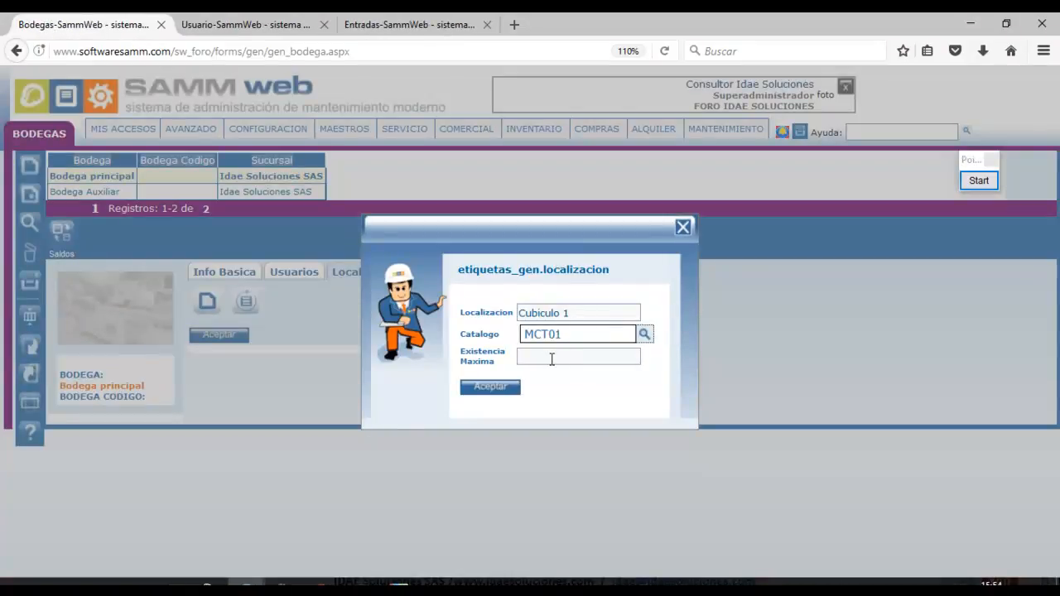
pyautogui.write('40')
pyautogui.click(511, 387)
pyautogui.click(245, 303)
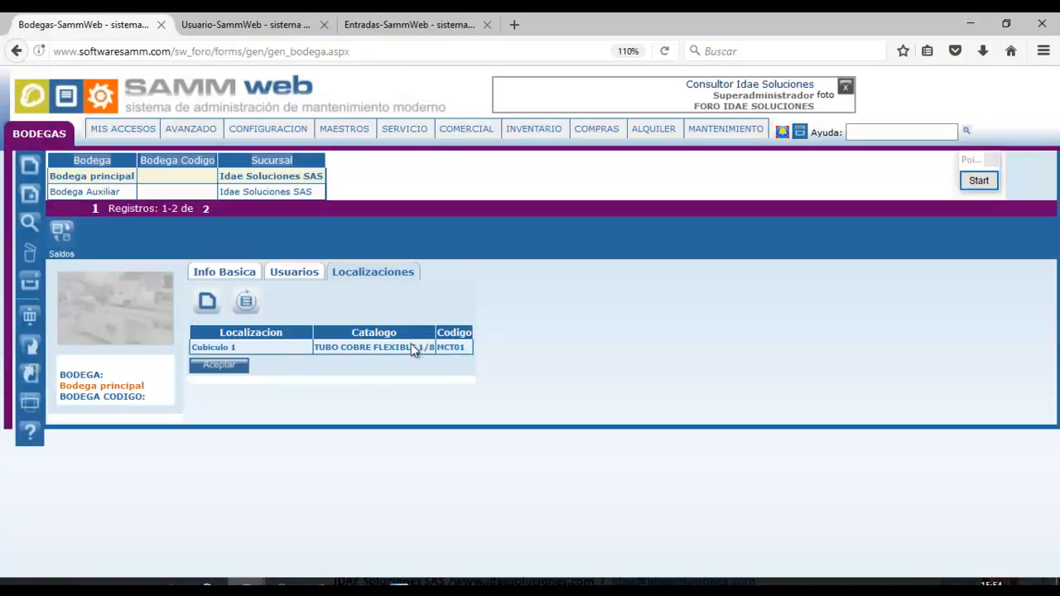
pyautogui.click(412, 25)
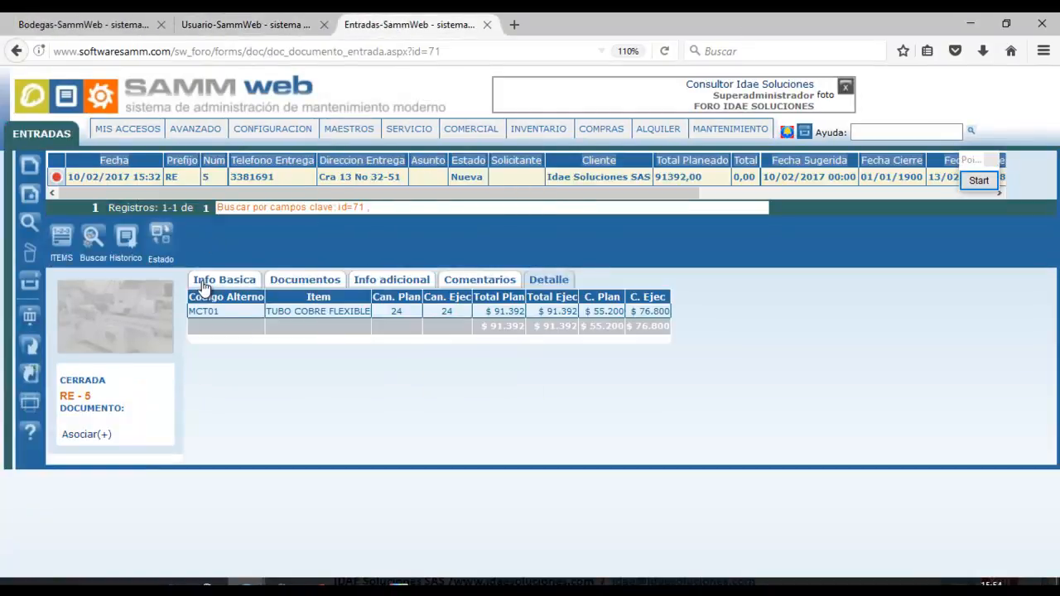
# Close the RE-5 entries tab and open INVENTARIO's Entrada list to reach RE-6's items.
pyautogui.click(62, 240)
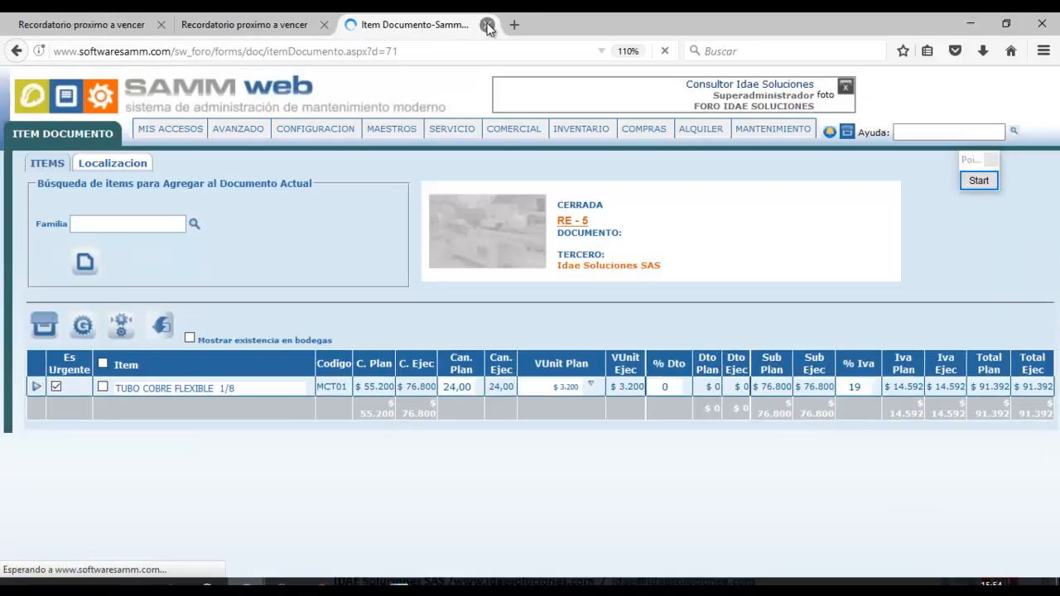
pyautogui.click(487, 25)
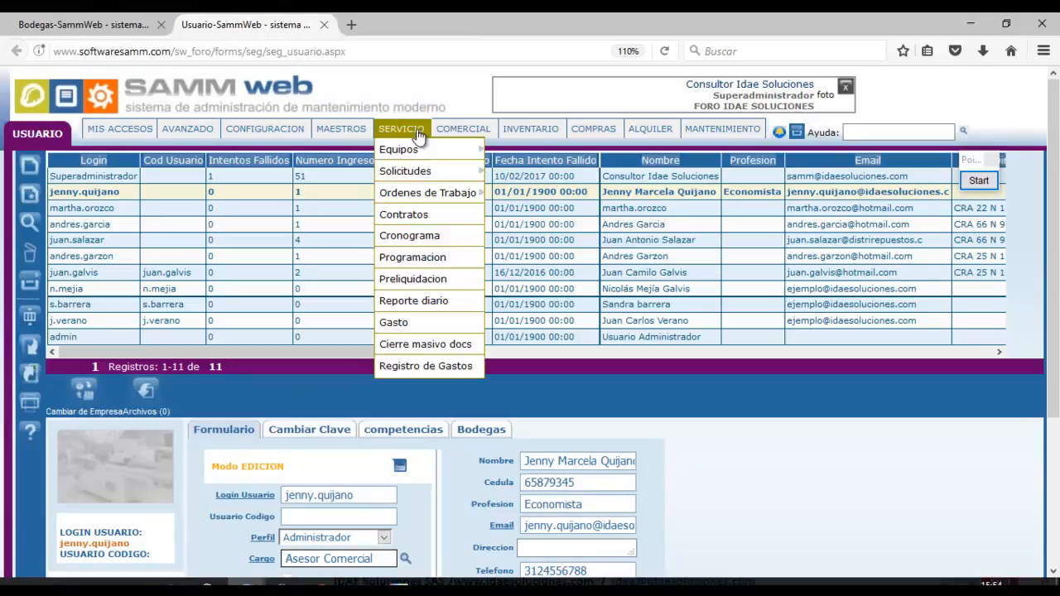
pyautogui.moveTo(592, 129)
pyautogui.moveTo(531, 129)
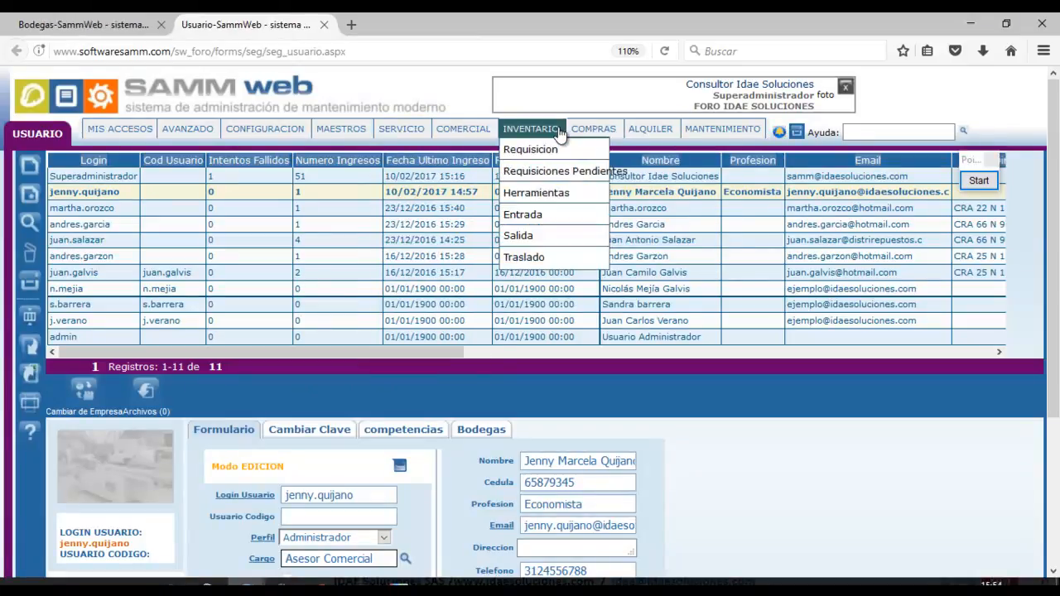
pyautogui.click(543, 216)
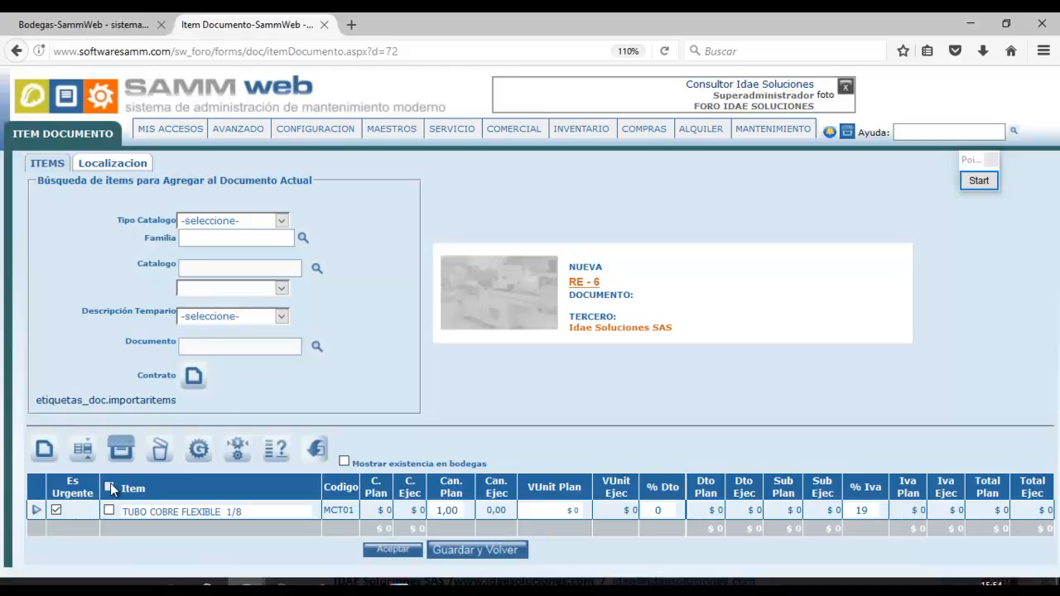
pyautogui.click(90, 455)
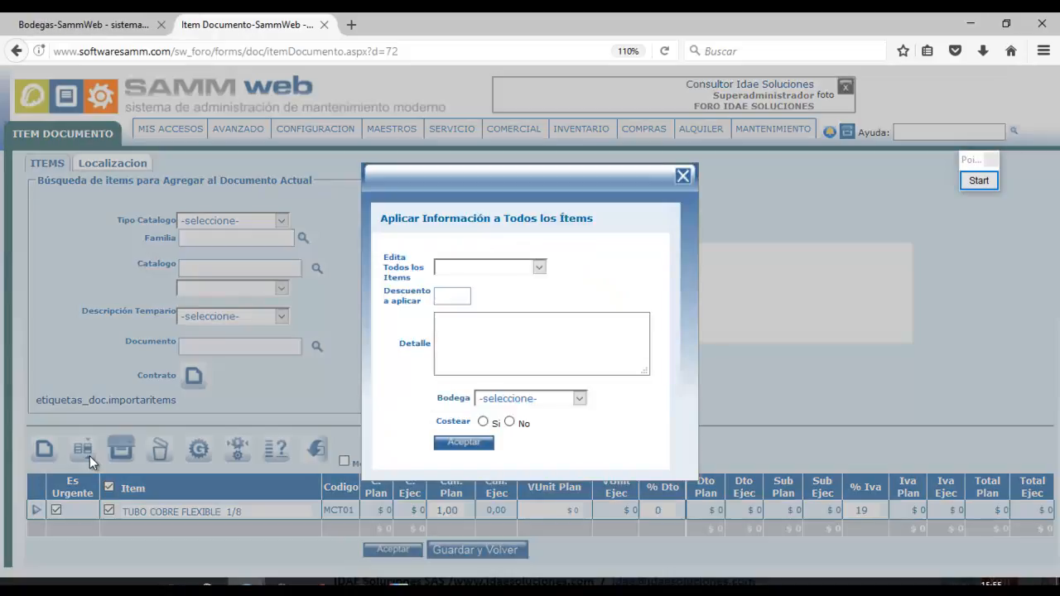
pyautogui.click(683, 176)
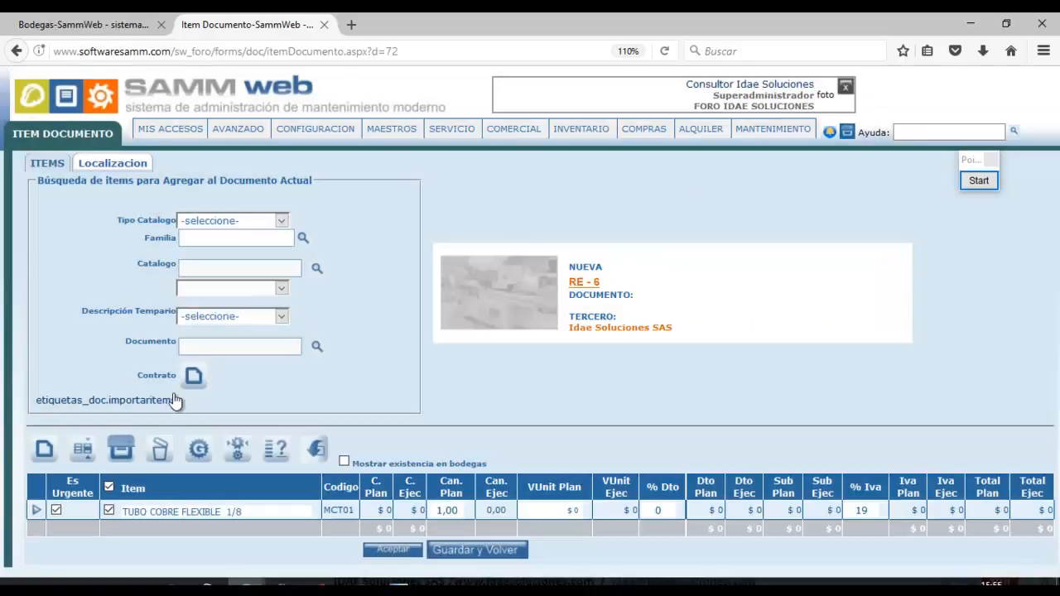
pyautogui.click(36, 512)
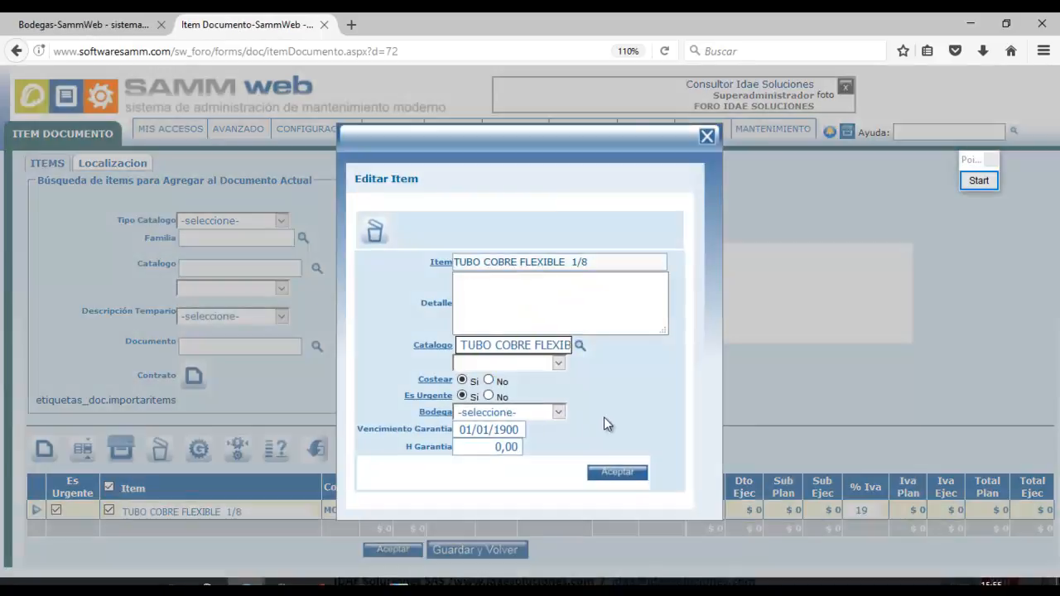
pyautogui.click(707, 137)
pyautogui.click(119, 166)
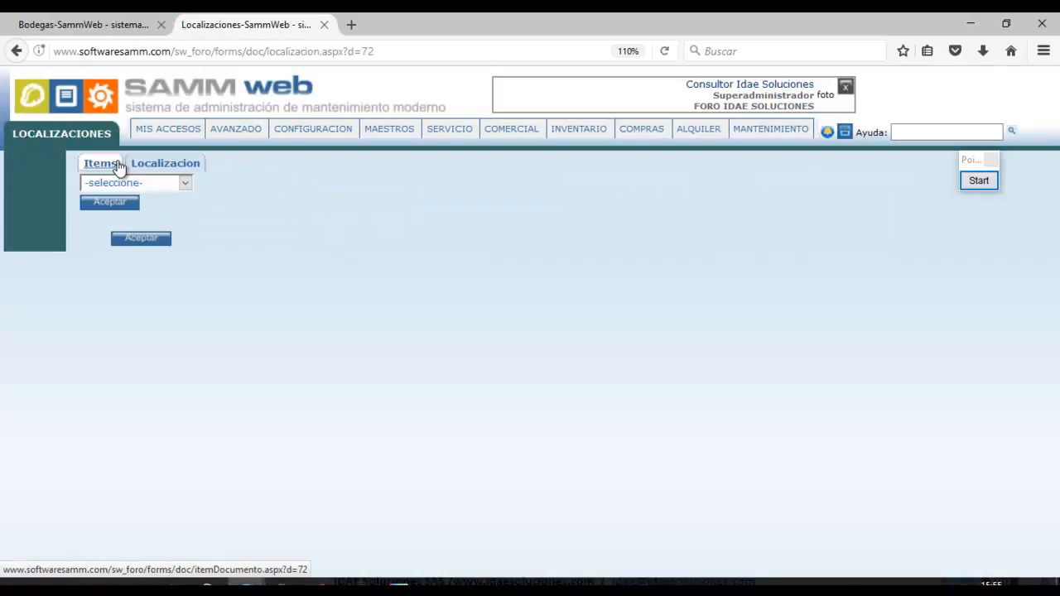
pyautogui.click(187, 183)
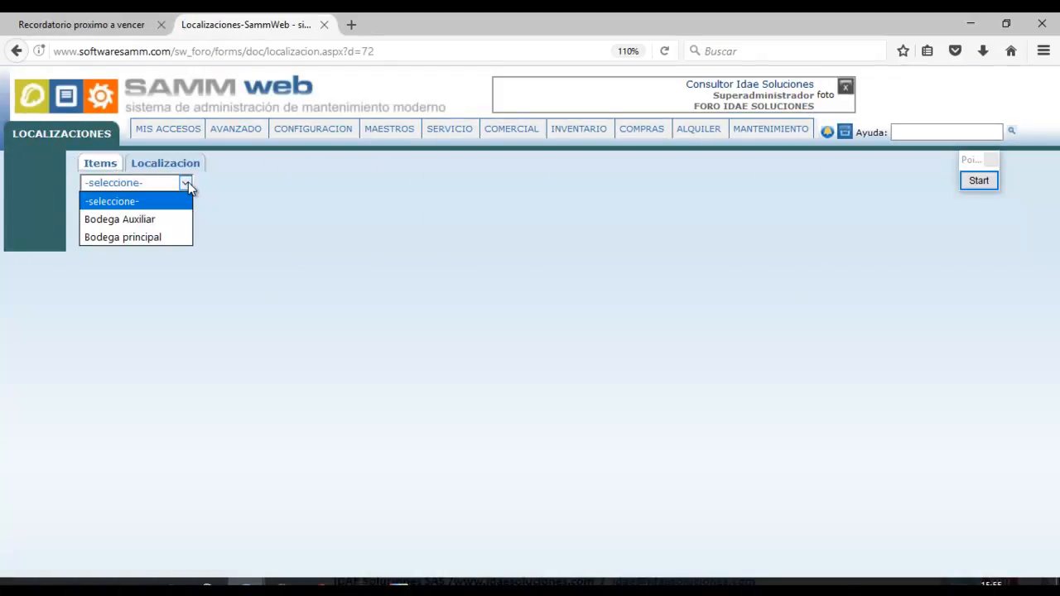
pyautogui.click(165, 237)
pyautogui.click(123, 207)
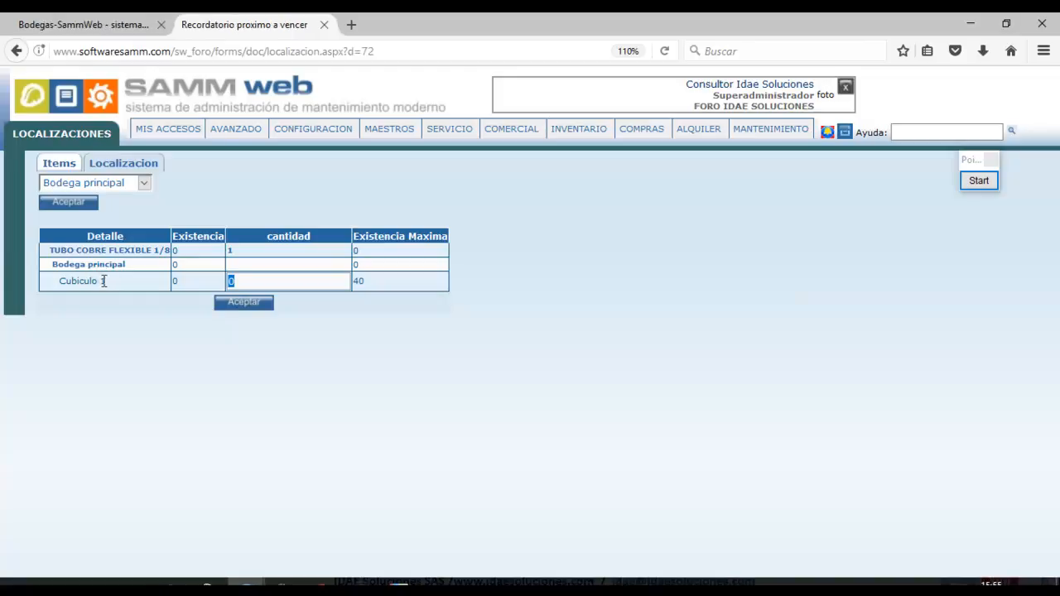
pyautogui.moveTo(50, 251); pyautogui.dragTo(165, 251)
pyautogui.moveTo(250, 281); pyautogui.dragTo(221, 283)
pyautogui.click(248, 304)
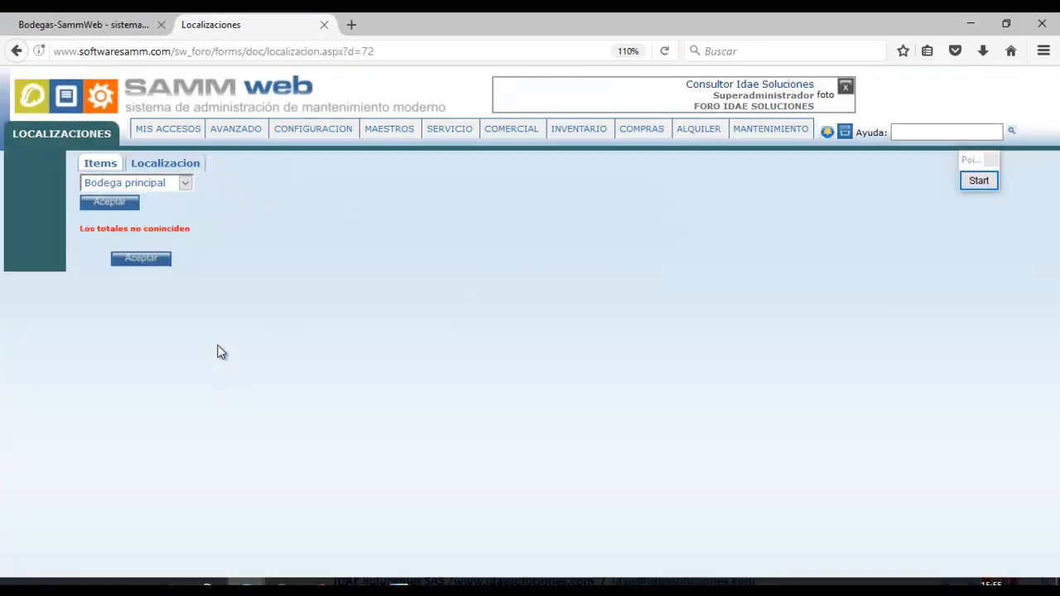
pyautogui.moveTo(196, 233); pyautogui.dragTo(73, 239)
pyautogui.click(105, 168)
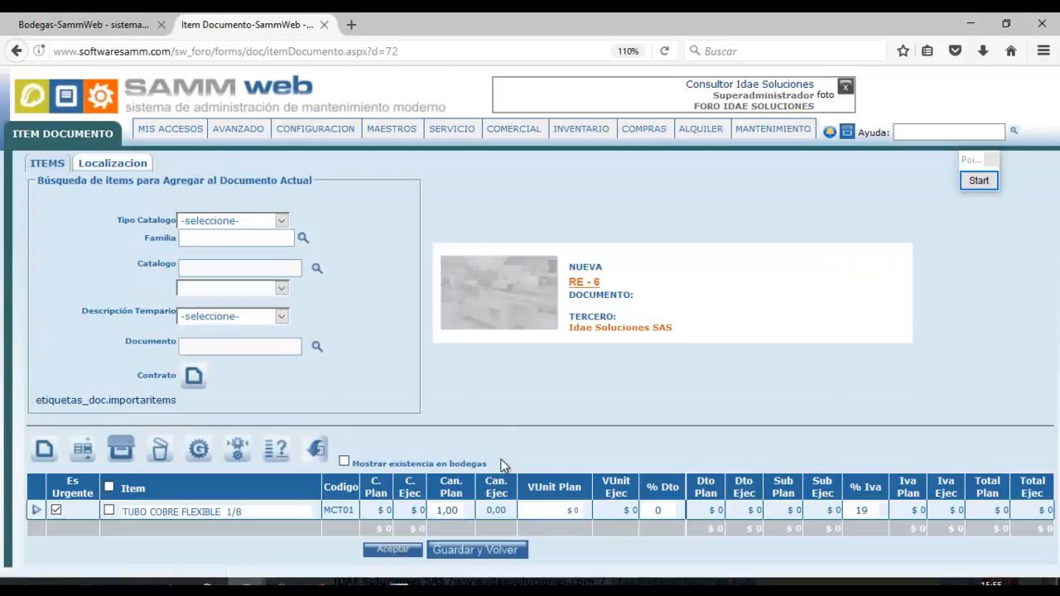
# Assign the 1 unit of MCT01 to Cubiculo 1 in Bodega principal, then return to Items.
pyautogui.click(99, 165)
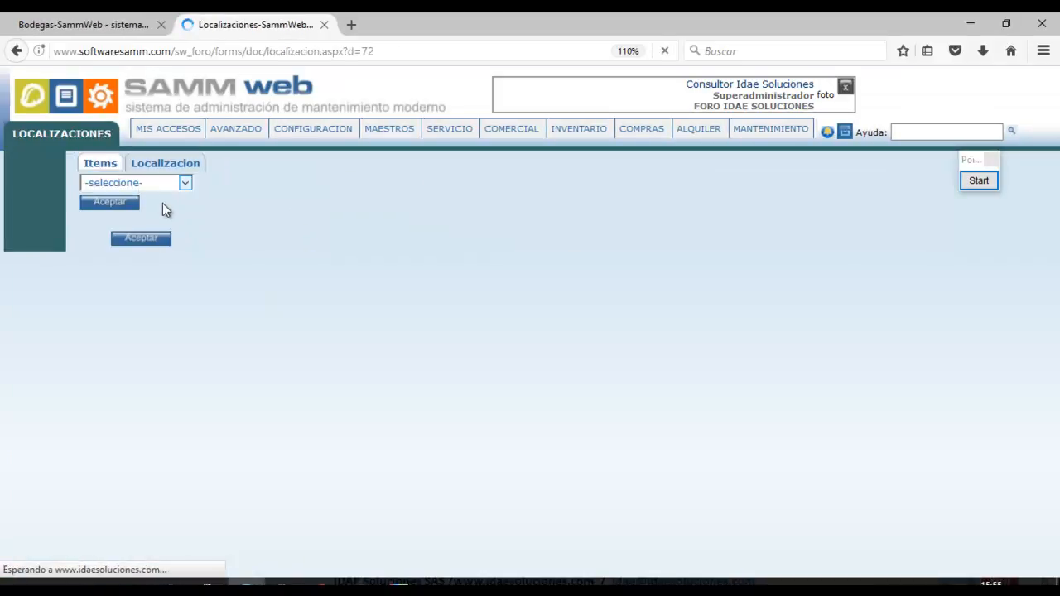
pyautogui.click(186, 183)
pyautogui.click(170, 240)
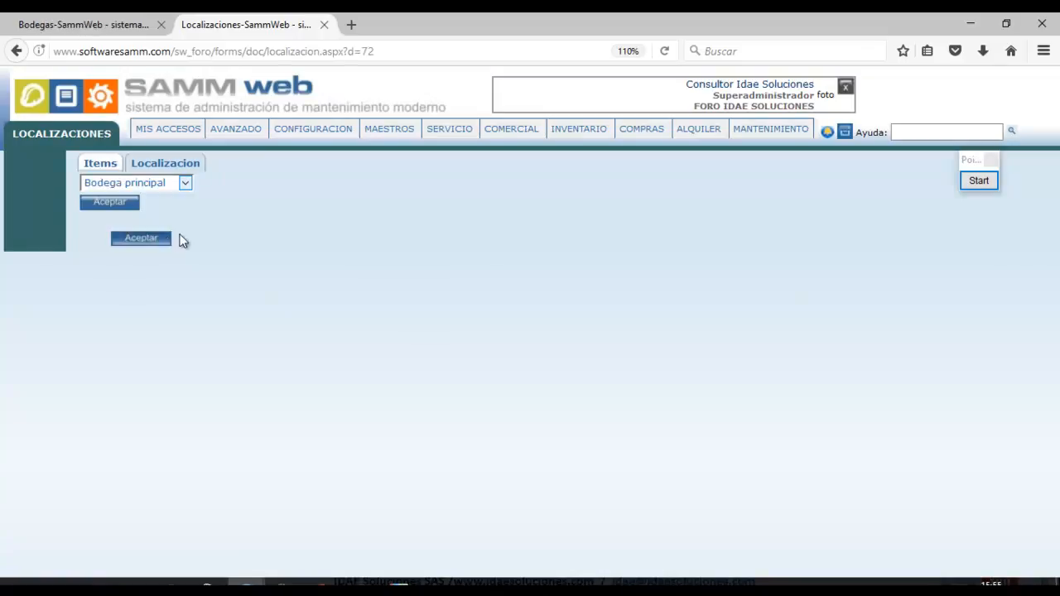
pyautogui.click(124, 205)
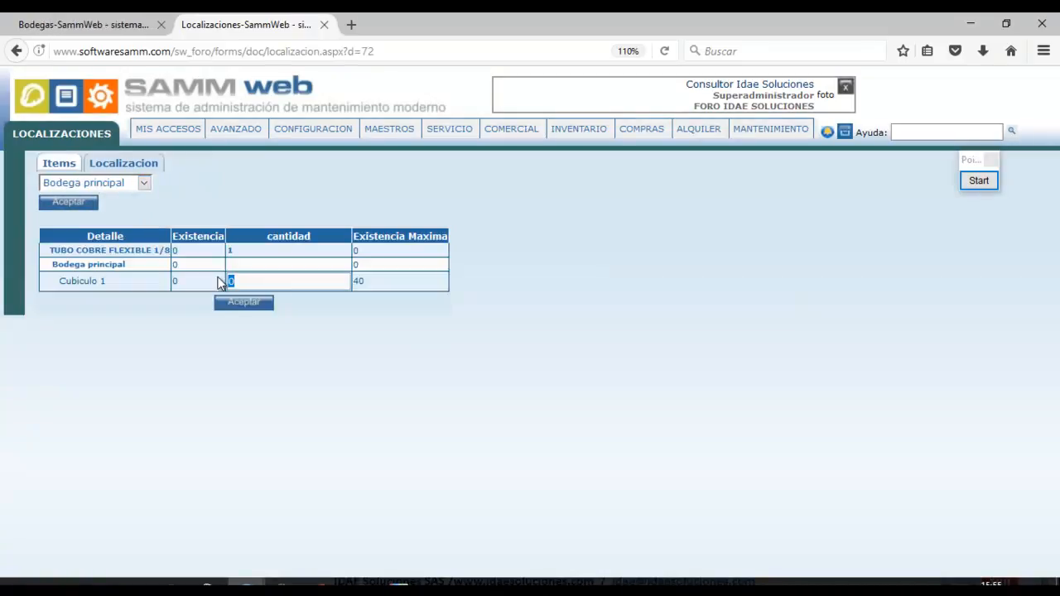
pyautogui.click(225, 302)
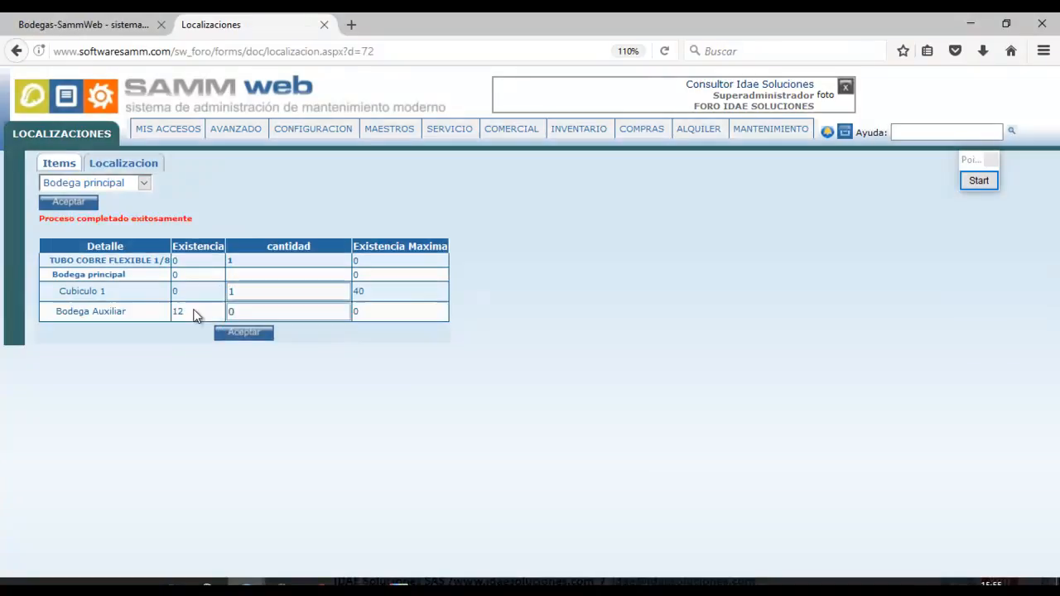
pyautogui.moveTo(195, 218); pyautogui.dragTo(124, 218)
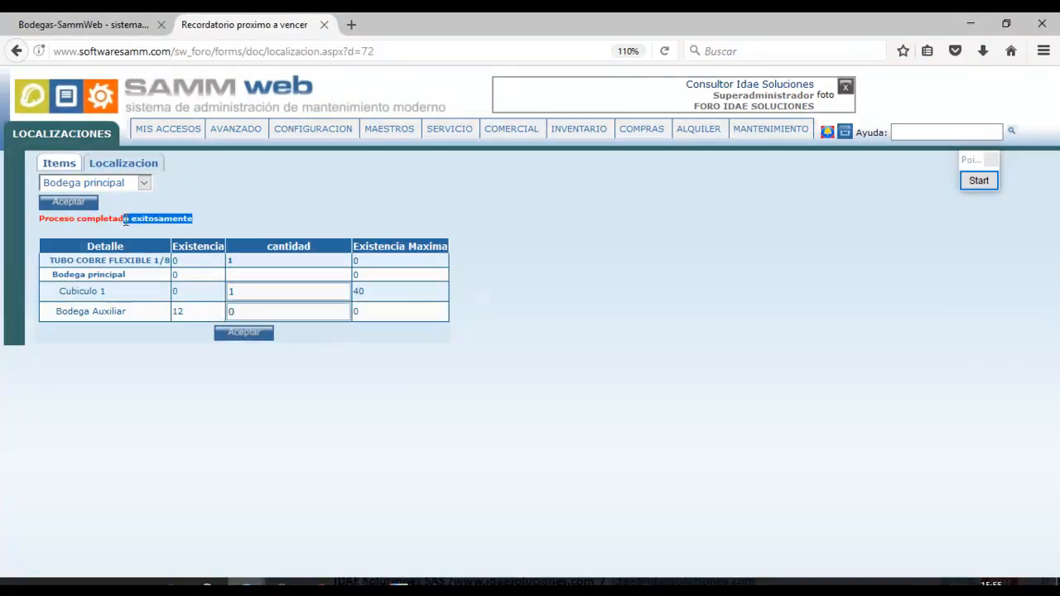
pyautogui.moveTo(53, 223); pyautogui.dragTo(42, 224)
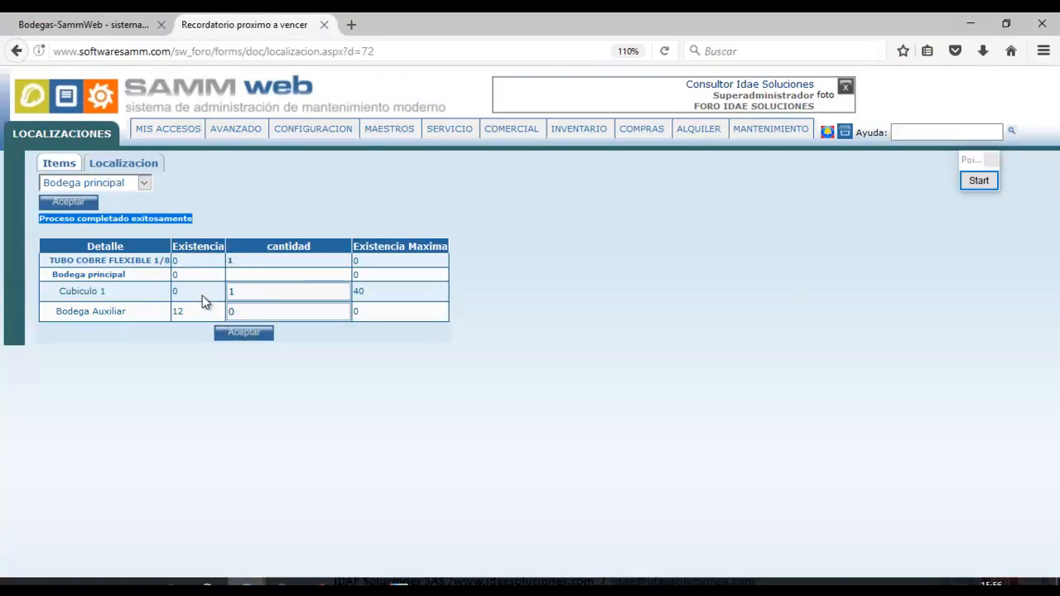
pyautogui.click(59, 165)
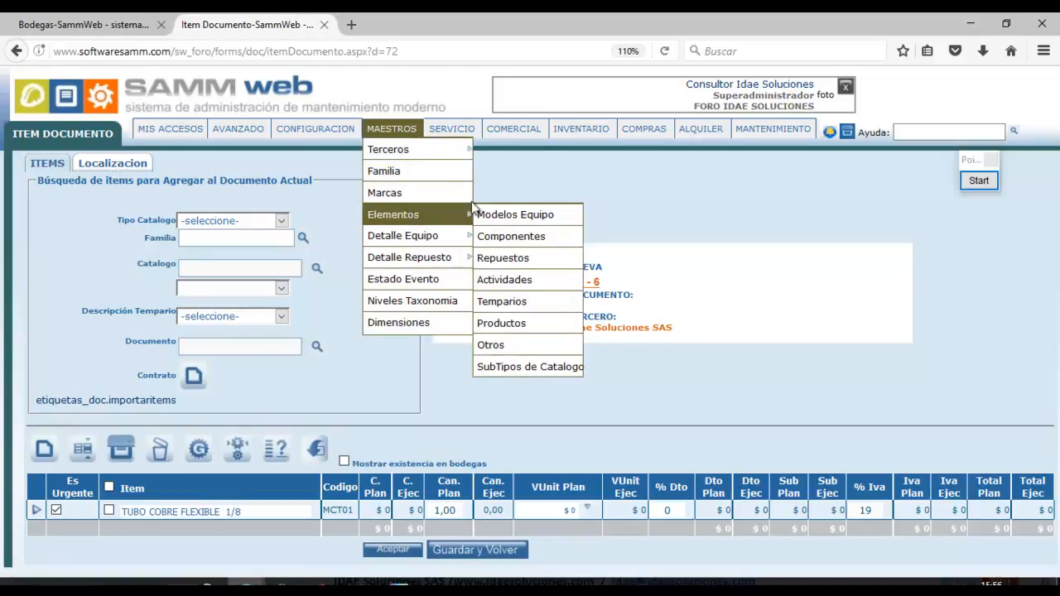
# Check the TUBO COBRE FLEXIBLE 1/8 record in the Repuestos catalog, then return to RE-6's item list.
pyautogui.moveTo(389, 133)
pyautogui.moveTo(464, 215)
pyautogui.click(505, 259)
pyautogui.click(439, 27)
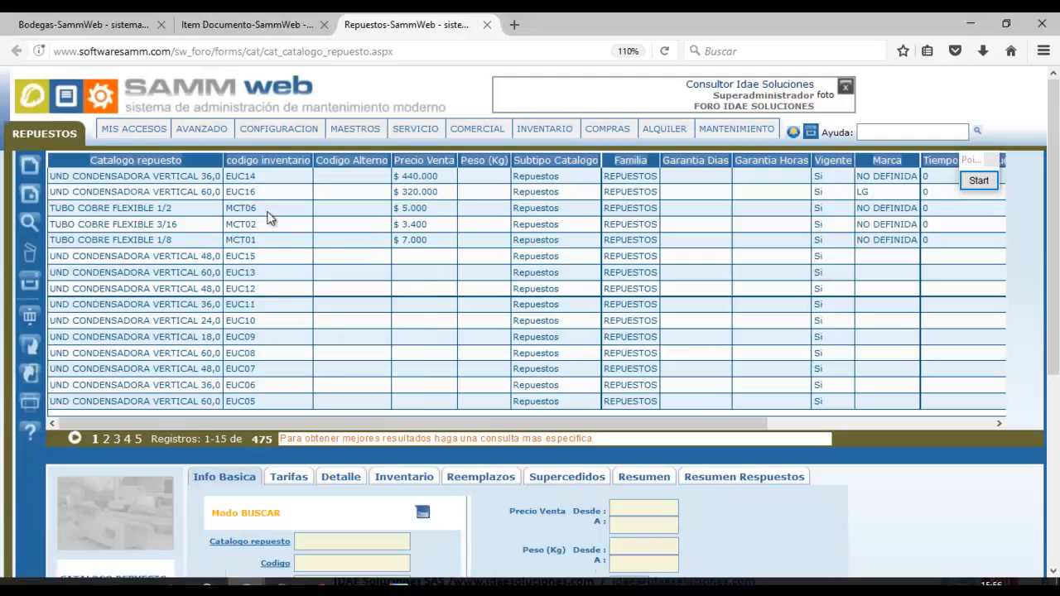
pyautogui.click(265, 240)
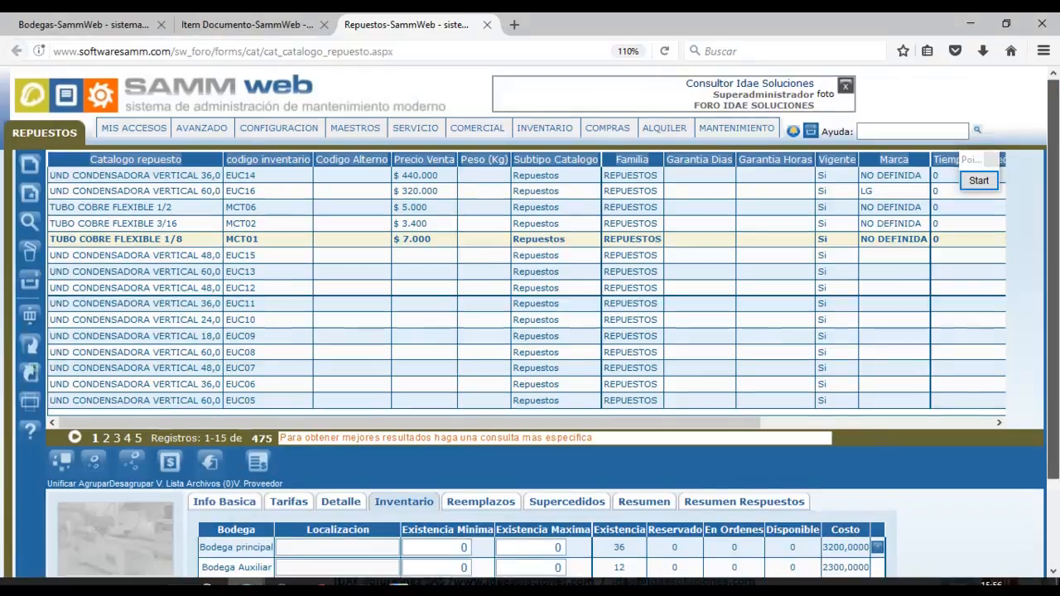
pyautogui.scroll(-2, 698, 445)
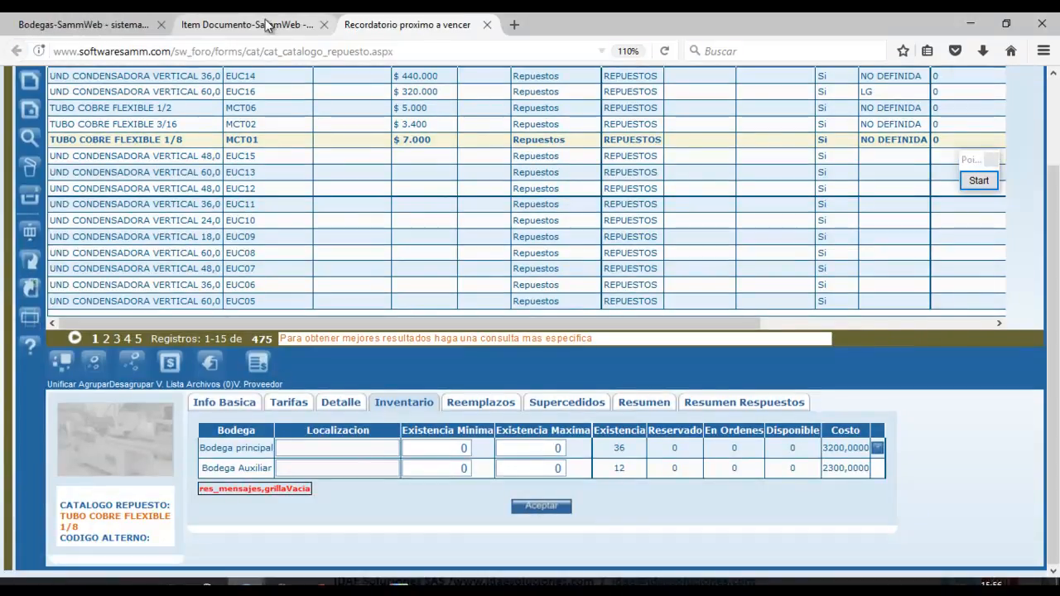
pyautogui.click(113, 18)
pyautogui.click(244, 24)
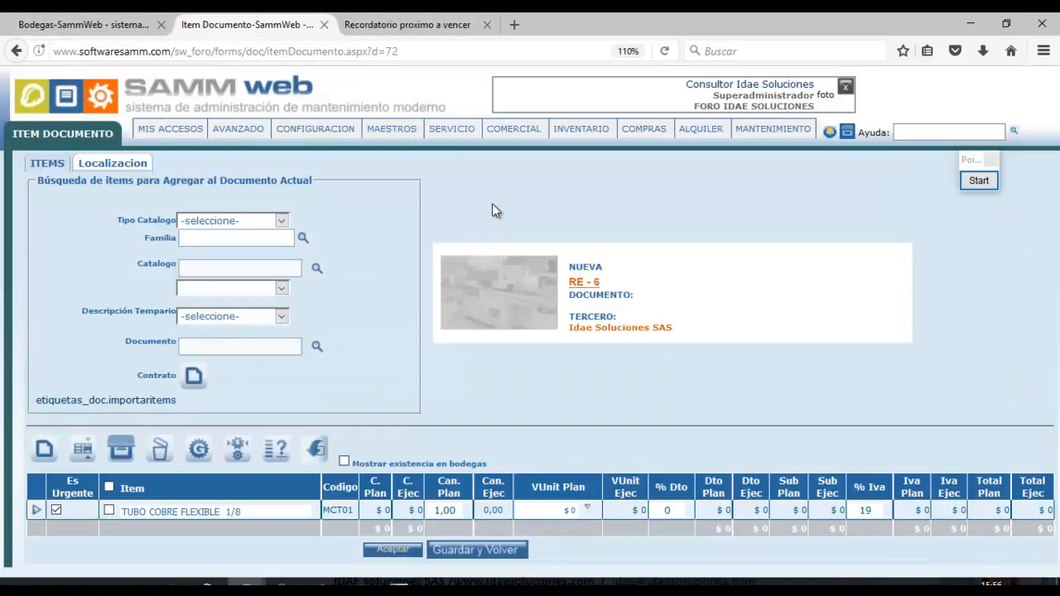
# Change RE-6's status to Cerrada, then switch to the Repuestos catalog tab.
pyautogui.click(584, 282)
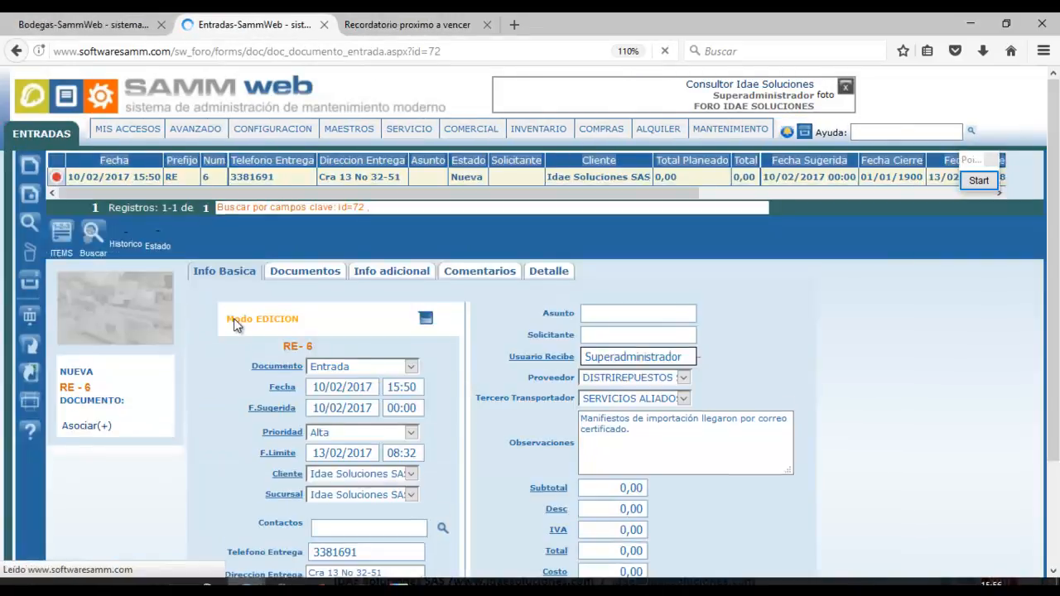
pyautogui.click(165, 244)
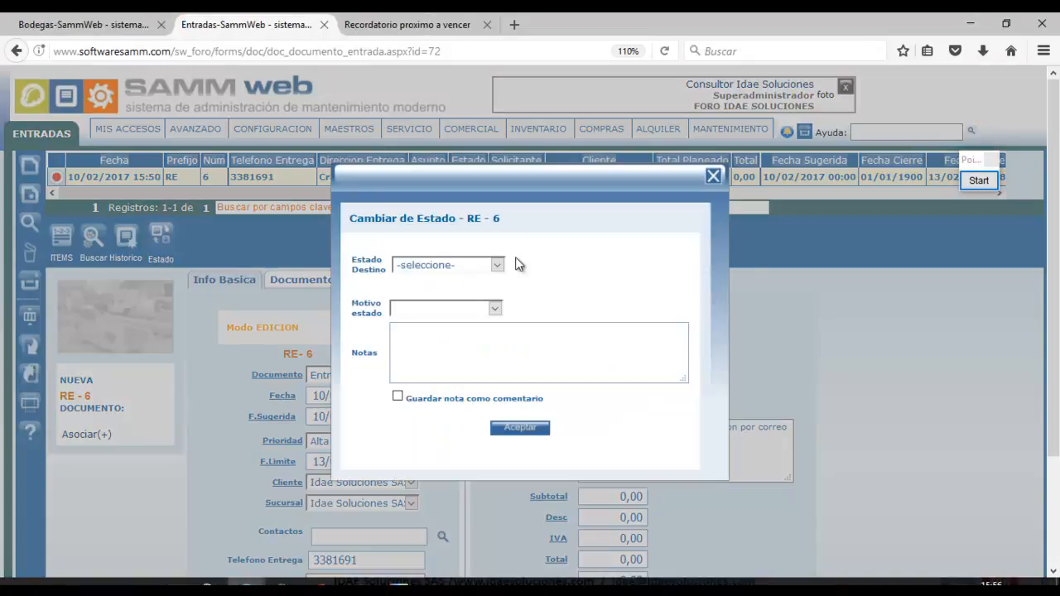
pyautogui.click(500, 275)
pyautogui.click(447, 336)
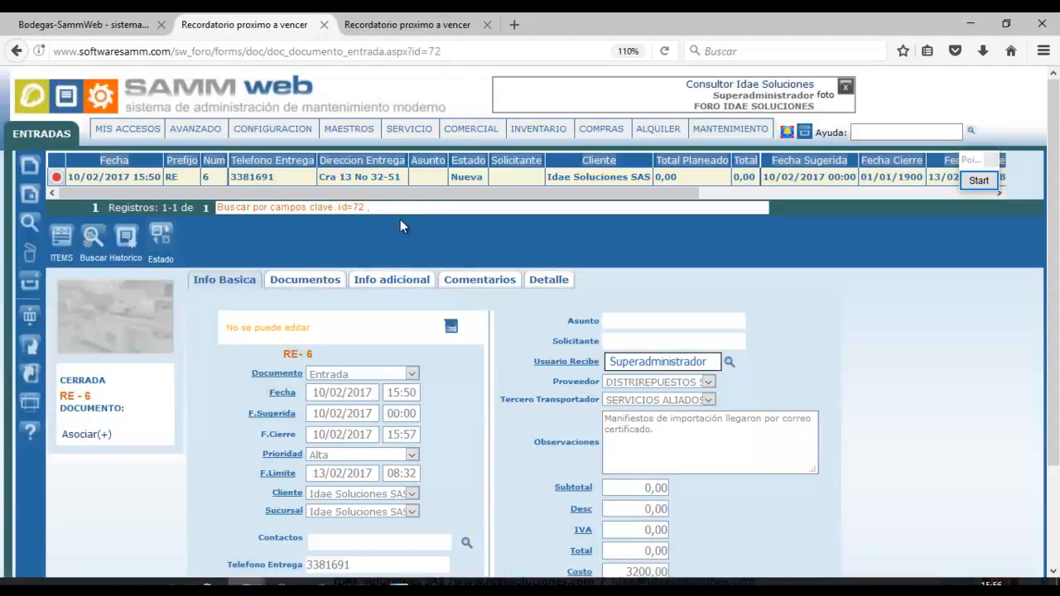
pyautogui.click(407, 19)
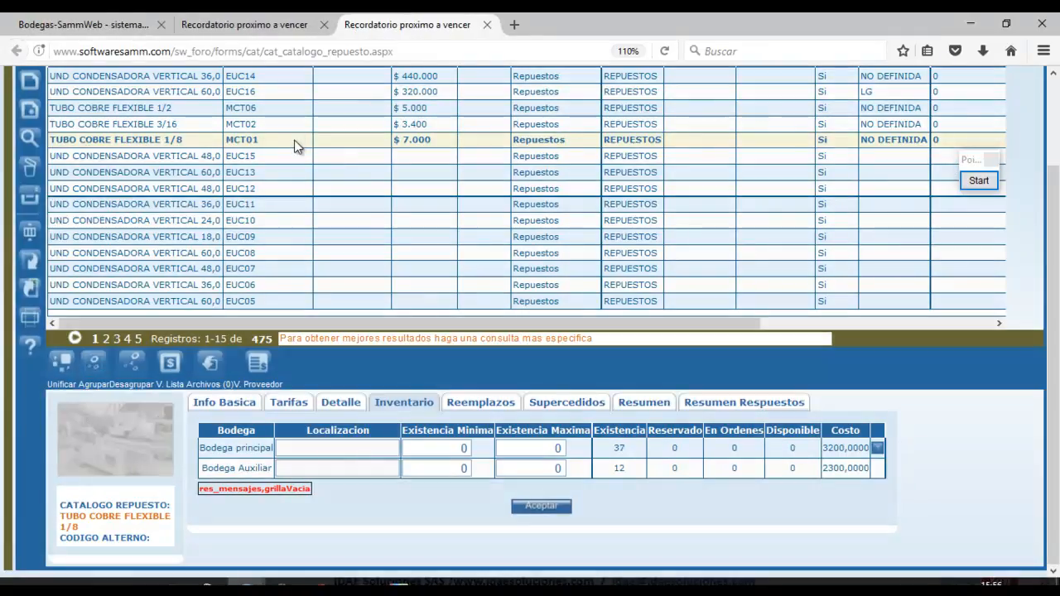
# Review Bodega principal's locations: Cubiculo 1 holds 1, maximum 40, warehouse total 37.
pyautogui.click(878, 448)
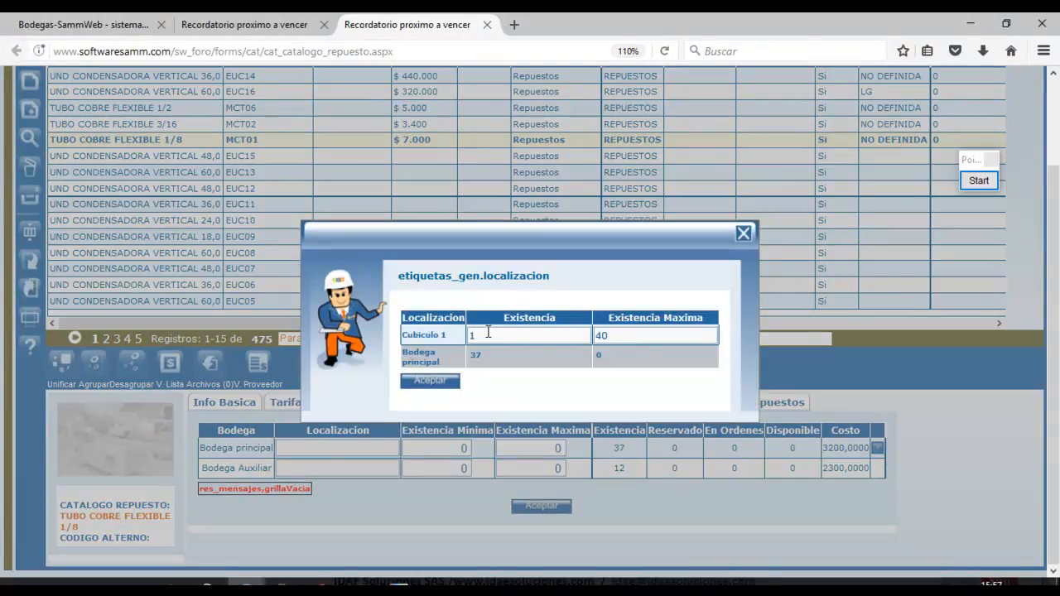
pyautogui.doubleClick(472, 335)
pyautogui.click(610, 336)
pyautogui.moveTo(483, 356); pyautogui.dragTo(467, 355)
pyautogui.moveTo(446, 361); pyautogui.dragTo(406, 356)
pyautogui.click(743, 233)
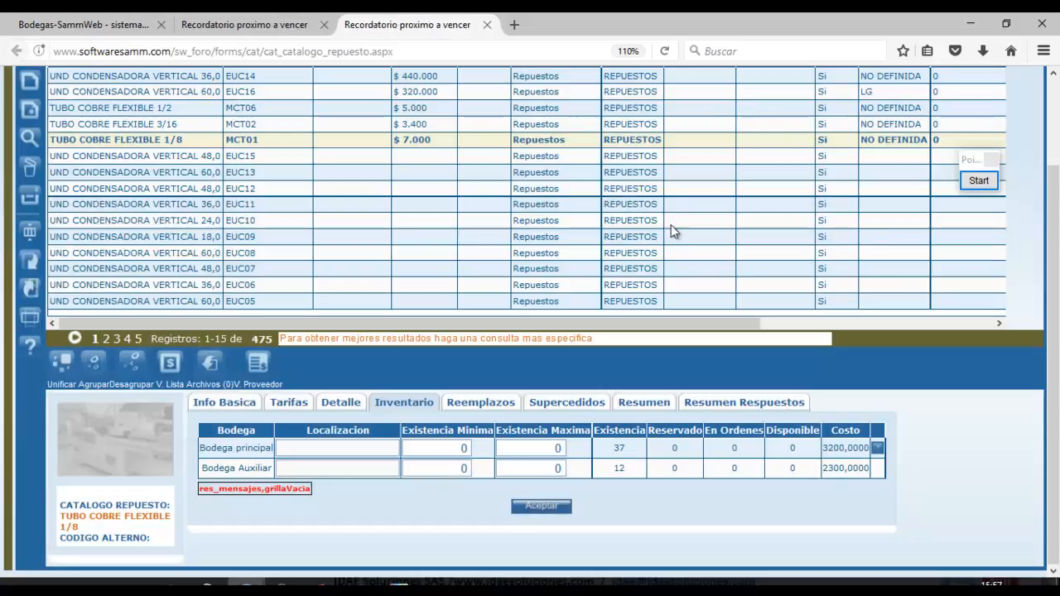
# Reopen Bodega principal's location details once more, then move to the warehouses page.
pyautogui.click(254, 27)
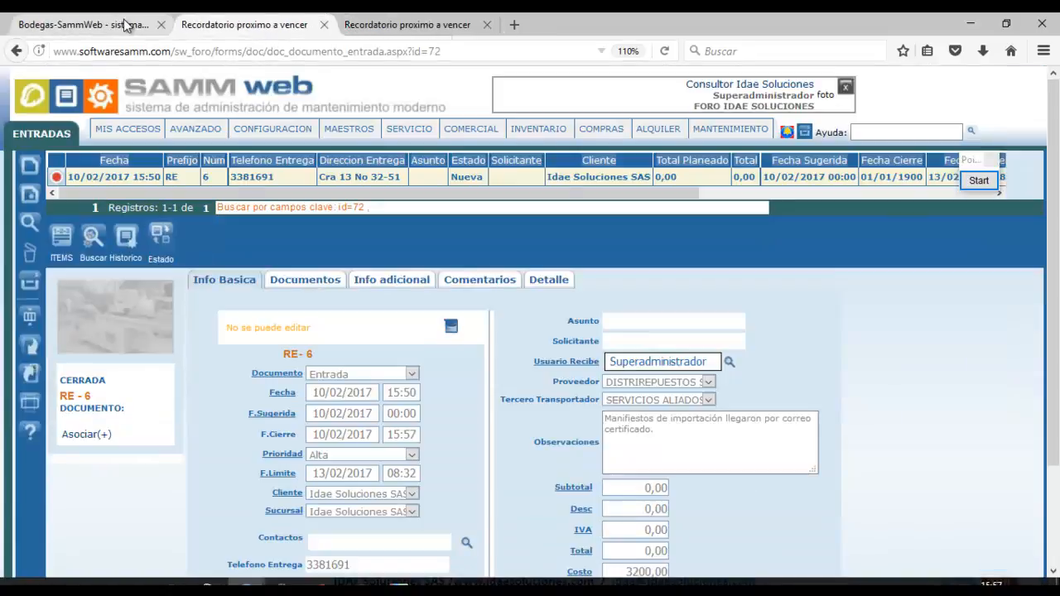
pyautogui.click(386, 19)
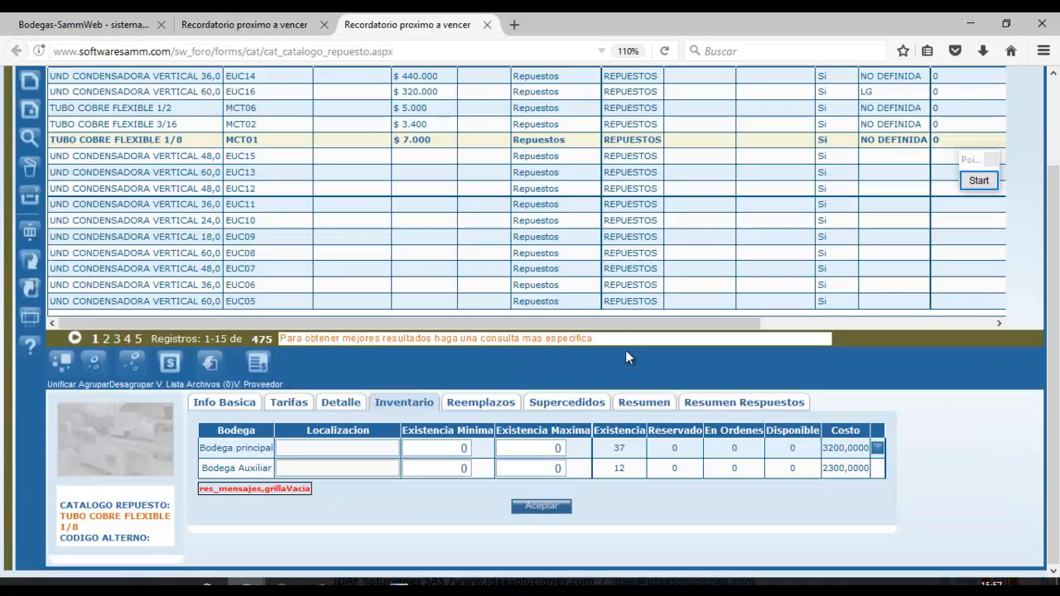
pyautogui.click(878, 447)
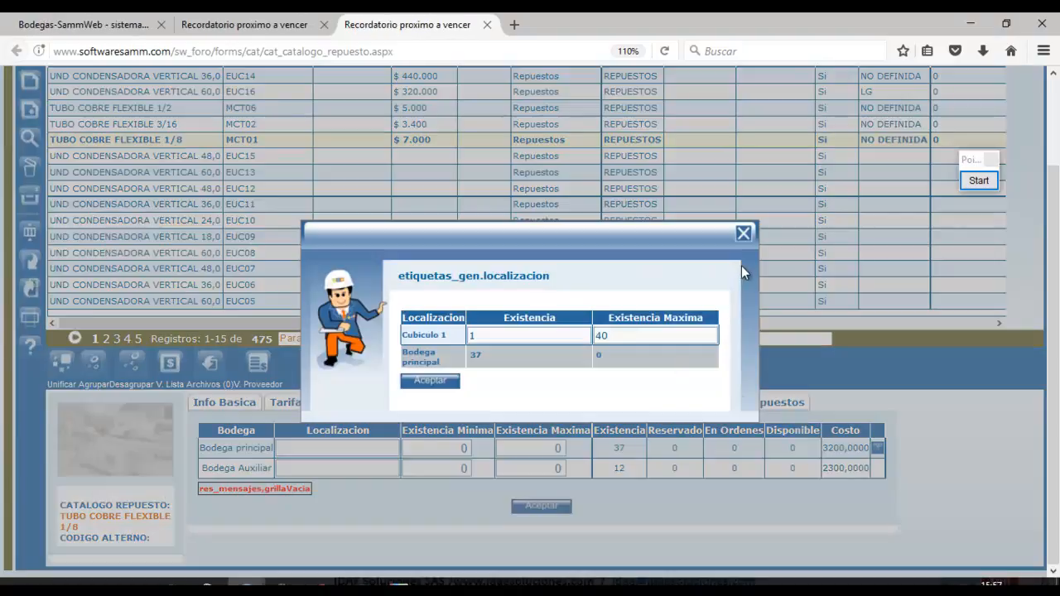
pyautogui.click(744, 232)
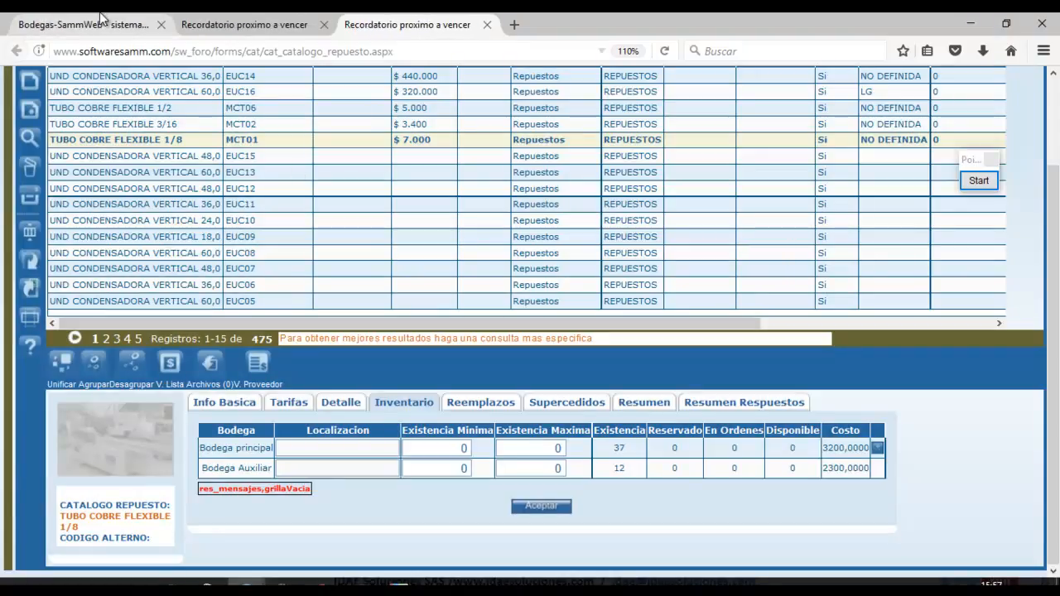
pyautogui.click(83, 24)
# Glance at the RE-6 entry and copper tube catalog pages while toggling the meeting panel.
pyautogui.click(361, 581)
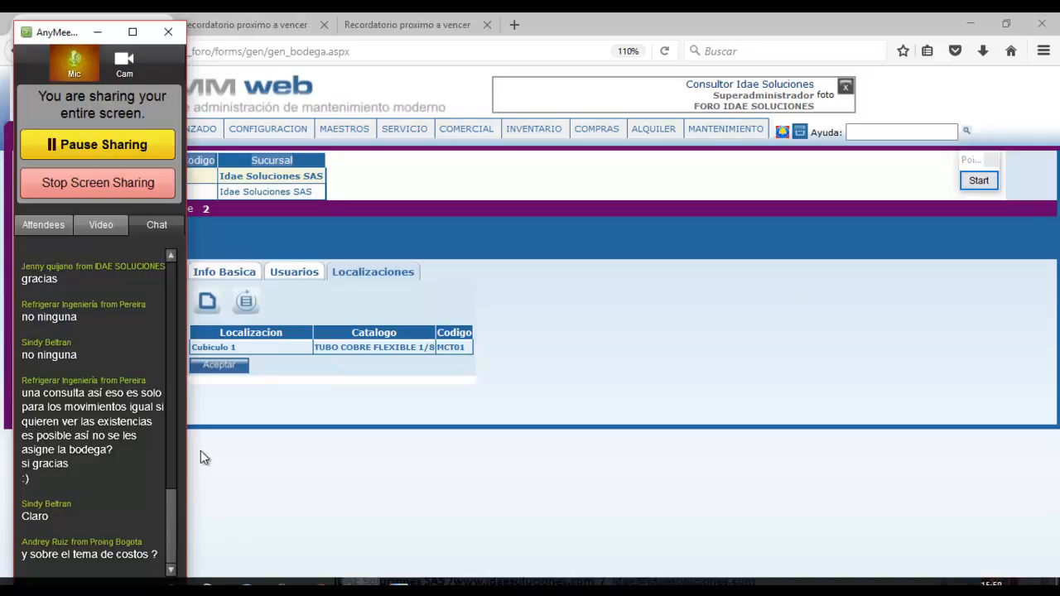
pyautogui.click(97, 33)
pyautogui.click(240, 25)
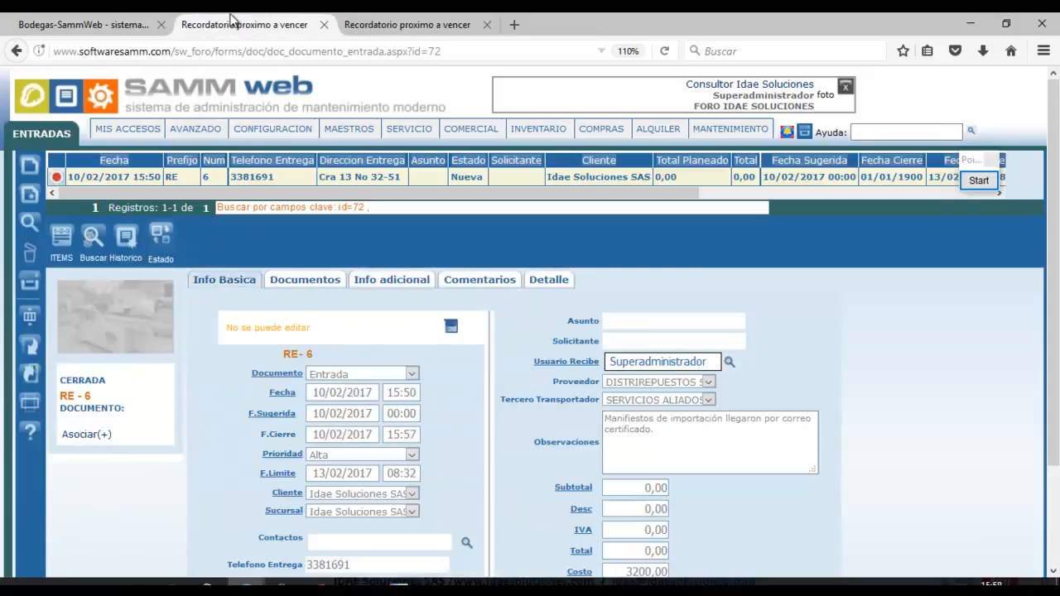
pyautogui.click(406, 24)
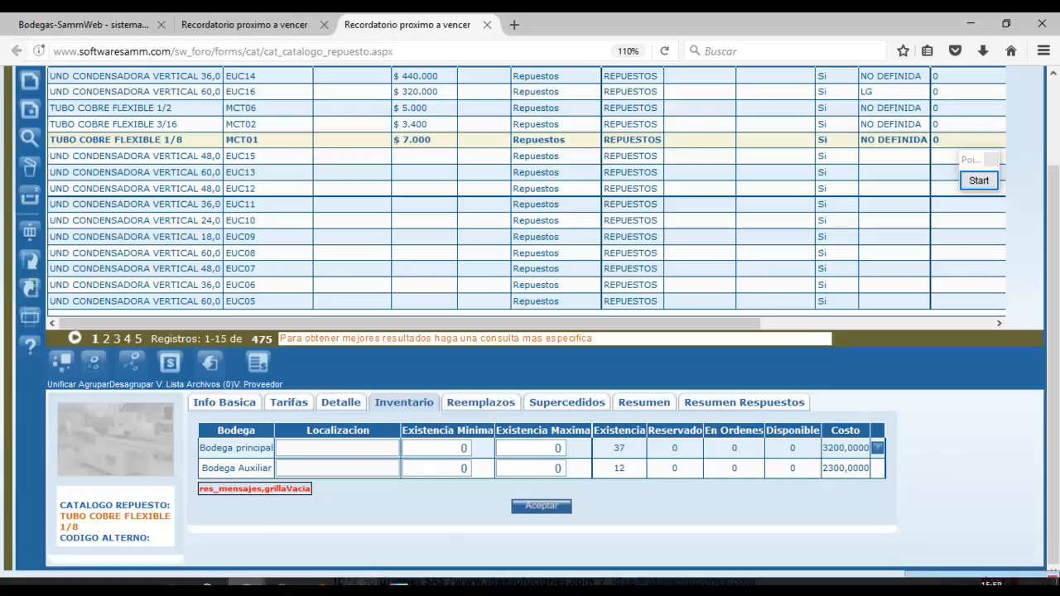
pyautogui.click(360, 585)
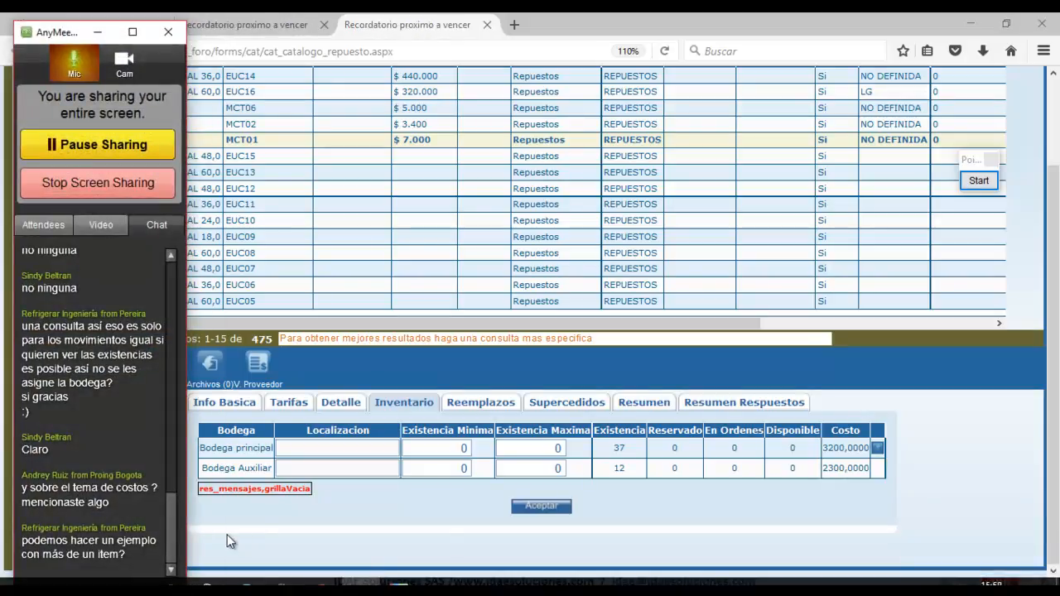
pyautogui.click(99, 33)
# View Bodega Auxiliar's empty location list, then go back to entry RE-6.
pyautogui.click(104, 32)
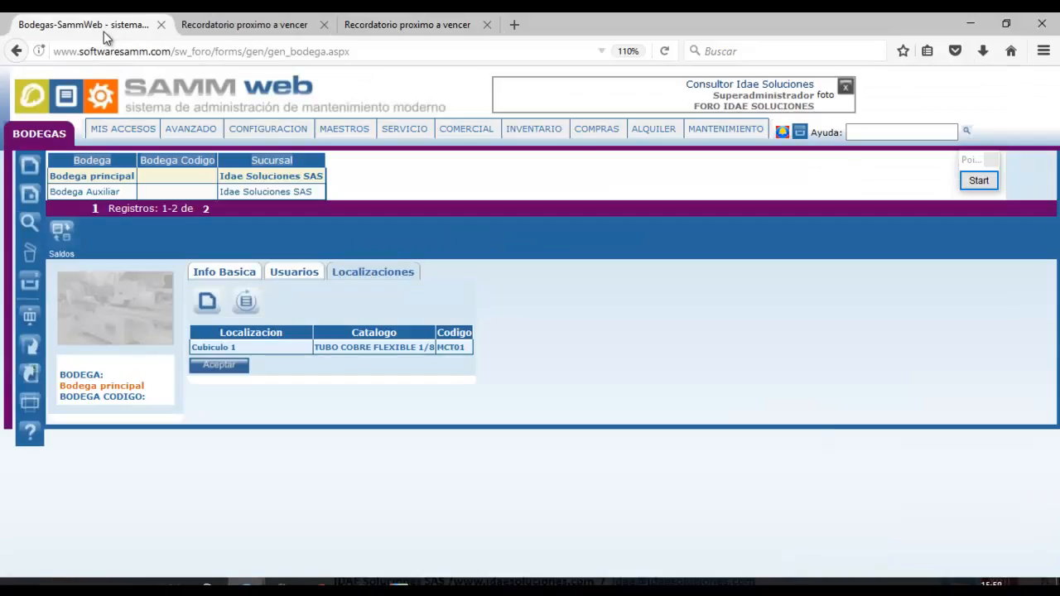
pyautogui.click(137, 194)
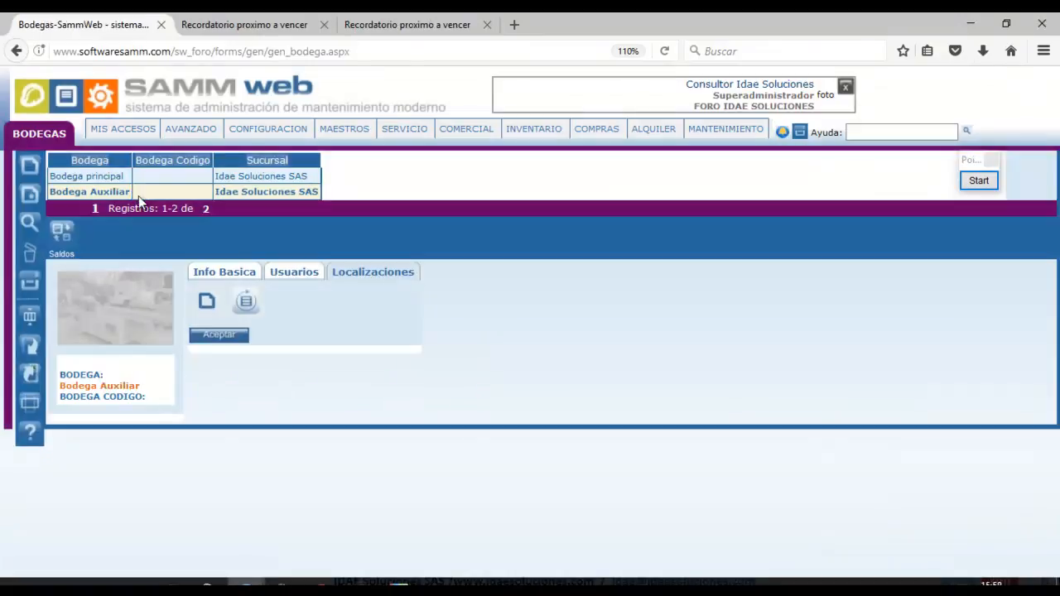
pyautogui.click(317, 22)
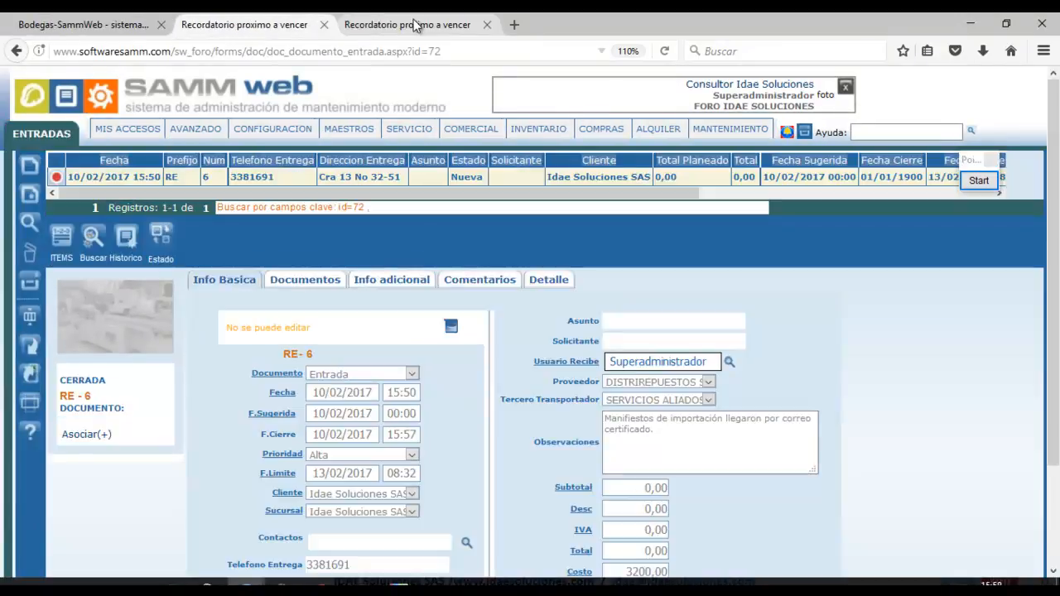
# Close the extra catalog page and open the INVENTARIO Entrada list in a new tab.
pyautogui.click(487, 24)
pyautogui.moveTo(574, 143)
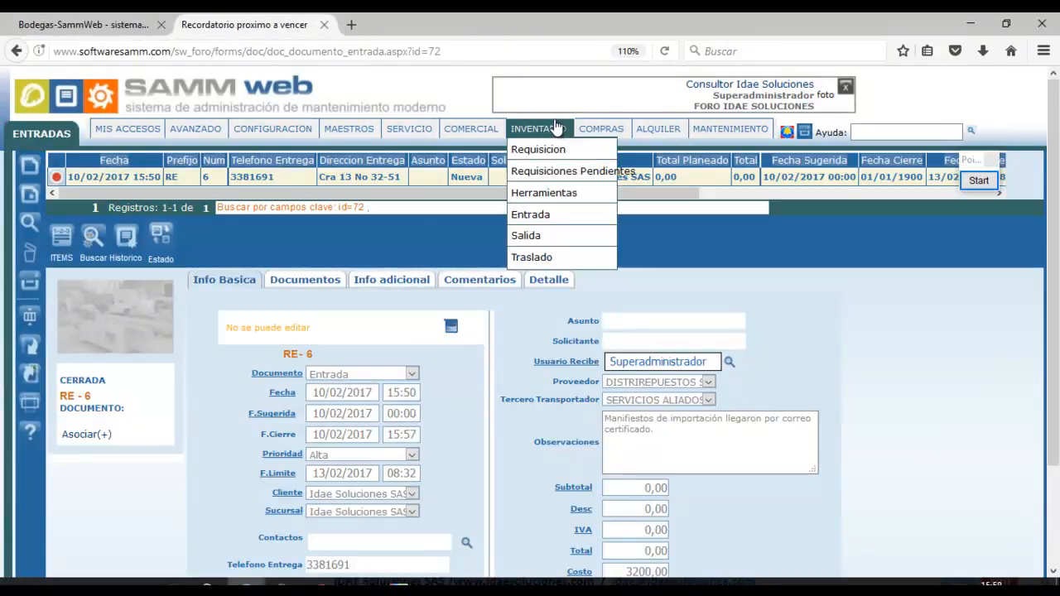
pyautogui.middleClick(540, 220)
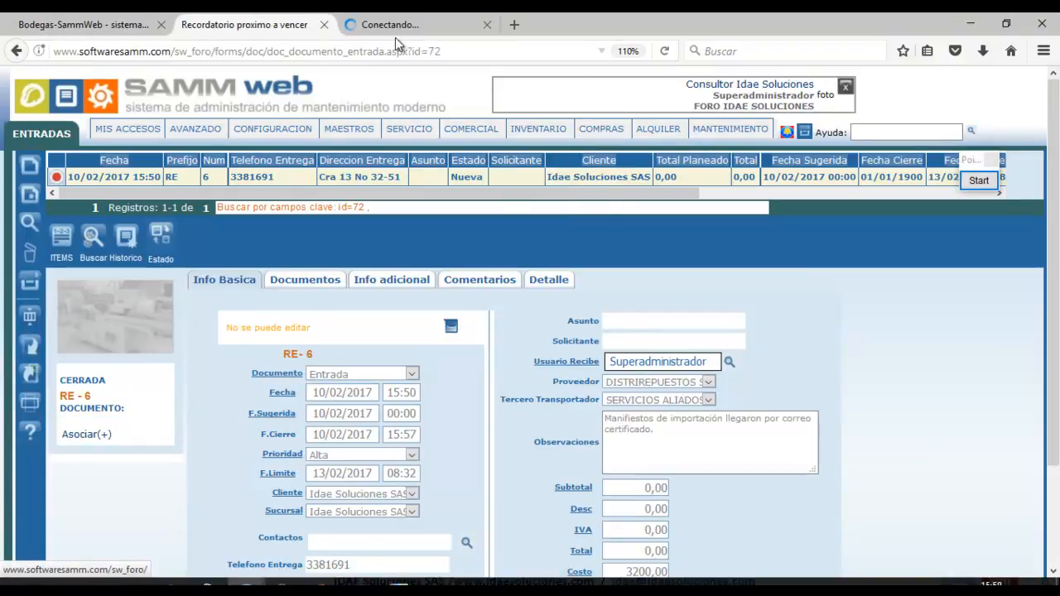
pyautogui.click(402, 25)
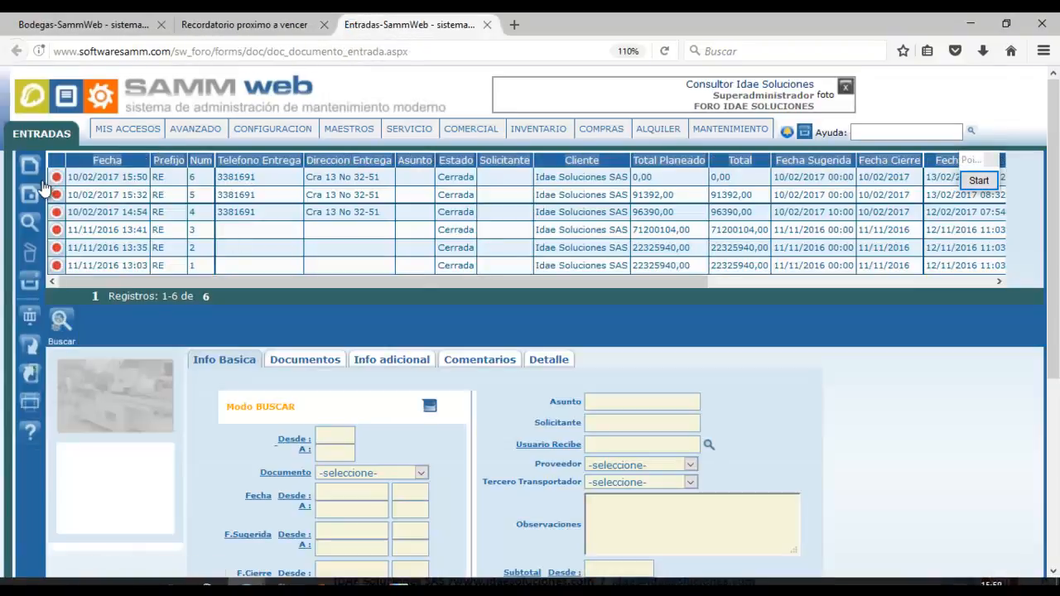
# Create entry RE-7 by duplicating RE-6, then open its empty item list.
pyautogui.click(30, 167)
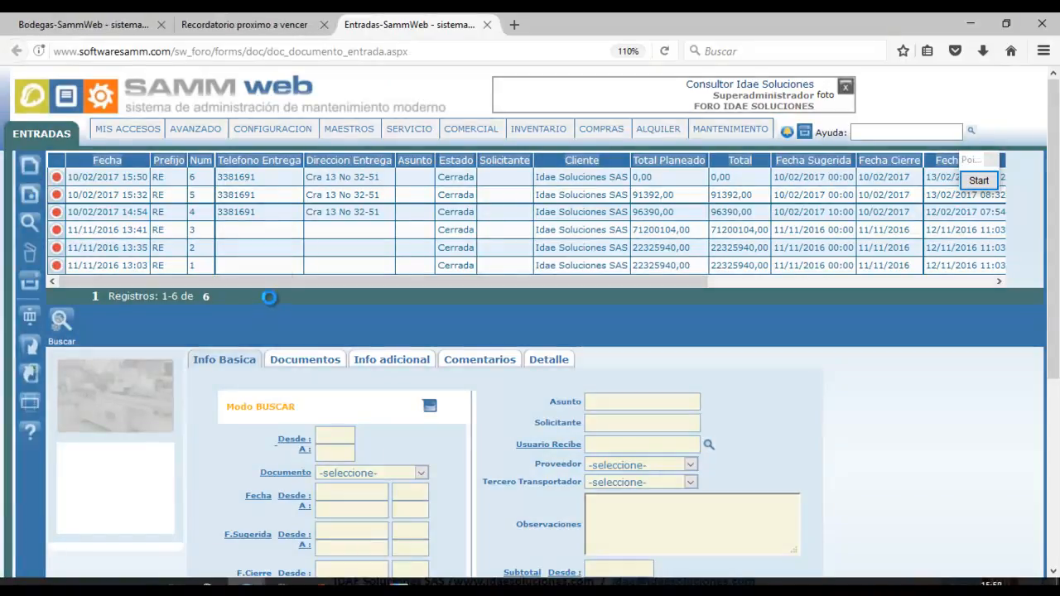
pyautogui.click(146, 178)
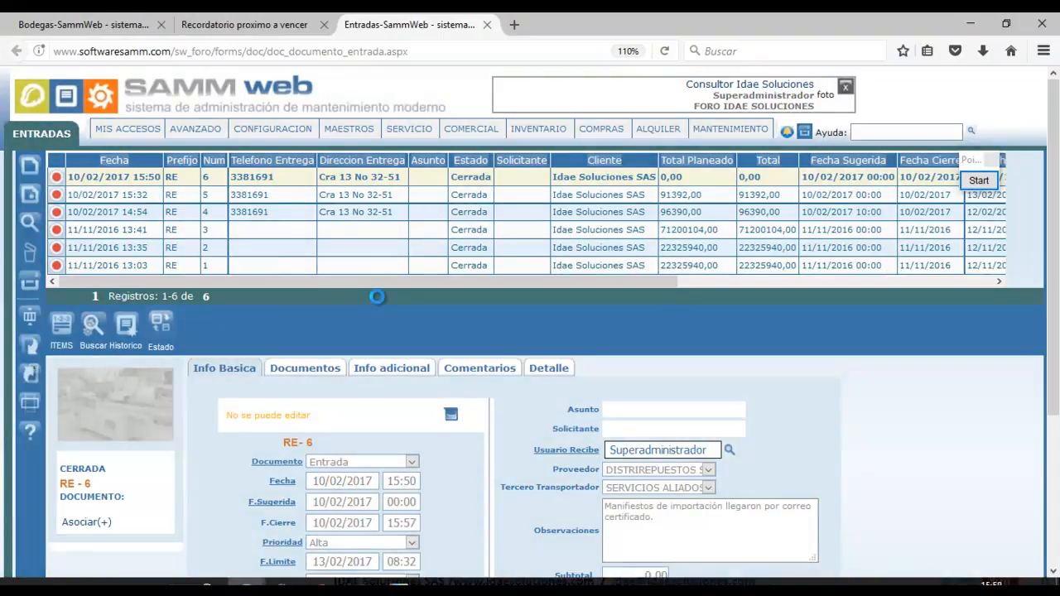
pyautogui.scroll(-3, 862, 352)
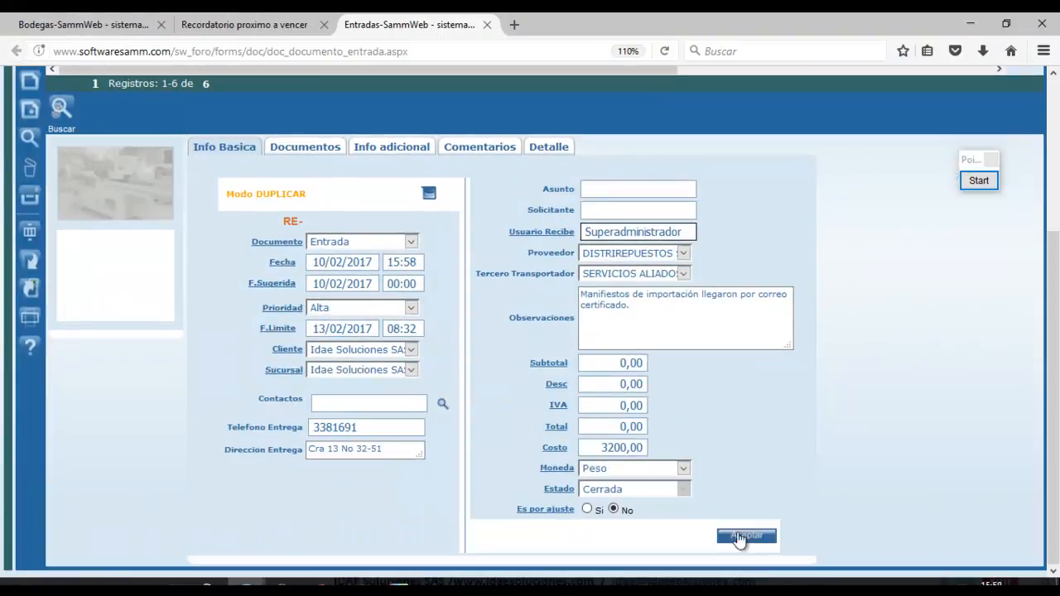
pyautogui.click(744, 536)
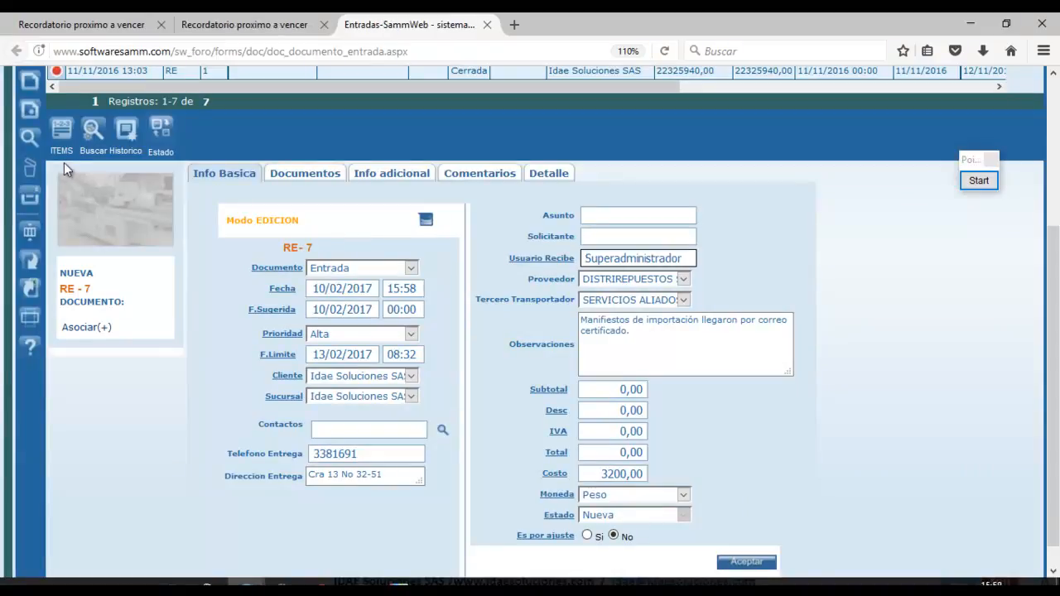
pyautogui.click(62, 131)
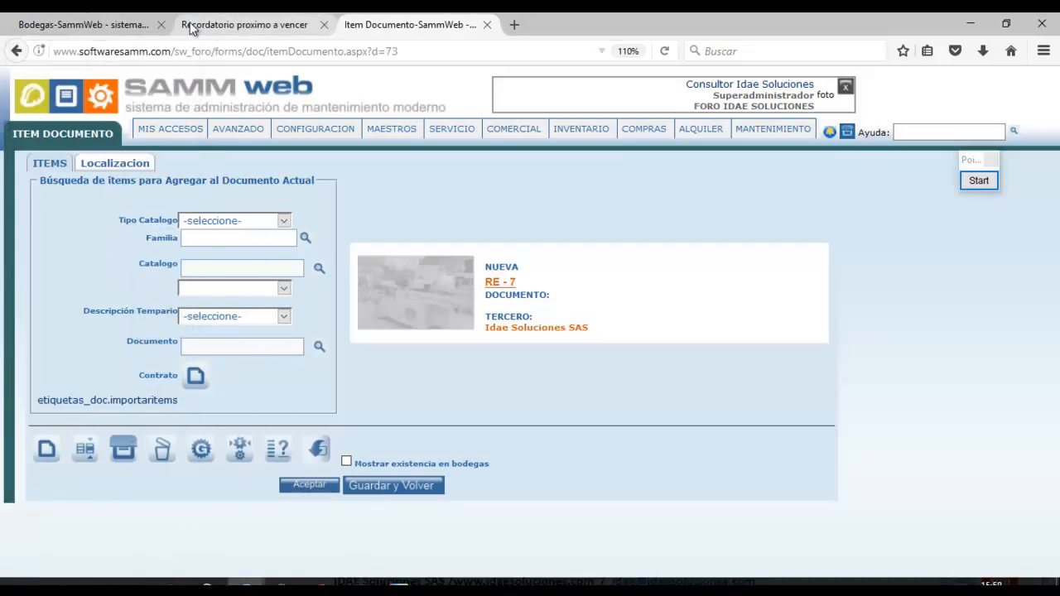
# Open the spare-parts catalog and search for codes matching 'MCT%'.
pyautogui.click(89, 18)
pyautogui.moveTo(344, 130)
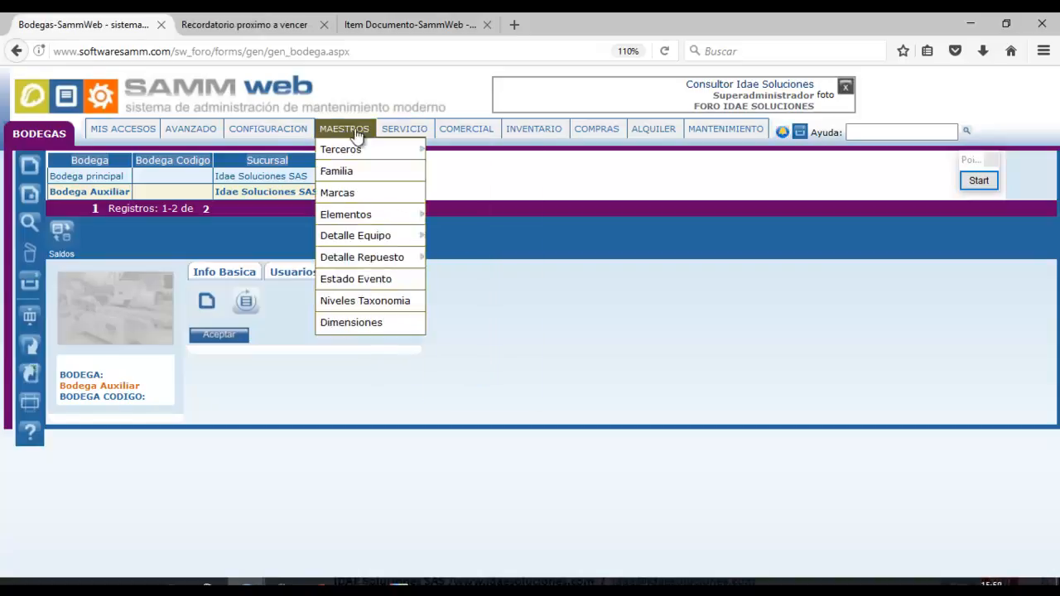
pyautogui.moveTo(413, 226)
pyautogui.click(471, 257)
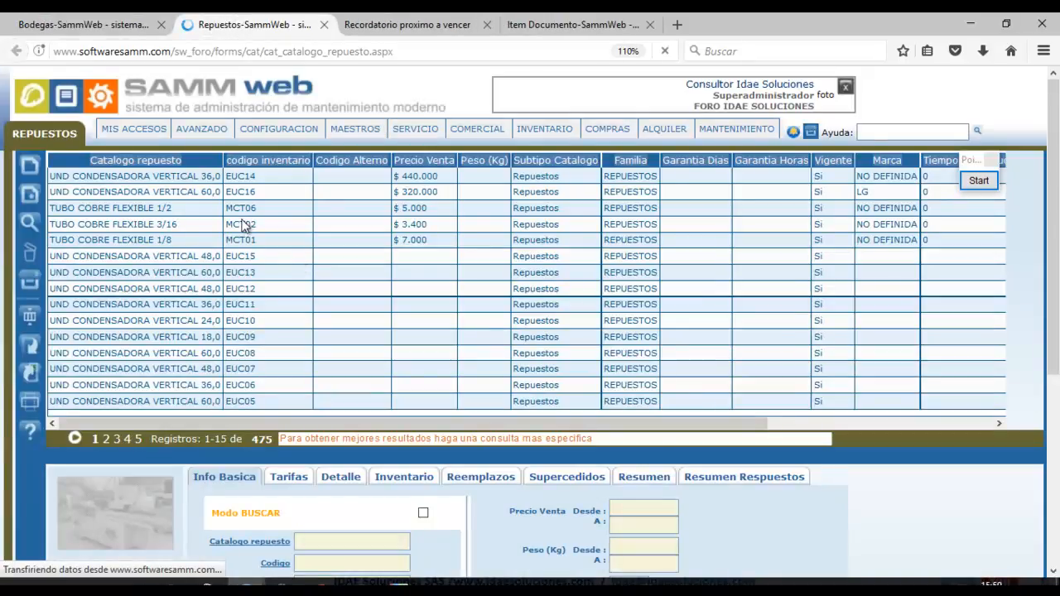
pyautogui.click(267, 242)
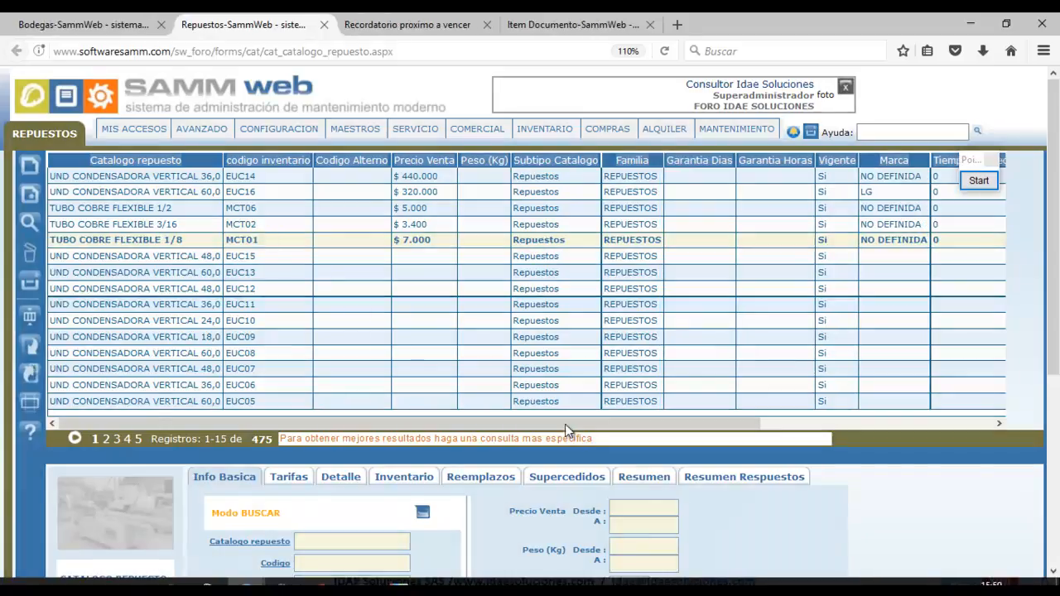
pyautogui.scroll(-3, 604, 416)
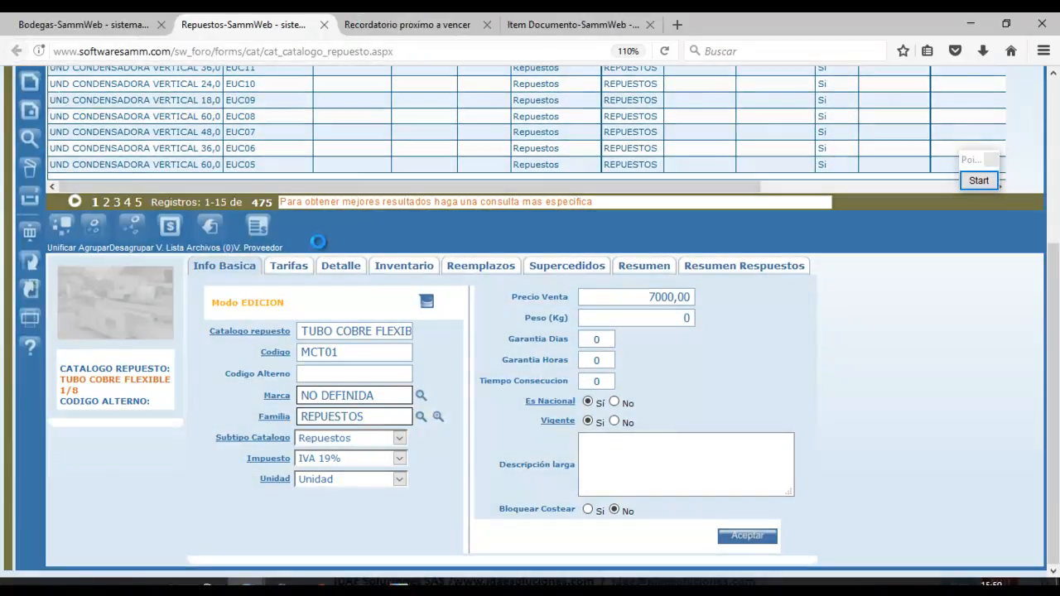
pyautogui.click(348, 341)
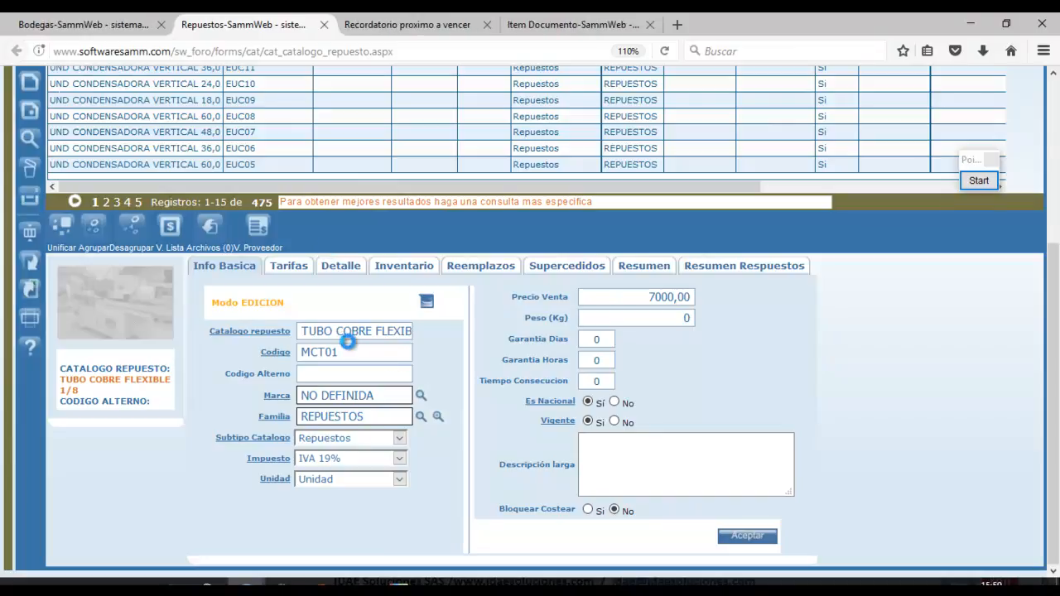
pyautogui.write('MC')
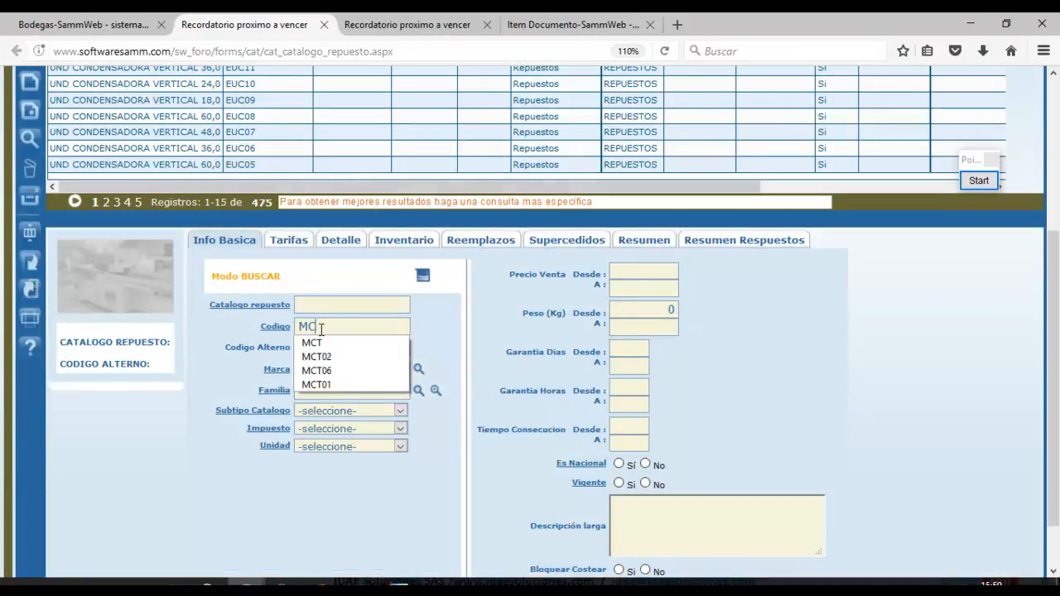
pyautogui.click(319, 328)
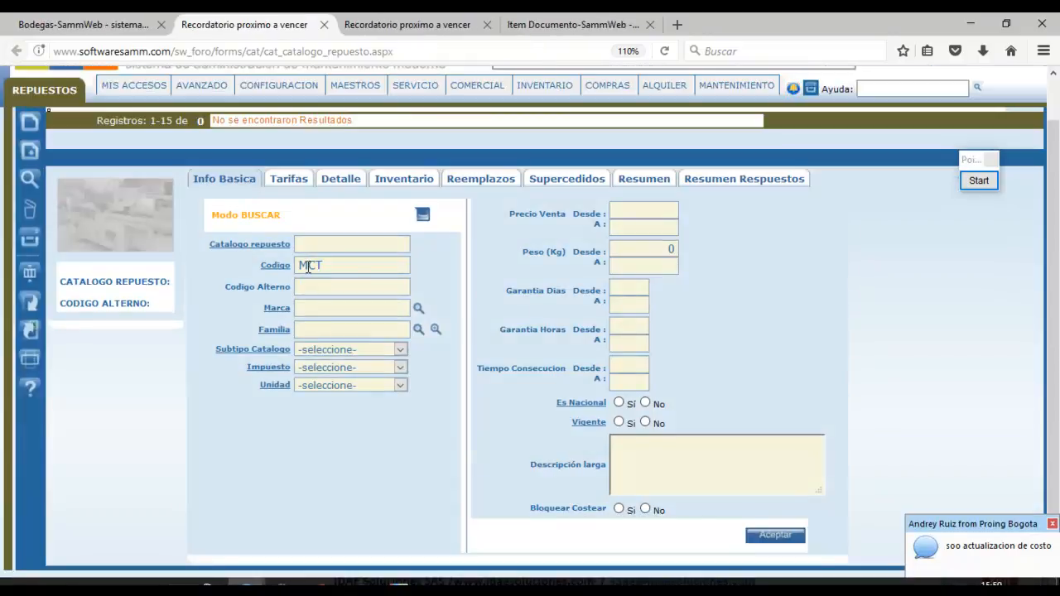
pyautogui.click(326, 266)
pyautogui.write('%')
pyautogui.click(772, 543)
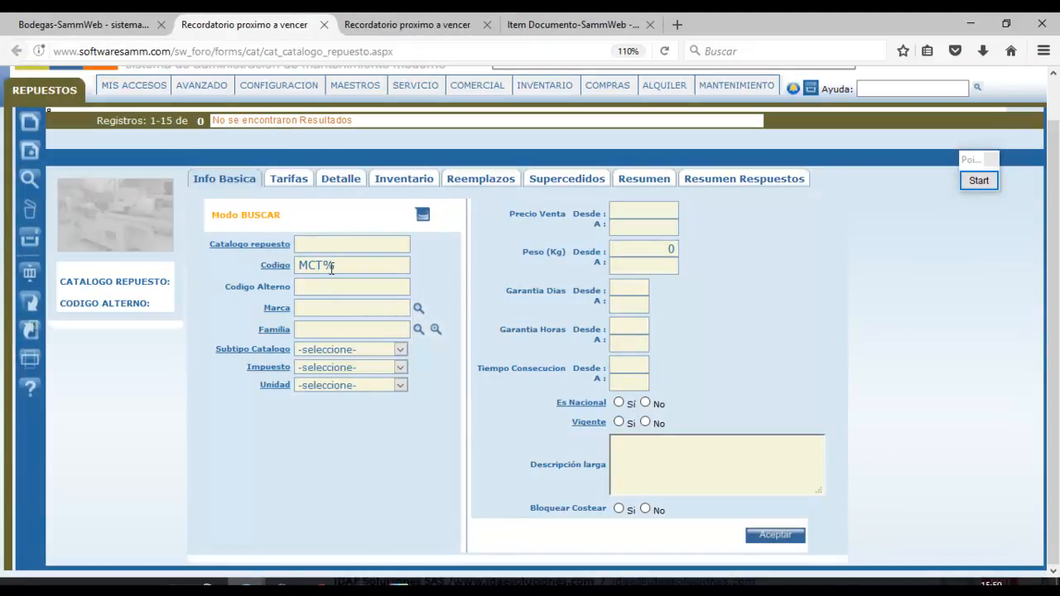
# Retry the code search with 'mc', then reopen the spare-parts catalog page.
pyautogui.moveTo(329, 266); pyautogui.dragTo(291, 245)
pyautogui.write('mc')
pyautogui.click(772, 535)
pyautogui.moveTo(356, 85)
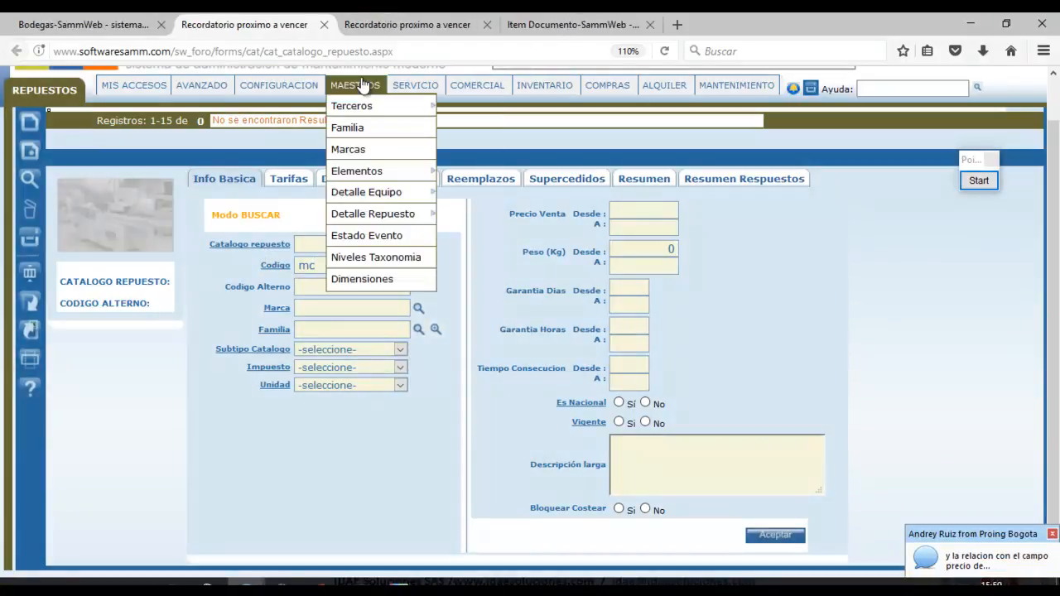
pyautogui.moveTo(430, 172)
pyautogui.click(456, 215)
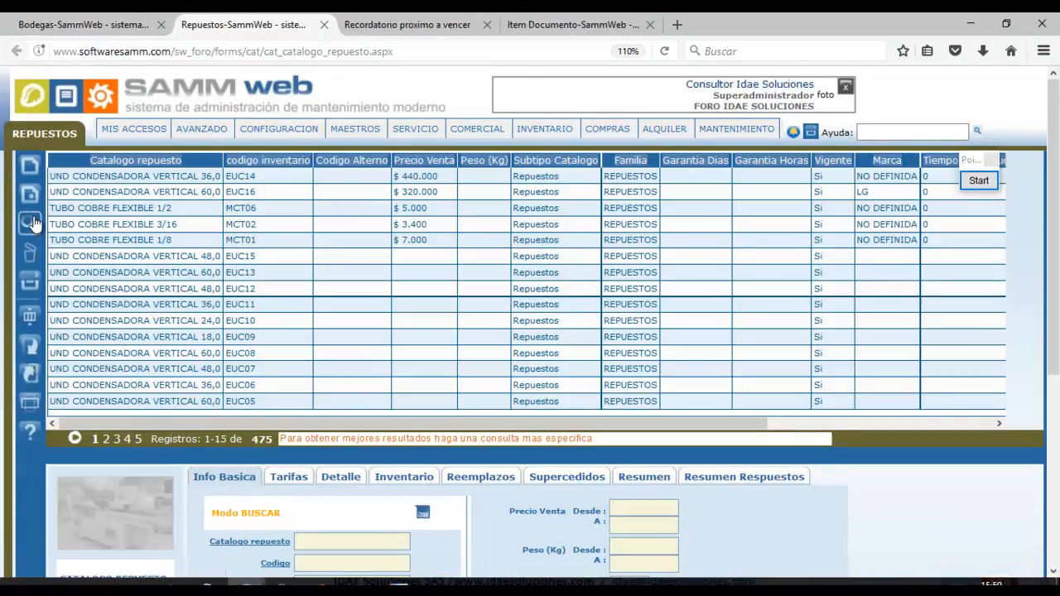
# Search for codes containing 'MCT0' and sort the nine results by inventory code.
pyautogui.click(315, 564)
pyautogui.write('MCT0')
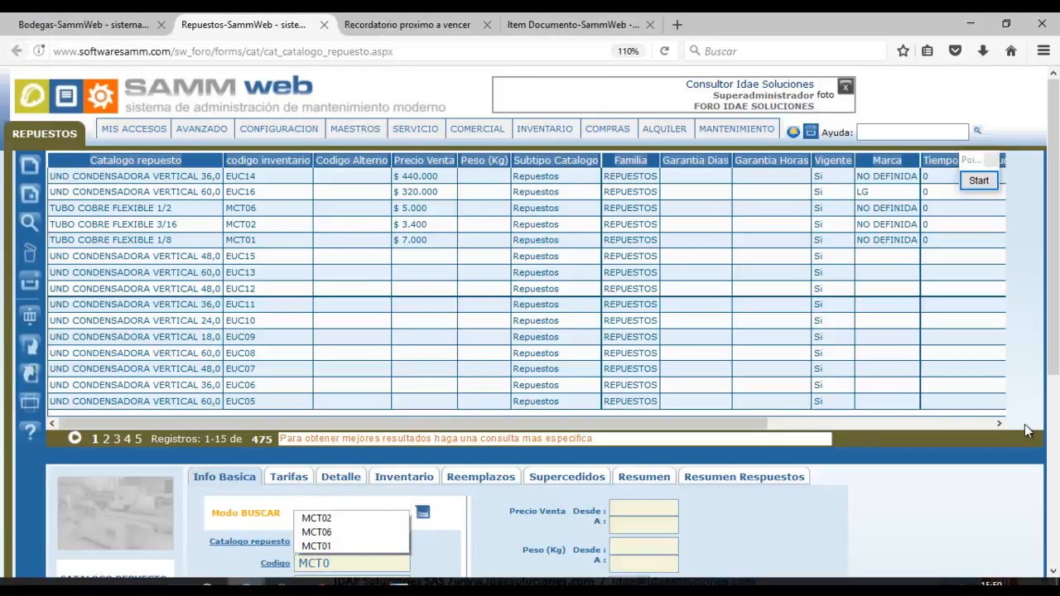
pyautogui.moveTo(1055, 284); pyautogui.dragTo(1059, 465)
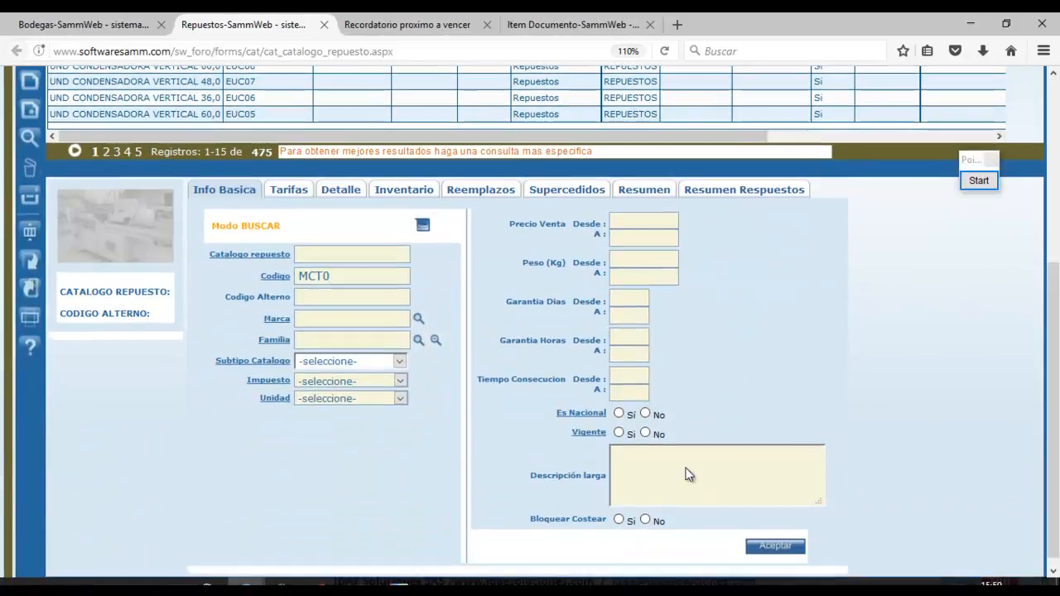
pyautogui.click(750, 547)
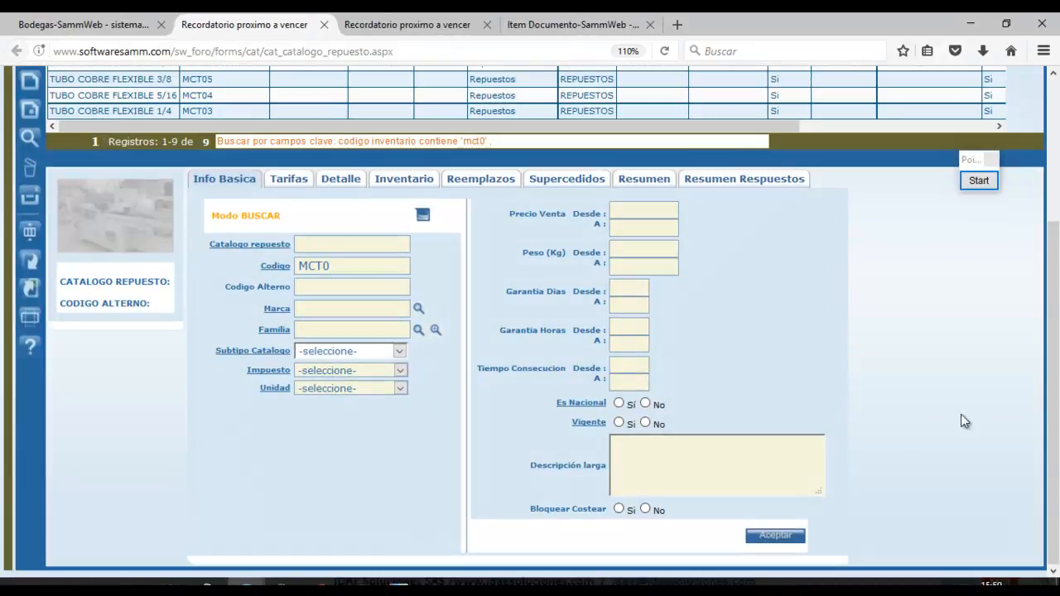
pyautogui.scroll(3, 596, 332)
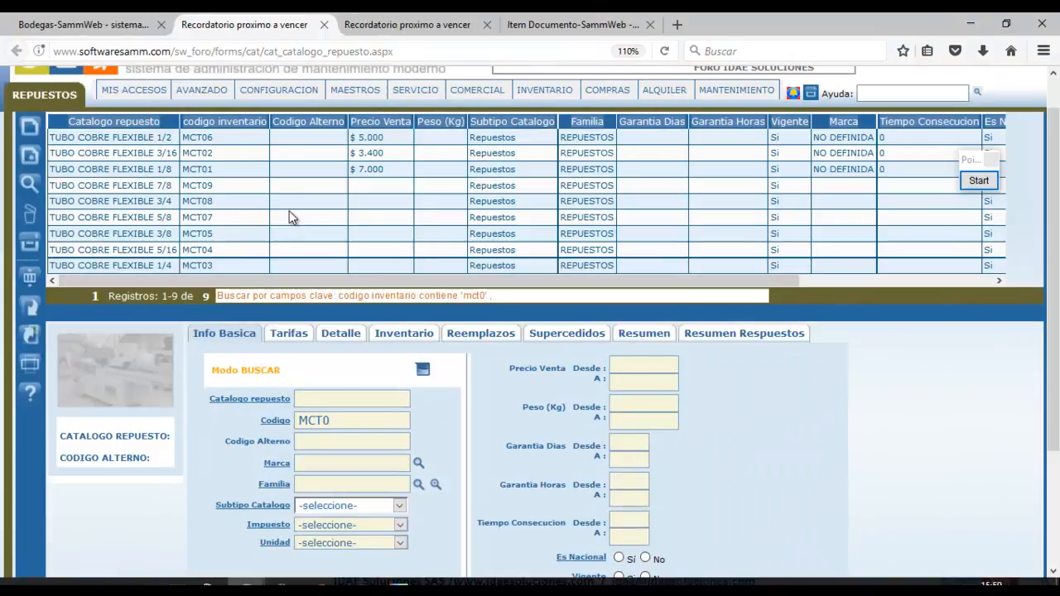
pyautogui.click(225, 120)
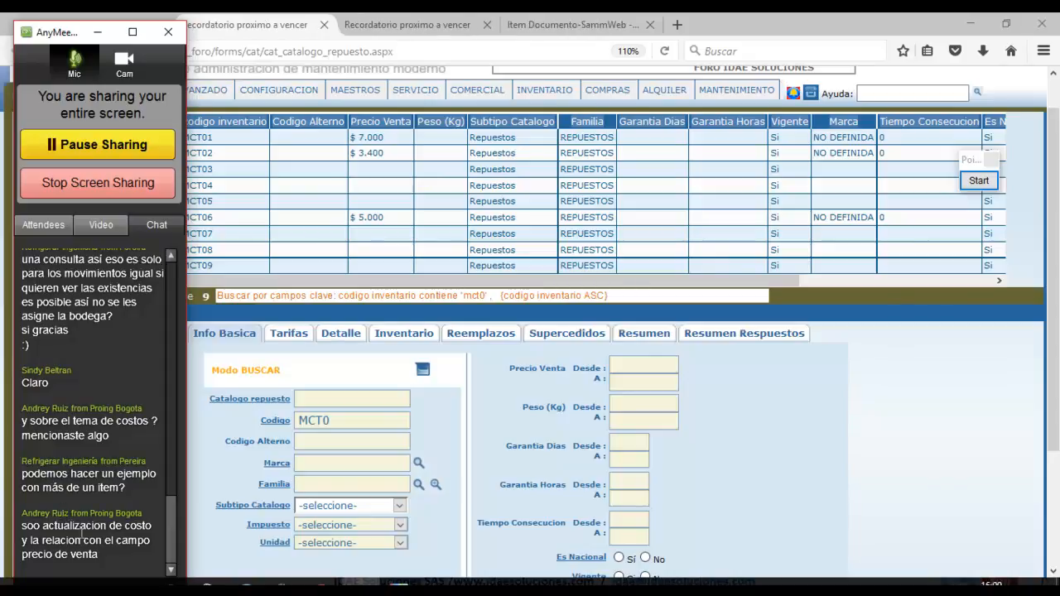
pyautogui.click(98, 31)
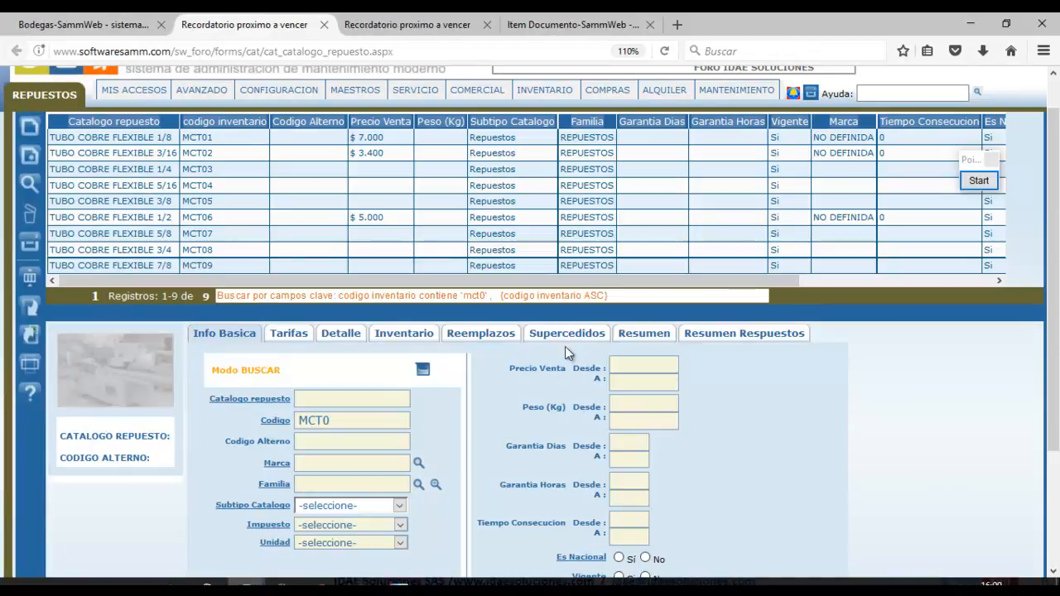
# Open MCT01 TUBO COBRE FLEXIBLE 1/8 for editing, showing sale price 7000,00 and IVA 19%.
pyautogui.click(270, 139)
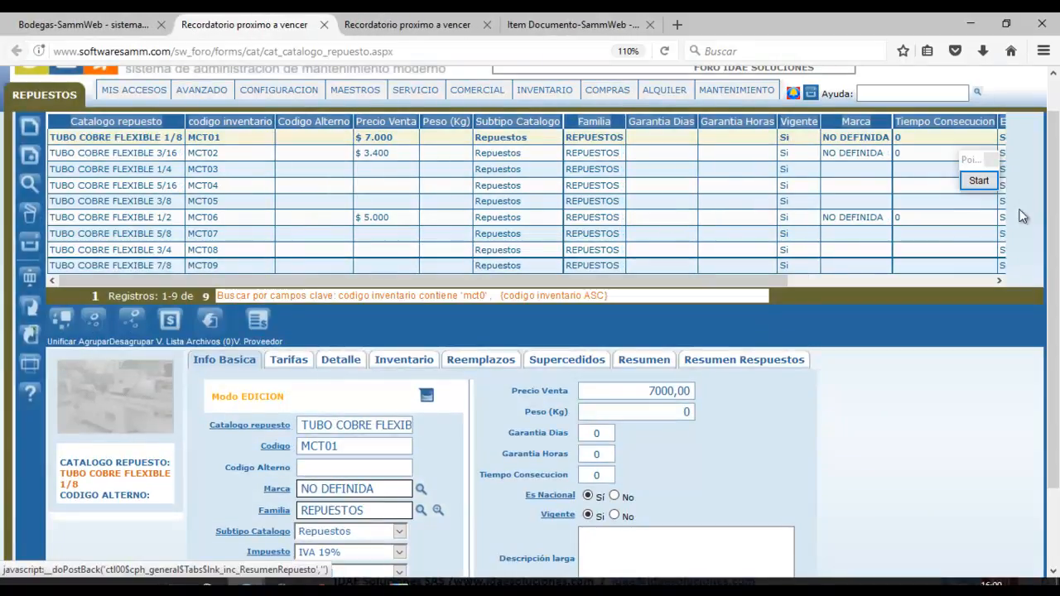
pyautogui.moveTo(1055, 205); pyautogui.dragTo(1055, 260)
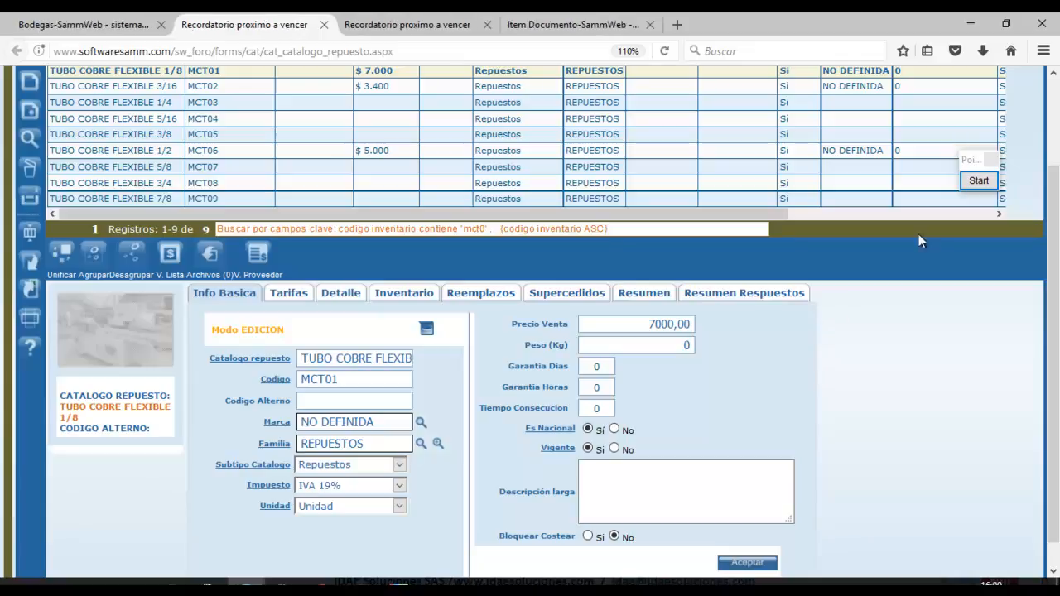
pyautogui.click(967, 186)
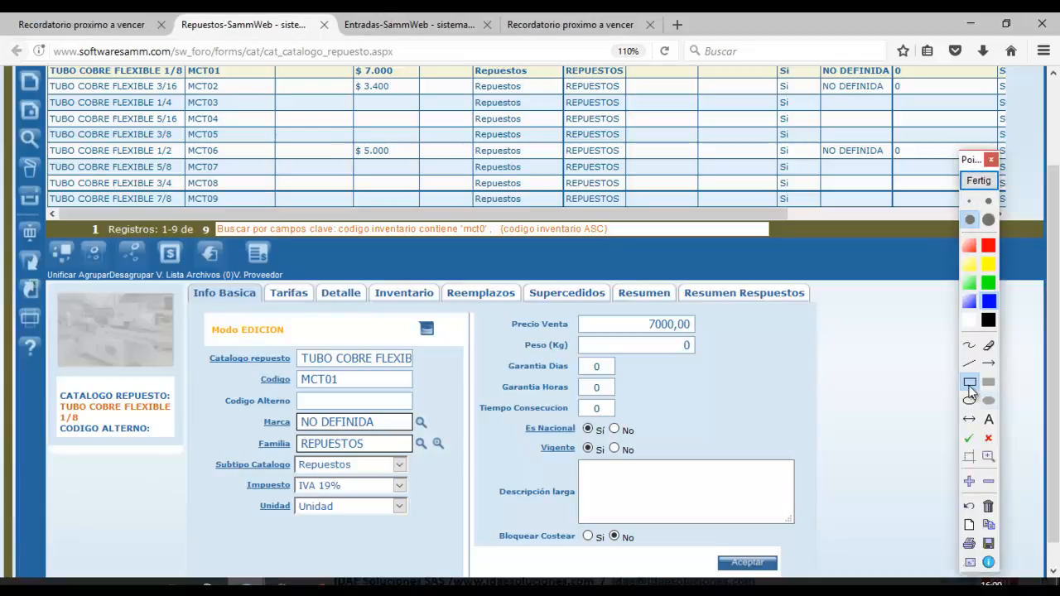
pyautogui.moveTo(492, 308); pyautogui.dragTo(721, 348)
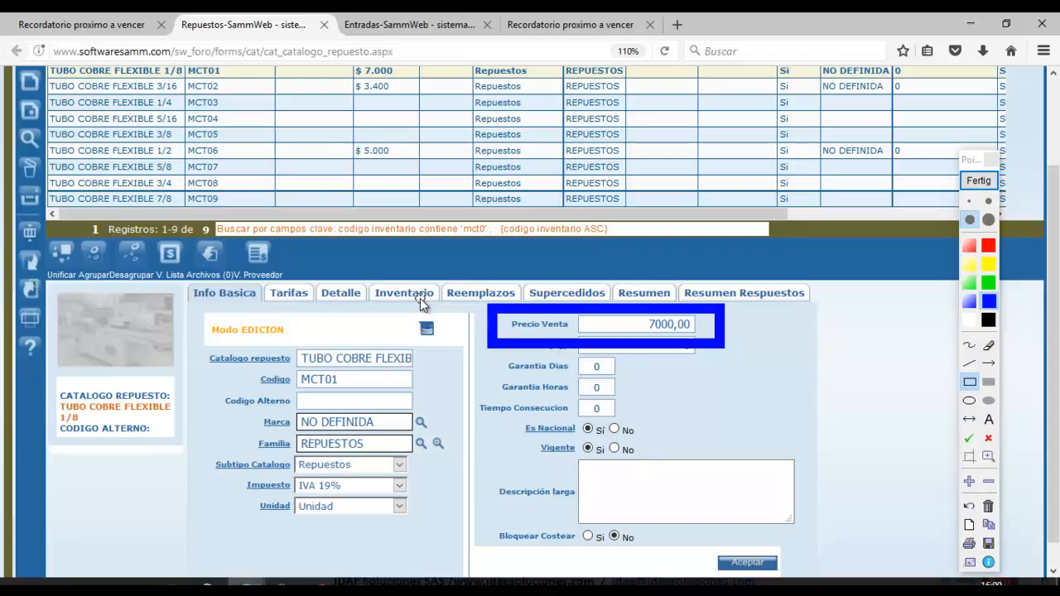
pyautogui.click(997, 182)
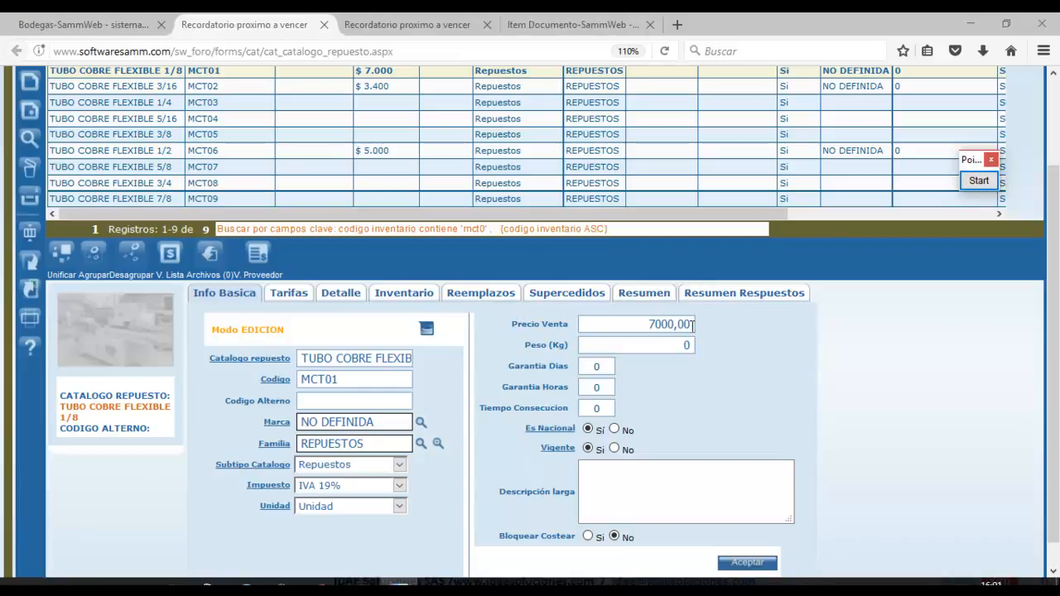
pyautogui.moveTo(693, 324); pyautogui.dragTo(648, 324)
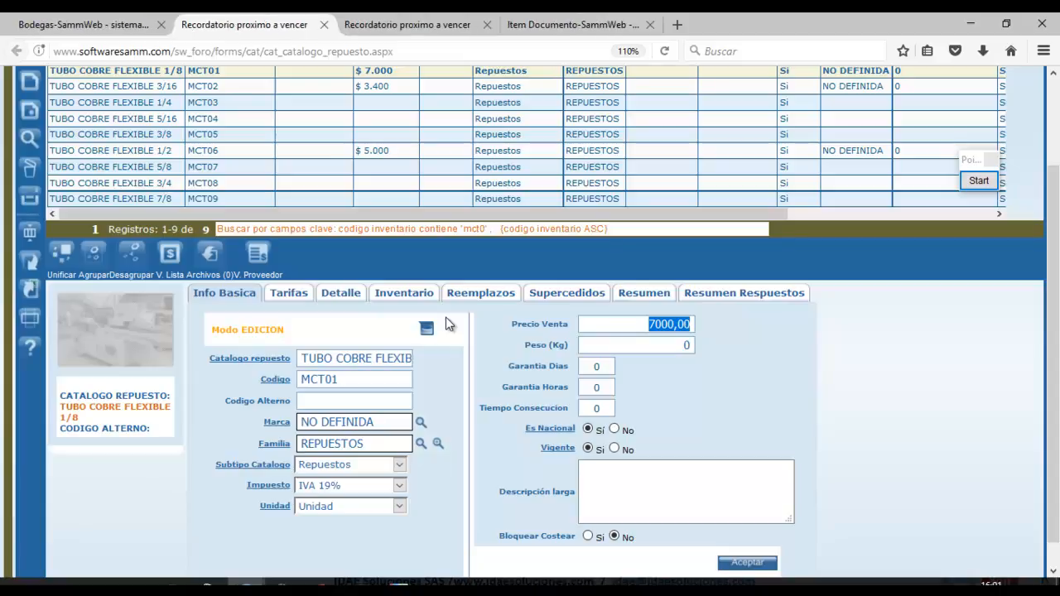
# Show the 1/8 tube's stock per warehouse, noting Bodega Auxiliar's cost of 2300,0000.
pyautogui.click(406, 294)
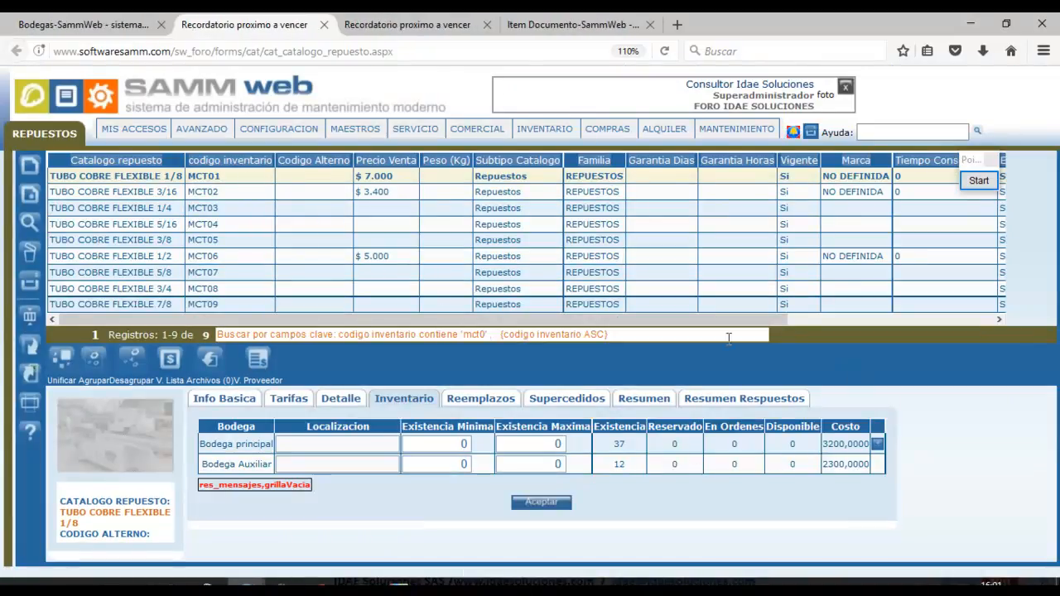
pyautogui.moveTo(273, 464); pyautogui.dragTo(226, 464)
pyautogui.moveTo(824, 464); pyautogui.dragTo(870, 464)
pyautogui.moveTo(279, 129)
pyautogui.moveTo(289, 193)
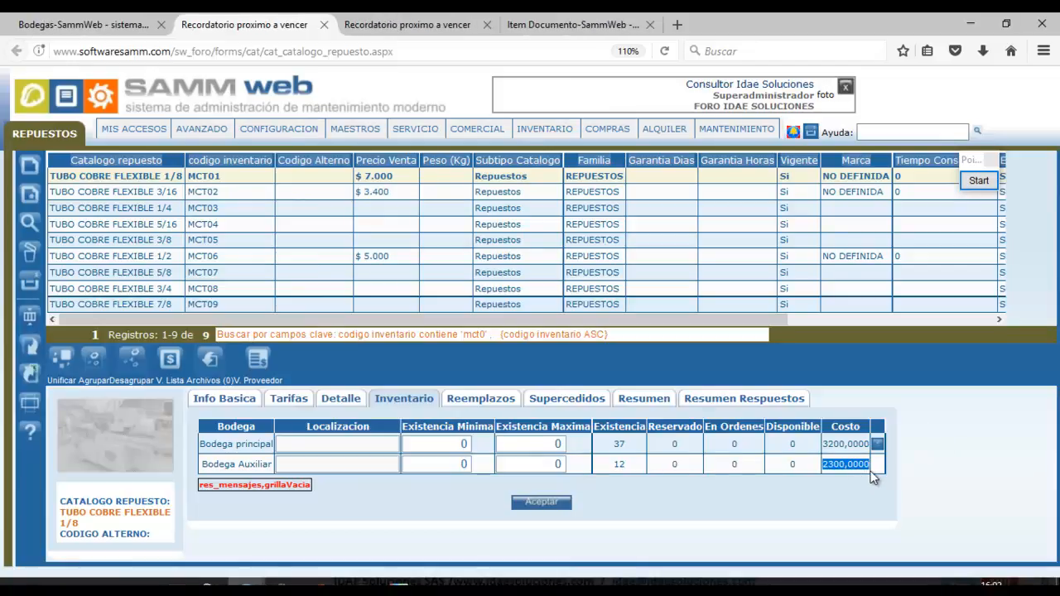
pyautogui.click(826, 465)
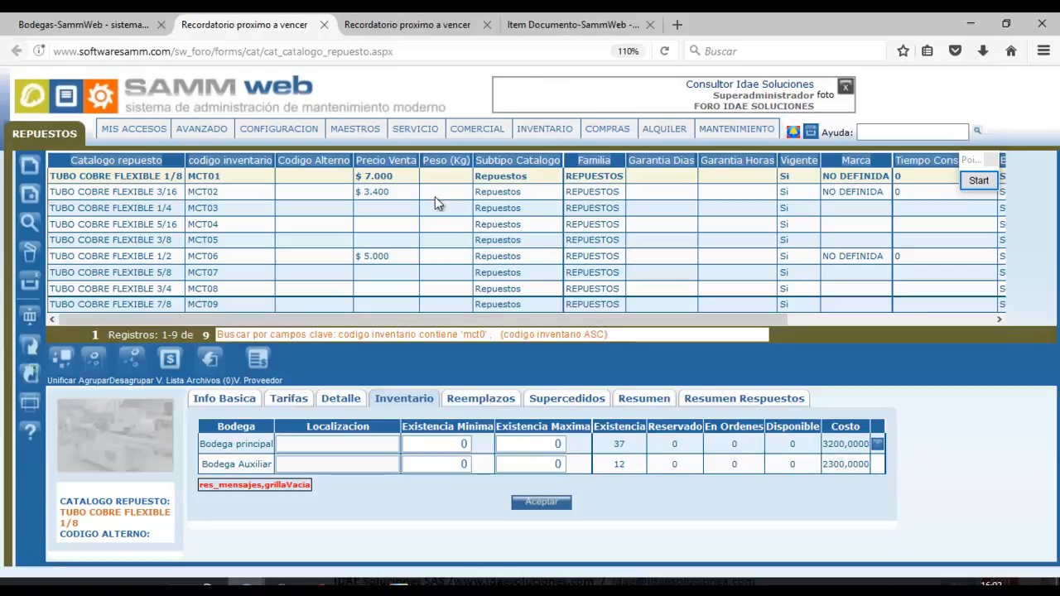
pyautogui.moveTo(824, 465); pyautogui.dragTo(864, 465)
# Compare 3/16 (10 units, 5400) and 1/4 (5 units, 1200) stock, then return to RE-7's items.
pyautogui.click(332, 191)
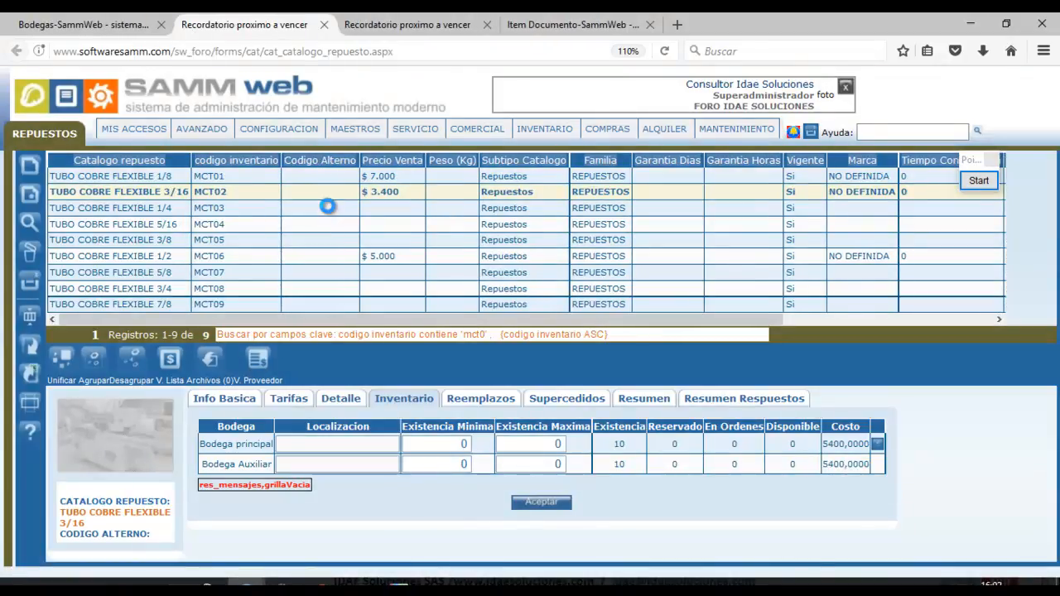
pyautogui.click(329, 208)
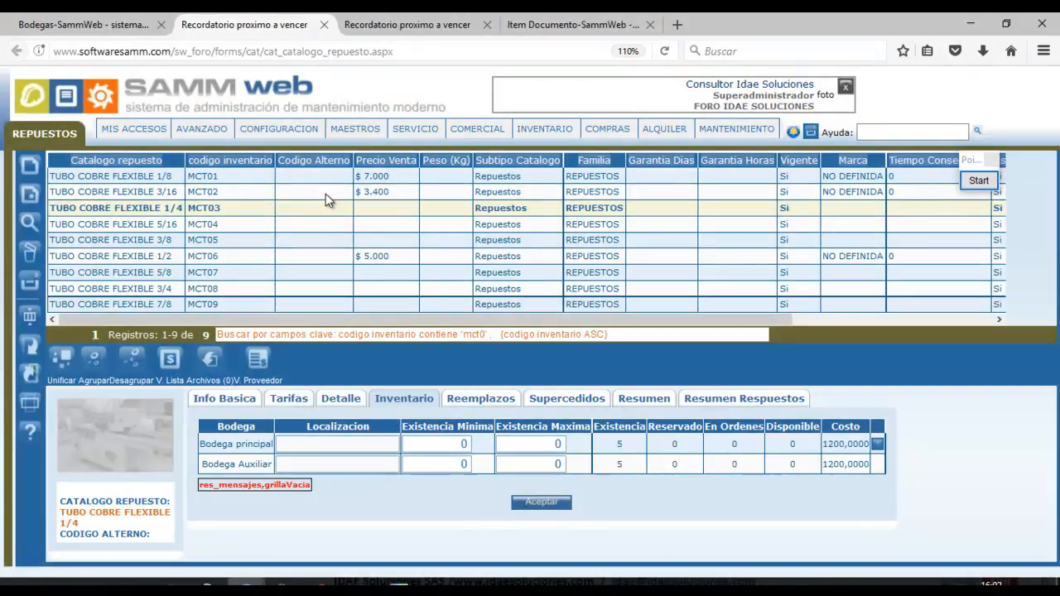
pyautogui.click(329, 191)
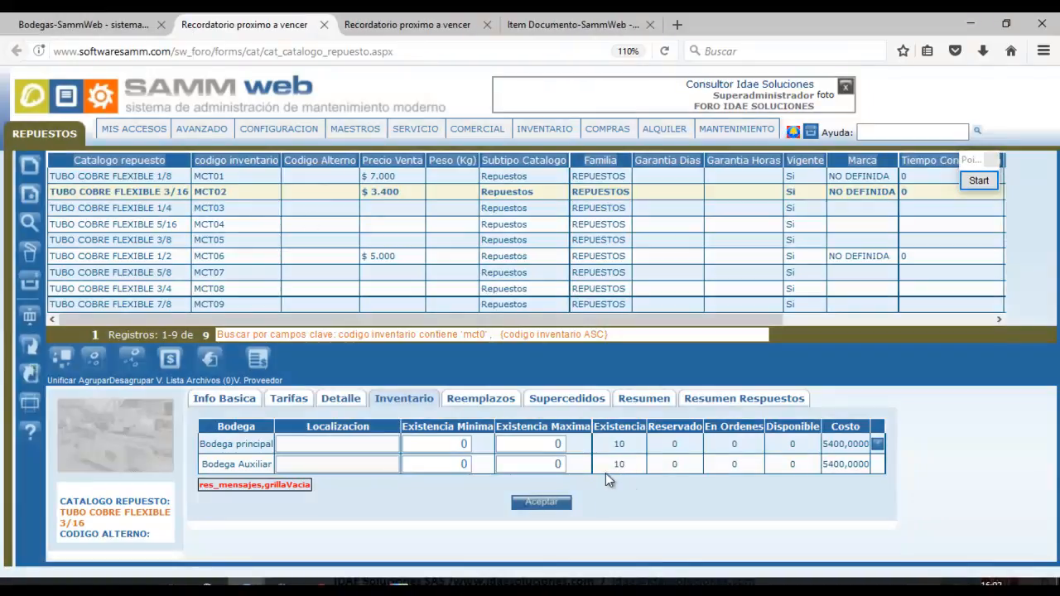
pyautogui.doubleClick(619, 465)
pyautogui.moveTo(824, 466); pyautogui.dragTo(877, 467)
pyautogui.click(237, 208)
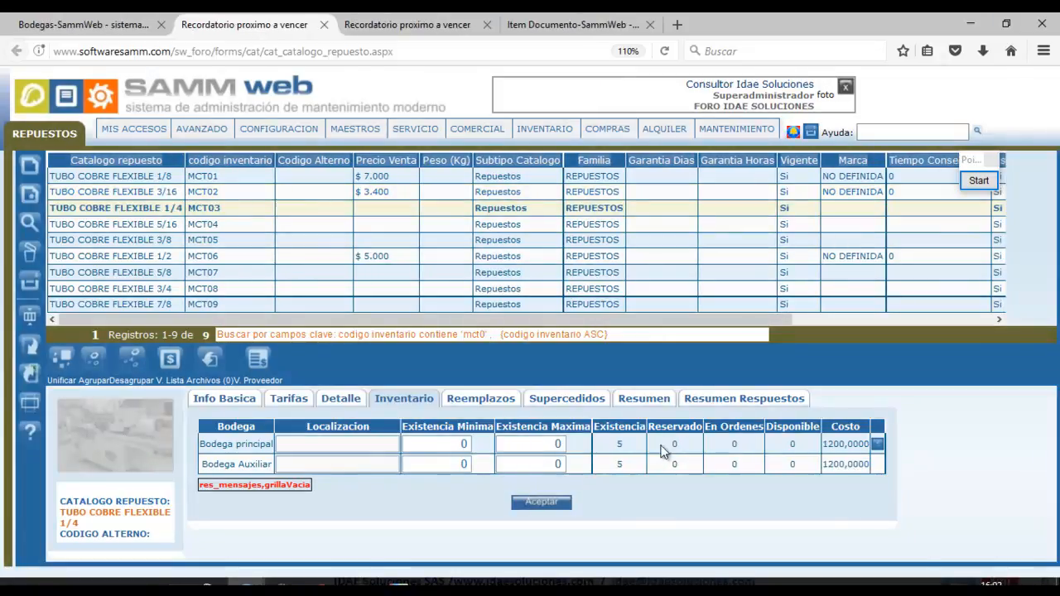
pyautogui.doubleClick(620, 464)
pyautogui.moveTo(823, 464); pyautogui.dragTo(870, 464)
pyautogui.click(230, 160)
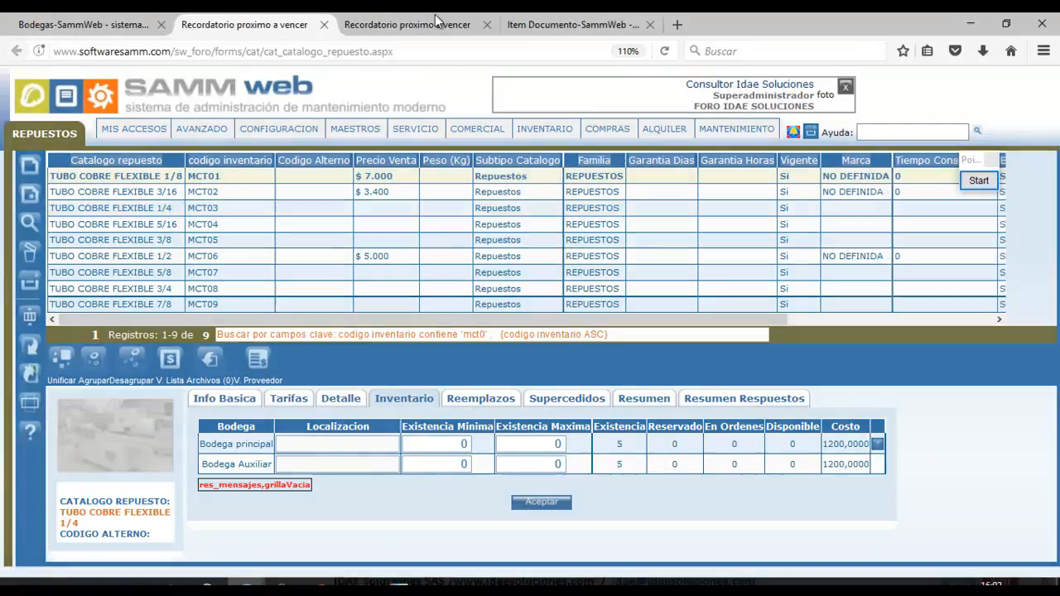
pyautogui.click(572, 25)
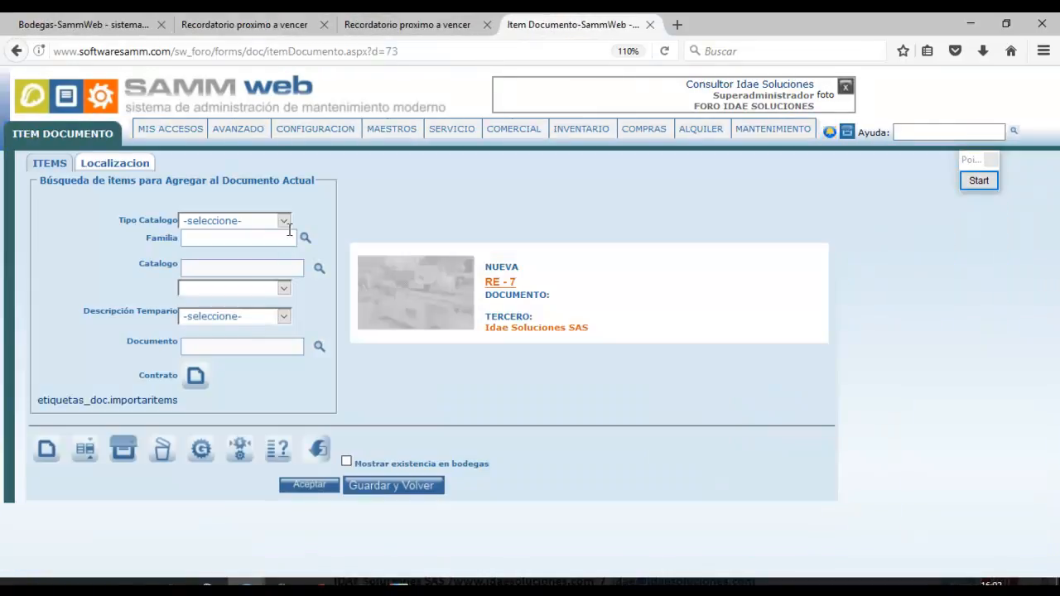
# Limit the item search to the Repuestos catalog type and search for 'MCT'.
pyautogui.click(286, 224)
pyautogui.click(257, 328)
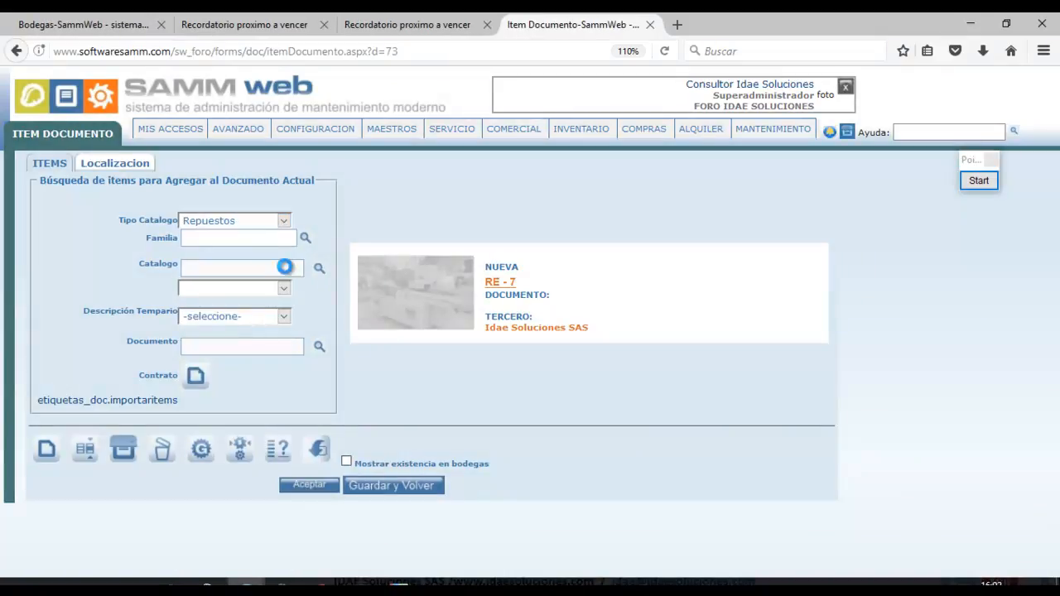
pyautogui.click(253, 266)
pyautogui.write('MCT')
pyautogui.press('Tab')
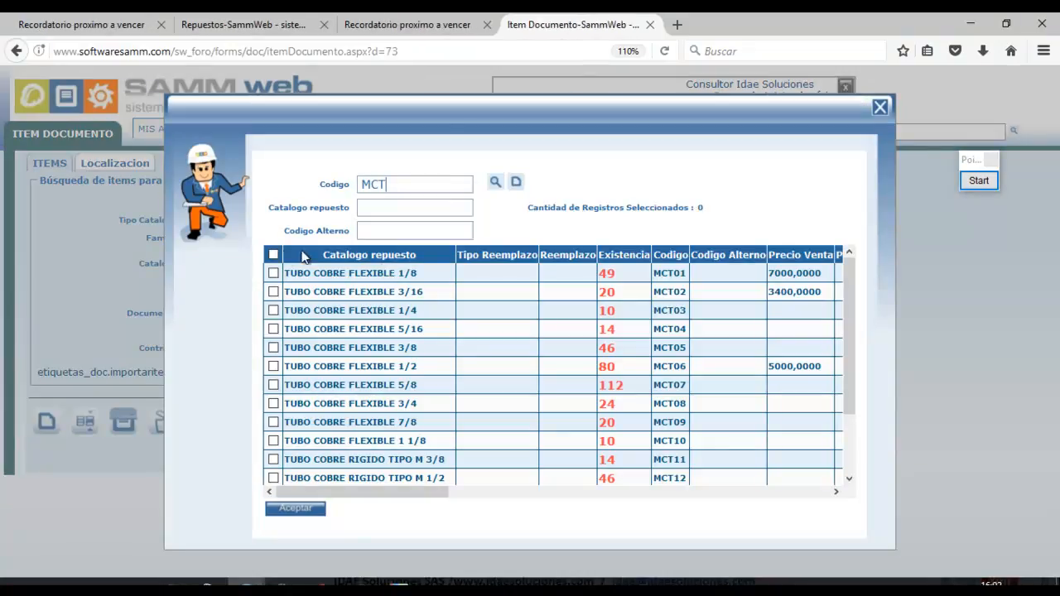
# Tick the 1/8, 3/16, 1/4, 3/8 and 1/2 copper tubes and add them to RE-7.
pyautogui.click(274, 273)
pyautogui.click(274, 292)
pyautogui.click(274, 311)
pyautogui.click(274, 348)
pyautogui.click(275, 366)
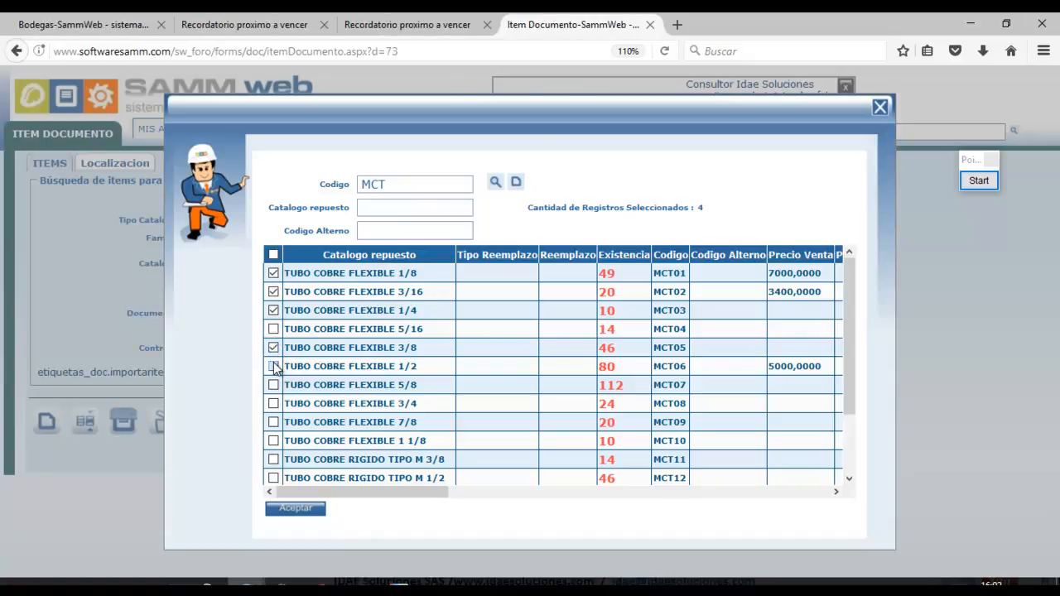
pyautogui.click(296, 508)
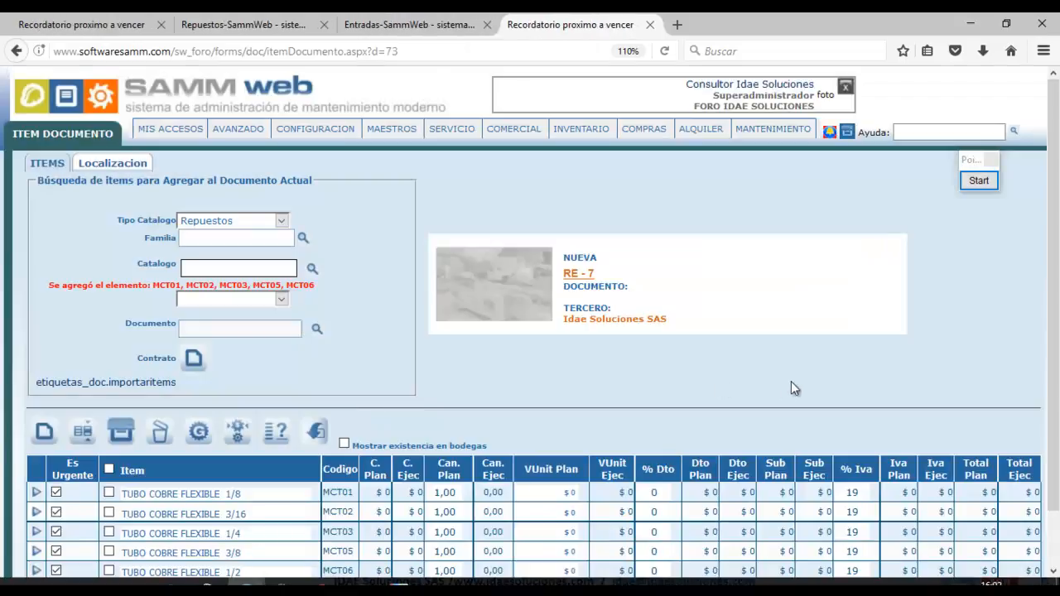
pyautogui.moveTo(1055, 402); pyautogui.dragTo(1059, 461)
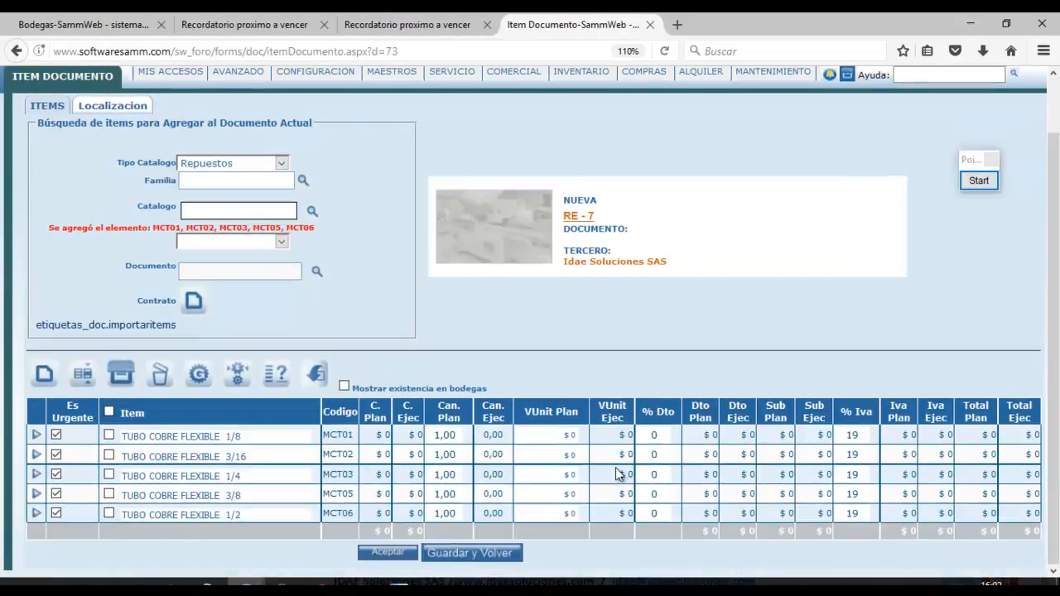
# Give the first three tubes quantities 10, 5, 3 and unit prices 2500, 4500, 1340.
pyautogui.click(438, 438)
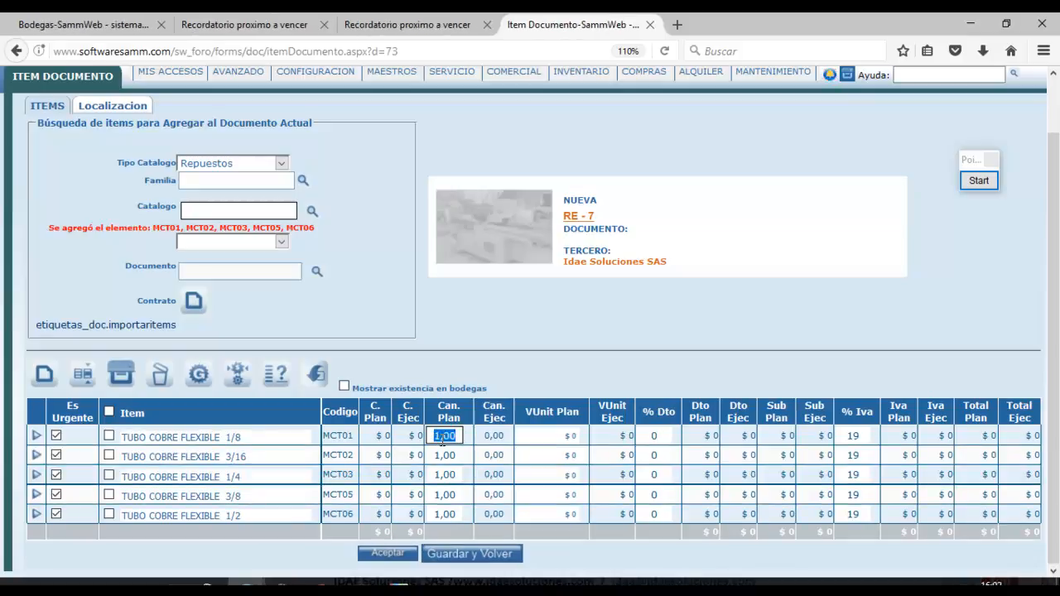
pyautogui.write('10')
pyautogui.click(568, 435)
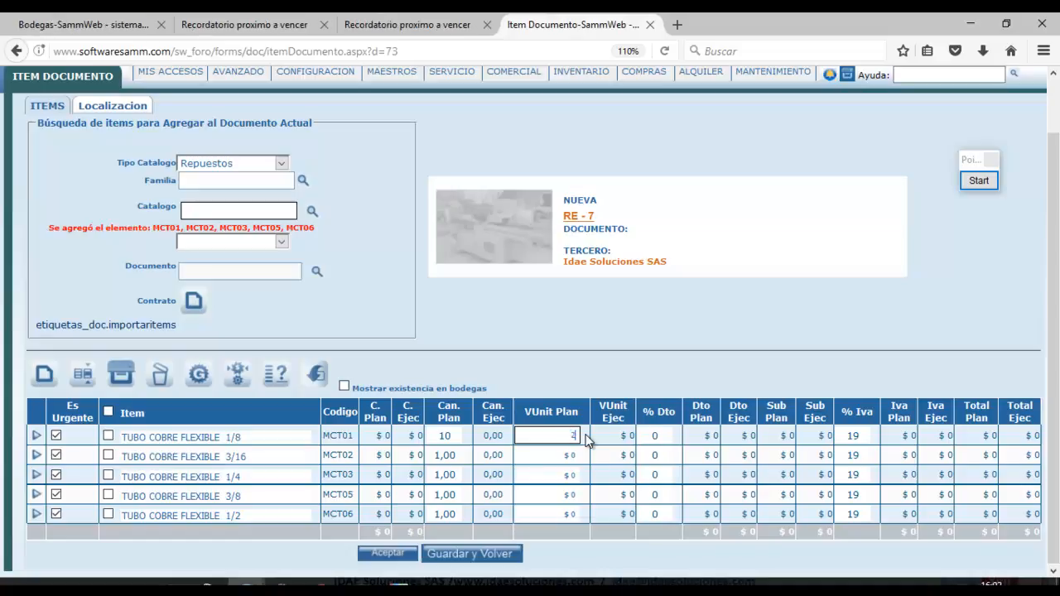
pyautogui.write('2500')
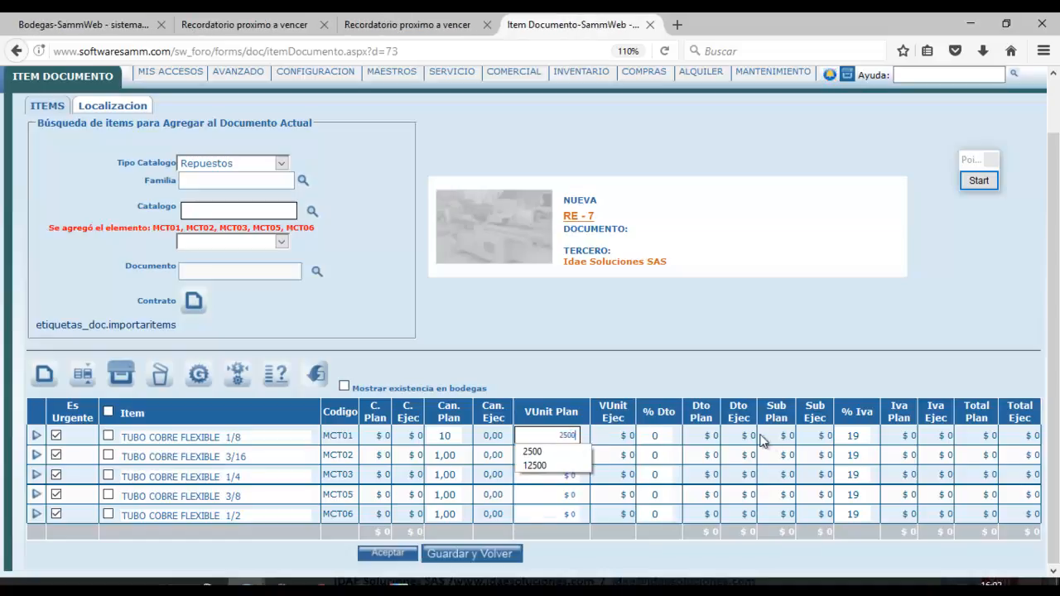
pyautogui.click(451, 455)
pyautogui.doubleClick(458, 455)
pyautogui.write('5')
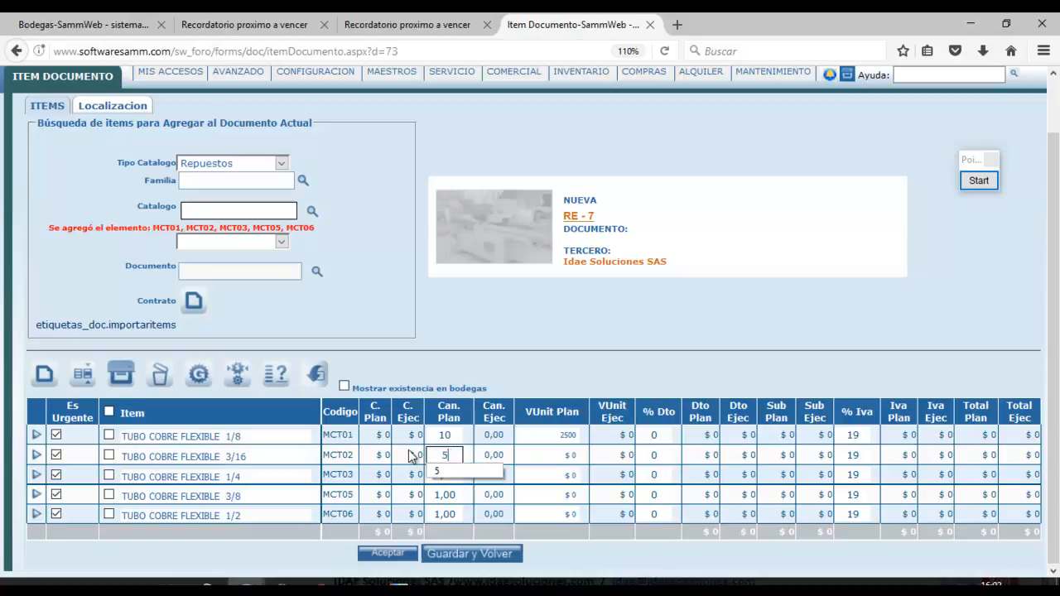
pyautogui.click(552, 454)
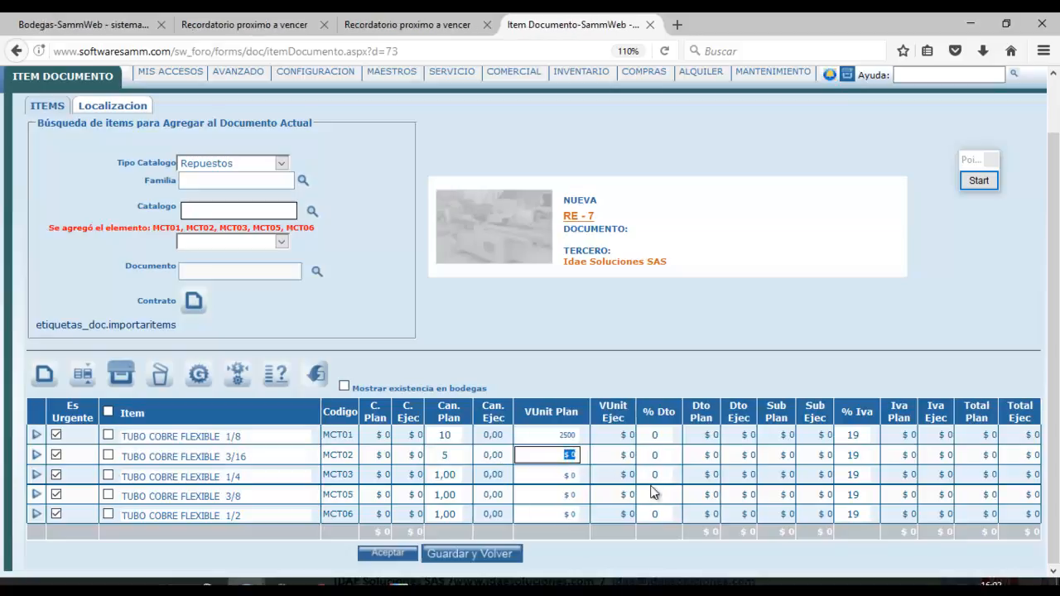
pyautogui.write('4500')
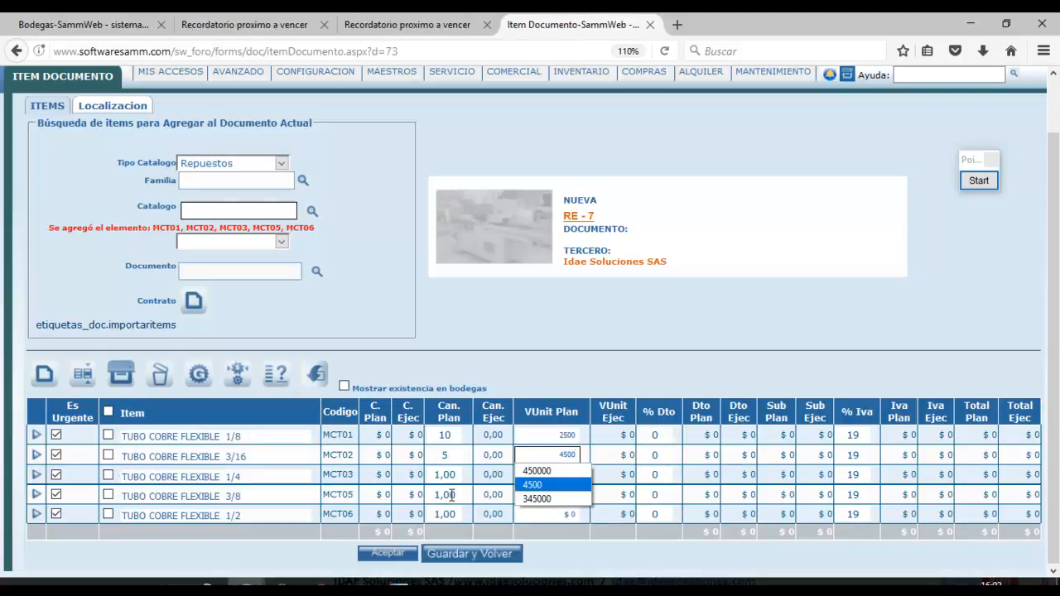
pyautogui.doubleClick(448, 475)
pyautogui.write('3')
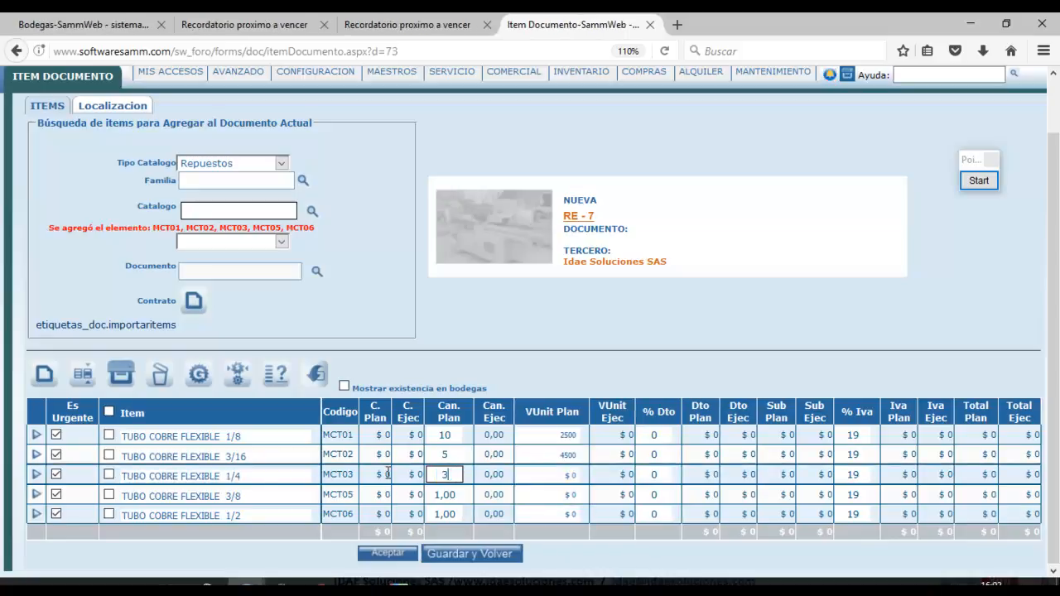
pyautogui.click(551, 474)
pyautogui.write('1340')
# Set the fourth tube's price to 12000 and the fifth to quantity 6 at 17500, then save.
pyautogui.doubleClick(445, 494)
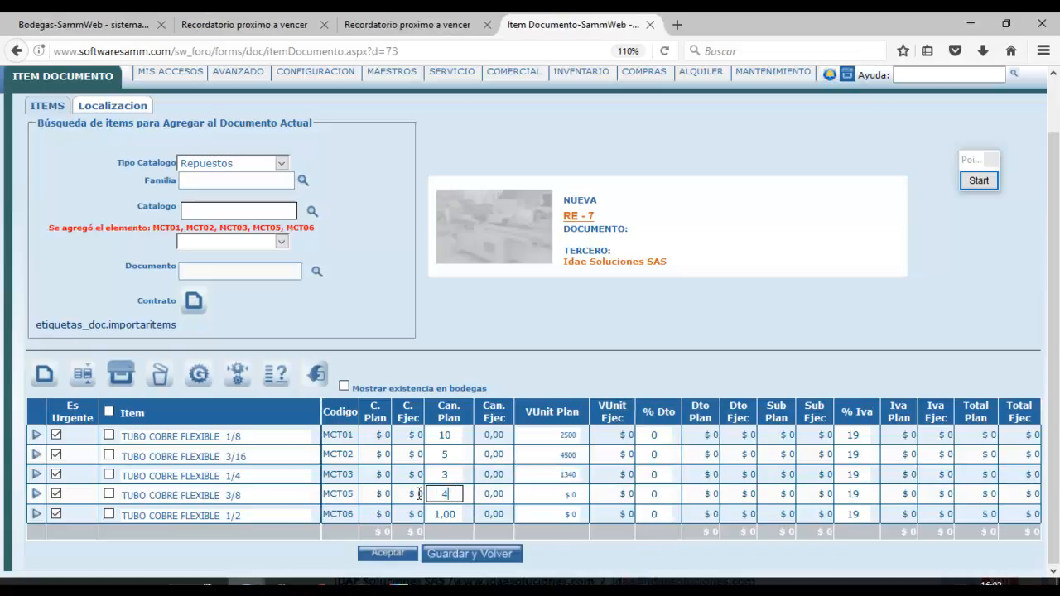
pyautogui.moveTo(555, 494); pyautogui.dragTo(605, 497)
pyautogui.write('12000')
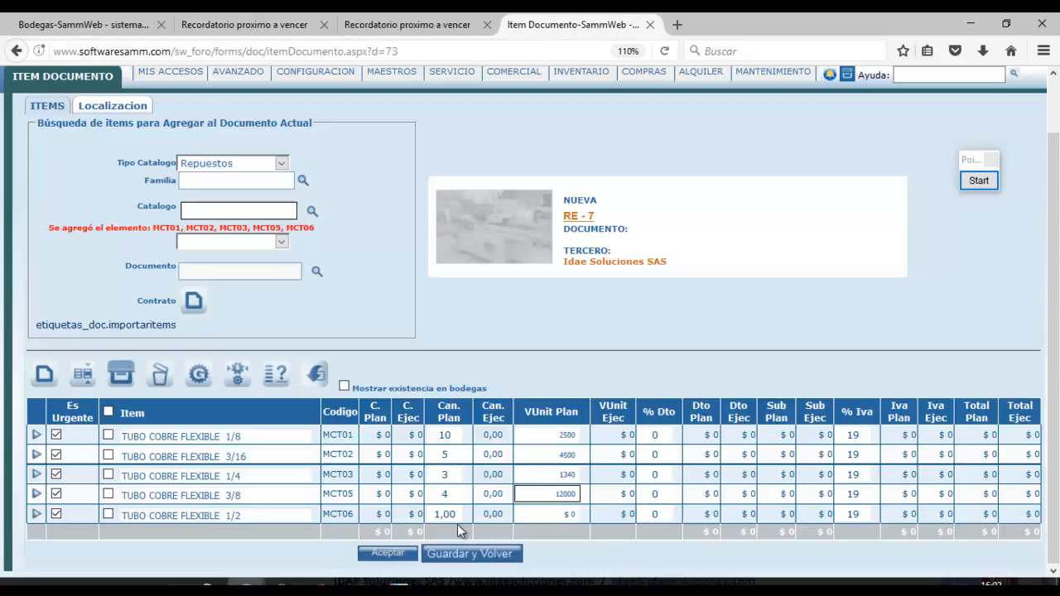
pyautogui.moveTo(457, 515); pyautogui.dragTo(434, 515)
pyautogui.write('6')
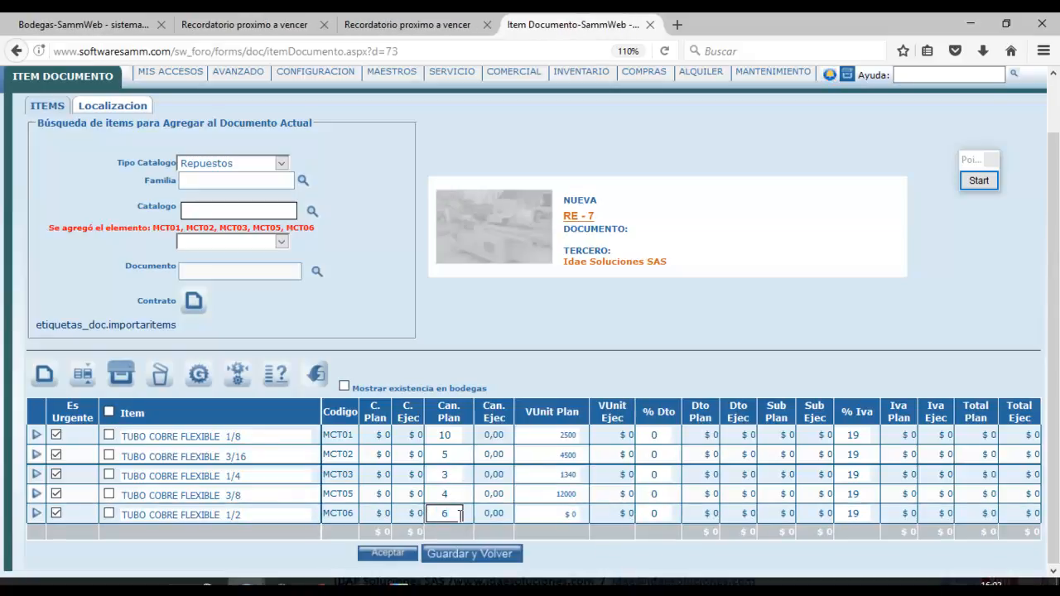
pyautogui.moveTo(552, 512); pyautogui.dragTo(623, 517)
pyautogui.write('17')
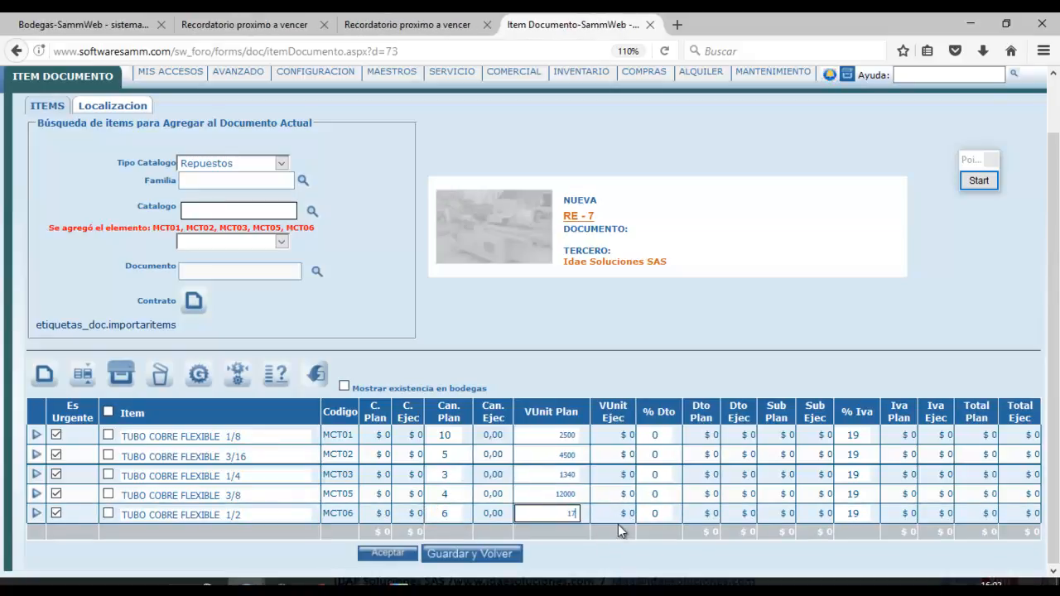
pyautogui.write('500')
pyautogui.click(401, 550)
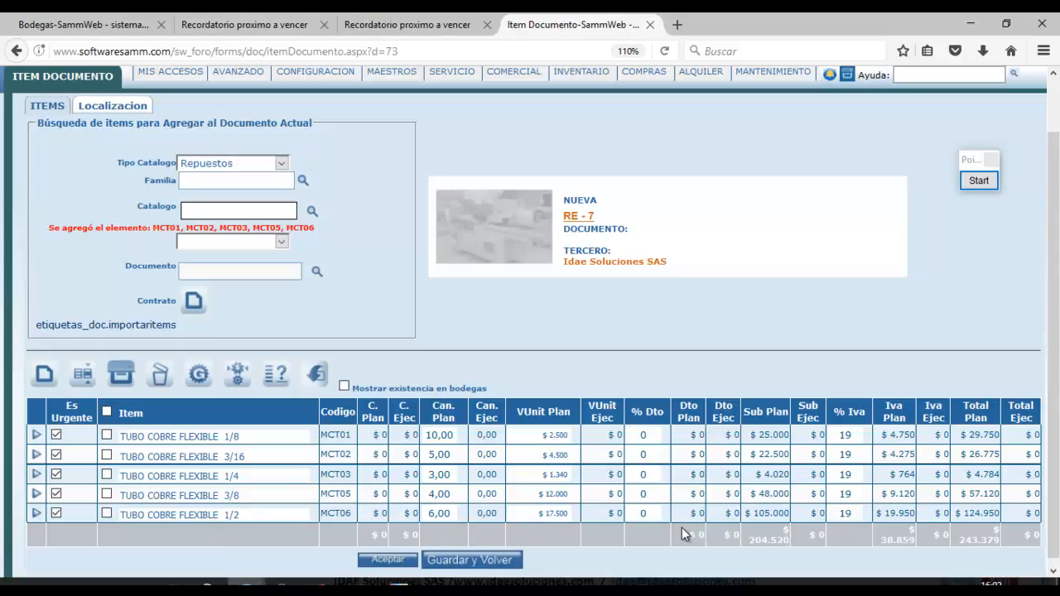
# Check the entry document and catalog inventory, then select all five items on RE-7's list.
pyautogui.click(409, 26)
pyautogui.click(243, 25)
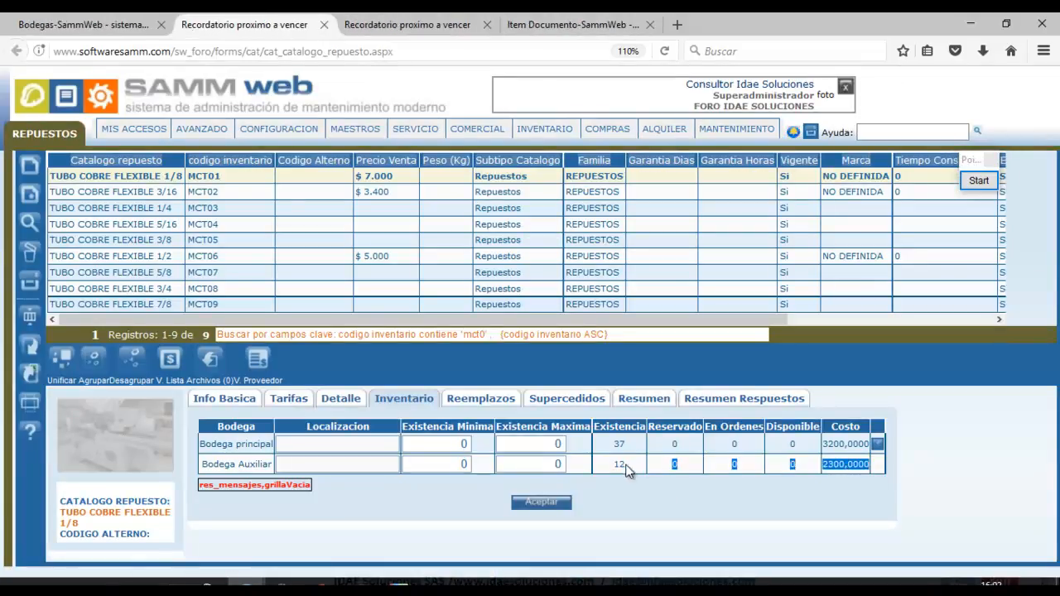
pyautogui.click(572, 25)
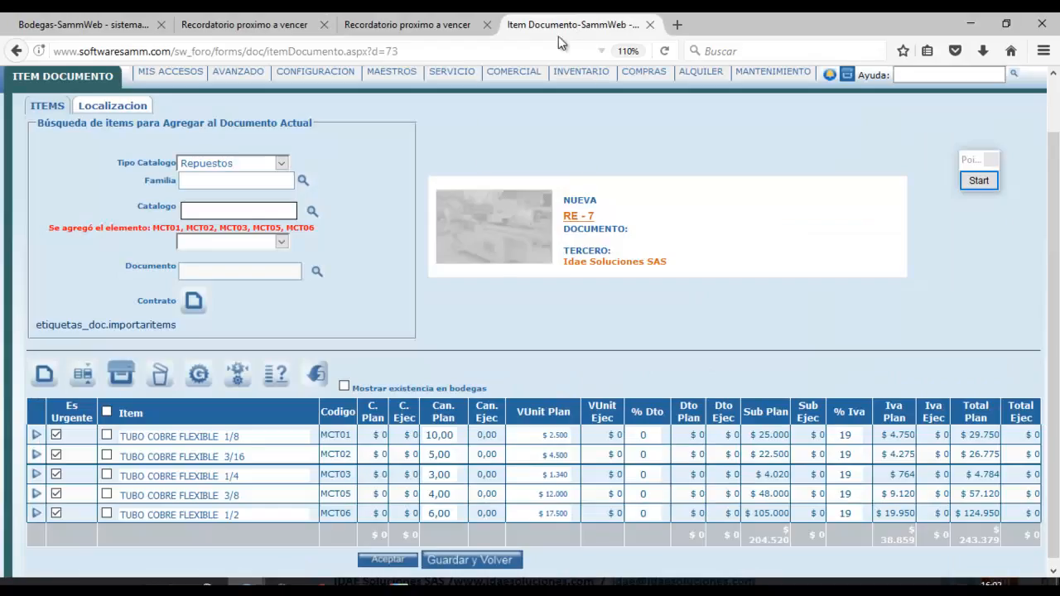
pyautogui.click(106, 412)
# Apply warehouse Bodega Auxiliar with Costear set to Si to all five RE-7 items.
pyautogui.click(82, 375)
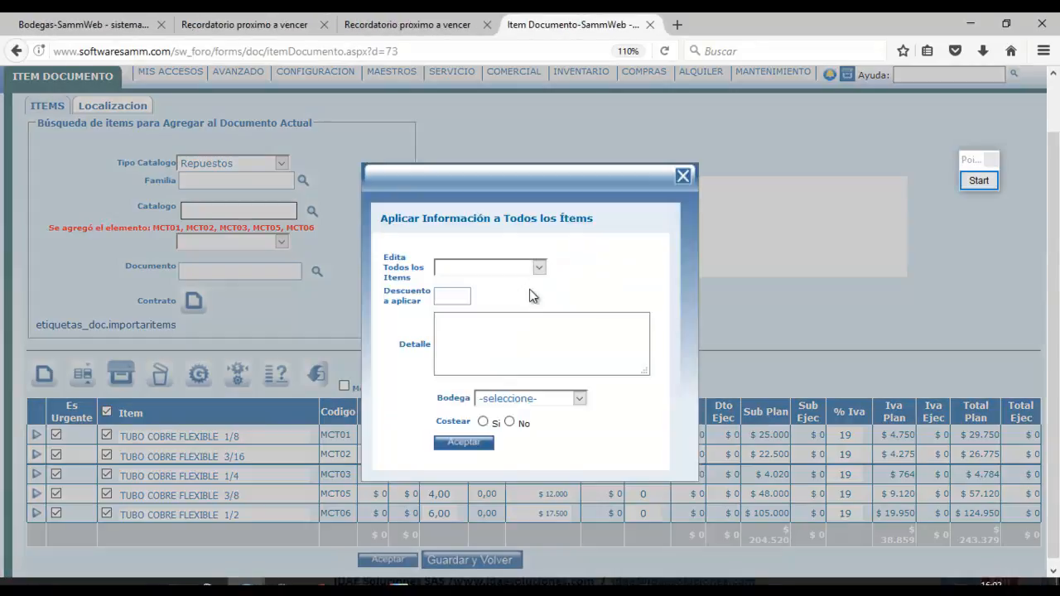
pyautogui.click(518, 399)
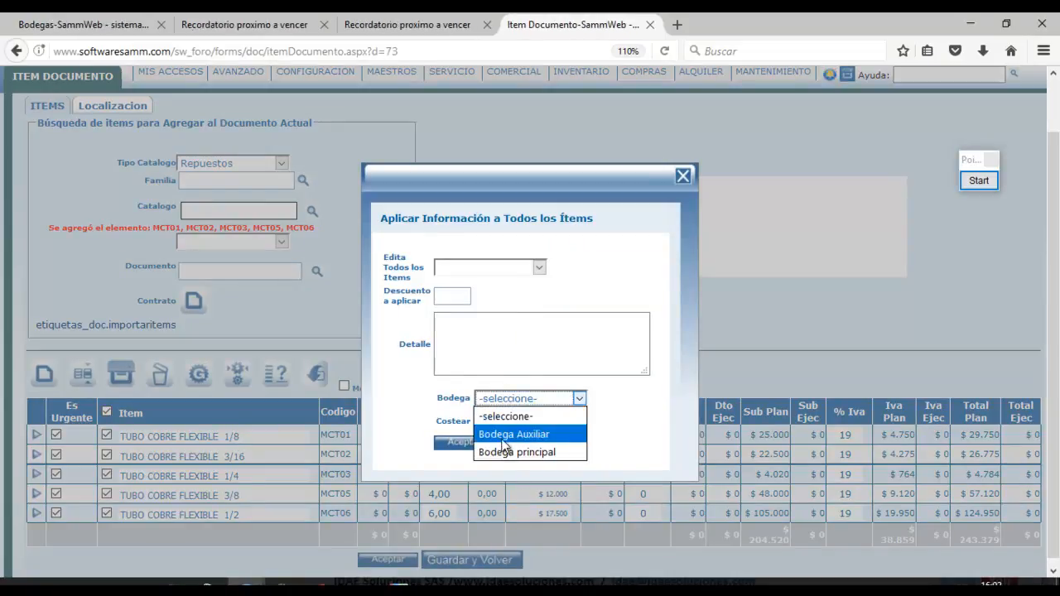
pyautogui.click(504, 439)
pyautogui.click(484, 422)
pyautogui.click(464, 443)
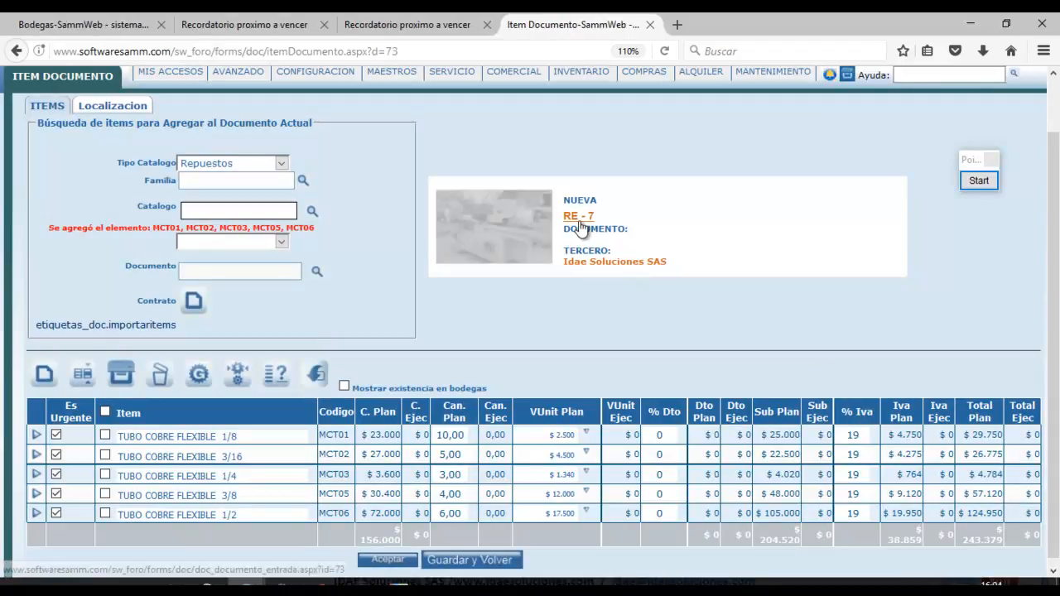
# Open RE-7's document detail lines, compare with the catalog and RE-6, then start a state change.
pyautogui.click(580, 217)
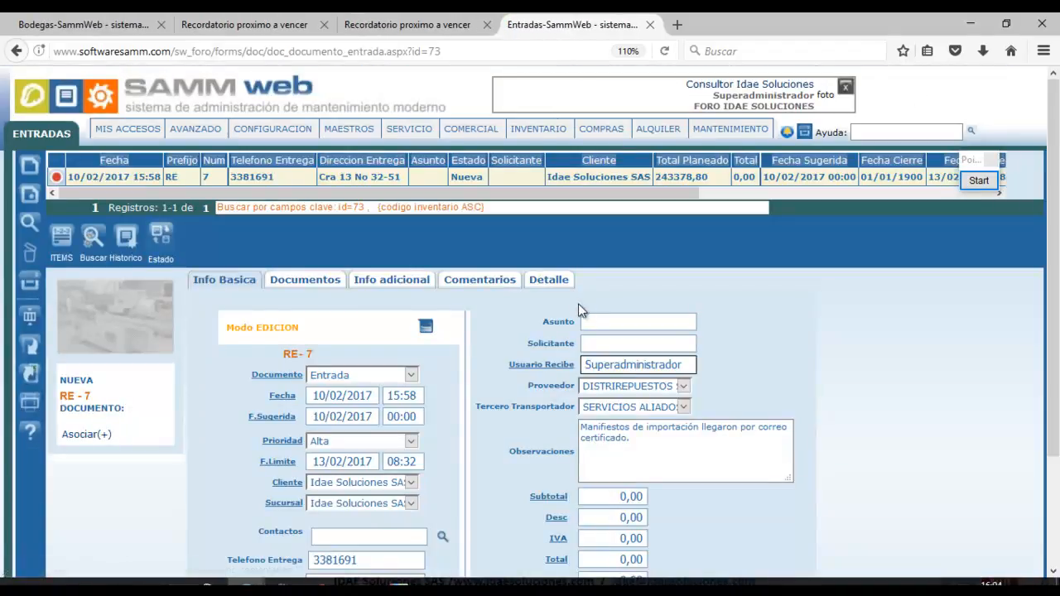
pyautogui.click(565, 287)
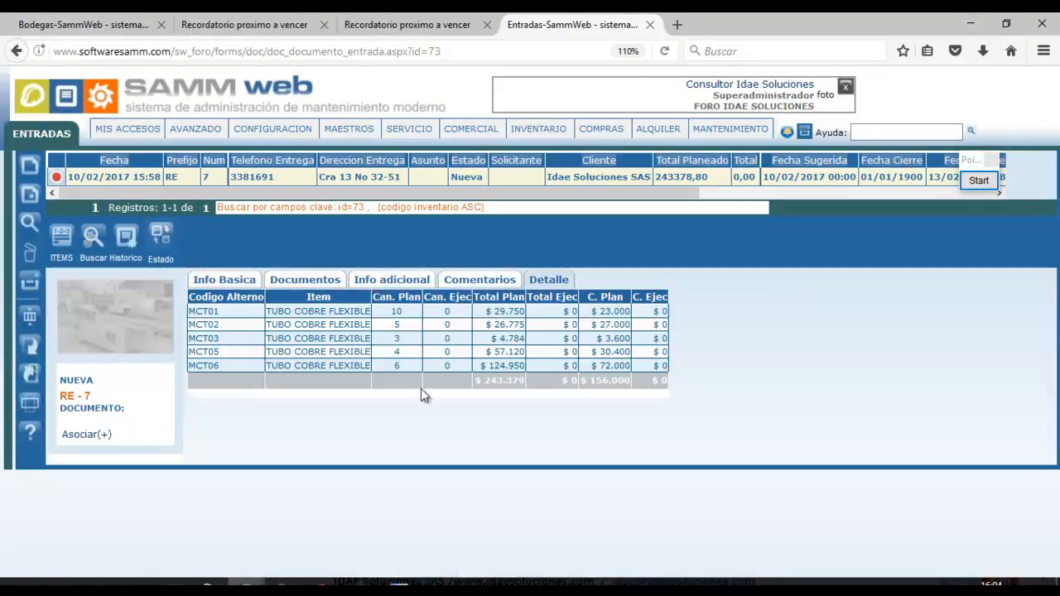
pyautogui.click(265, 25)
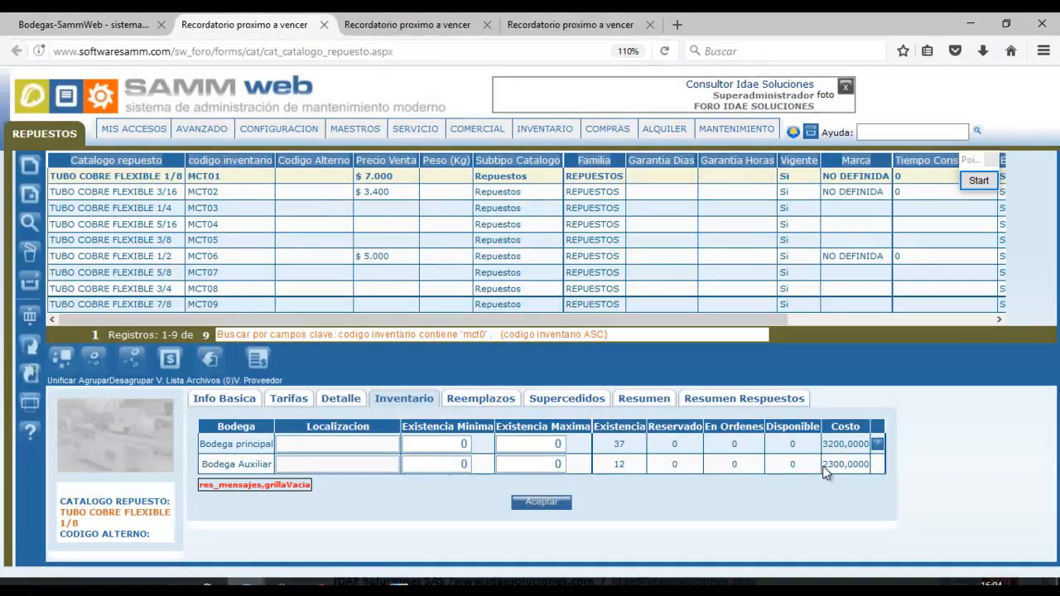
pyautogui.click(447, 18)
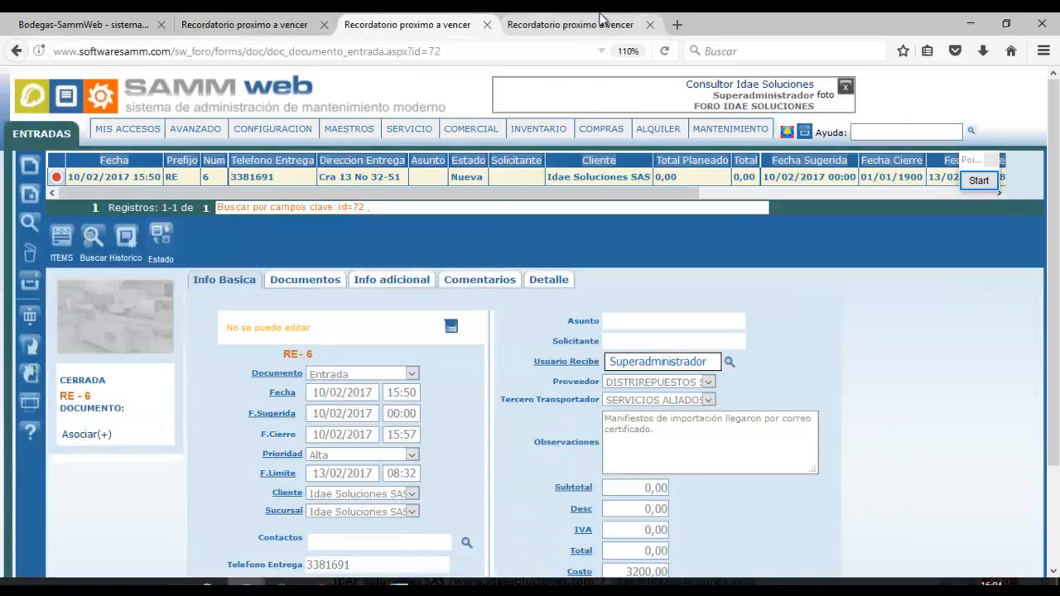
pyautogui.hotkey('ctrl', 'Tab')
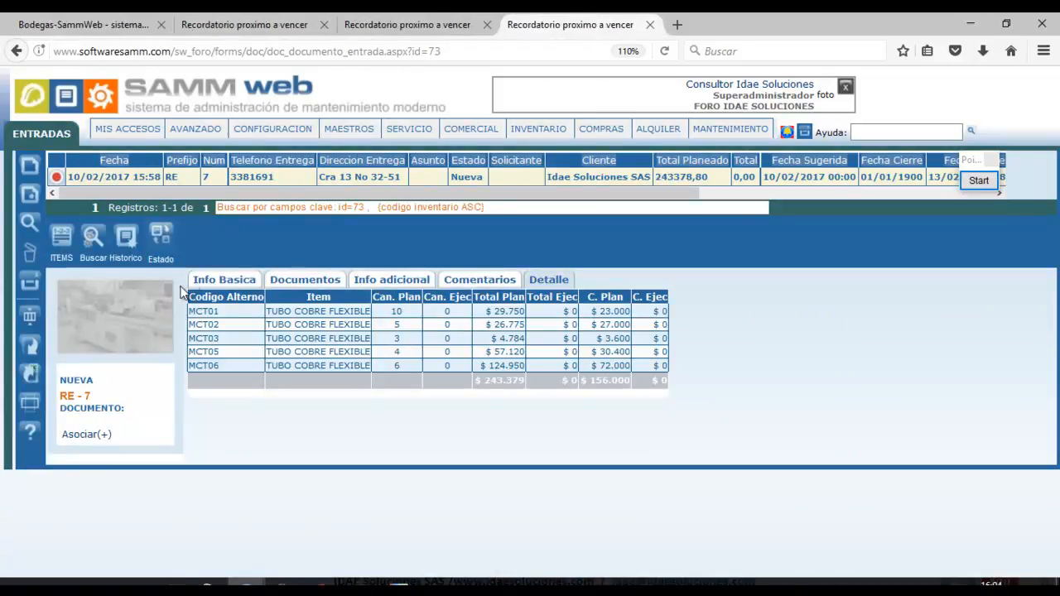
pyautogui.click(160, 237)
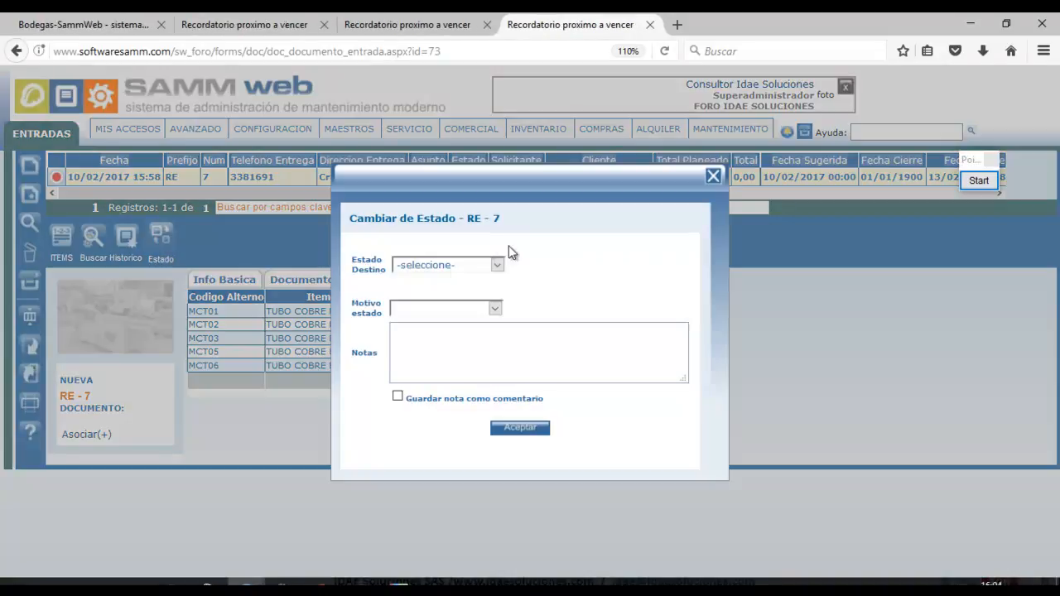
# Change RE-7's state to Cerrada and return to its item list.
pyautogui.click(497, 265)
pyautogui.click(463, 340)
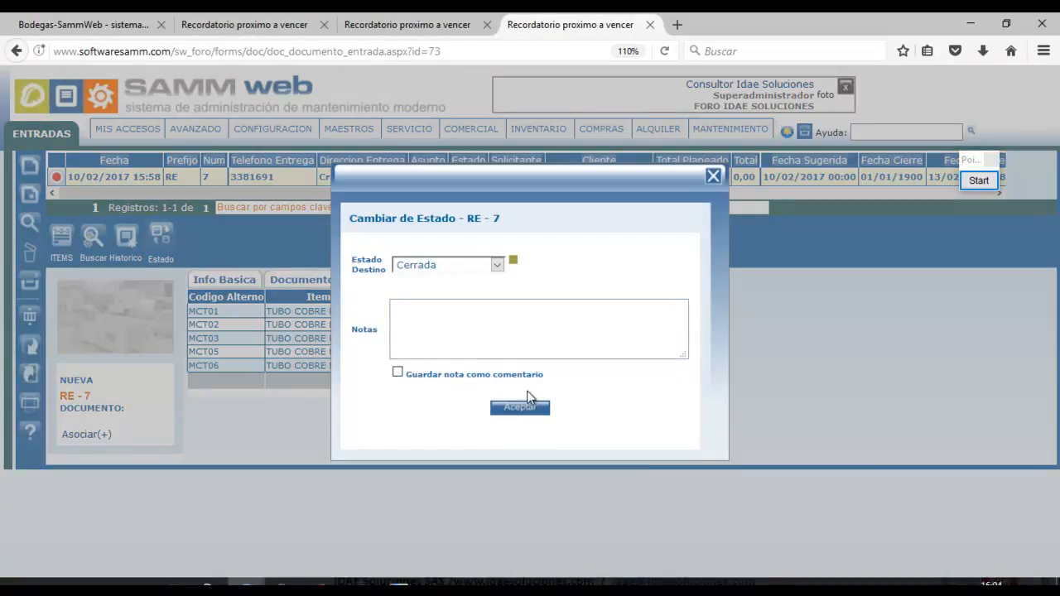
pyautogui.click(517, 407)
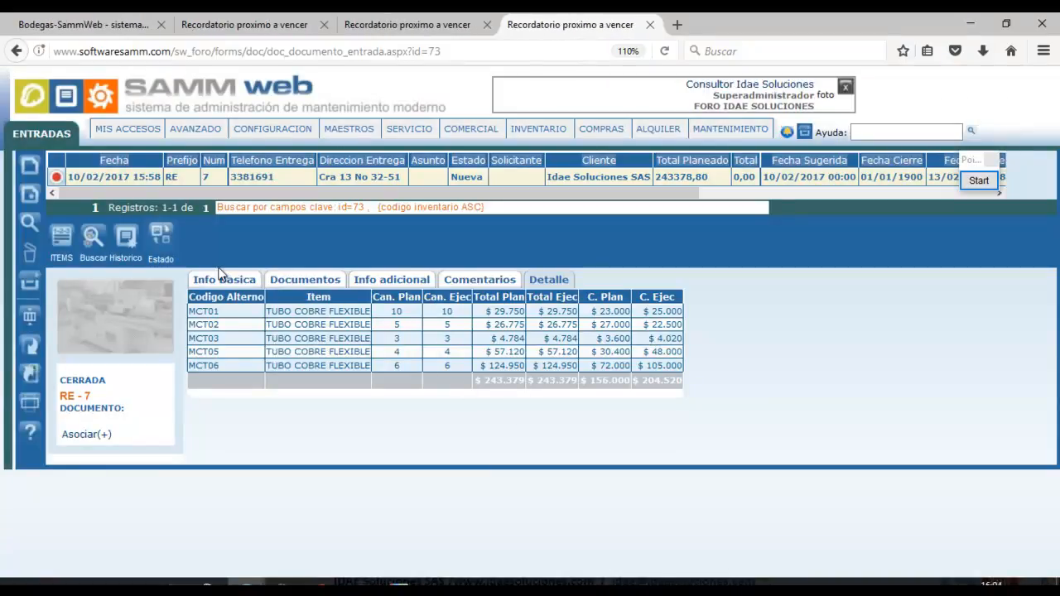
pyautogui.click(64, 264)
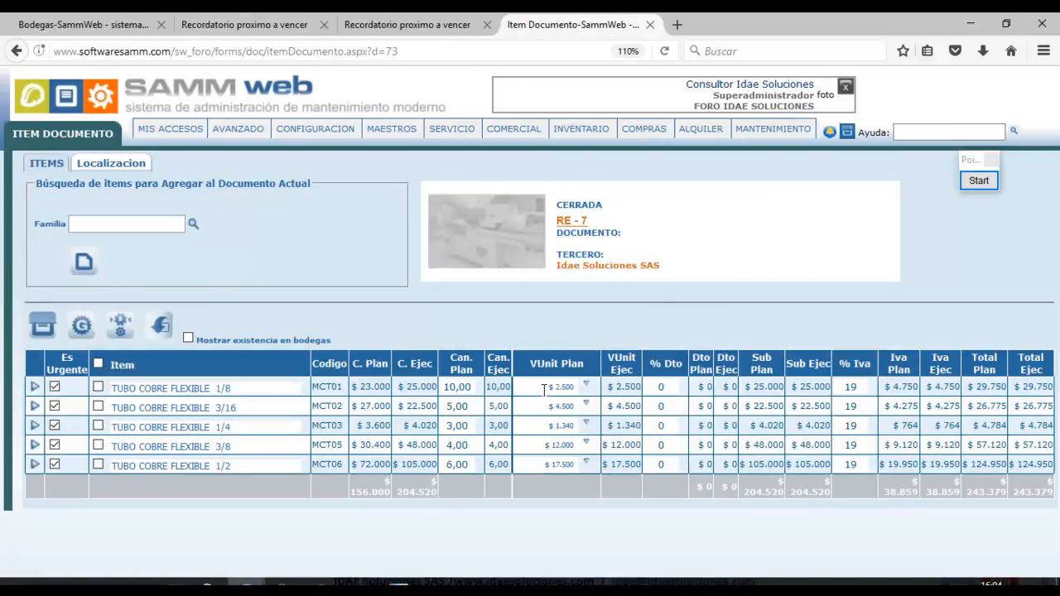
# Compare the first item's unit price with the catalog's Bodega Auxiliar stock of 22 and its new cost.
pyautogui.click(580, 387)
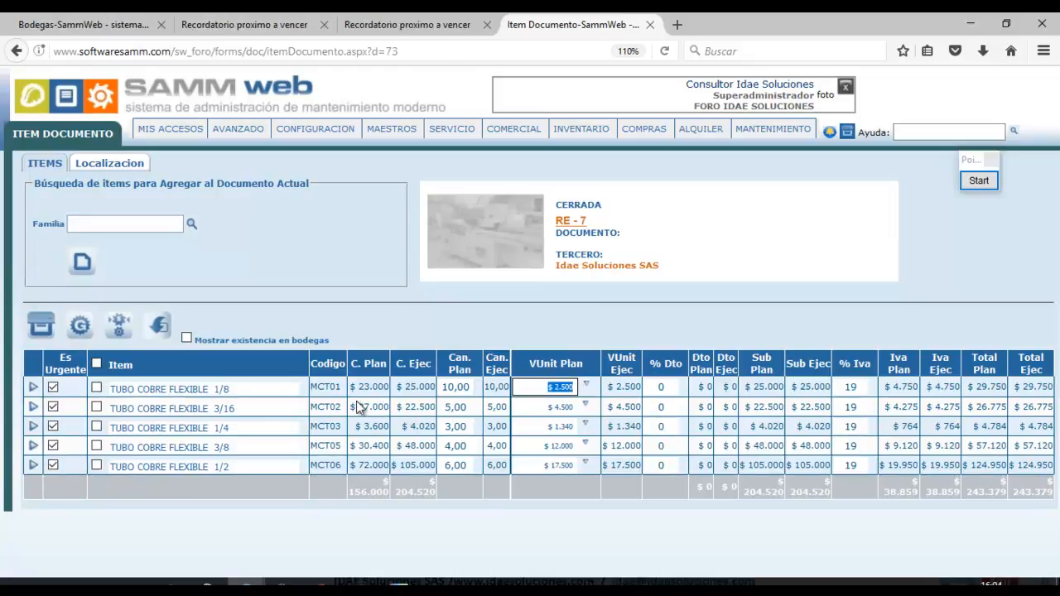
pyautogui.click(245, 24)
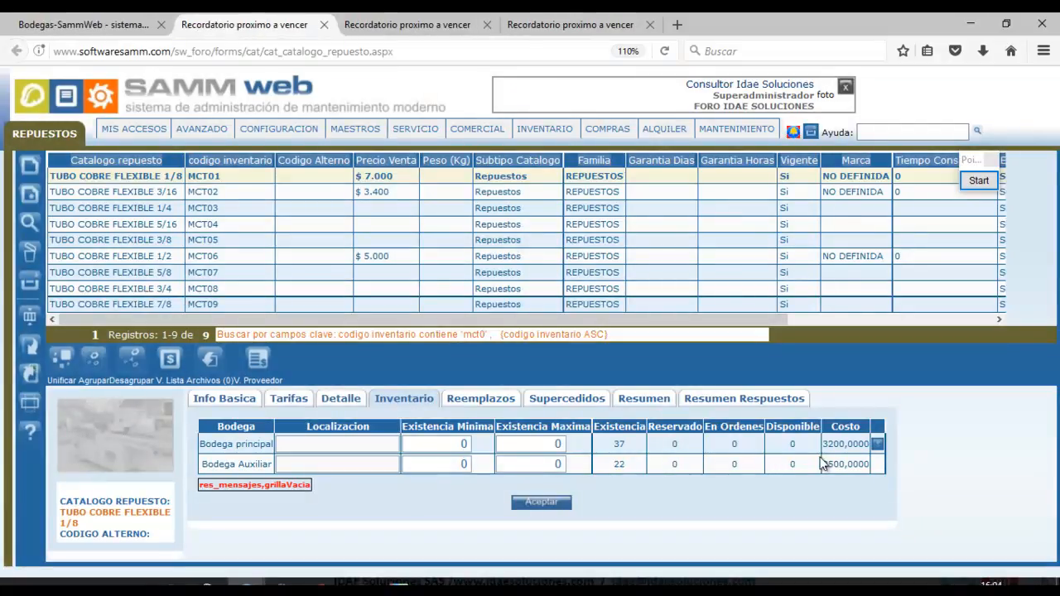
pyautogui.moveTo(824, 465); pyautogui.dragTo(874, 475)
pyautogui.doubleClick(618, 467)
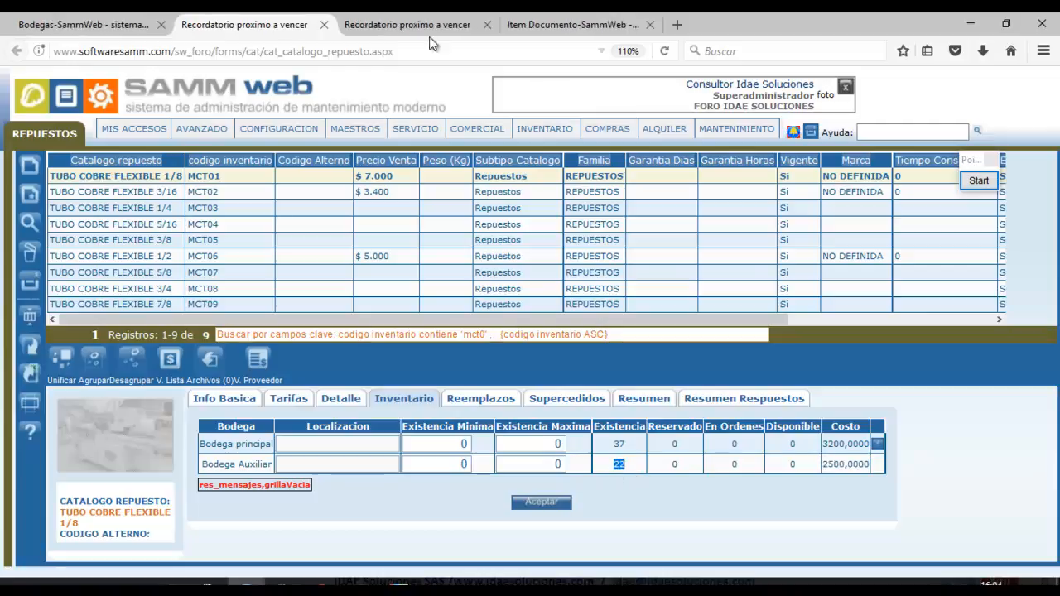
# Check MCT02's planned unit value in RE-7, then TUBO COBRE FLEXIBLE 3/16's Bodega Auxiliar stock 15 at cost 4500,0000.
pyautogui.click(406, 27)
pyautogui.click(547, 28)
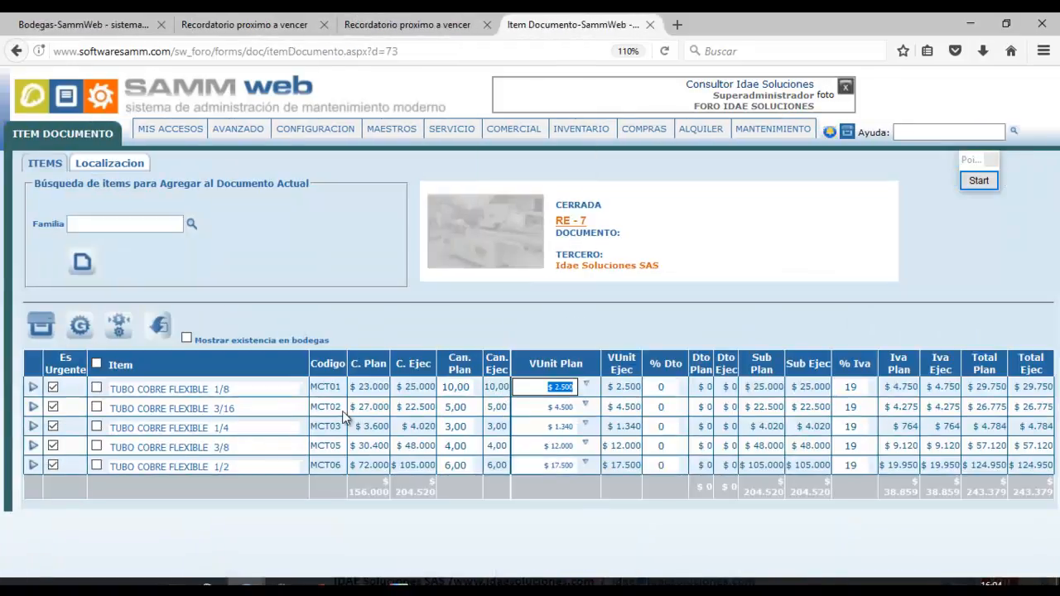
pyautogui.moveTo(342, 406); pyautogui.dragTo(314, 407)
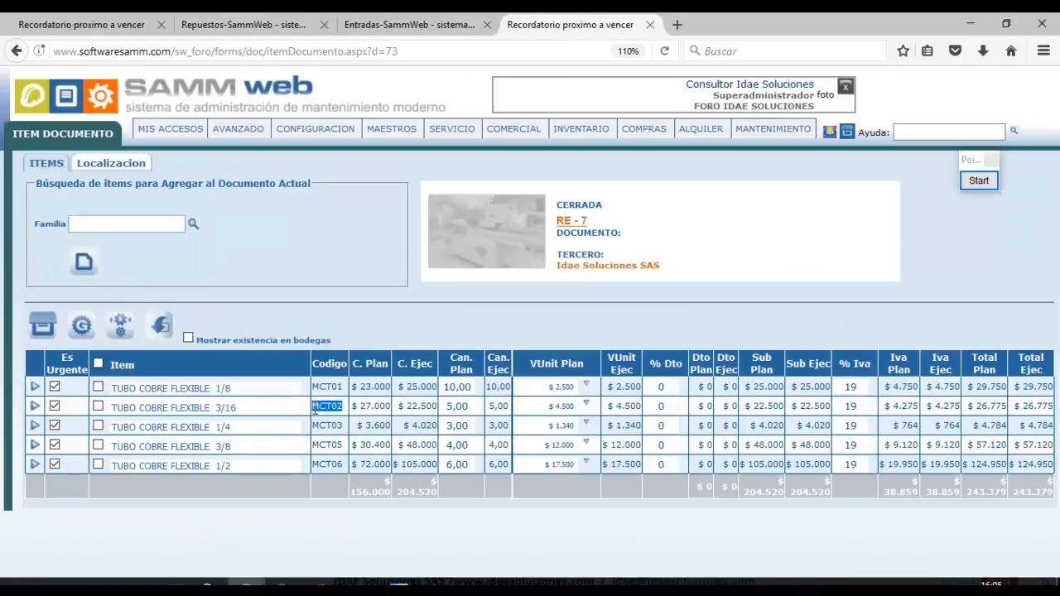
pyautogui.click(539, 407)
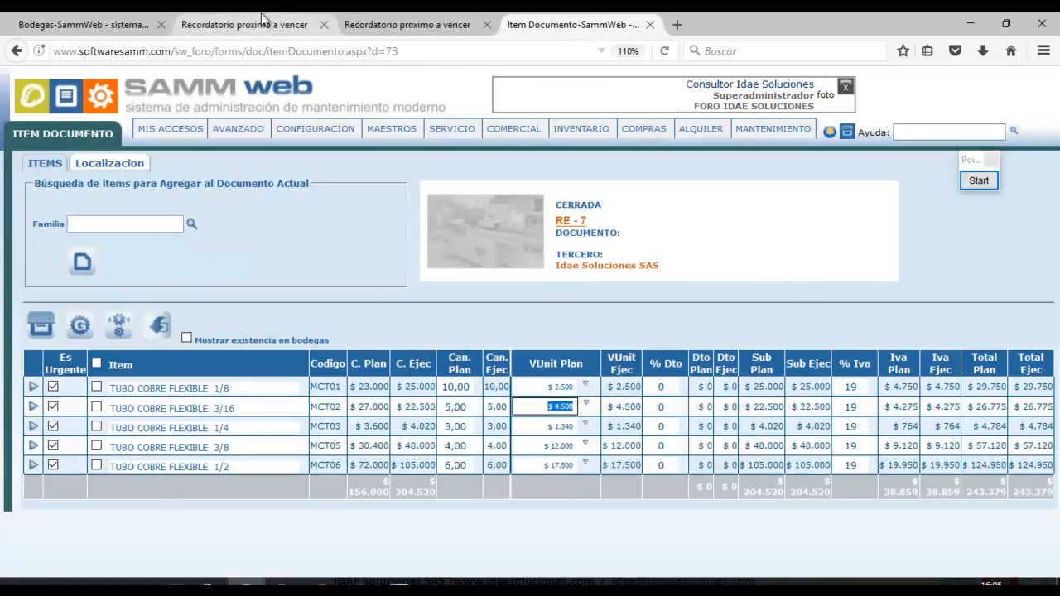
pyautogui.click(240, 25)
pyautogui.click(205, 192)
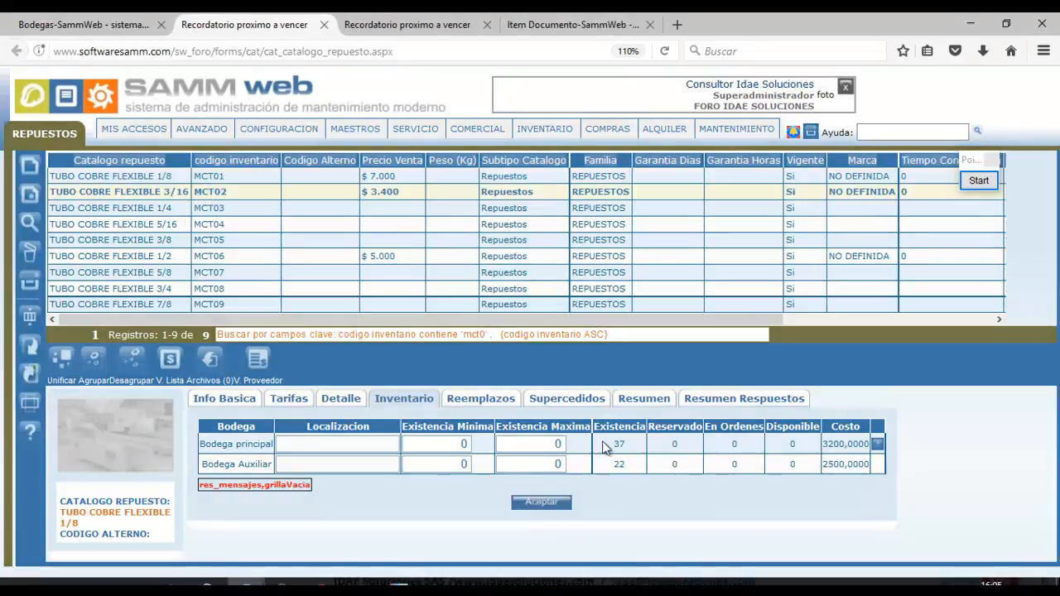
pyautogui.moveTo(824, 463); pyautogui.dragTo(882, 471)
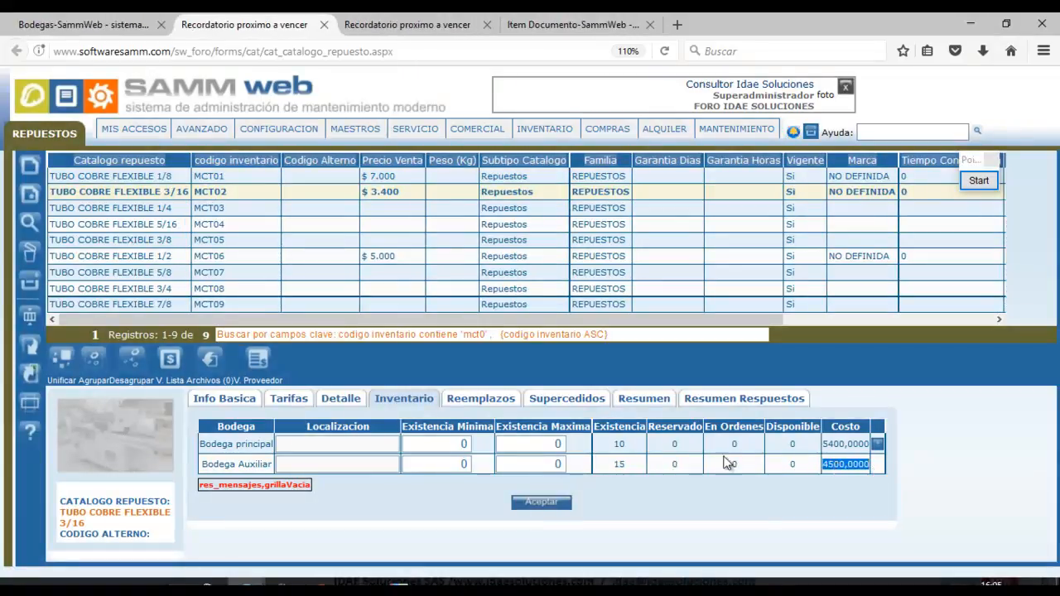
pyautogui.moveTo(631, 463); pyautogui.dragTo(613, 464)
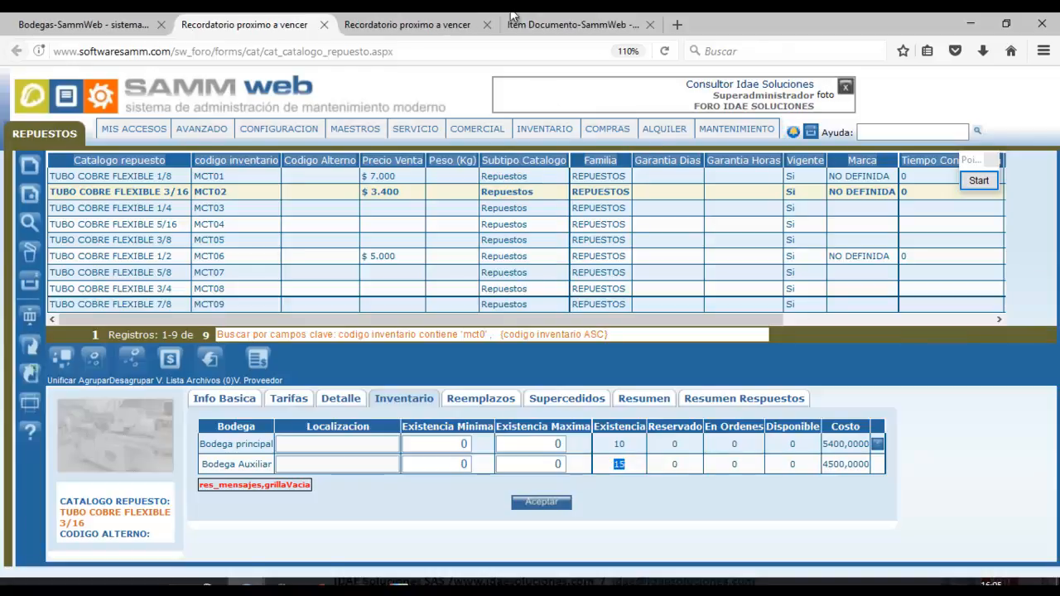
# Note MCT02's planned quantity 5,00, then TUBO COBRE FLEXIBLE 1/2's Bodega Auxiliar stock 46 at cost 17500,0000.
pyautogui.click(445, 27)
pyautogui.click(571, 25)
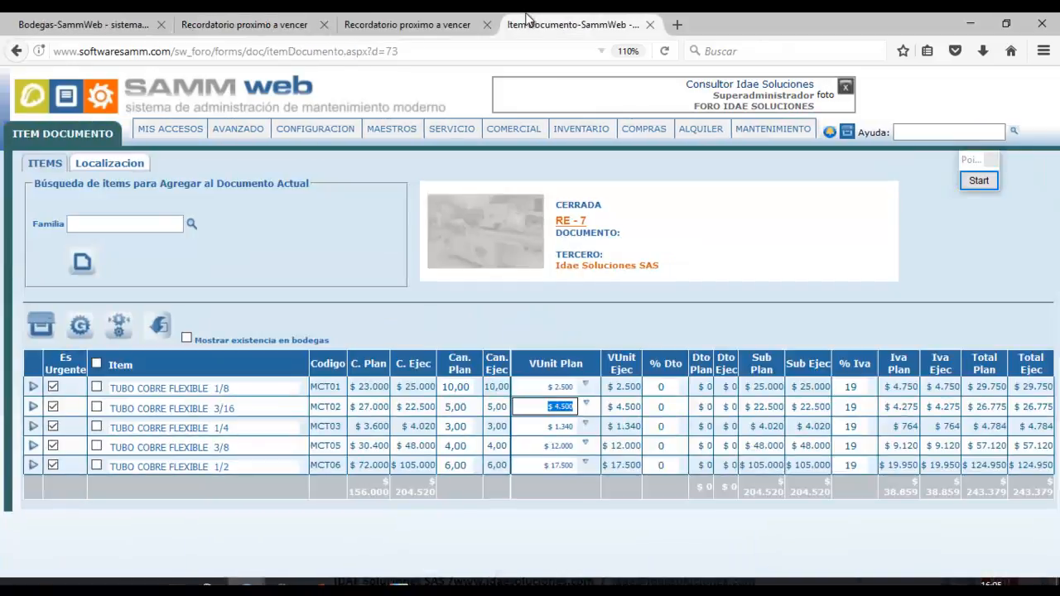
pyautogui.click(463, 407)
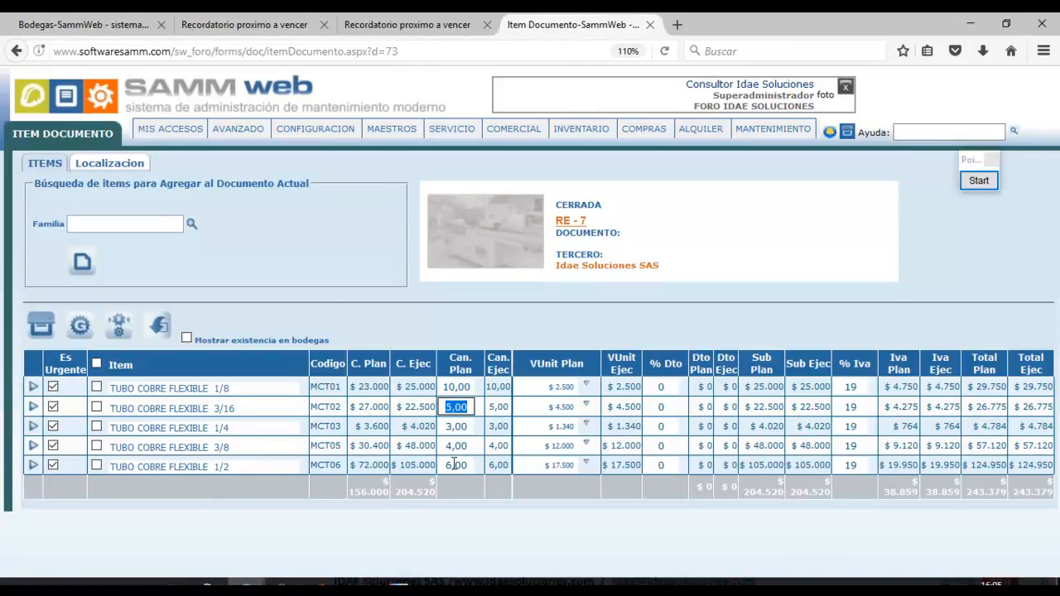
pyautogui.doubleClick(340, 465)
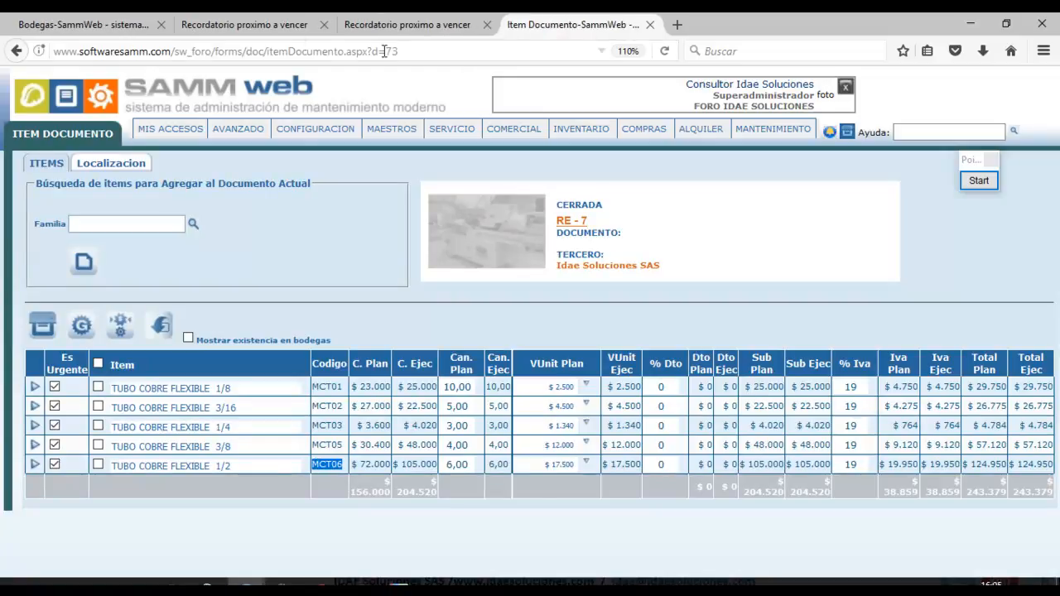
pyautogui.click(292, 28)
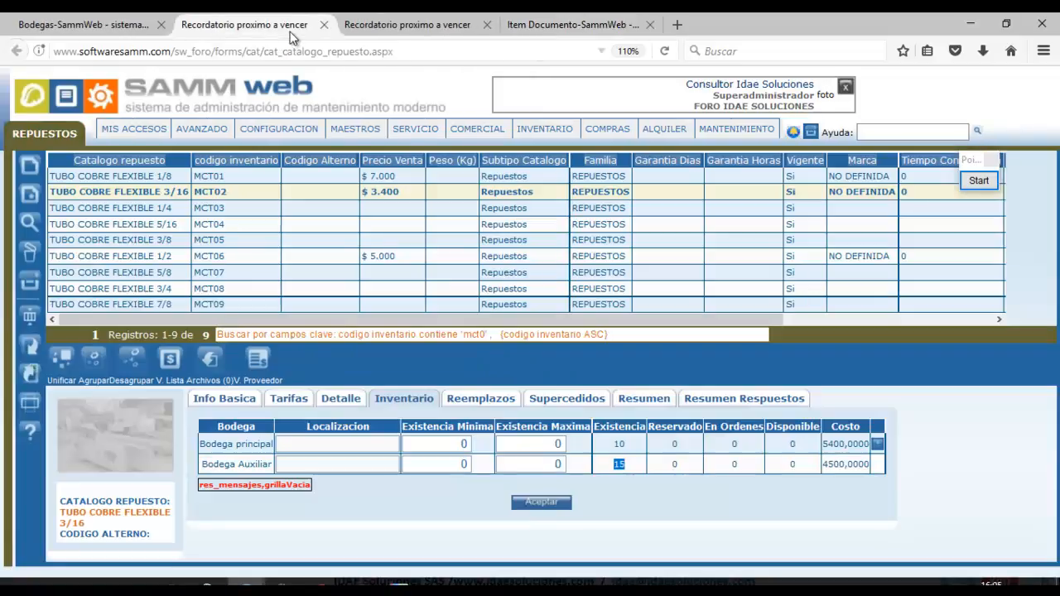
pyautogui.click(234, 257)
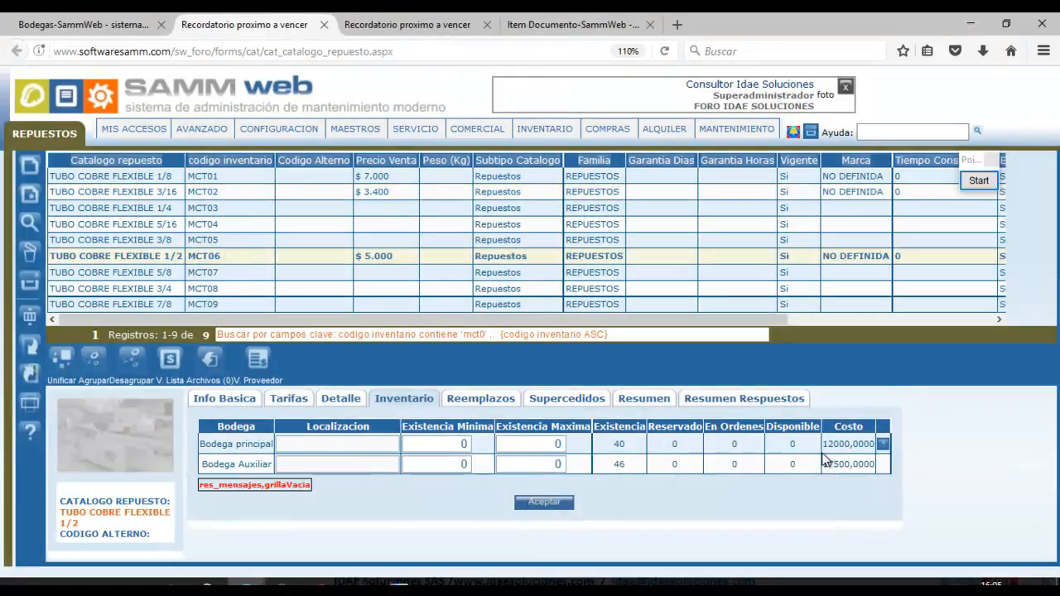
pyautogui.moveTo(824, 464); pyautogui.dragTo(881, 466)
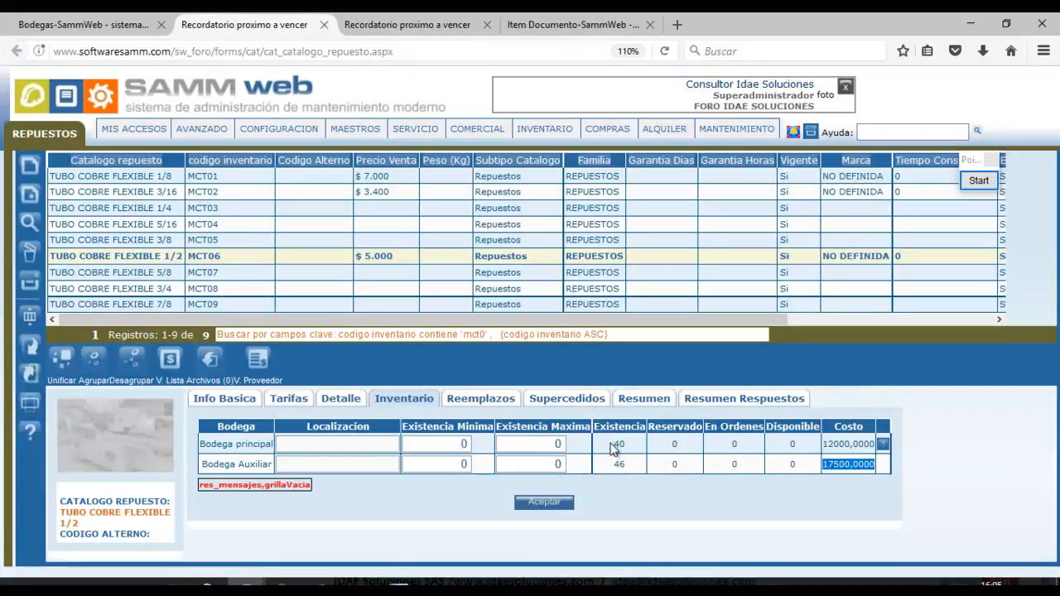
pyautogui.moveTo(617, 463); pyautogui.dragTo(623, 463)
# Confirm MCT06's planned quantity 6,00 and unit value $ 17.500 in RE-7, then return to the catalog.
pyautogui.click(410, 26)
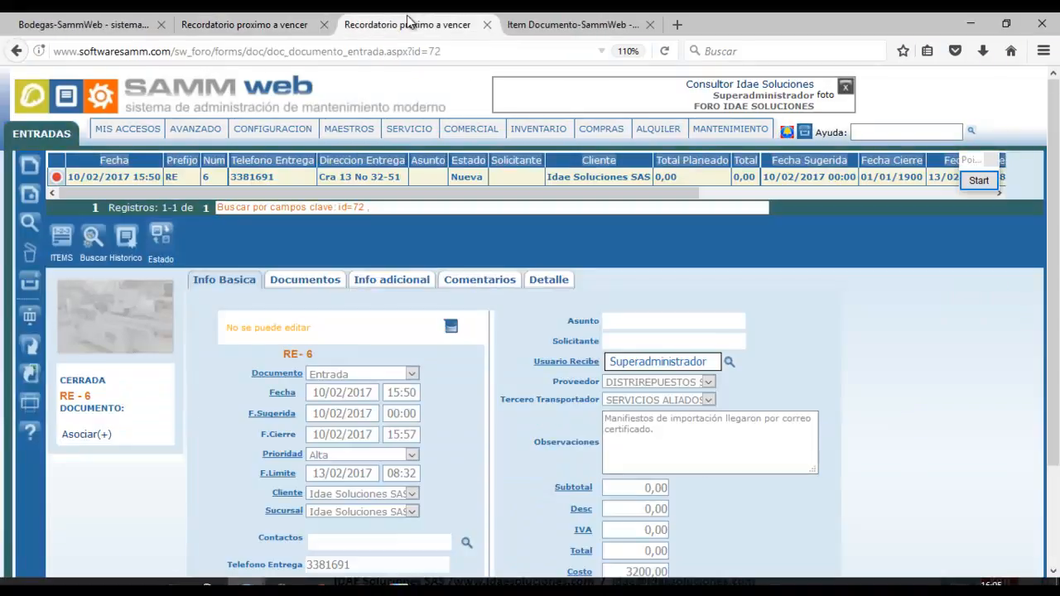
pyautogui.click(514, 23)
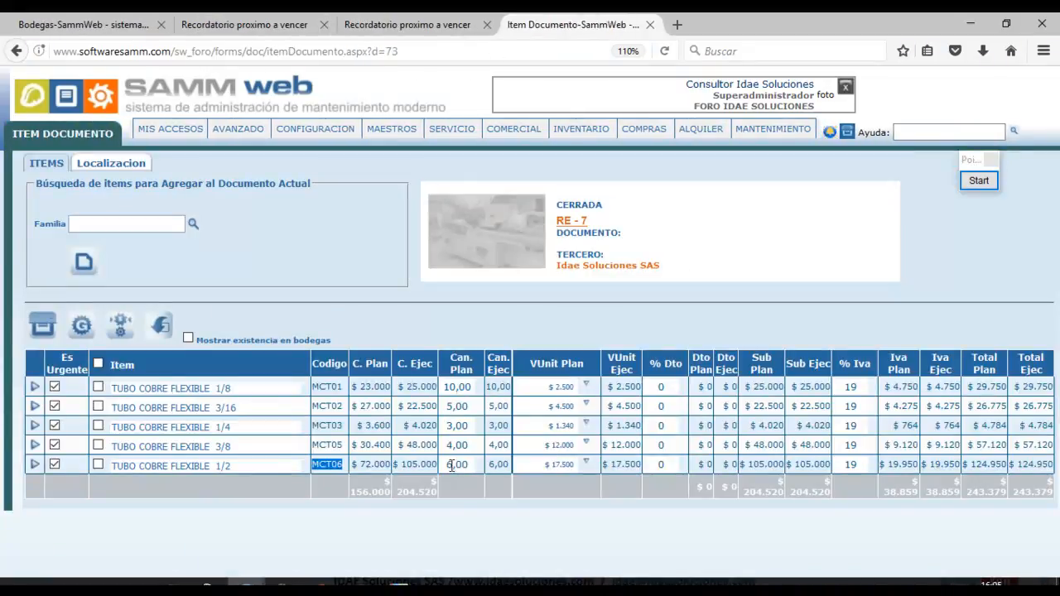
pyautogui.moveTo(446, 465); pyautogui.dragTo(475, 464)
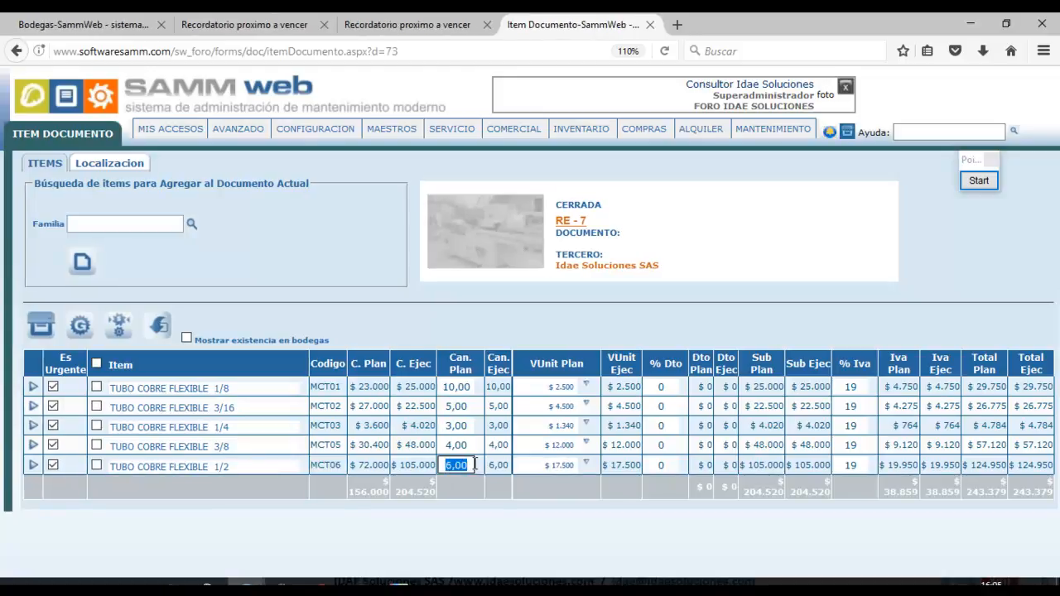
pyautogui.moveTo(541, 466); pyautogui.dragTo(578, 469)
pyautogui.click(574, 513)
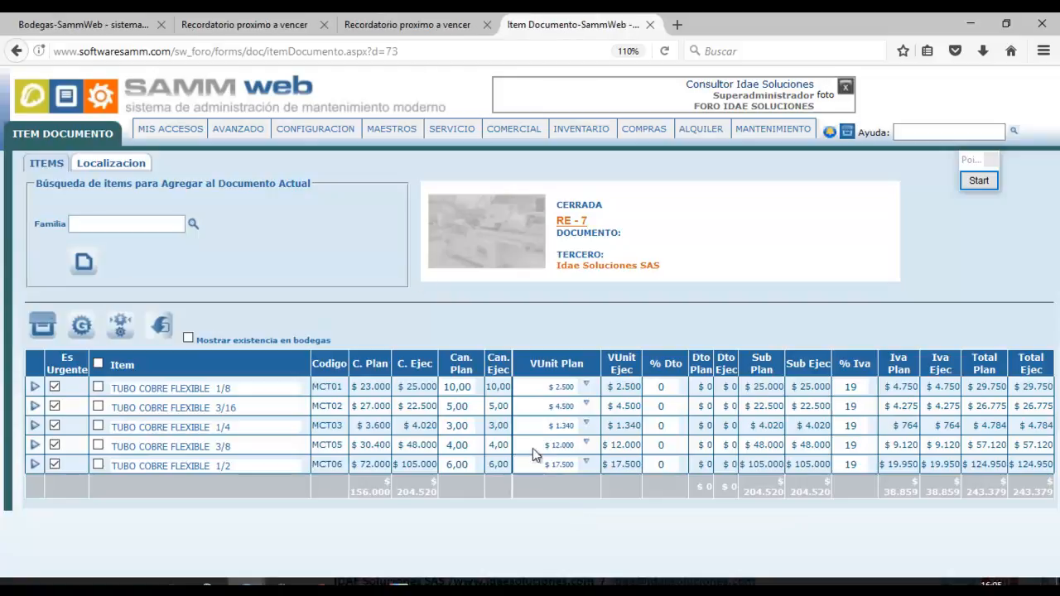
pyautogui.click(228, 28)
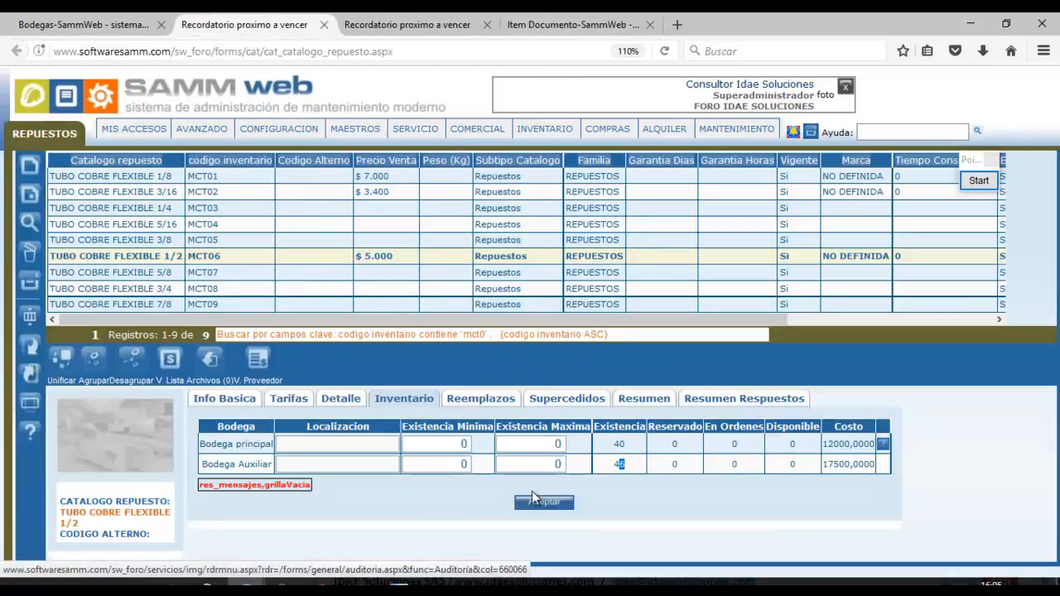
pyautogui.moveTo(278, 129)
pyautogui.moveTo(315, 192)
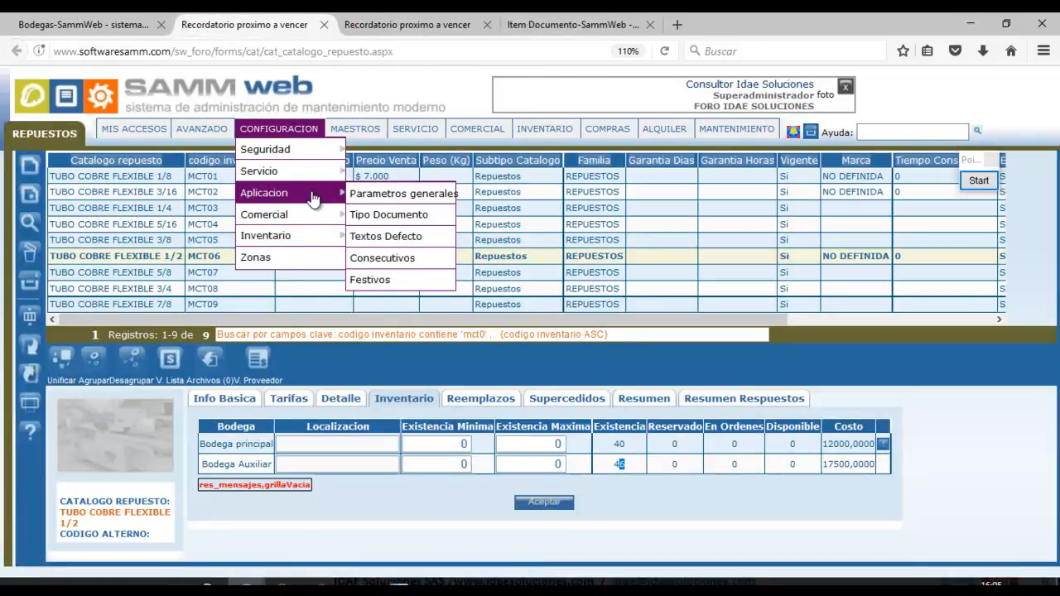
pyautogui.moveTo(355, 128)
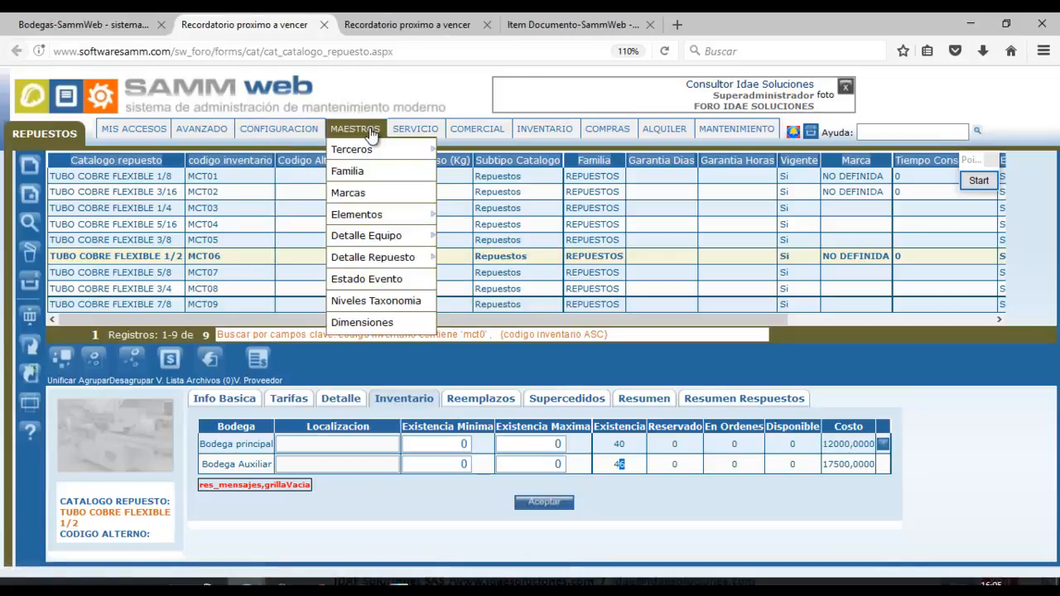
pyautogui.moveTo(420, 232)
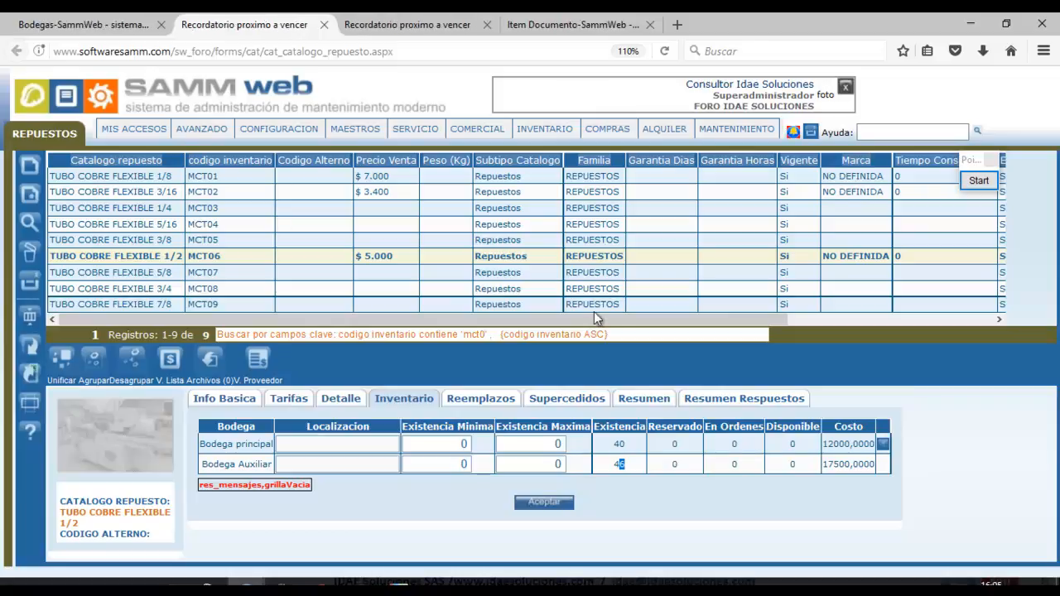
pyautogui.moveTo(824, 464); pyautogui.dragTo(876, 464)
pyautogui.moveTo(823, 465); pyautogui.dragTo(872, 466)
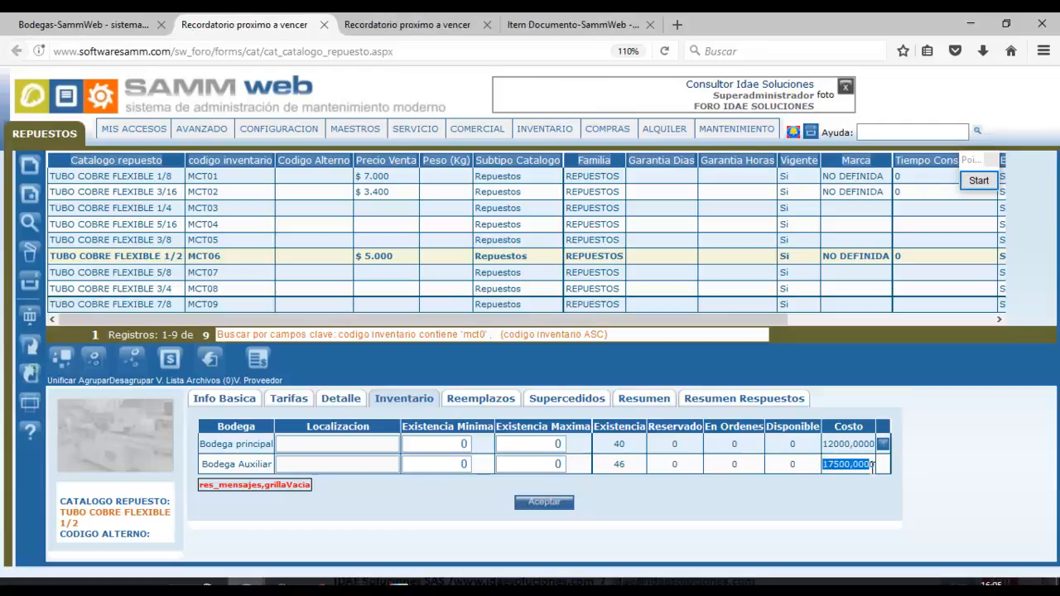
pyautogui.doubleClick(623, 466)
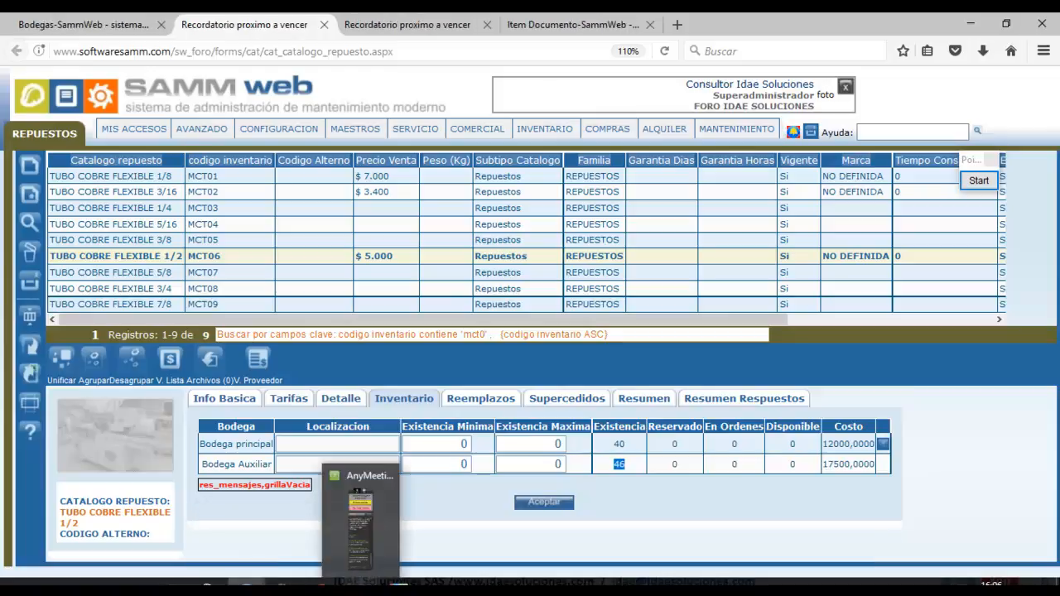
# Bring up the AnyMeeting window and review the Attendees list and Chat messages.
pyautogui.click(359, 522)
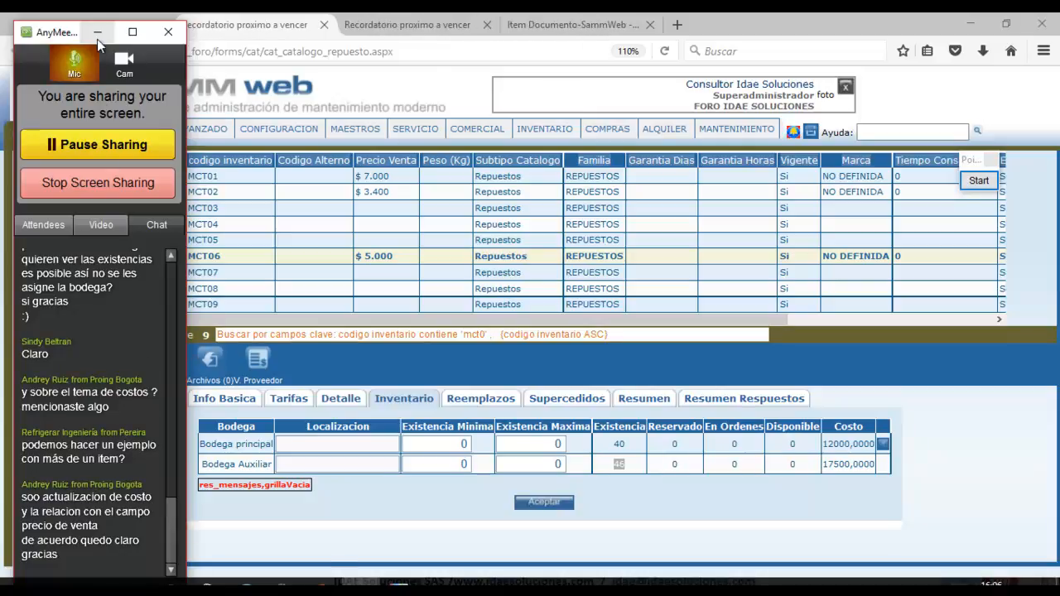
pyautogui.click(48, 230)
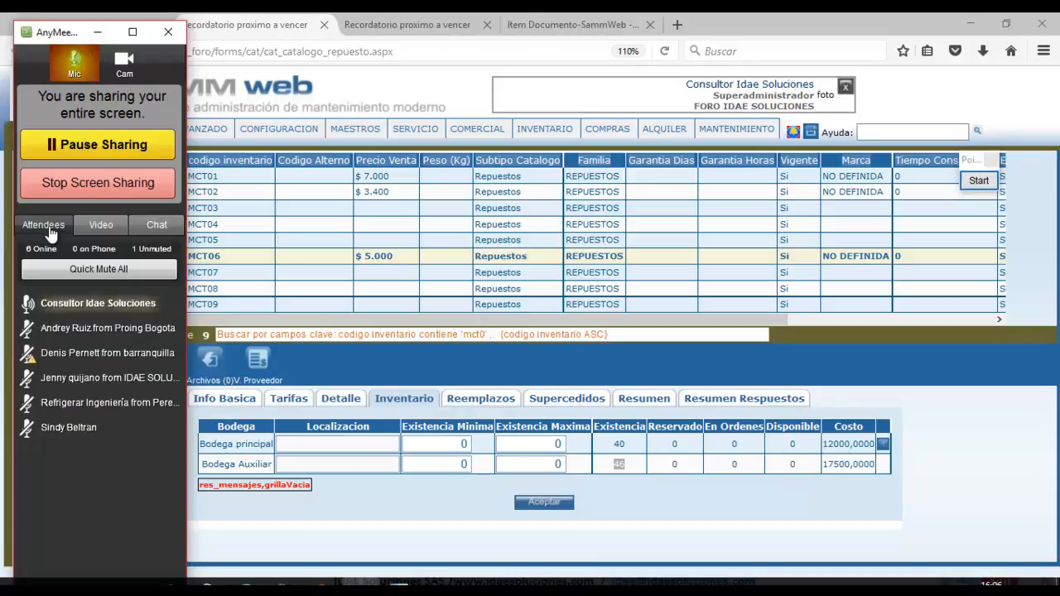
pyautogui.click(156, 225)
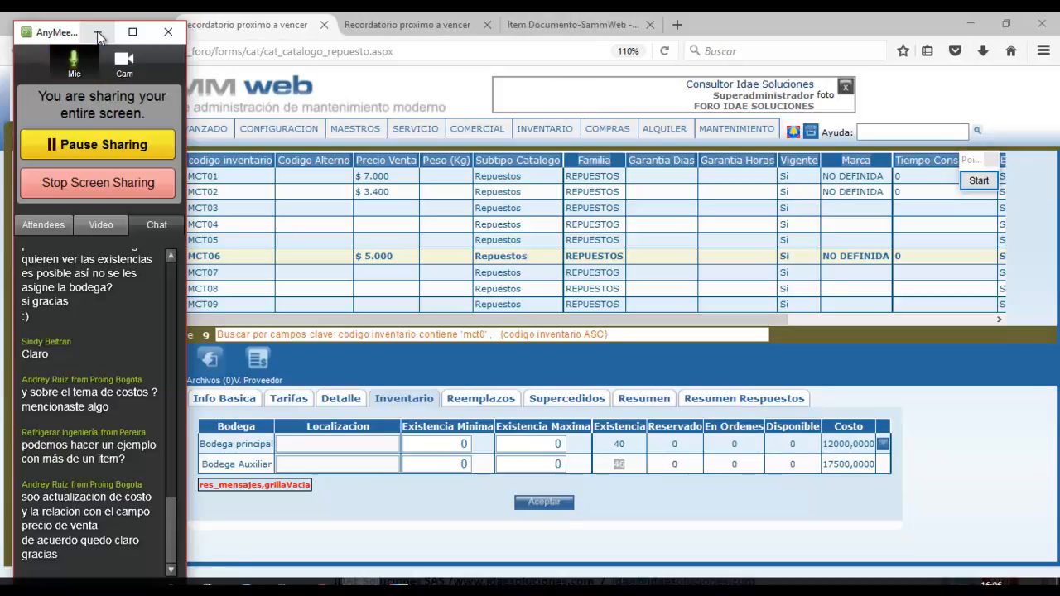
# Hide AnyMeeting and advance the PowerPoint slideshow to the closing Gracias slide.
pyautogui.click(98, 34)
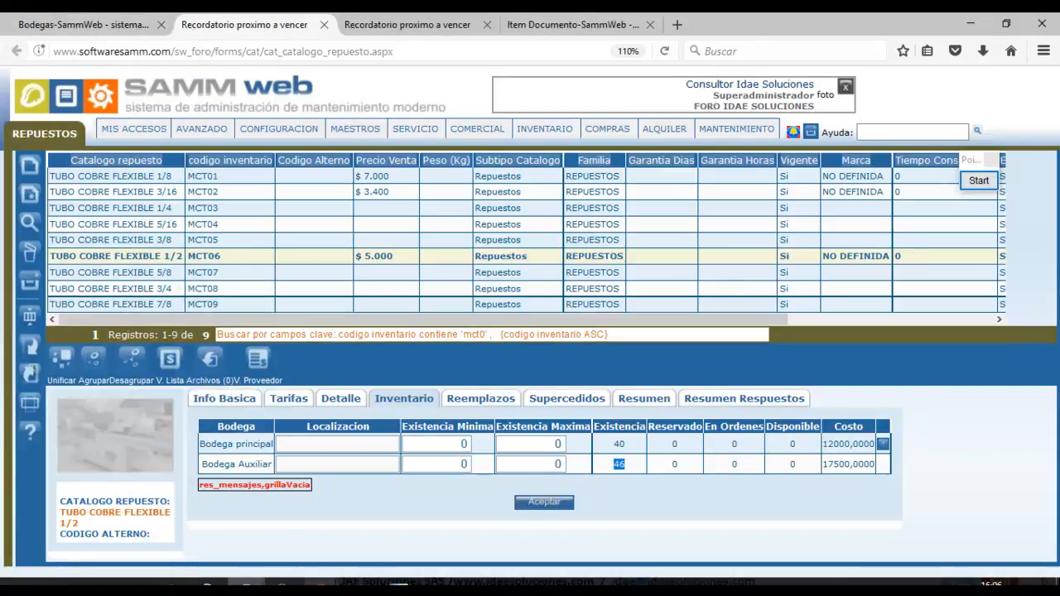
pyautogui.moveTo(342, 581)
pyautogui.click(352, 545)
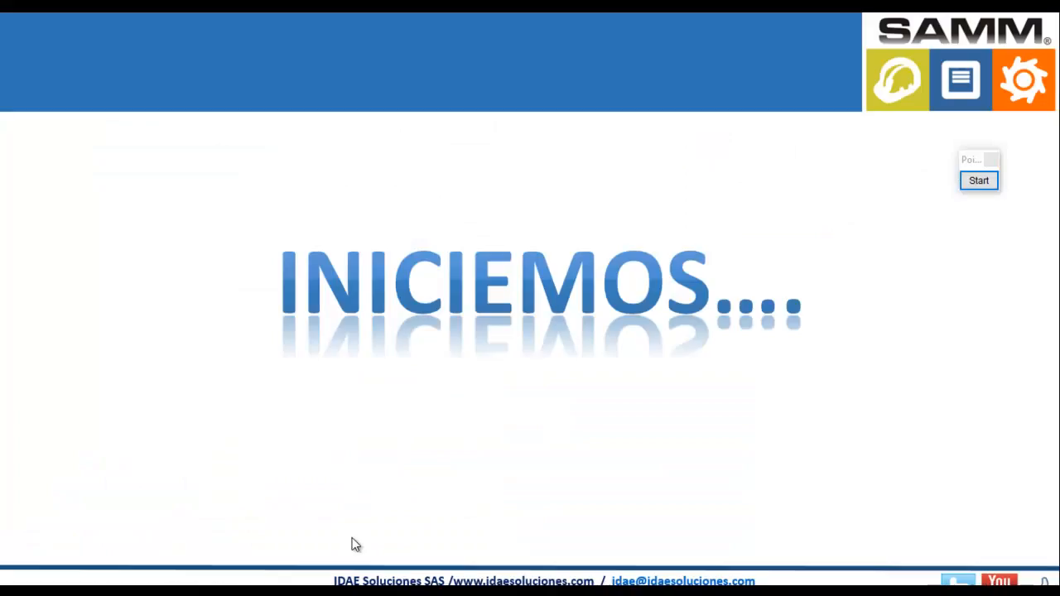
pyautogui.click(385, 412)
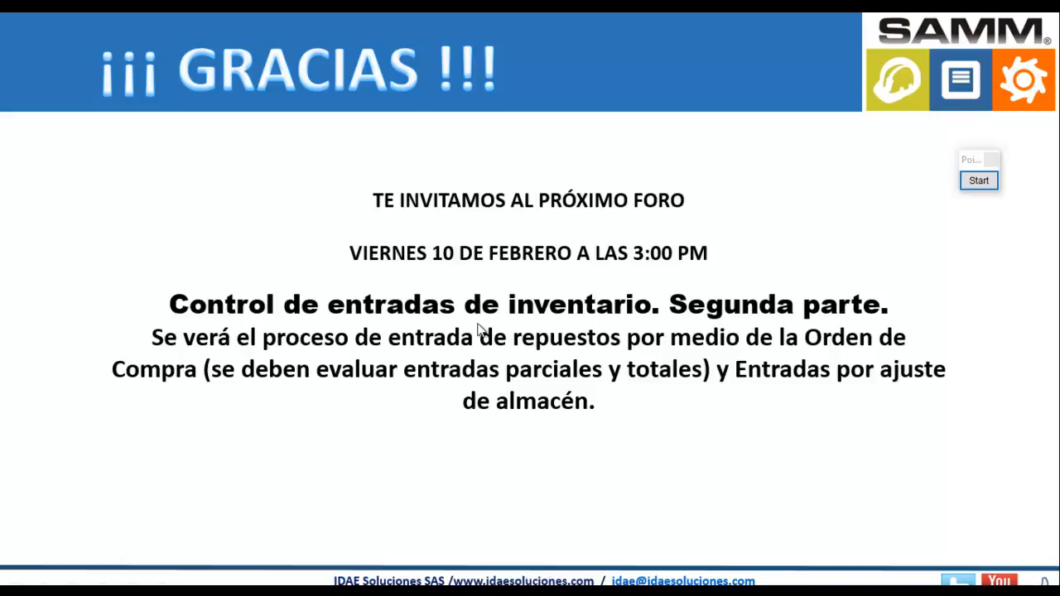